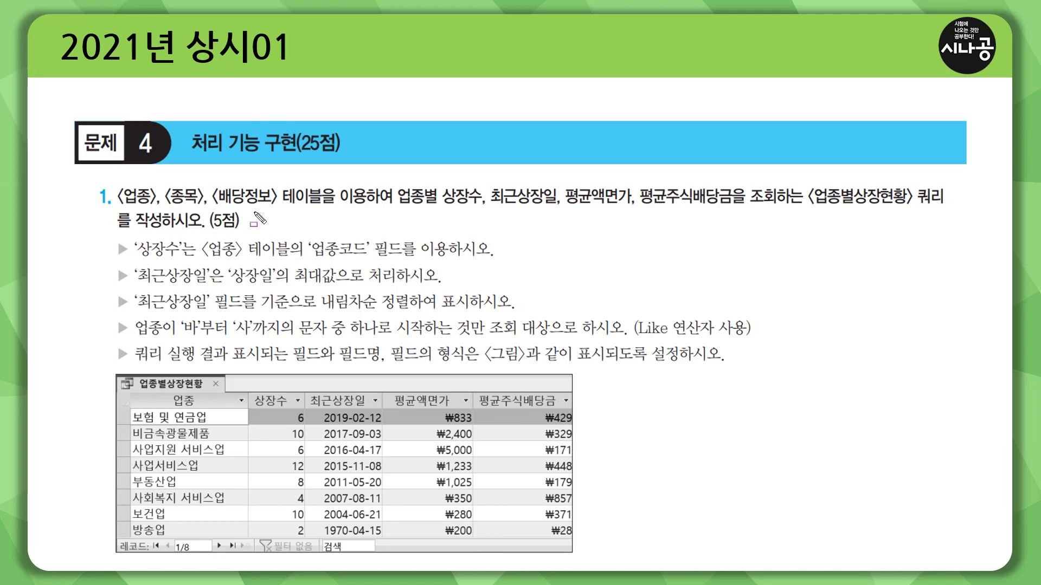
mouse_move(191, 157)
left_mouse_down()
mouse_move(336, 158)
mouse_move(346, 126)
left_mouse_up()
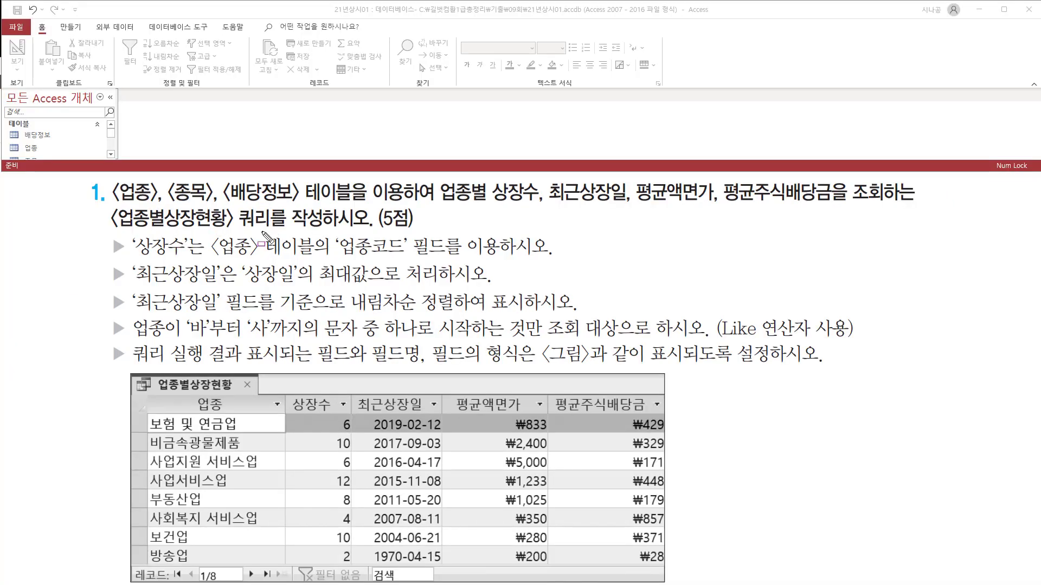
mouse_move(114, 203)
left_mouse_down()
mouse_move(368, 203)
mouse_move(409, 191)
mouse_move(406, 179)
mouse_move(481, 205)
mouse_move(796, 208)
mouse_move(838, 195)
mouse_move(835, 182)
left_mouse_up()
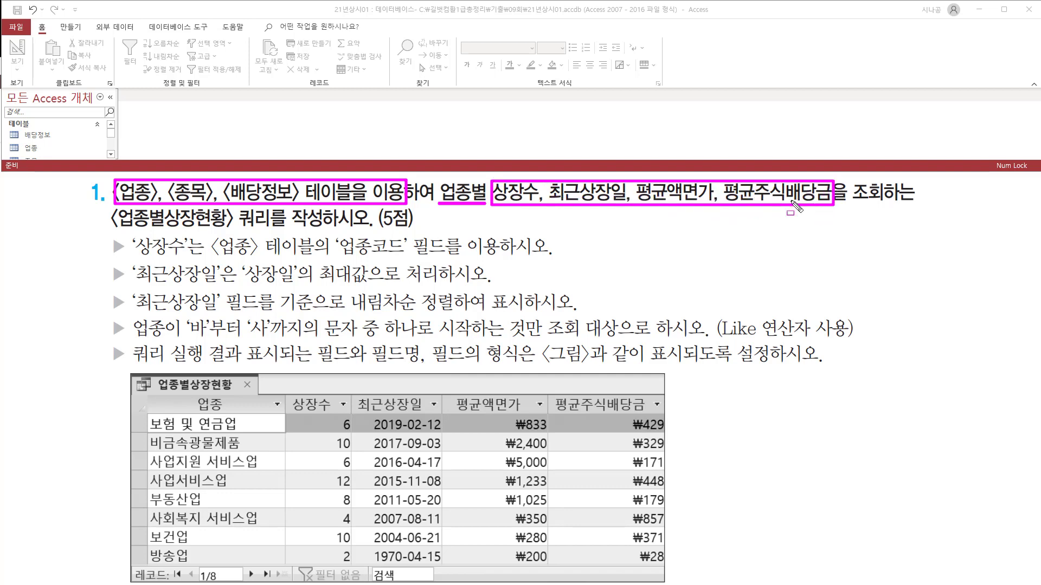
left_click_drag(119, 231, 327, 234)
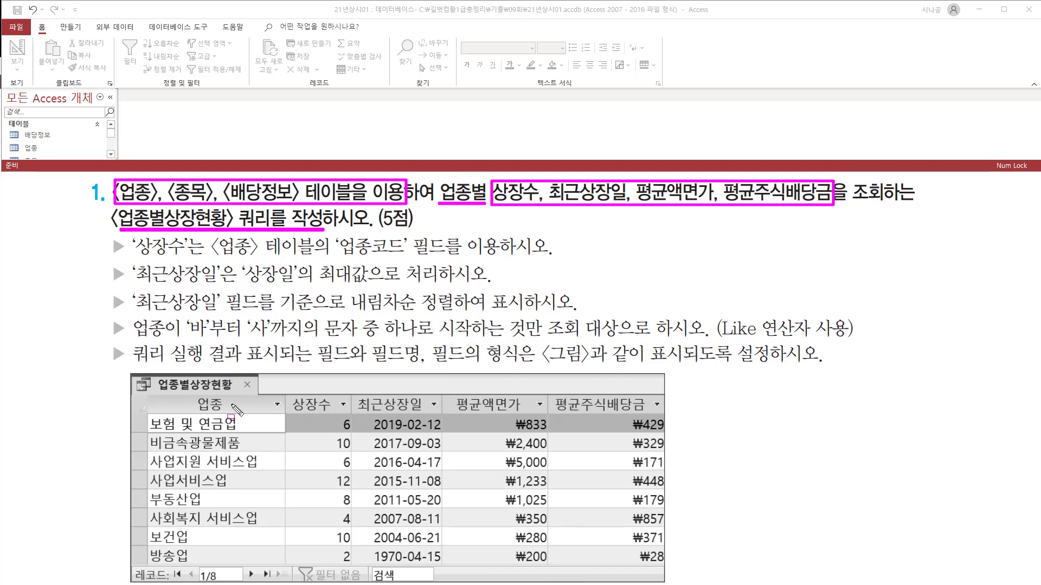
mouse_move(145, 395)
left_mouse_down()
mouse_move(162, 462)
mouse_move(665, 564)
left_mouse_up()
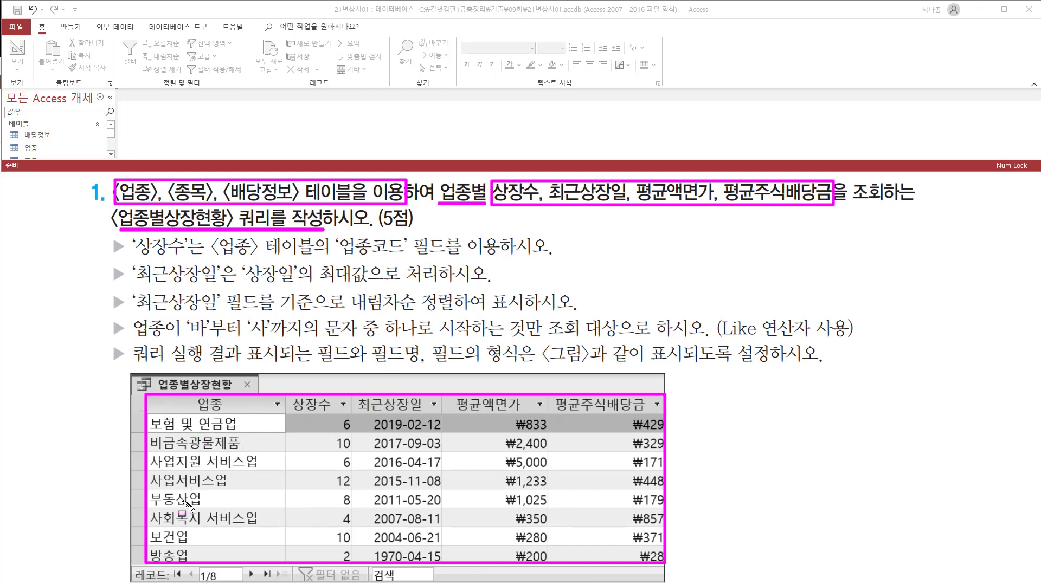
left_click_drag(132, 568, 442, 583)
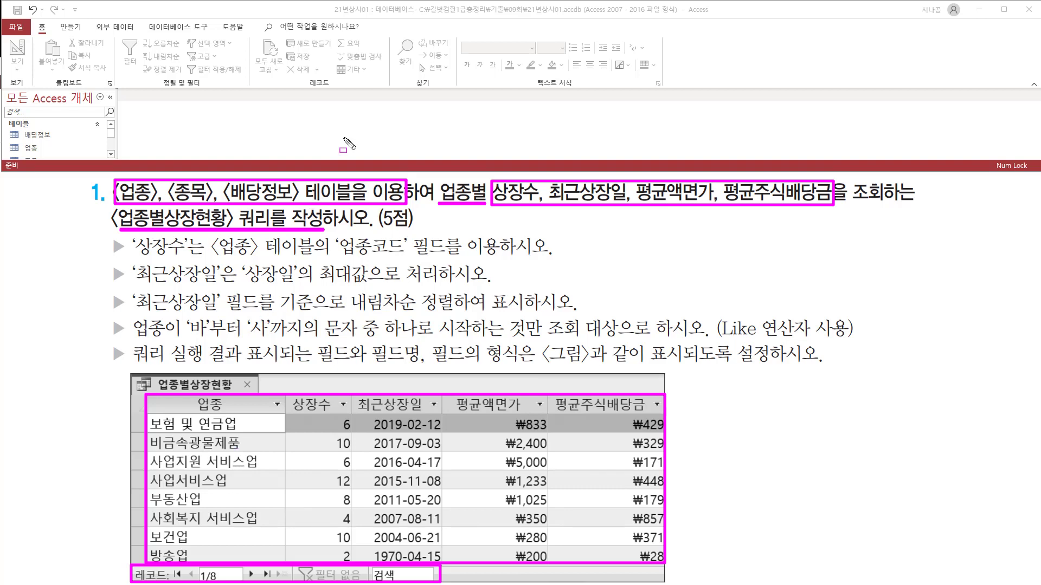
key("Escape")
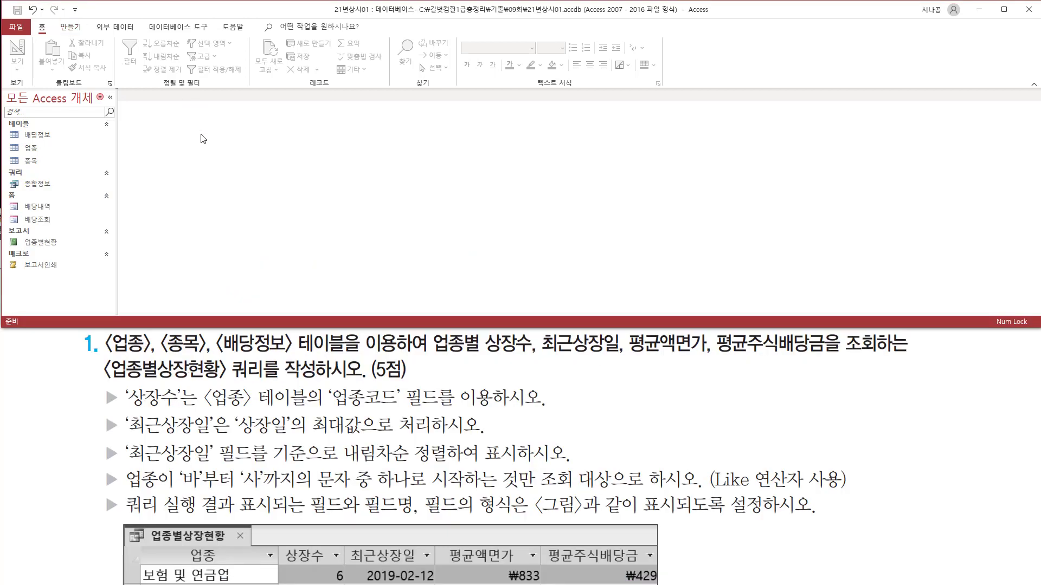
Create a new query in Design view
left_click(68, 28)
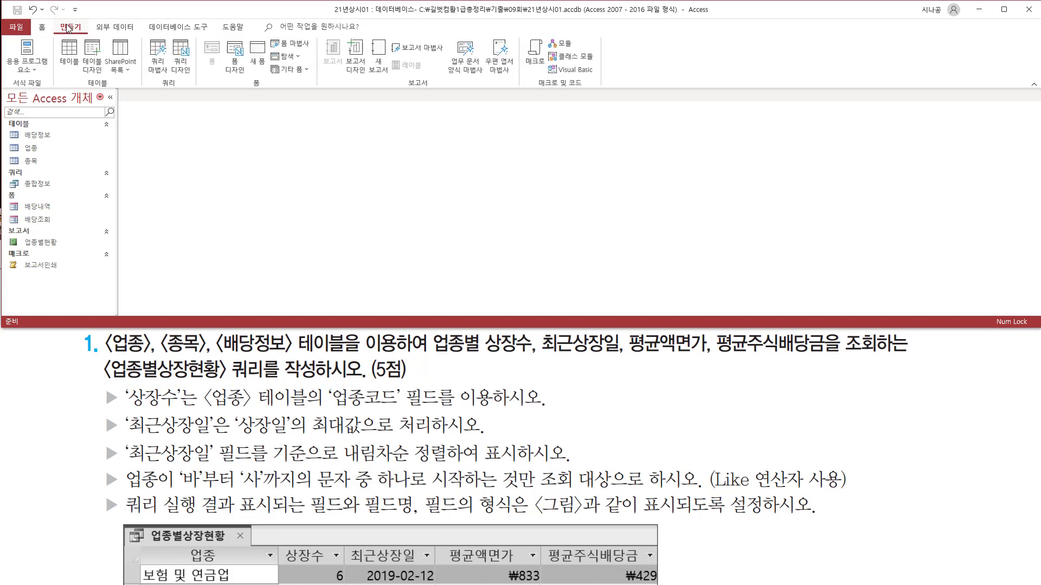
left_click_drag(153, 88, 190, 87)
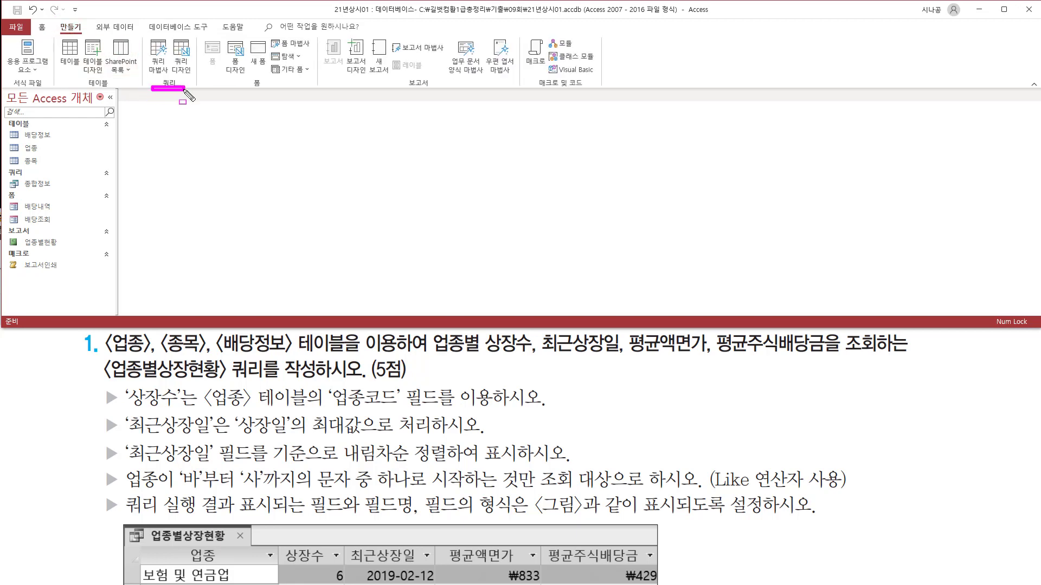
left_click_drag(166, 35, 192, 76)
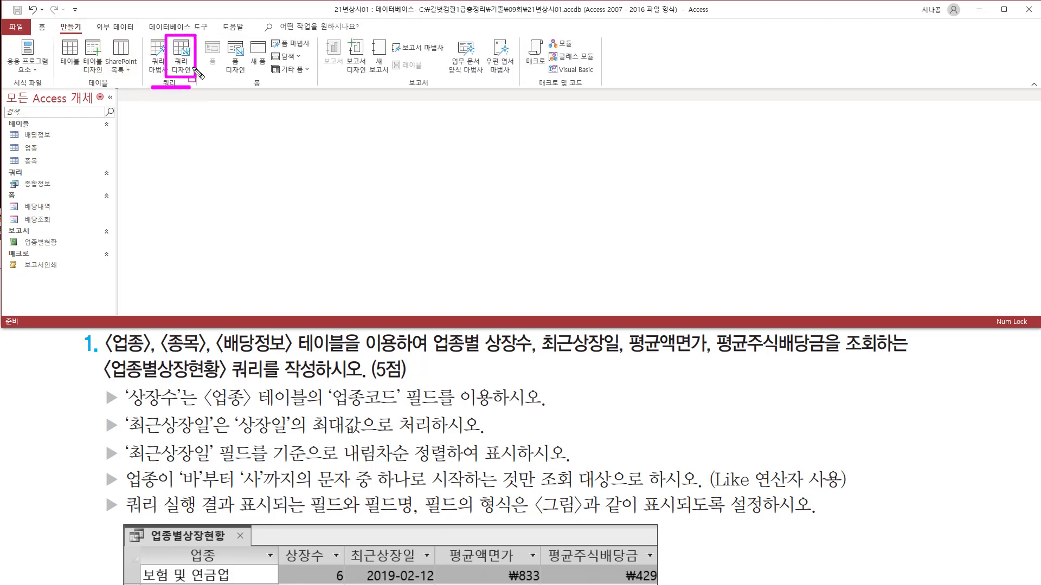
left_click(187, 56)
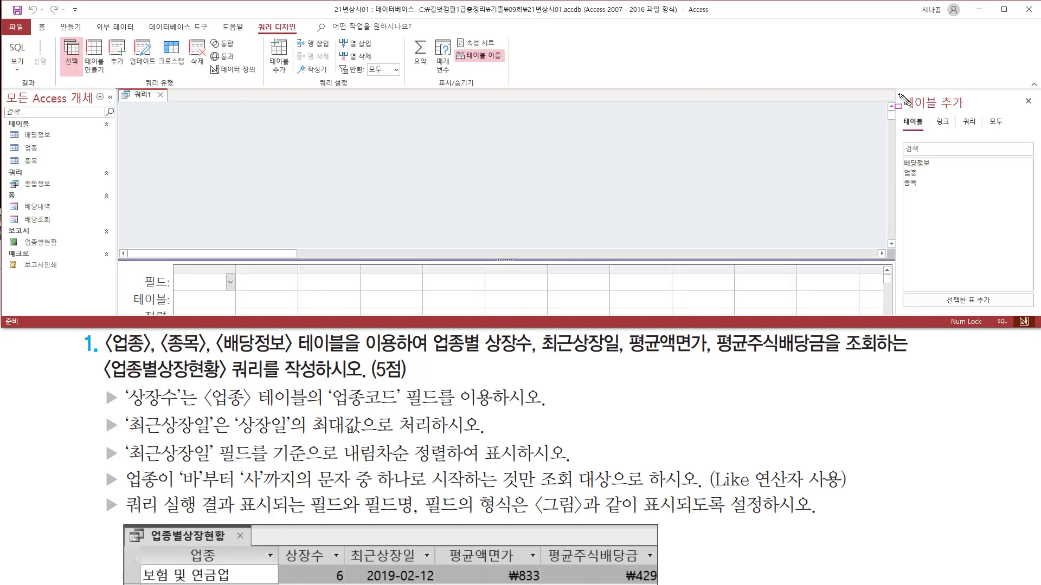
Add the 업종, 종목 and 배당정보 tables to the query and close the table list
mouse_move(899, 93)
left_mouse_down()
mouse_move(900, 111)
mouse_move(970, 94)
mouse_move(971, 111)
left_mouse_up()
left_click_drag(106, 356, 404, 356)
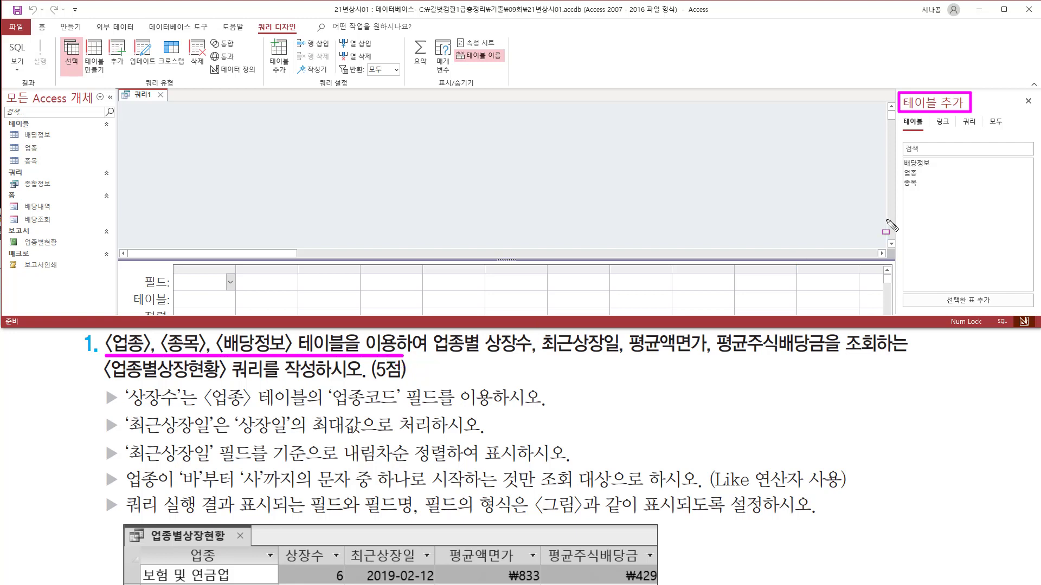
key("Escape")
left_click(914, 176)
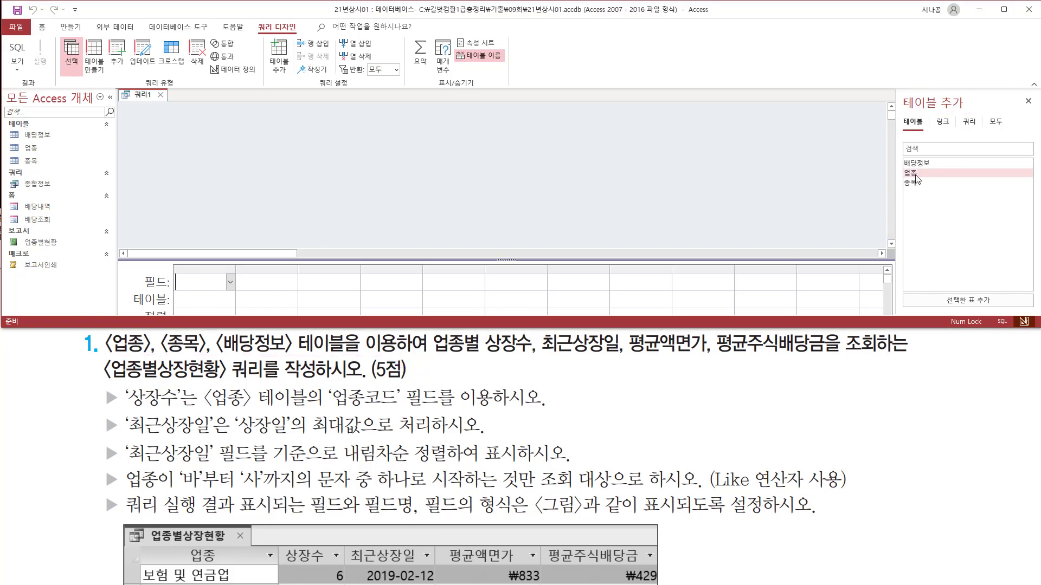
double_click(915, 177)
left_click(917, 185)
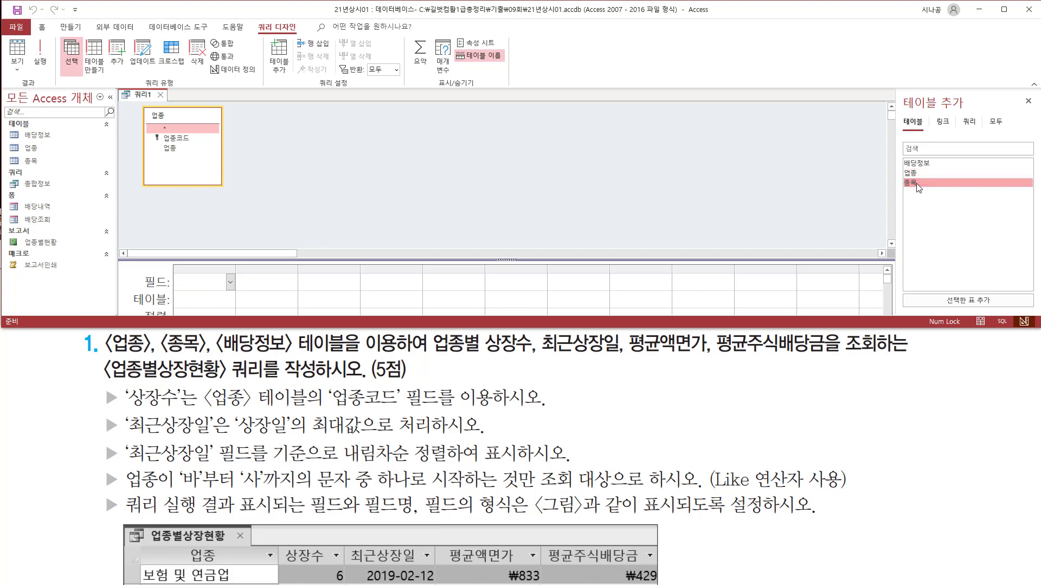
double_click(917, 184)
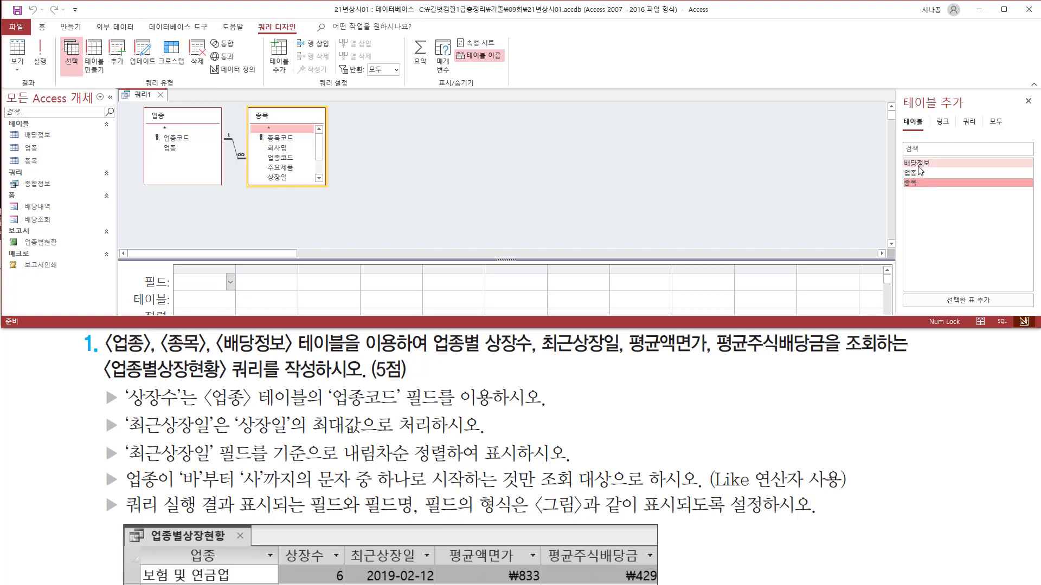
left_click(917, 163)
double_click(918, 166)
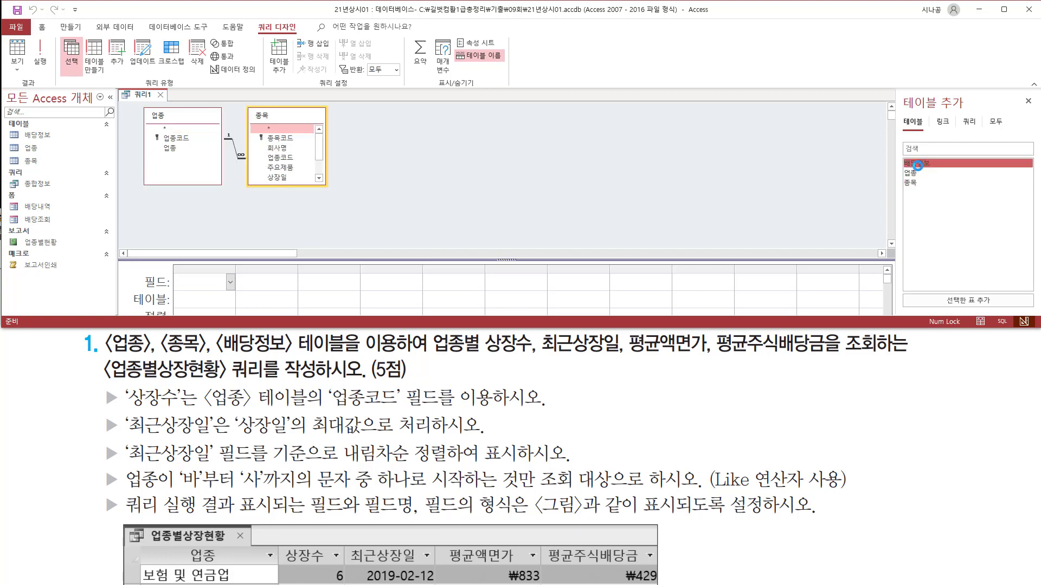
mouse_move(137, 102)
left_mouse_down()
mouse_move(156, 121)
mouse_move(461, 201)
mouse_move(444, 201)
left_mouse_up()
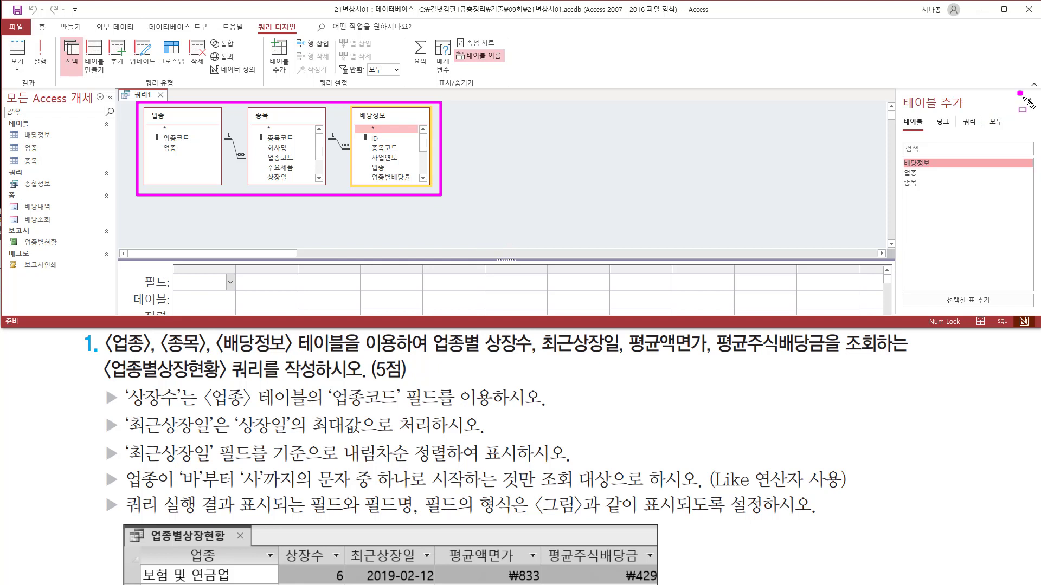
left_click_drag(1017, 91, 1035, 111)
key("Escape")
left_click(1028, 101)
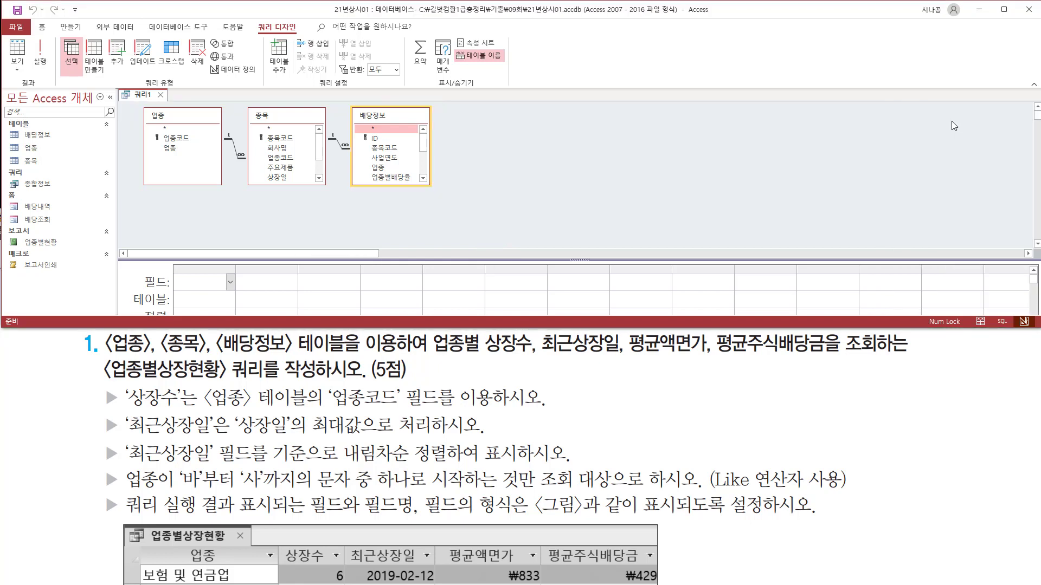
Enlarge the query's design grid so that its rows from 필드 down to 또는 fit in view
left_click_drag(408, 259, 419, 200)
key("ctrl+shift+d")
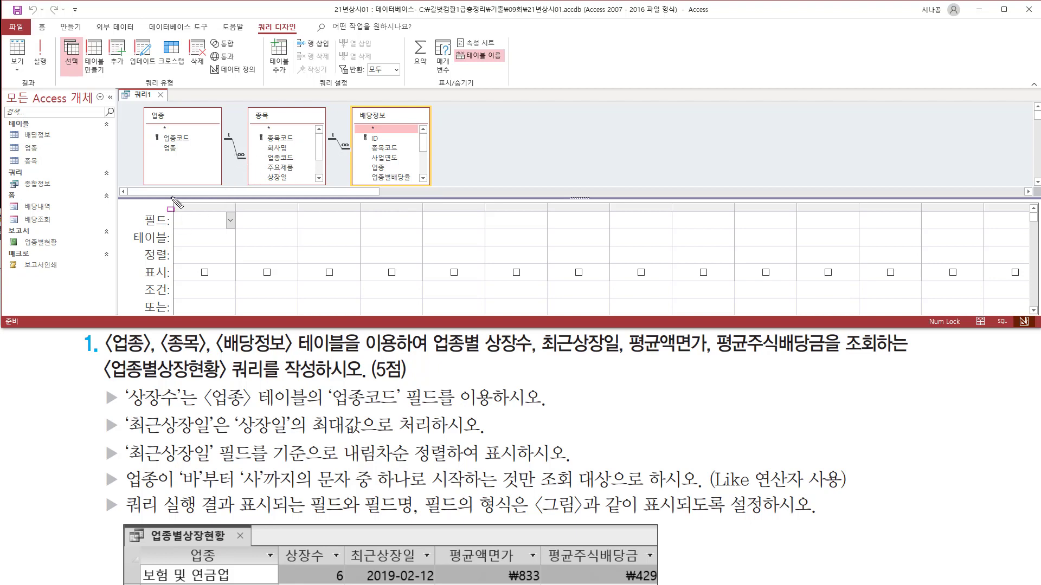
mouse_move(171, 201)
left_mouse_down()
mouse_move(179, 232)
mouse_move(569, 293)
left_mouse_up()
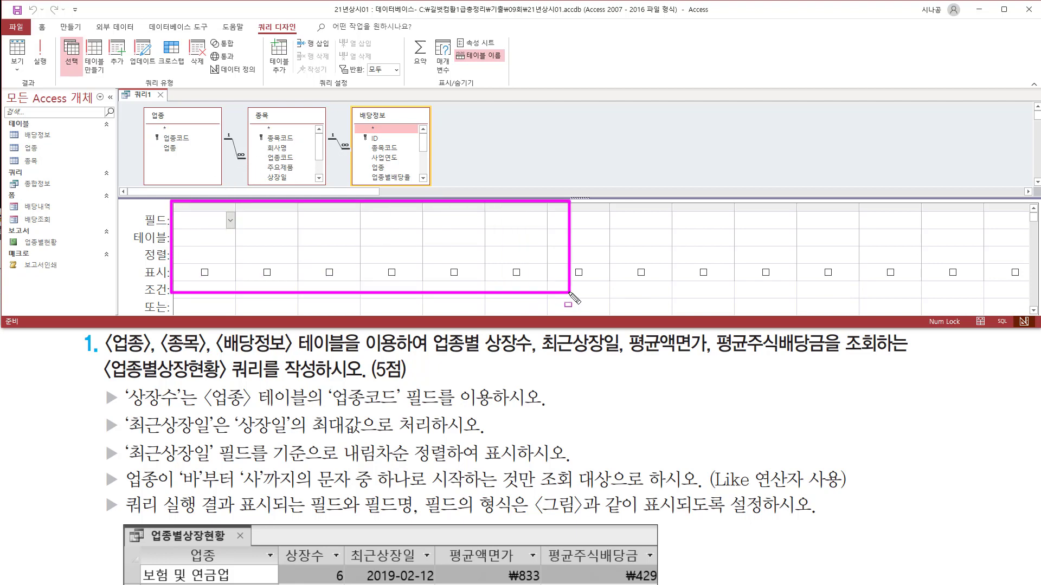
key("Escape")
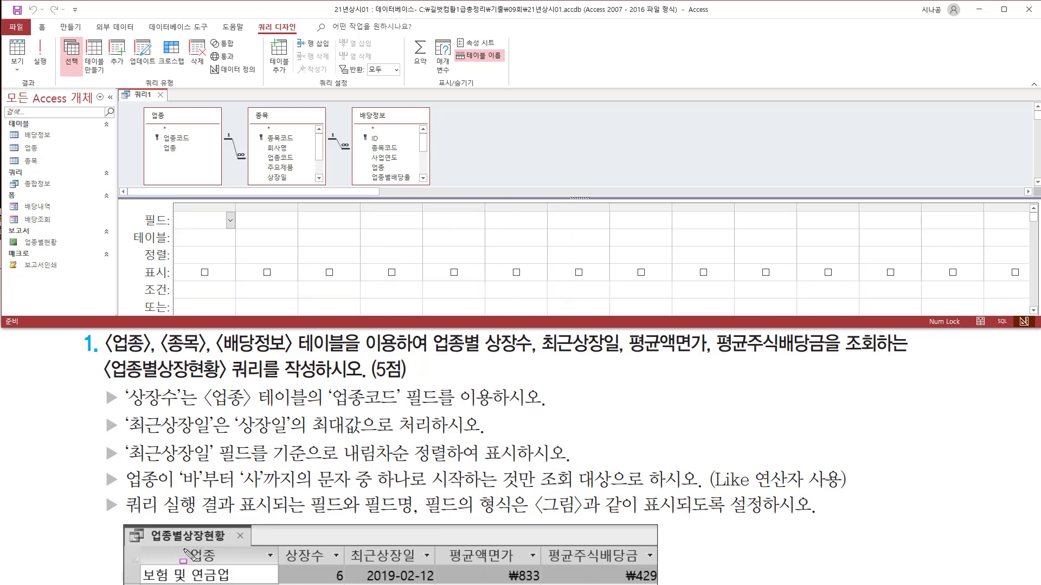
Add the 업종 field of the 업종 table as the first column of the query grid
mouse_move(180, 547)
left_mouse_down()
mouse_move(200, 573)
mouse_move(224, 565)
left_mouse_up()
mouse_move(142, 106)
left_mouse_down()
mouse_move(219, 179)
mouse_move(142, 182)
mouse_move(143, 109)
left_mouse_up()
mouse_move(159, 158)
left_mouse_down()
mouse_move(192, 158)
mouse_move(185, 143)
left_mouse_up()
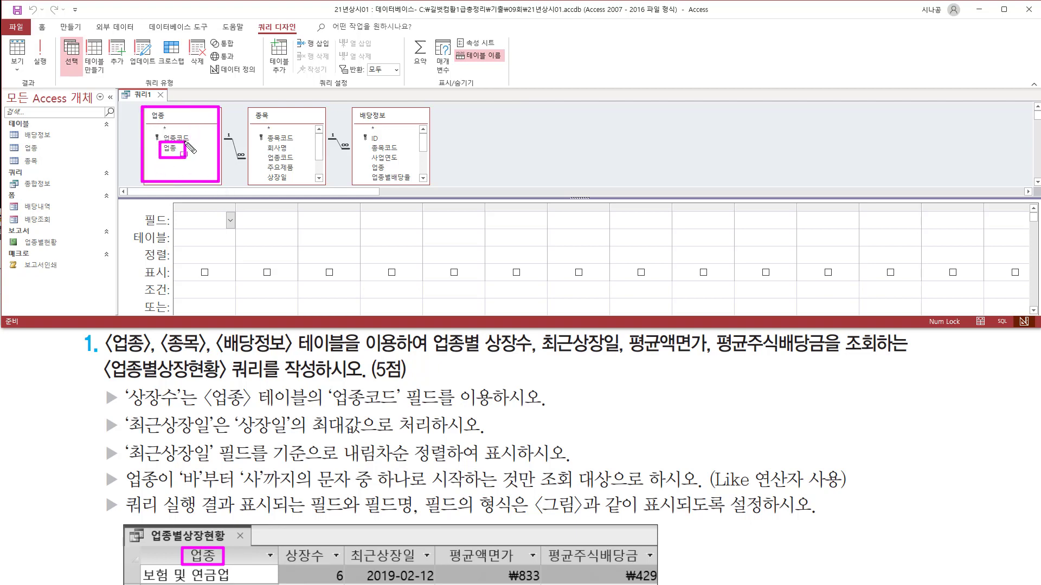
key("Escape")
left_click(174, 148)
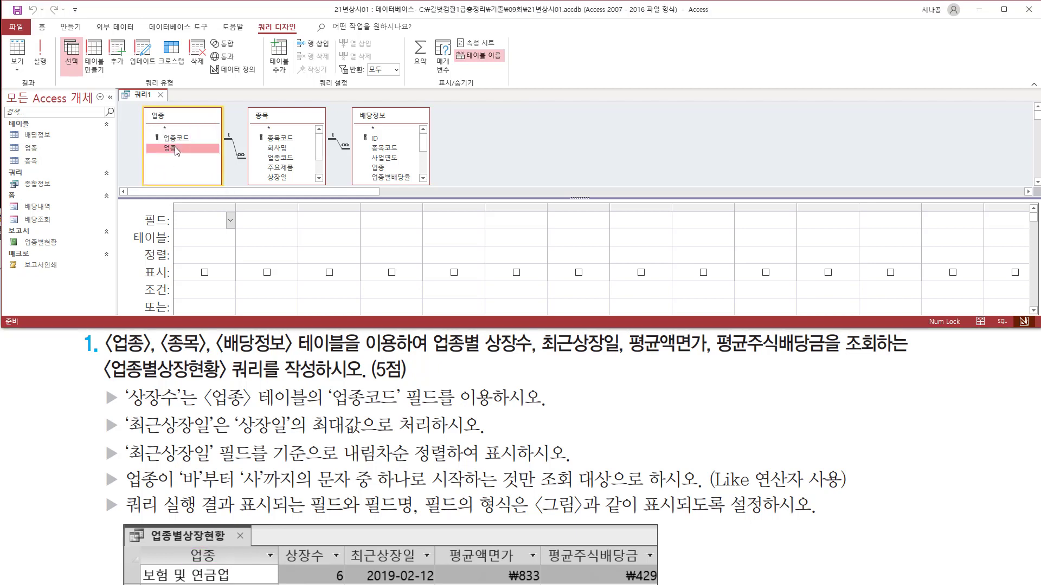
double_click(177, 147)
key("ctrl+2")
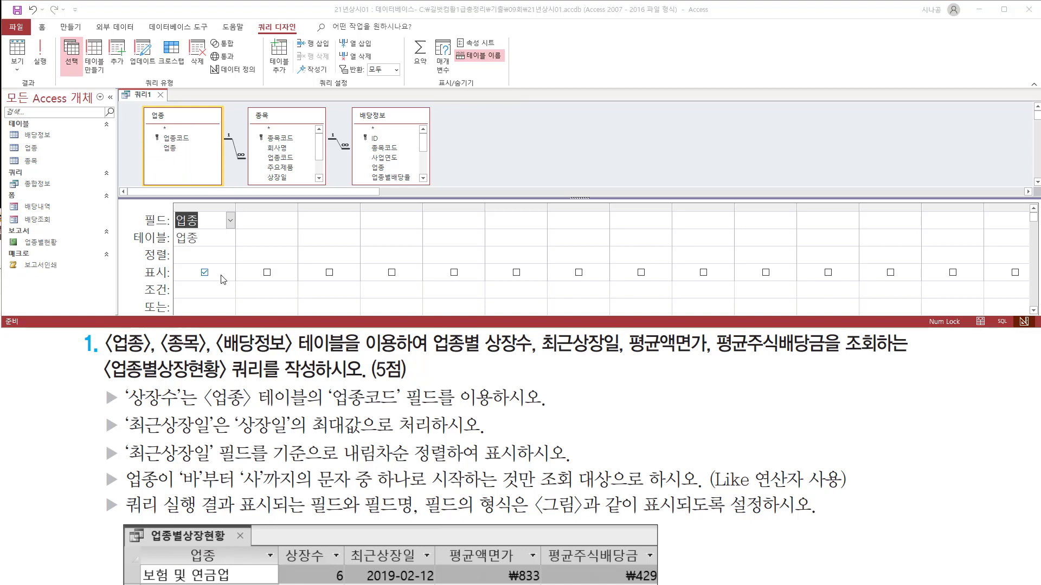
Add the 업종코드 field of the 업종 table as the second column of the query grid
mouse_move(283, 545)
left_mouse_down()
mouse_move(347, 576)
mouse_move(334, 568)
left_mouse_up()
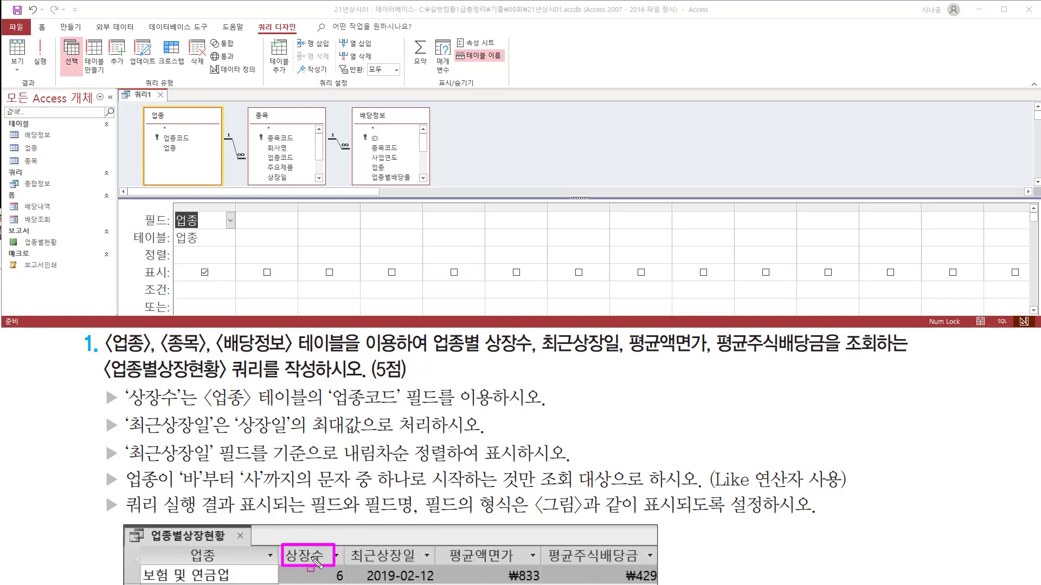
mouse_move(102, 384)
left_mouse_down()
mouse_move(104, 411)
mouse_move(120, 413)
mouse_move(434, 407)
left_mouse_up()
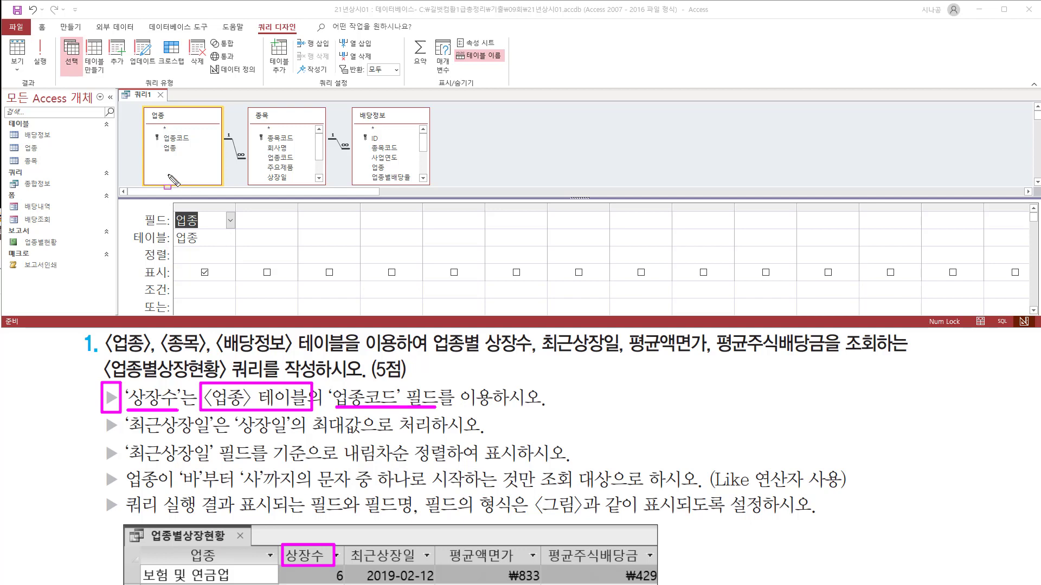
mouse_move(141, 106)
left_mouse_down()
mouse_move(232, 178)
mouse_move(222, 186)
left_mouse_up()
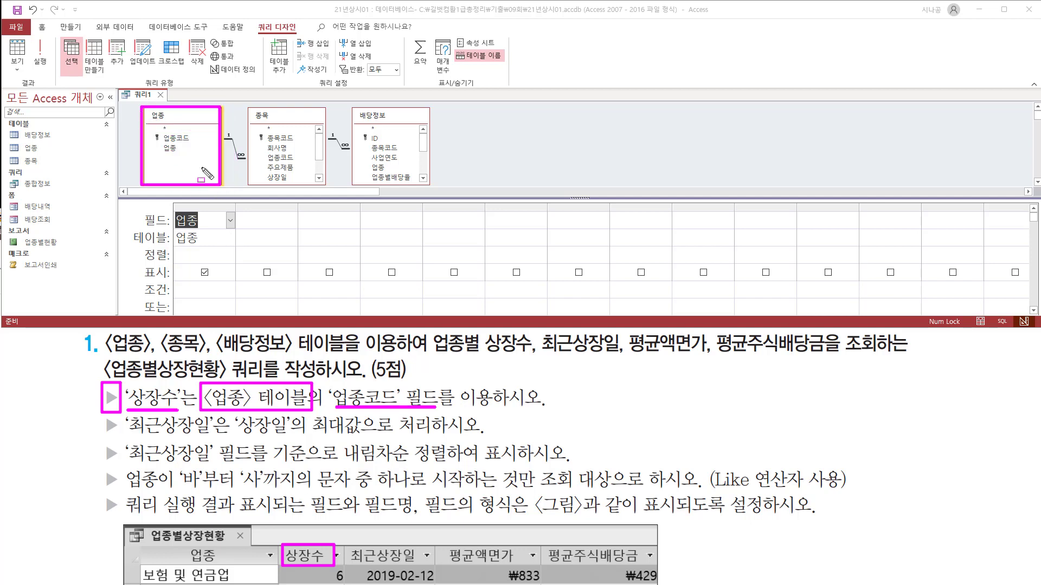
left_click_drag(162, 131, 195, 143)
key("Escape")
left_click(186, 139)
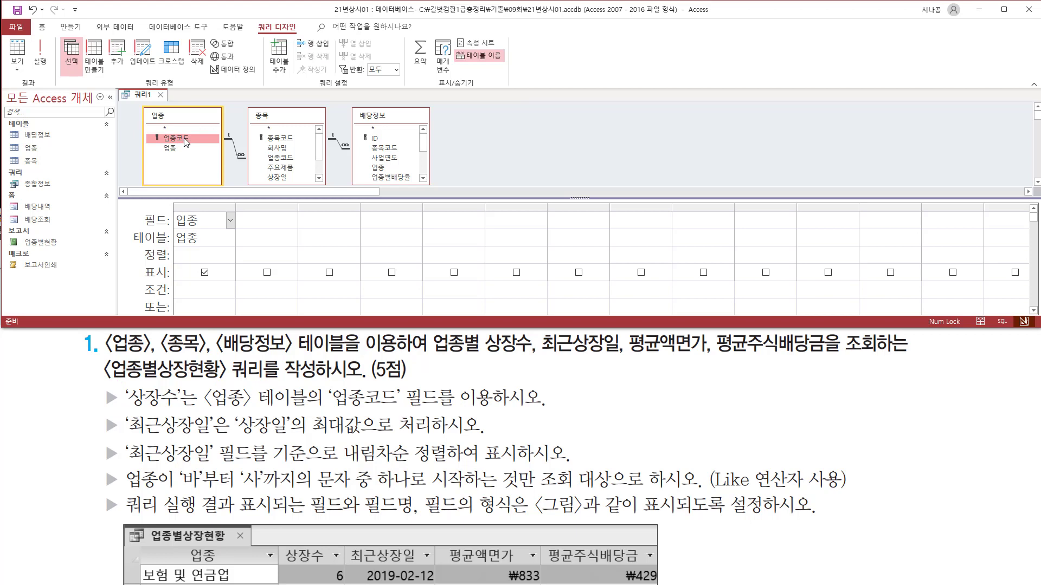
double_click(185, 139)
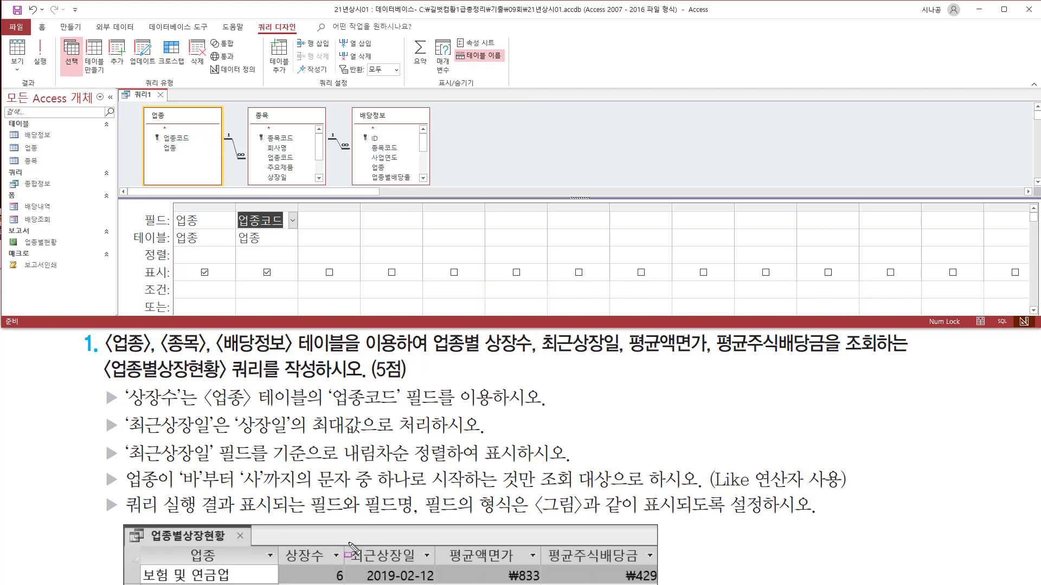
Add the 상장일 field of the 종목 table as the third column of the query grid
mouse_move(347, 542)
left_mouse_down()
mouse_move(365, 569)
mouse_move(423, 567)
left_mouse_up()
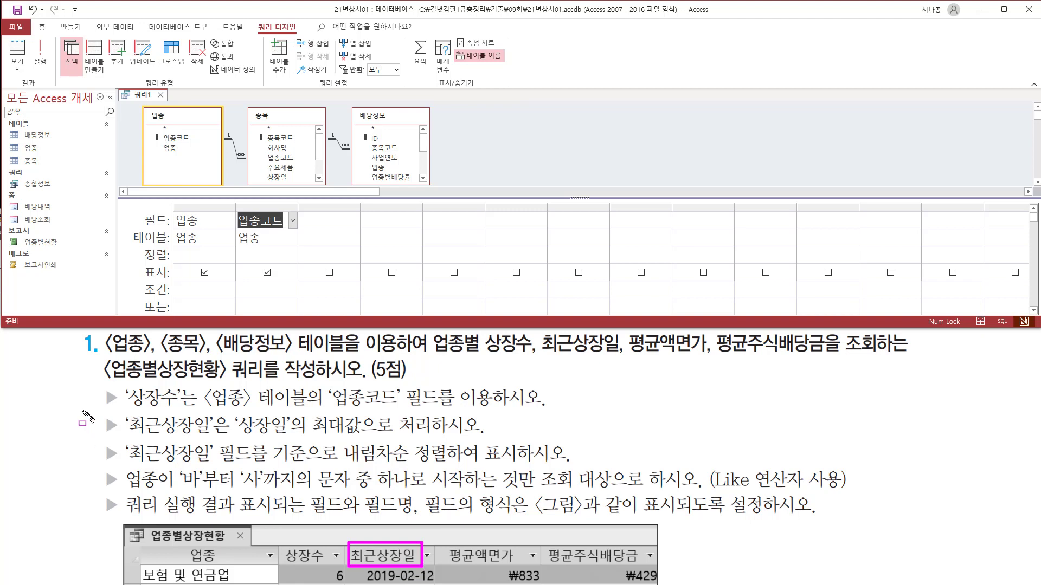
mouse_move(99, 413)
left_mouse_down()
mouse_move(125, 443)
mouse_move(276, 437)
mouse_move(291, 413)
mouse_move(361, 436)
left_mouse_up()
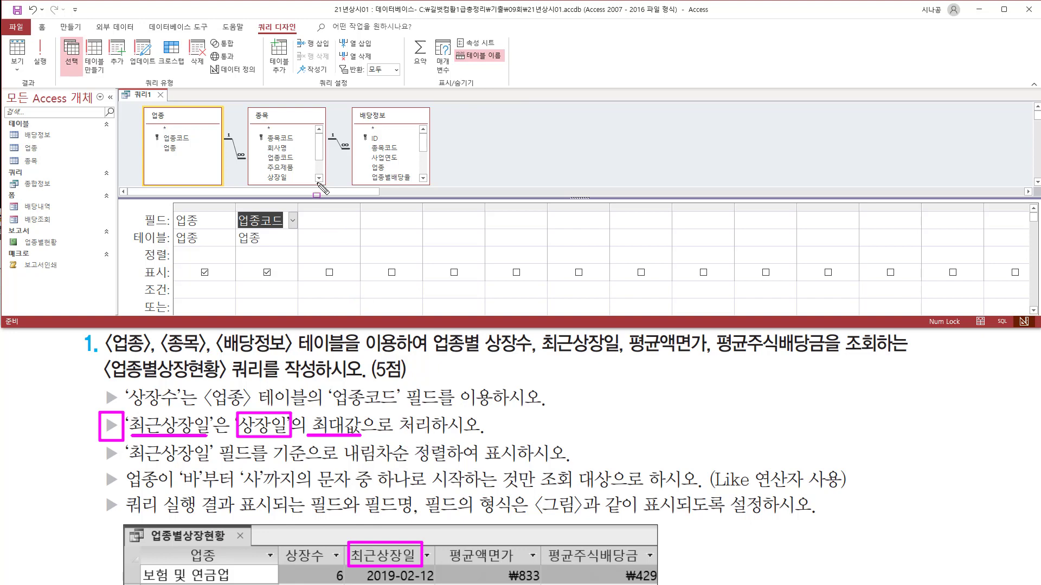
left_click_drag(262, 168, 295, 185)
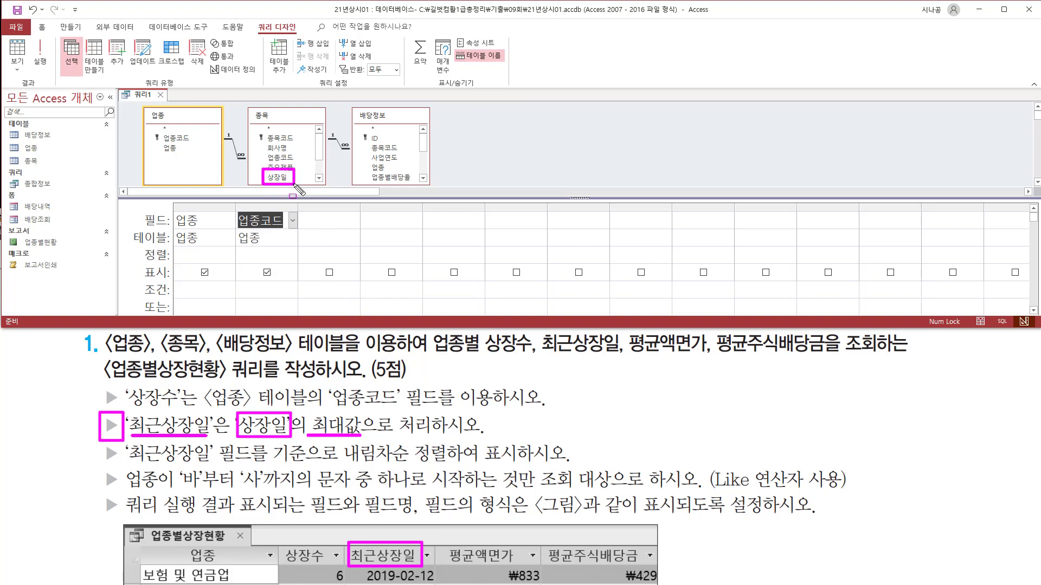
key("Escape")
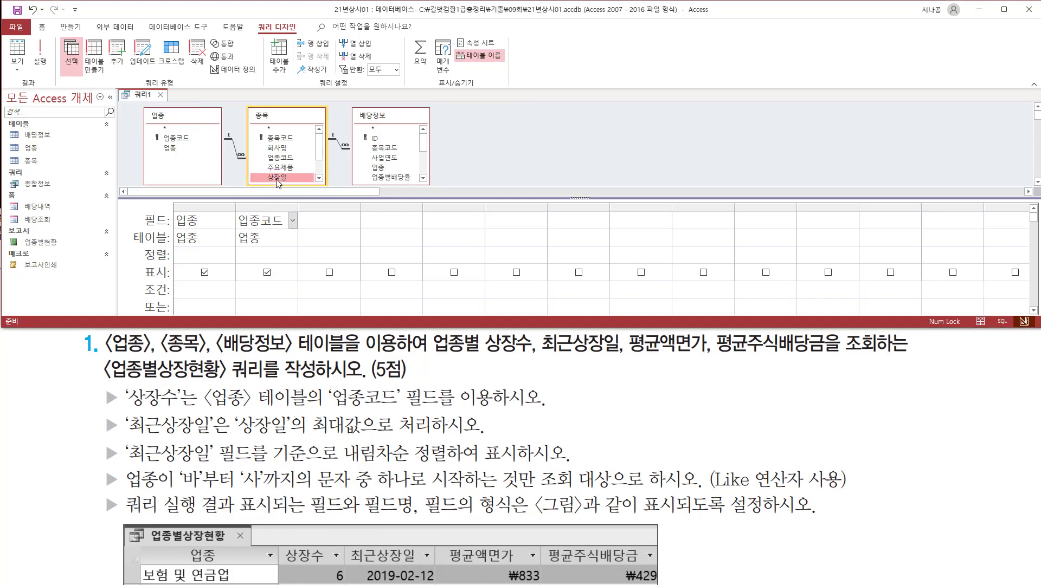
double_click(279, 178)
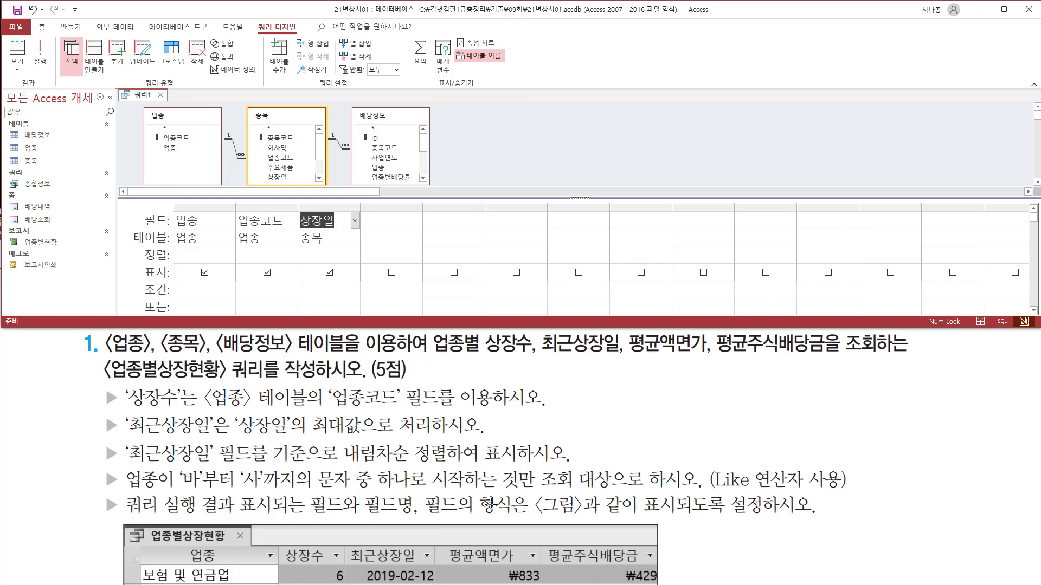
left_click_drag(444, 545, 525, 566)
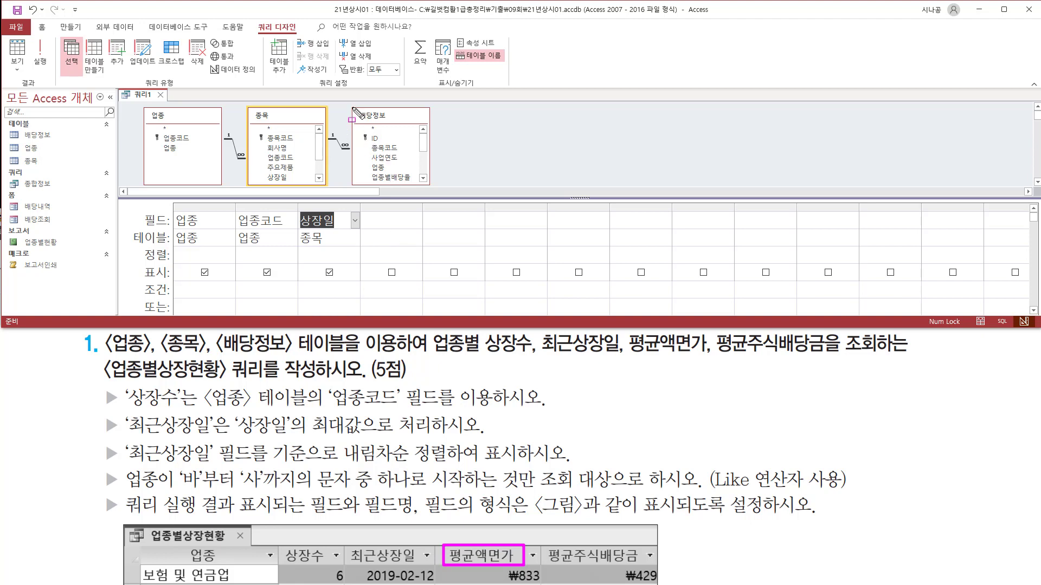
left_click_drag(351, 107, 432, 188)
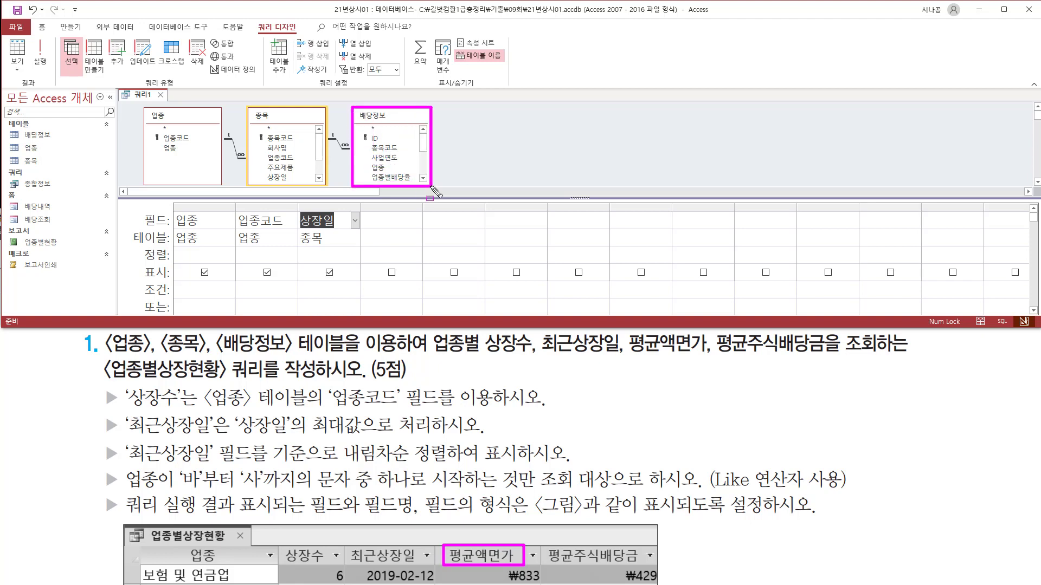
Add the 액면가 field of the 배당정보 table as the fourth column of the query grid
left_click(422, 179)
left_click(423, 179)
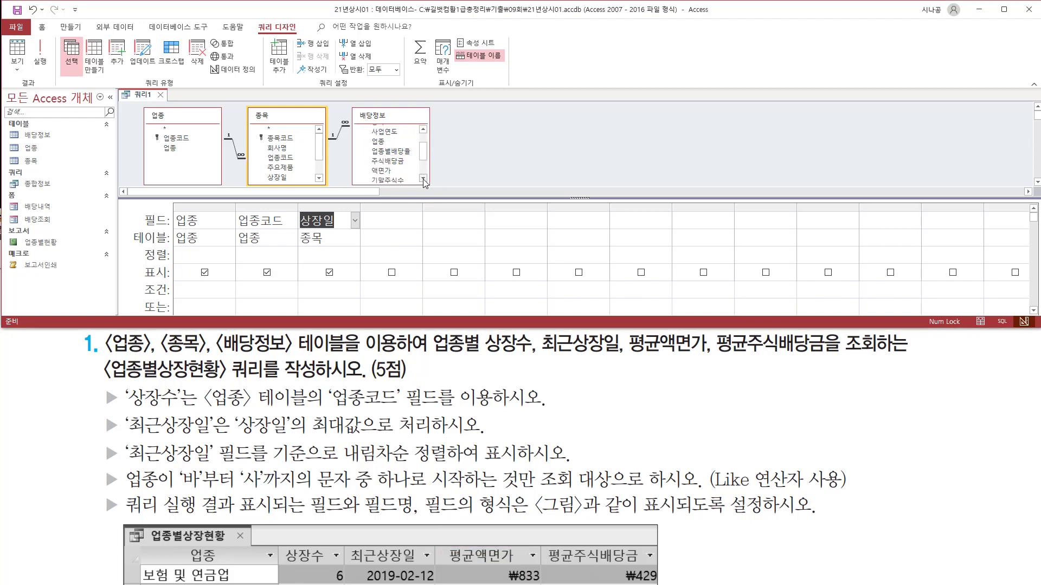
left_click(423, 179)
left_click(423, 179)
left_click(423, 179)
left_click(382, 145)
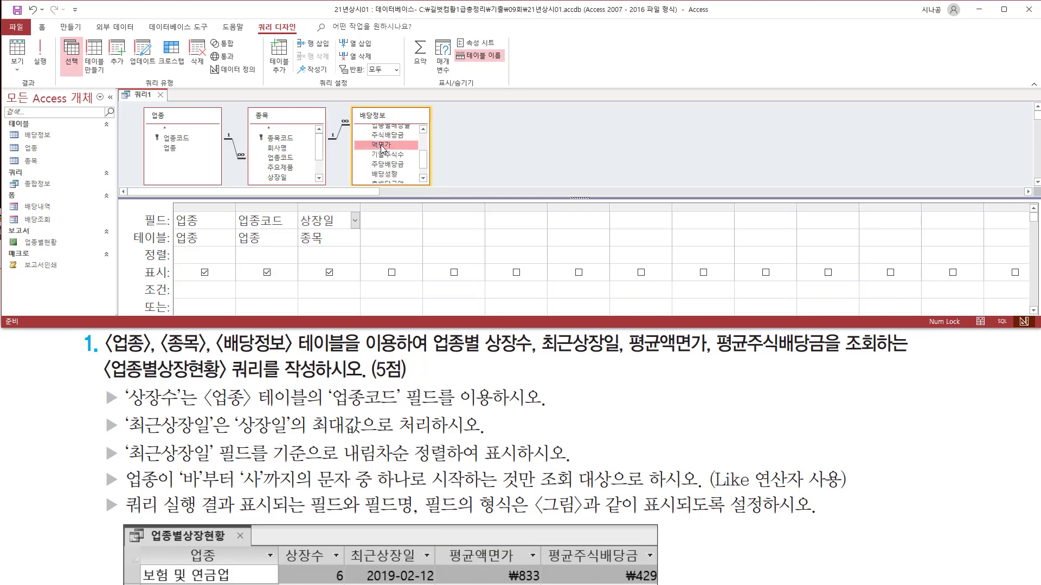
left_click_drag(370, 145, 448, 251)
mouse_move(447, 541)
left_mouse_down()
mouse_move(472, 560)
mouse_move(526, 567)
left_mouse_up()
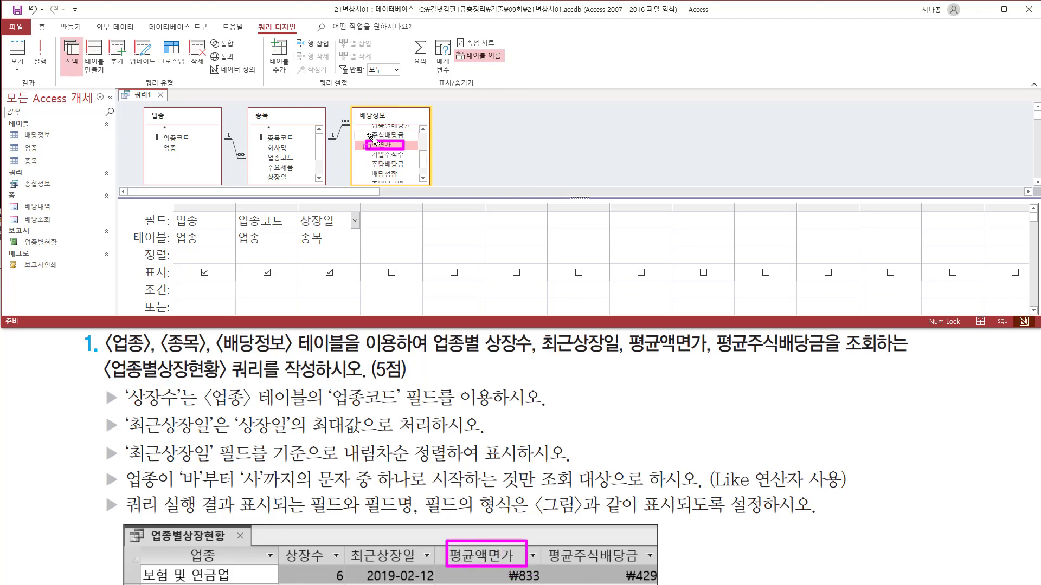
key("Escape")
left_click(383, 144)
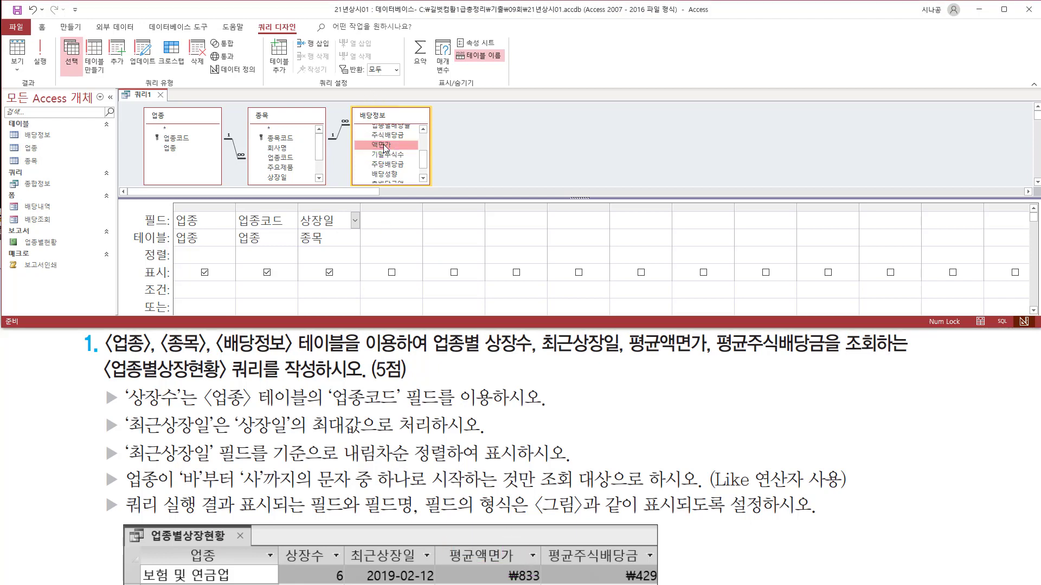
double_click(385, 144)
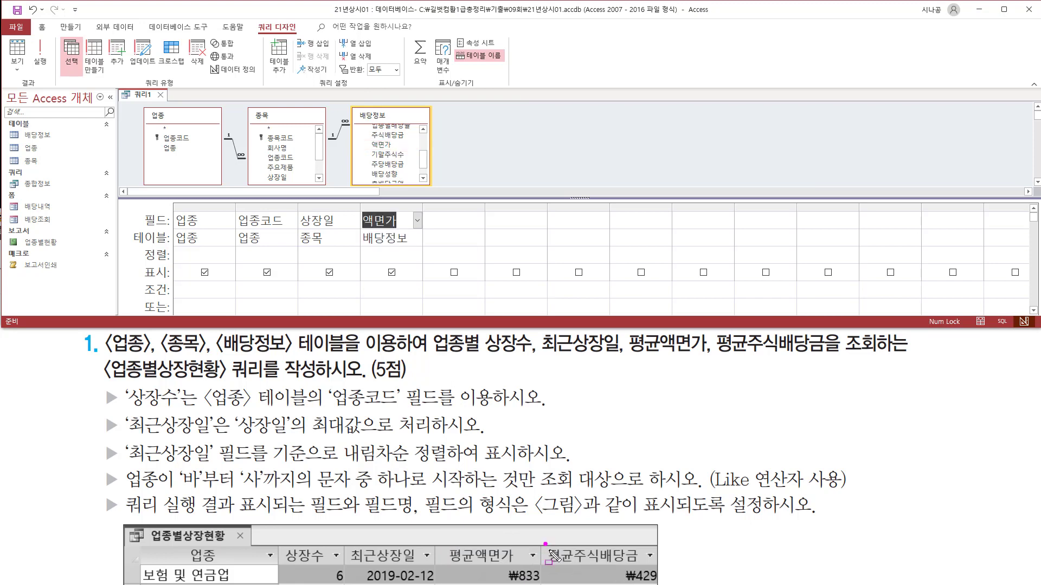
Add the 주식배당금 field of the 배당정보 table as the fifth column of the query grid
mouse_move(545, 543)
left_mouse_down()
mouse_move(573, 565)
mouse_move(639, 567)
left_mouse_up()
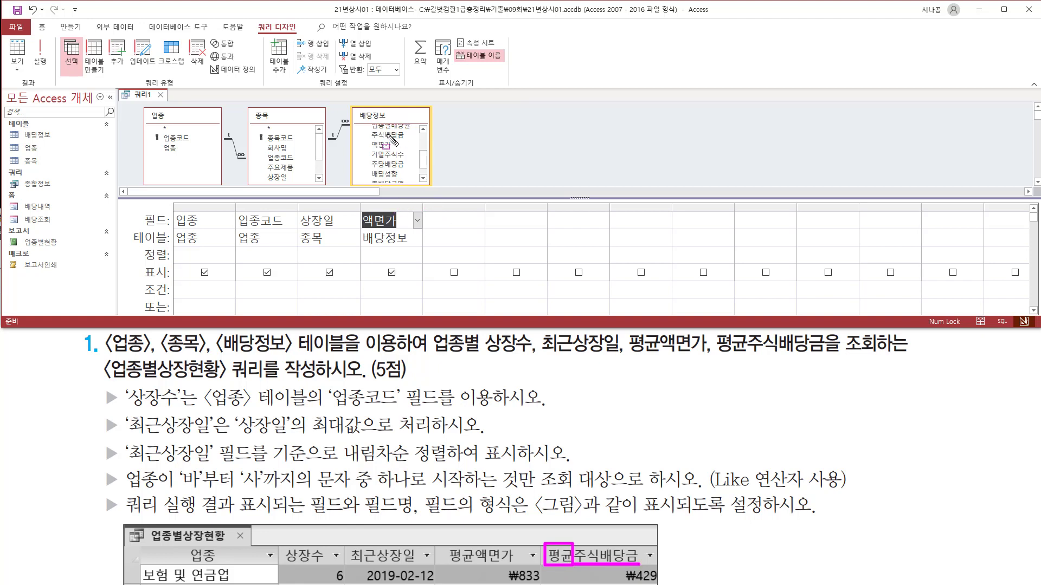
mouse_move(365, 127)
left_mouse_down()
mouse_move(409, 133)
mouse_move(410, 143)
left_mouse_up()
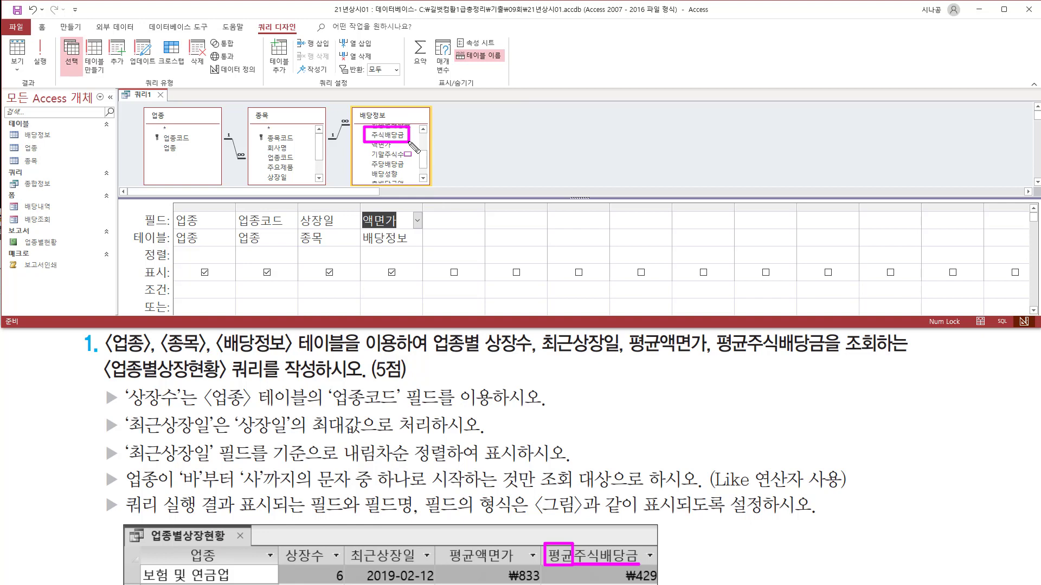
key("Escape")
left_click(388, 136)
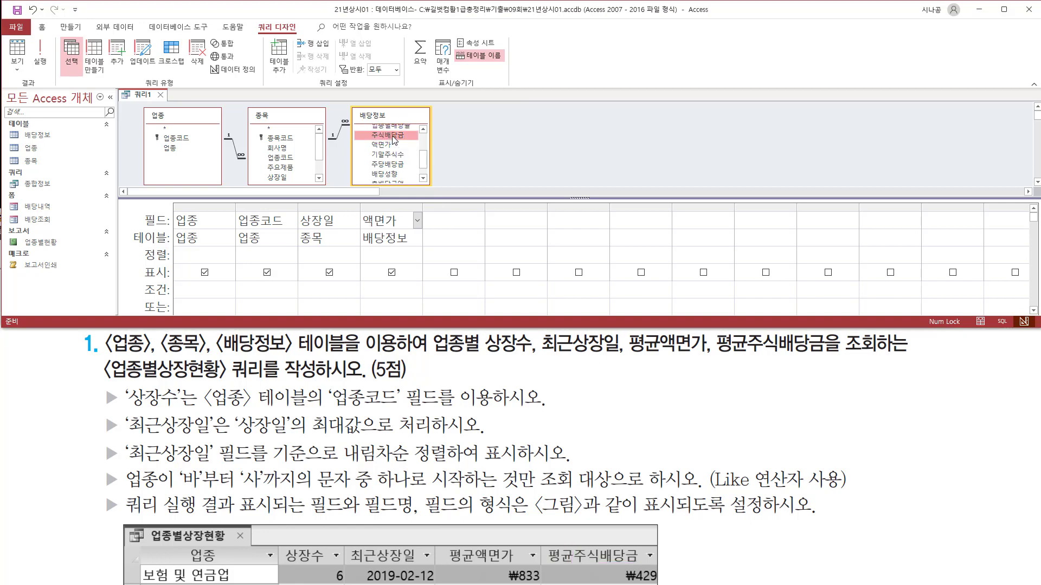
double_click(394, 140)
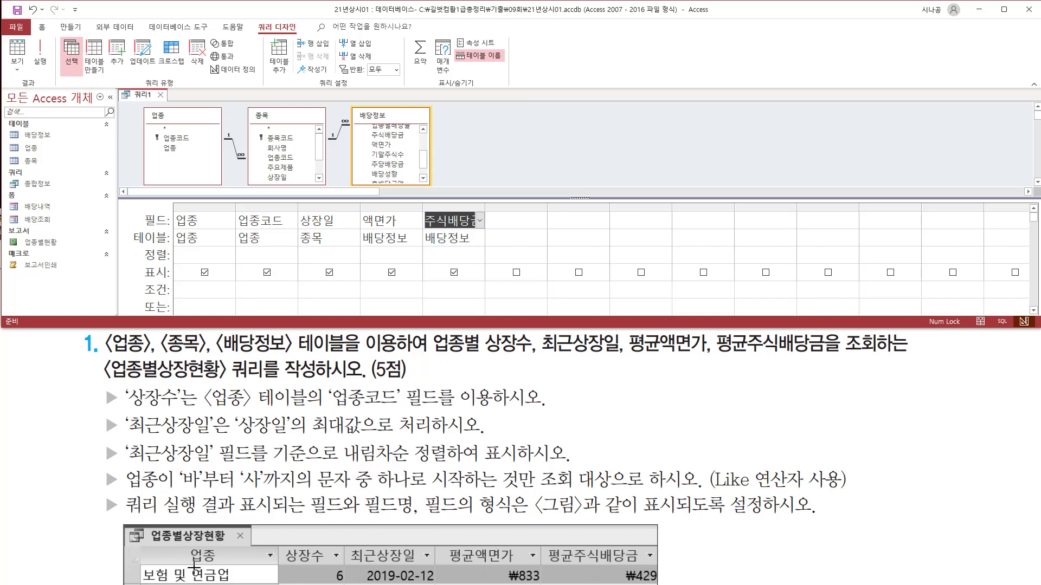
Turn on the 요약 row in the query grid so that the fields can be grouped and aggregated by 업종
left_click_drag(144, 541, 655, 564)
mouse_move(169, 210)
left_mouse_down()
mouse_move(467, 242)
mouse_move(482, 232)
left_mouse_up()
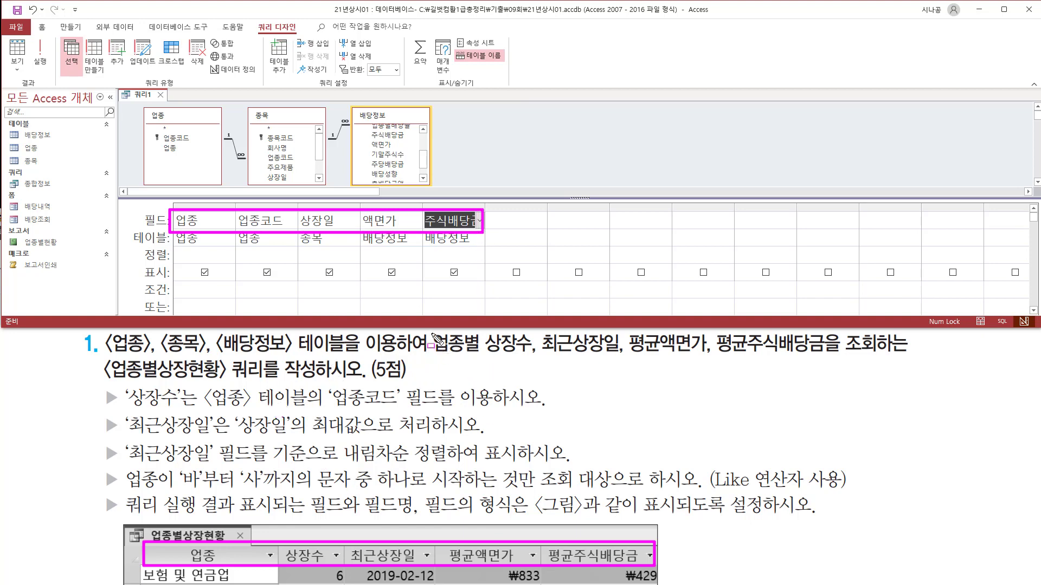
mouse_move(432, 339)
left_mouse_down()
mouse_move(433, 360)
mouse_move(486, 347)
mouse_move(485, 362)
left_mouse_up()
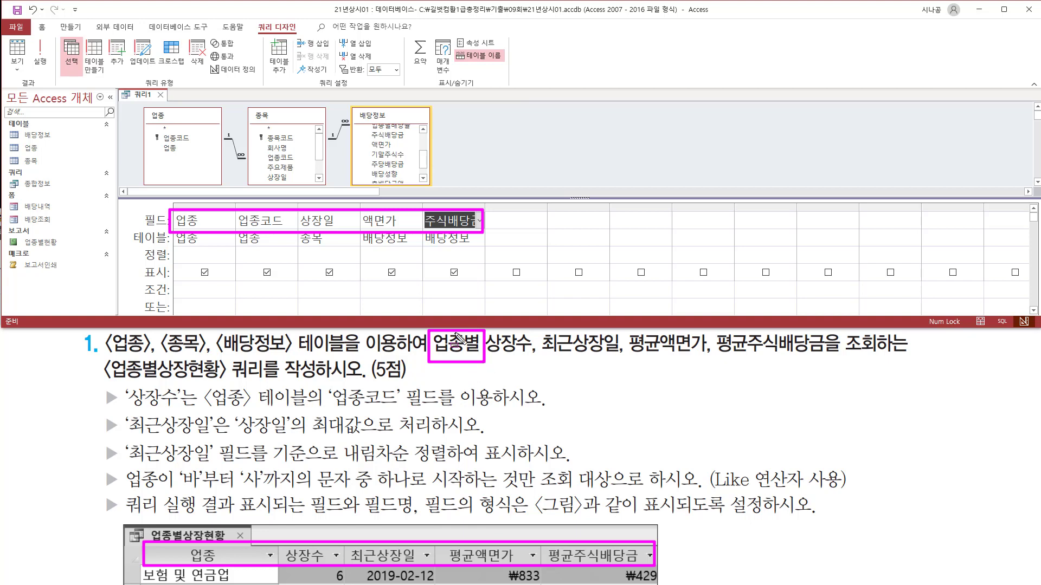
mouse_move(257, 18)
left_mouse_down()
mouse_move(266, 33)
mouse_move(304, 34)
left_mouse_up()
left_click_drag(438, 91, 494, 91)
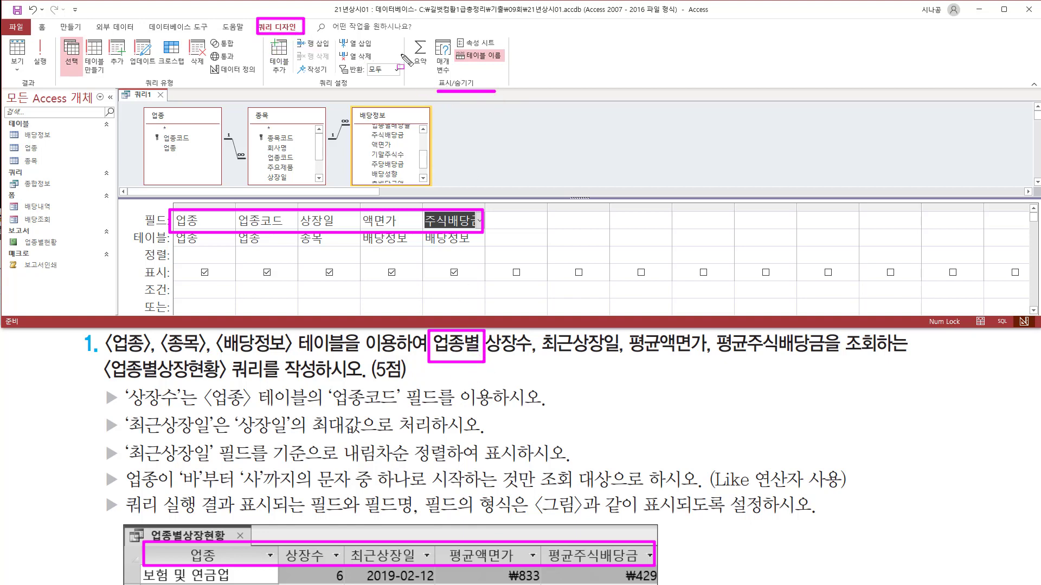
left_click_drag(408, 36, 431, 70)
key("Escape")
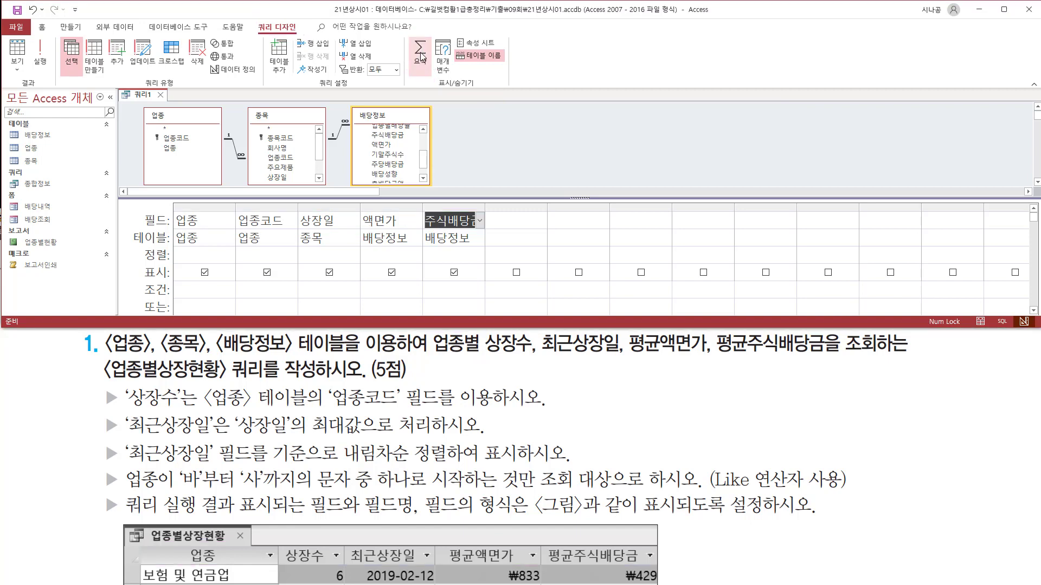
left_click(421, 56)
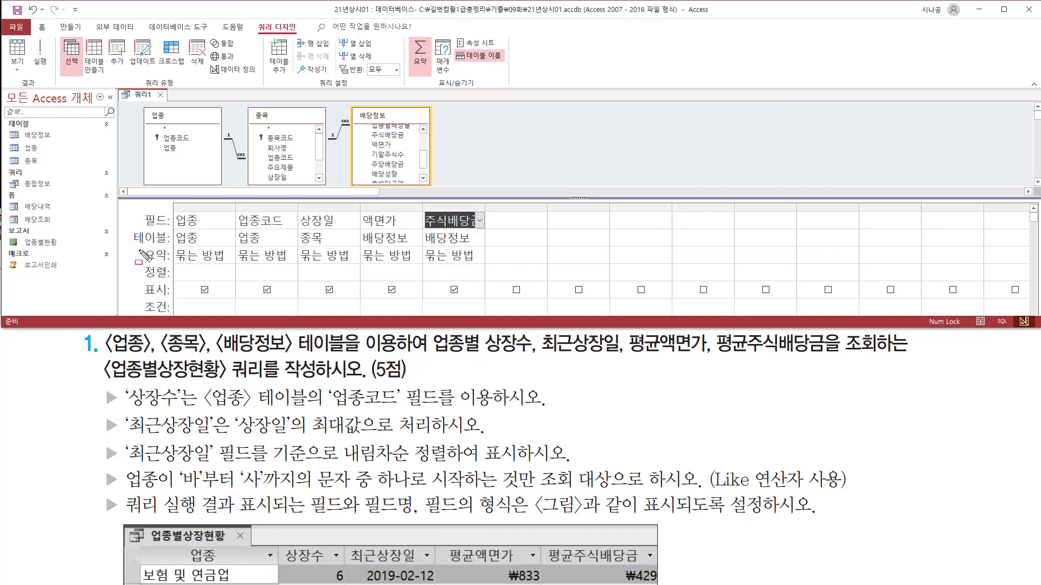
Set the summary function of the 업종코드 column to 개수, keeping 업종 as the grouping field
left_click_drag(139, 246, 171, 265)
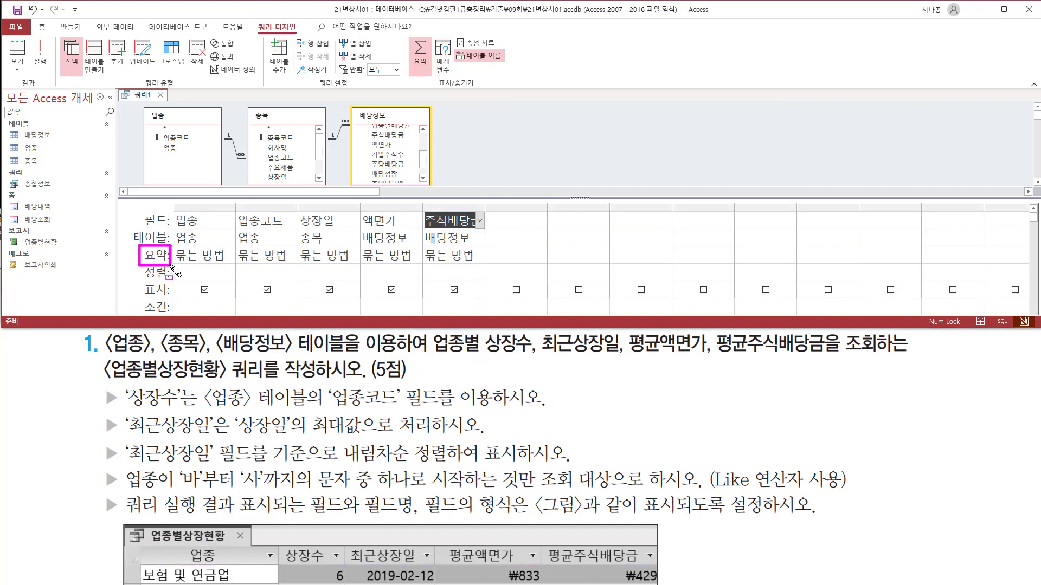
left_click_drag(173, 211, 206, 230)
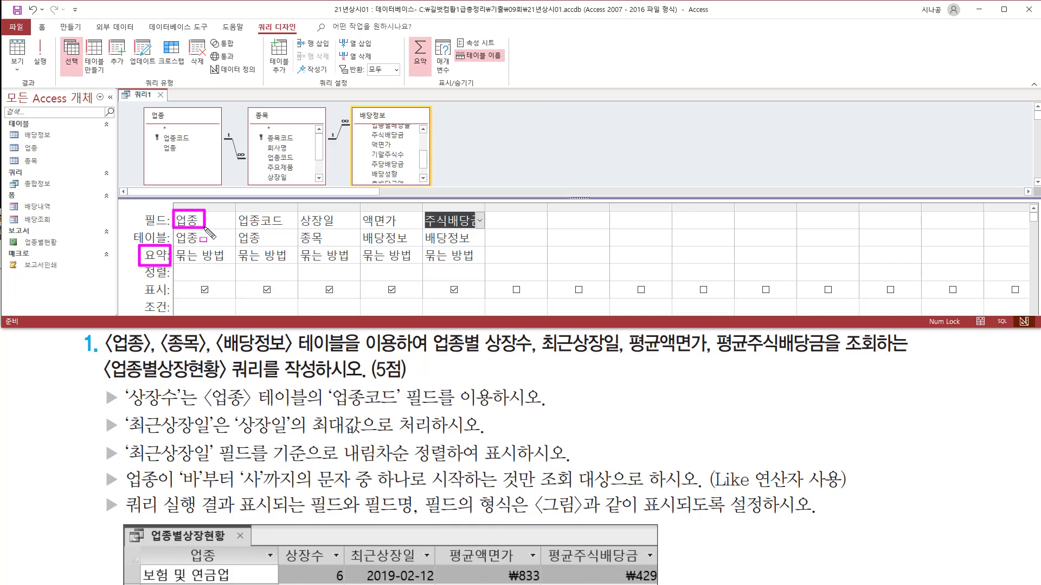
left_click_drag(177, 263, 221, 263)
key("Escape")
left_click_drag(236, 212, 288, 230)
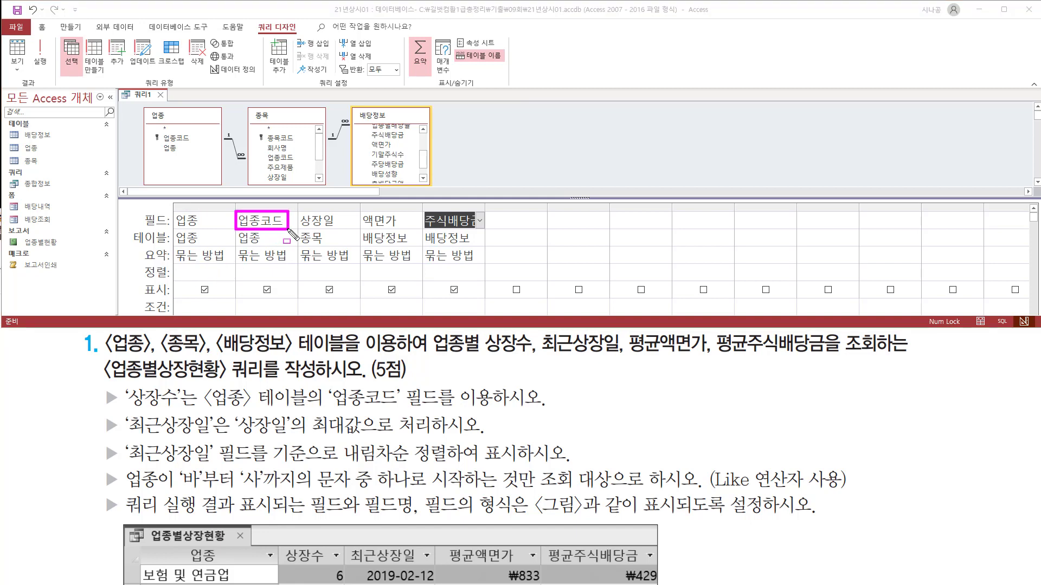
left_click_drag(285, 547, 332, 565)
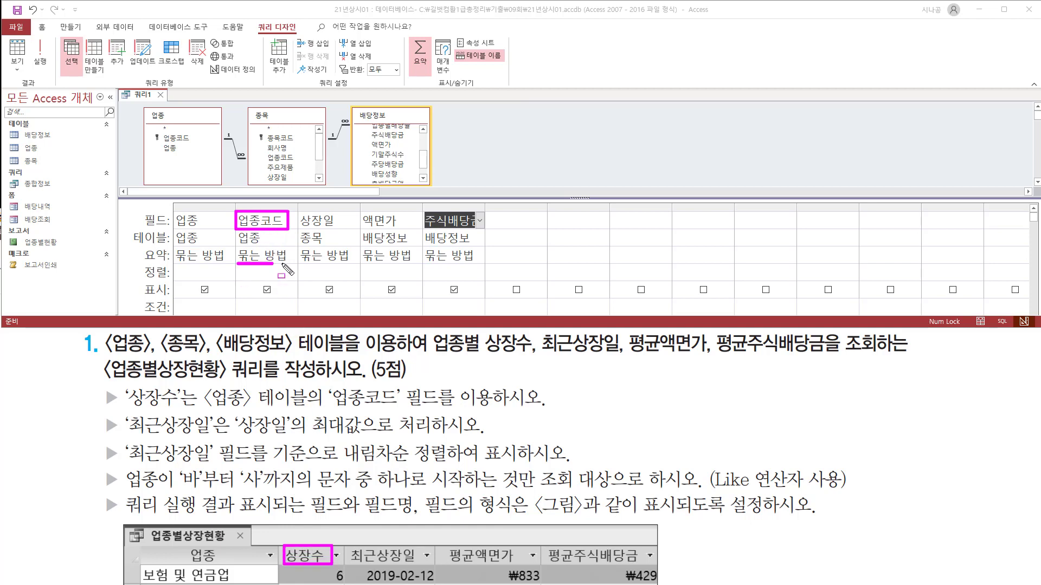
key("Escape")
left_click(292, 258)
left_click(293, 257)
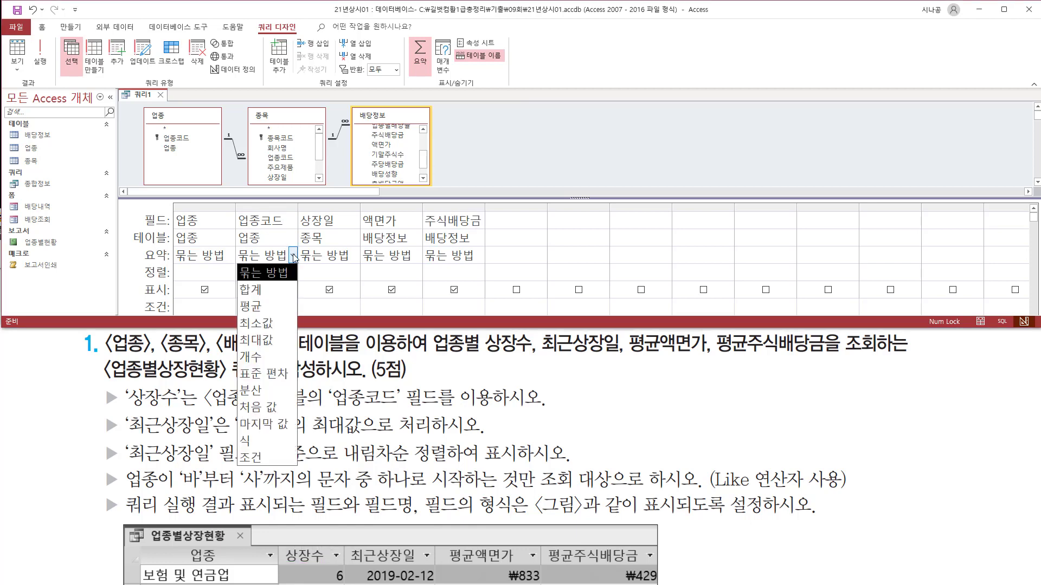
left_click(264, 359)
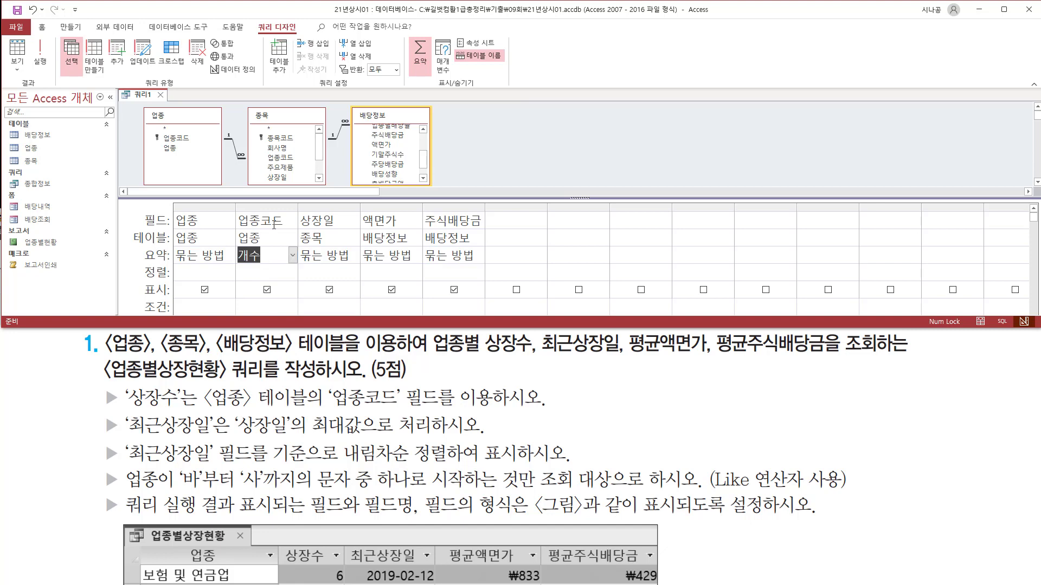
Give the 업종코드 column the alias 상장수 and fit the column's width to the full field expression
left_click_drag(299, 206, 358, 206)
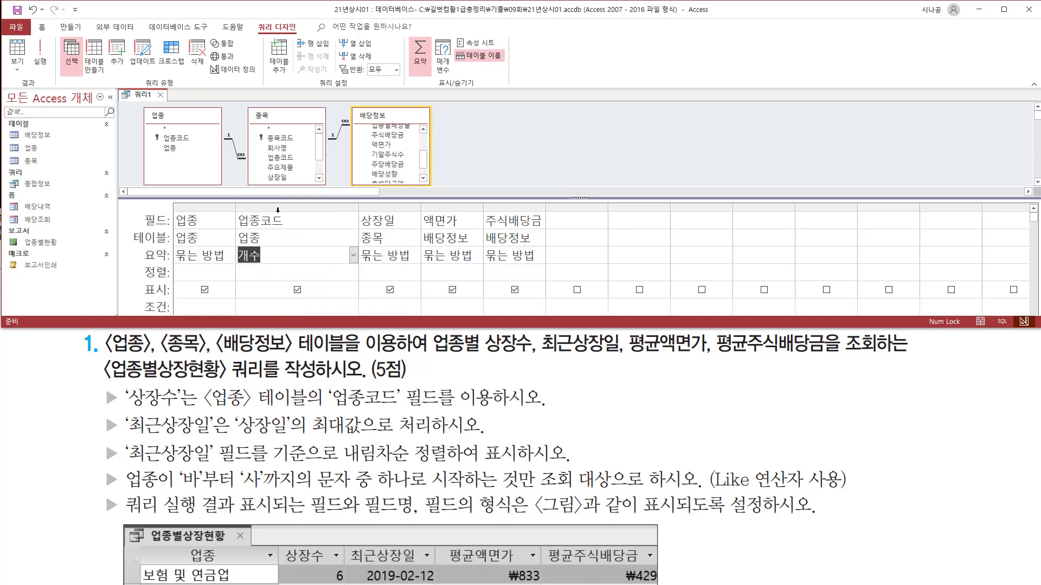
left_click(261, 221)
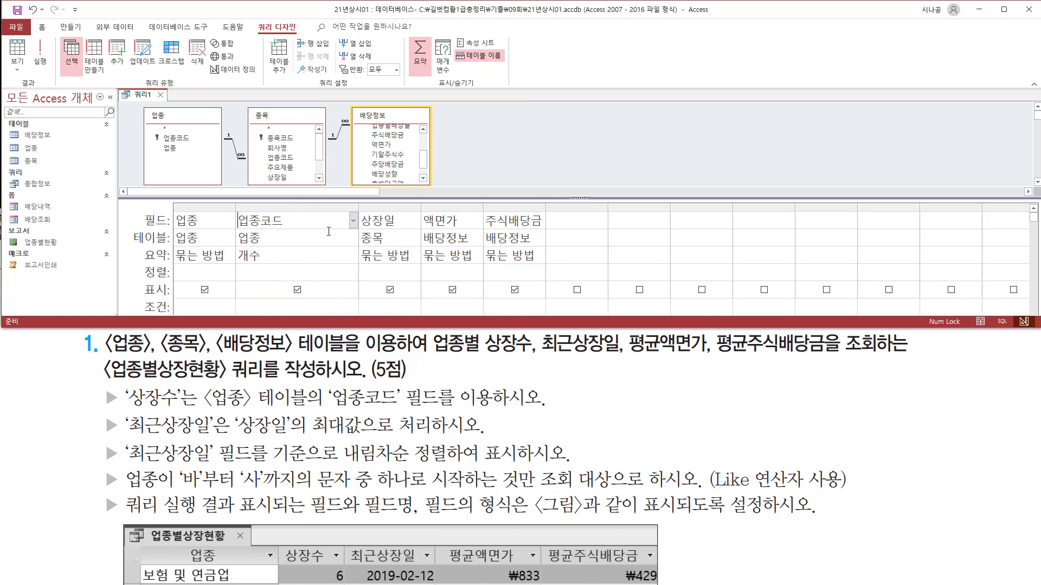
type("사장ㅅ")
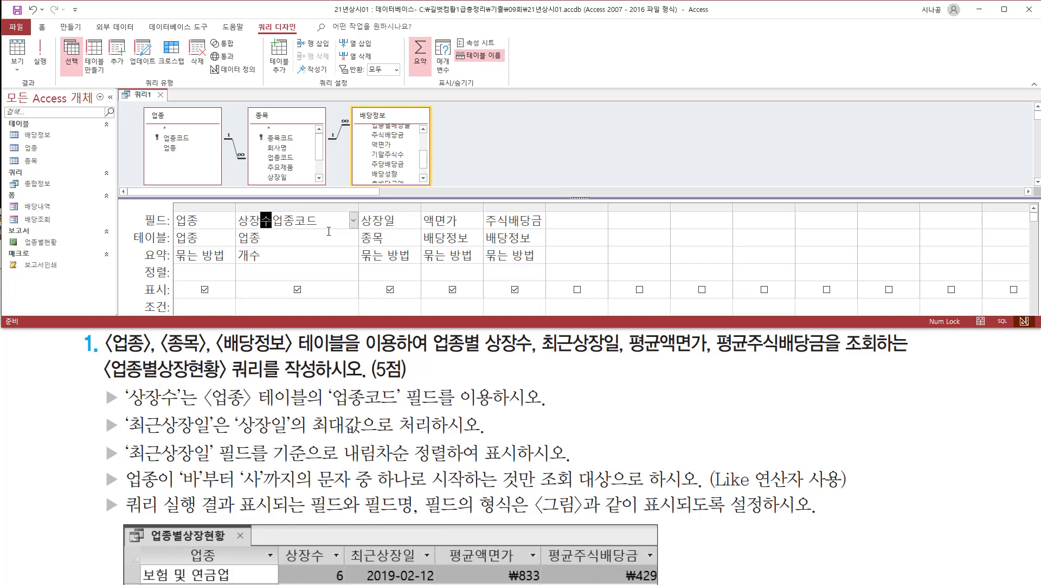
type(":")
left_click(328, 233)
left_click_drag(358, 206, 334, 206)
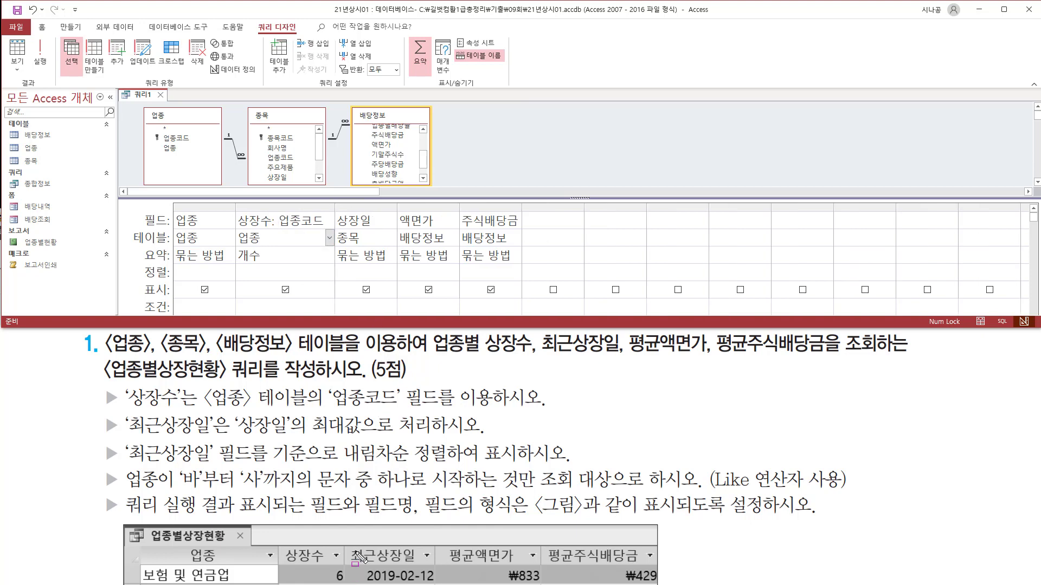
Widen the 상장일 column and give it the alias 최근상장일
left_click_drag(345, 543, 421, 568)
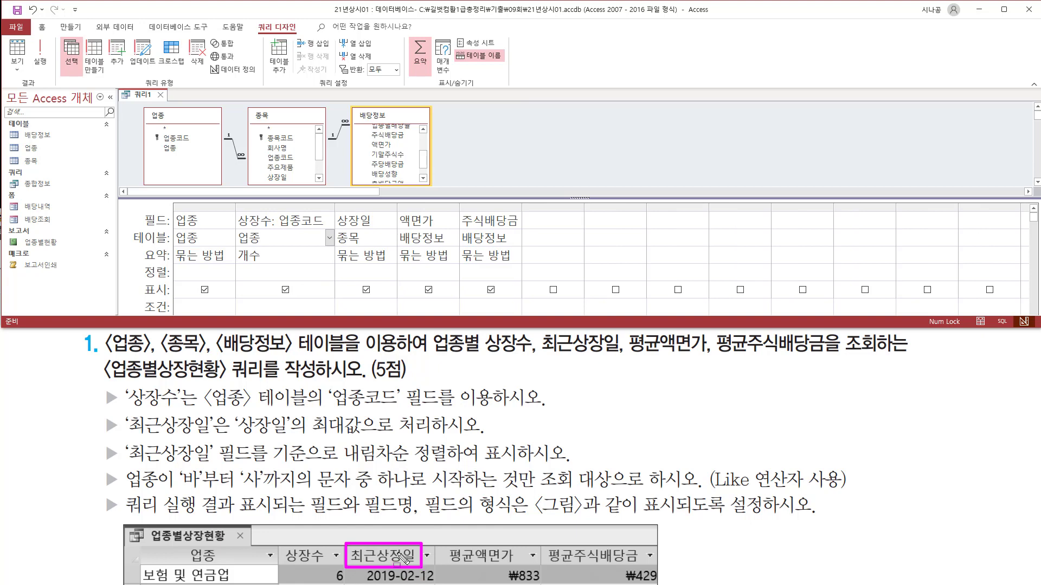
mouse_move(123, 407)
left_mouse_down()
mouse_move(212, 445)
mouse_move(362, 434)
left_mouse_up()
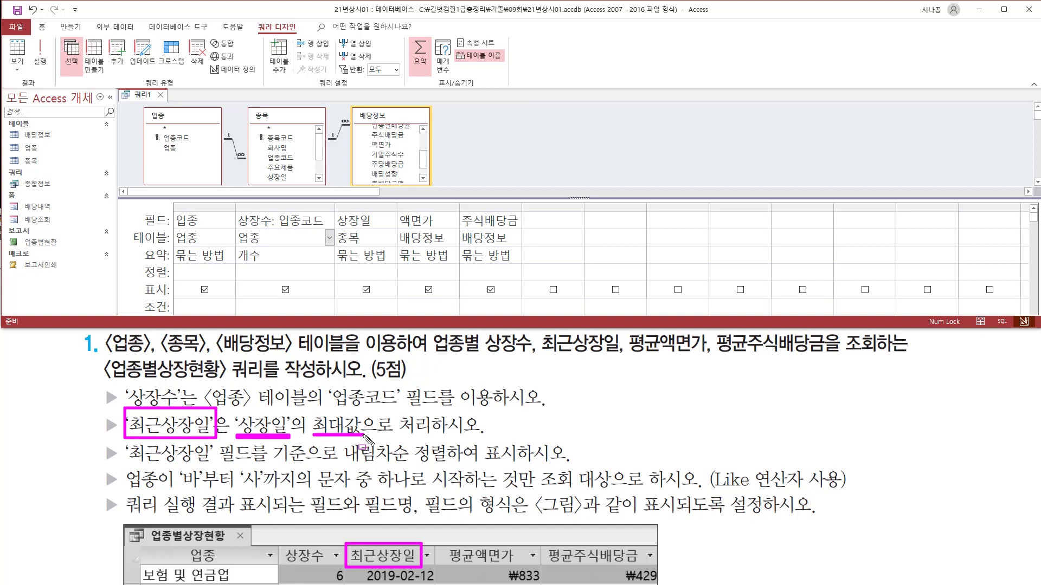
key("Escape")
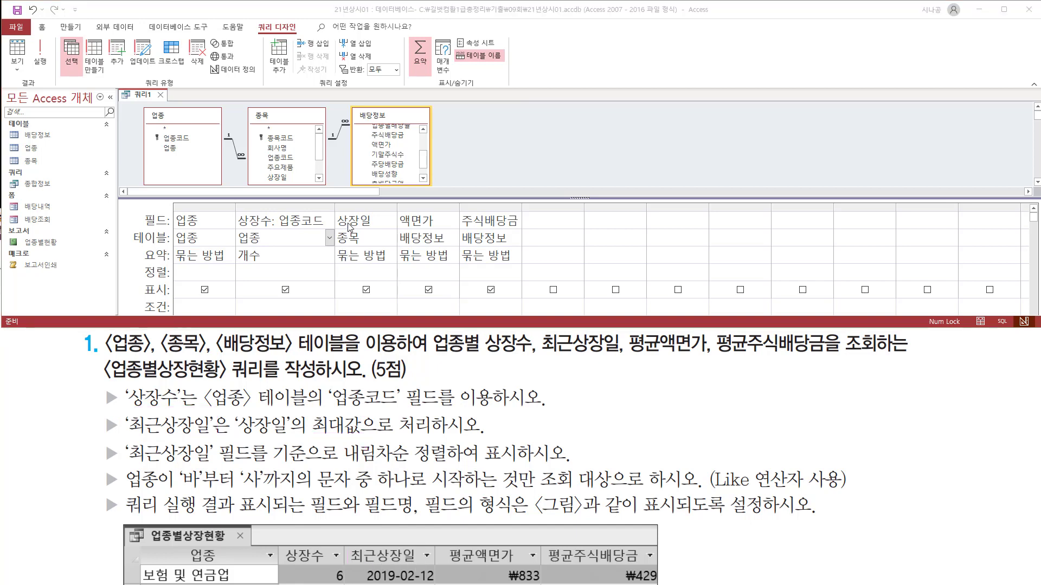
left_click_drag(396, 208, 447, 210)
left_click(388, 220)
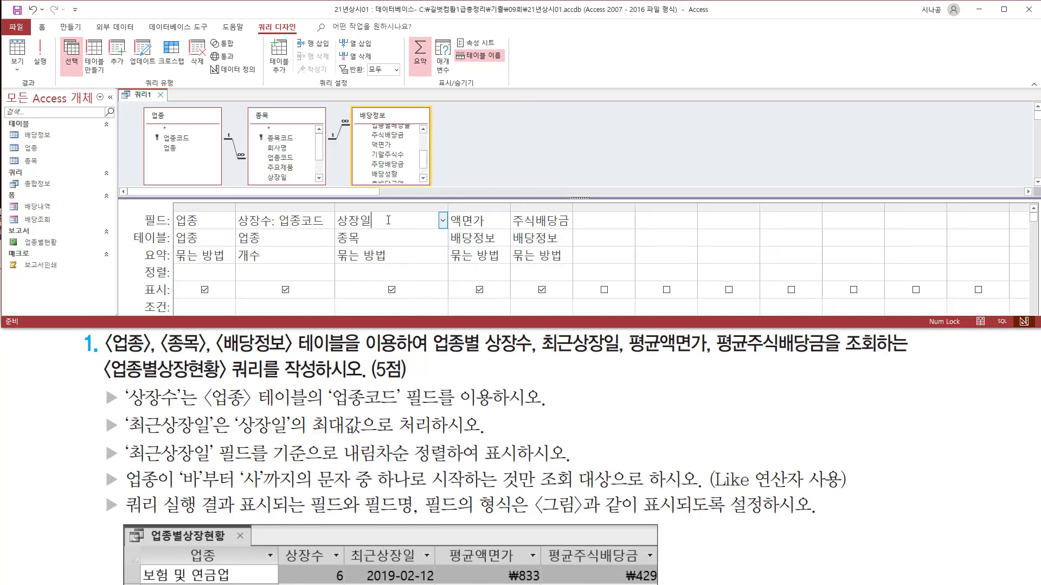
type("초")
type("근상장")
type("ㅇ")
type(":상장일")
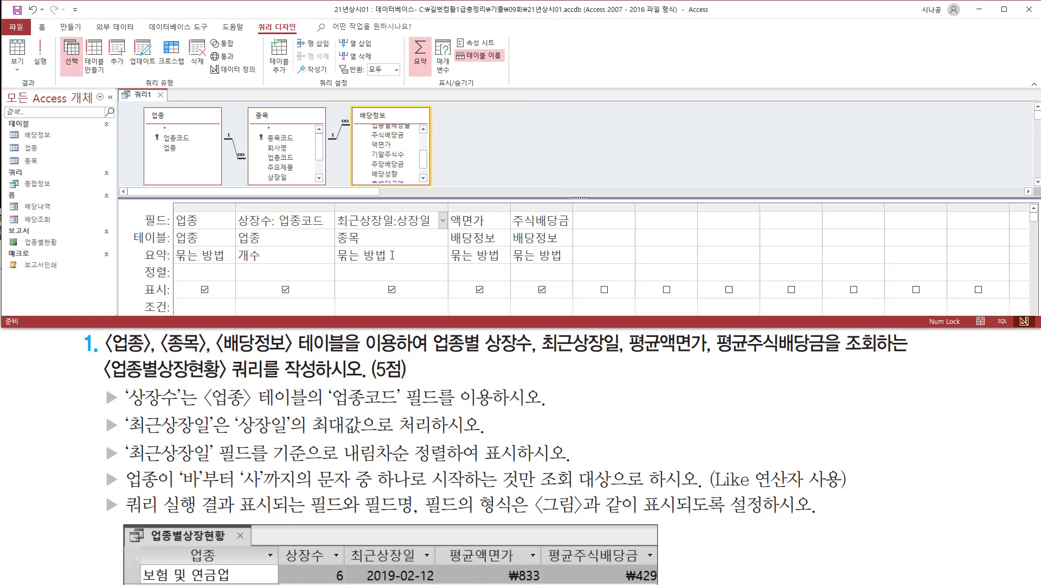
Set the summary function of the 최근상장일 column to 최대값
left_click(434, 258)
left_click(442, 256)
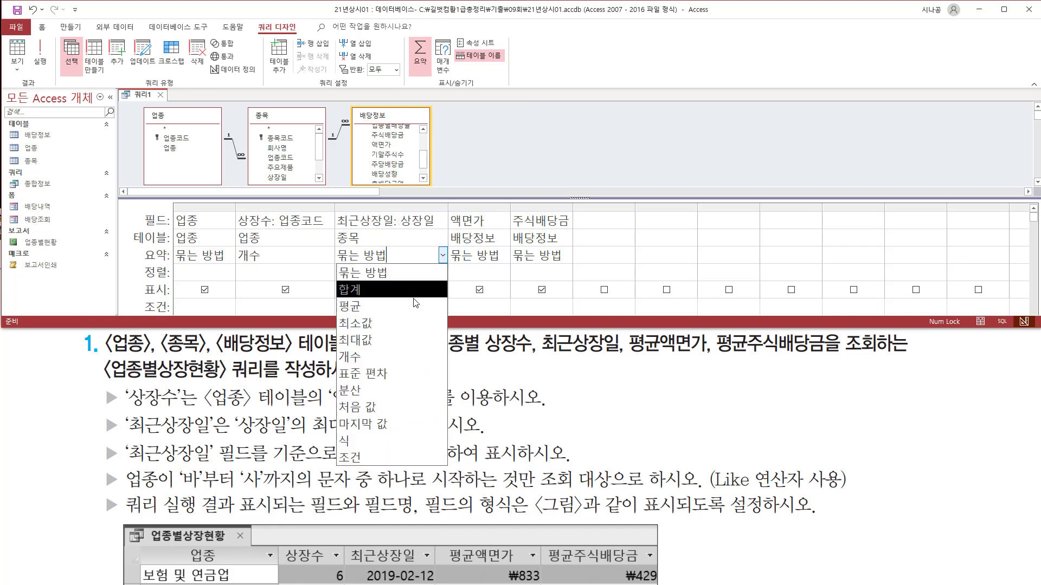
left_click(392, 333)
left_click(383, 252)
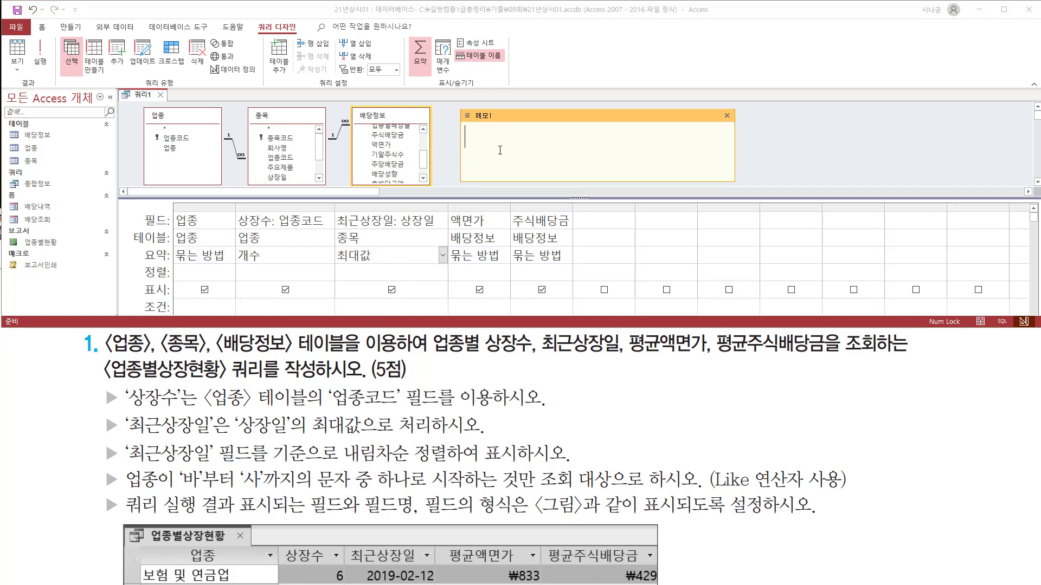
mouse_move(234, 414)
left_mouse_down()
mouse_move(242, 435)
mouse_move(361, 437)
left_mouse_up()
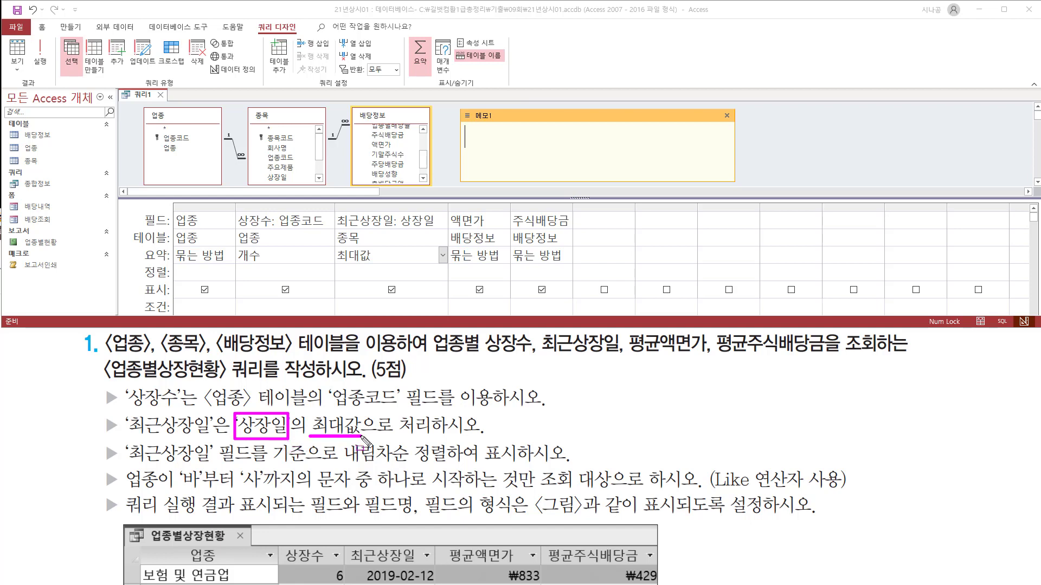
left_click_drag(308, 426, 468, 426)
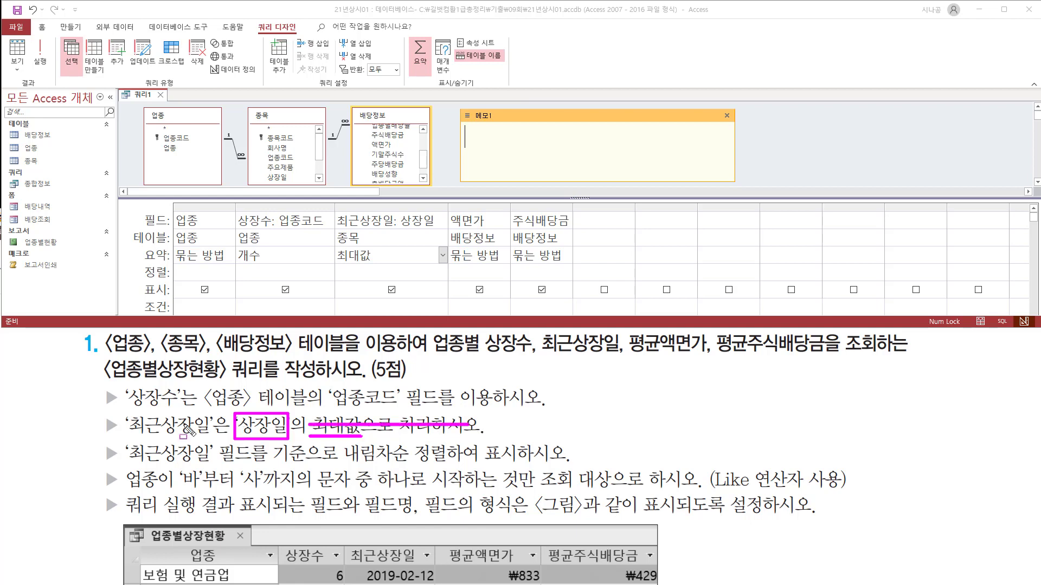
left_click_drag(101, 413, 120, 440)
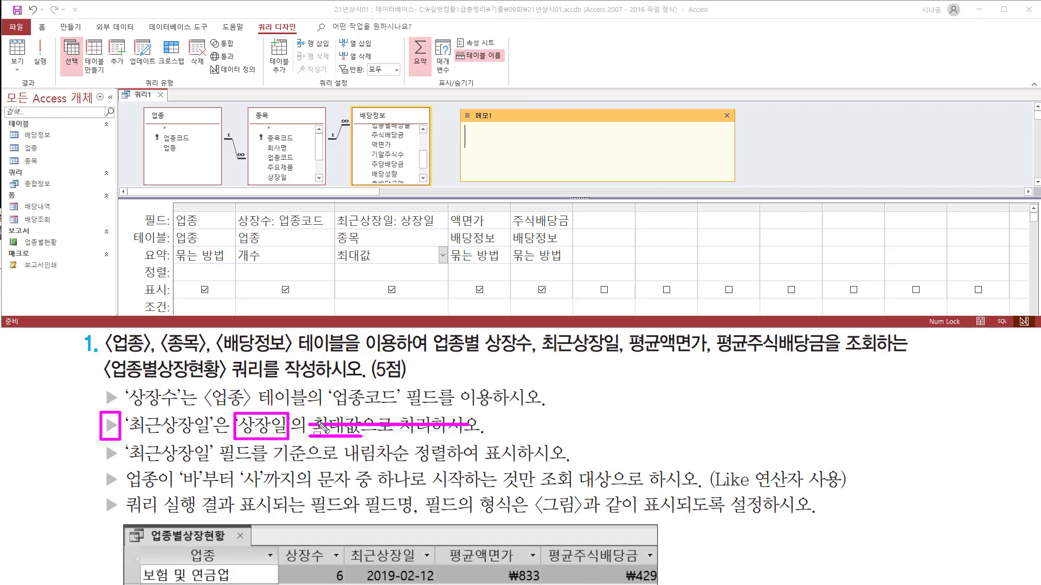
mouse_move(313, 420)
left_mouse_down()
mouse_move(362, 420)
mouse_move(313, 434)
mouse_move(369, 433)
mouse_move(360, 431)
left_mouse_up()
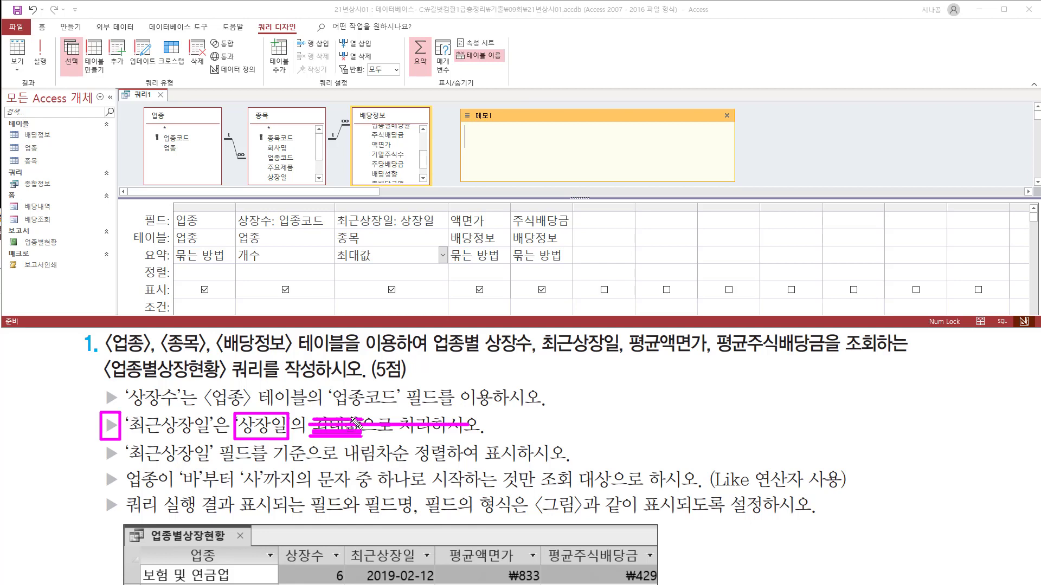
key("Escape")
left_click(497, 137)
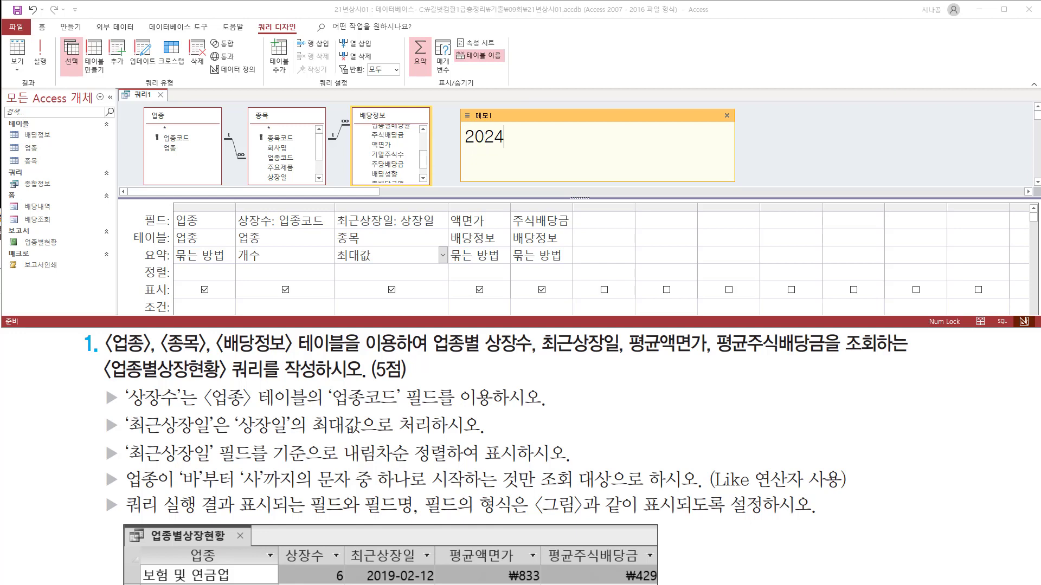
type("2024-01-01 ")
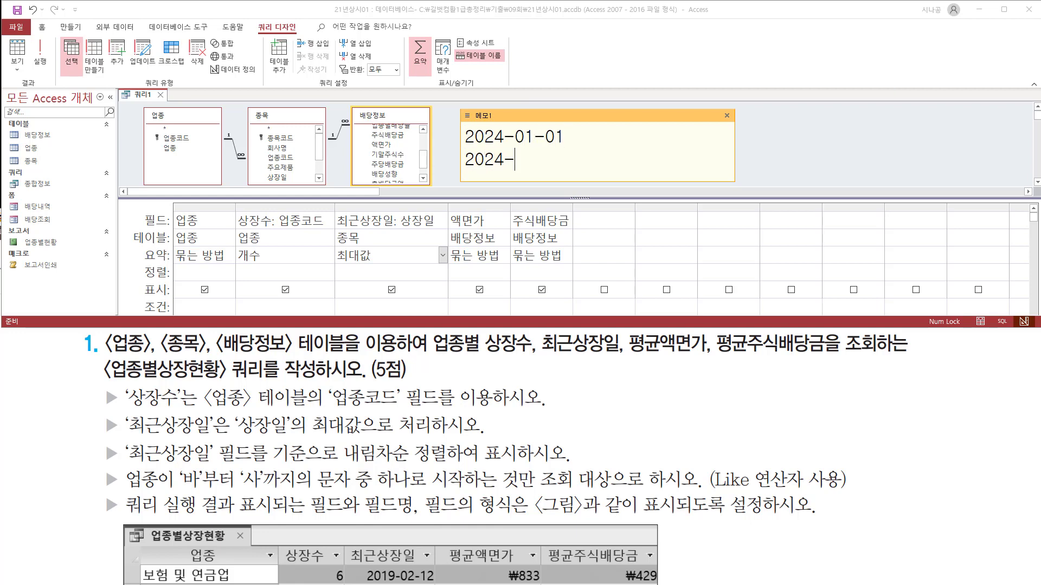
type("2024-12-31")
mouse_move(457, 123)
left_mouse_down()
mouse_move(464, 173)
mouse_move(579, 177)
left_mouse_up()
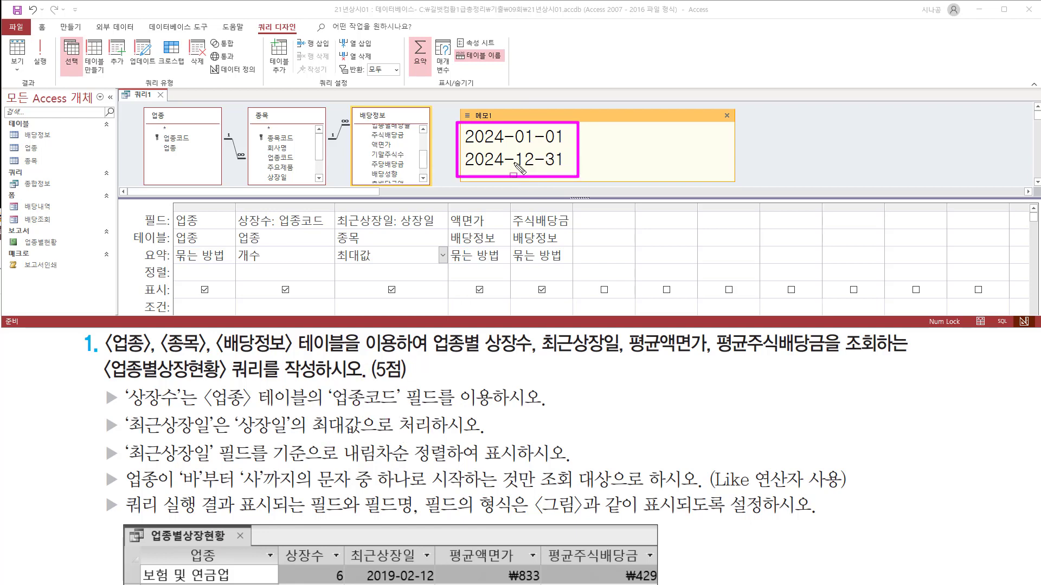
mouse_move(462, 169)
left_mouse_down()
mouse_move(574, 169)
mouse_move(569, 149)
left_mouse_up()
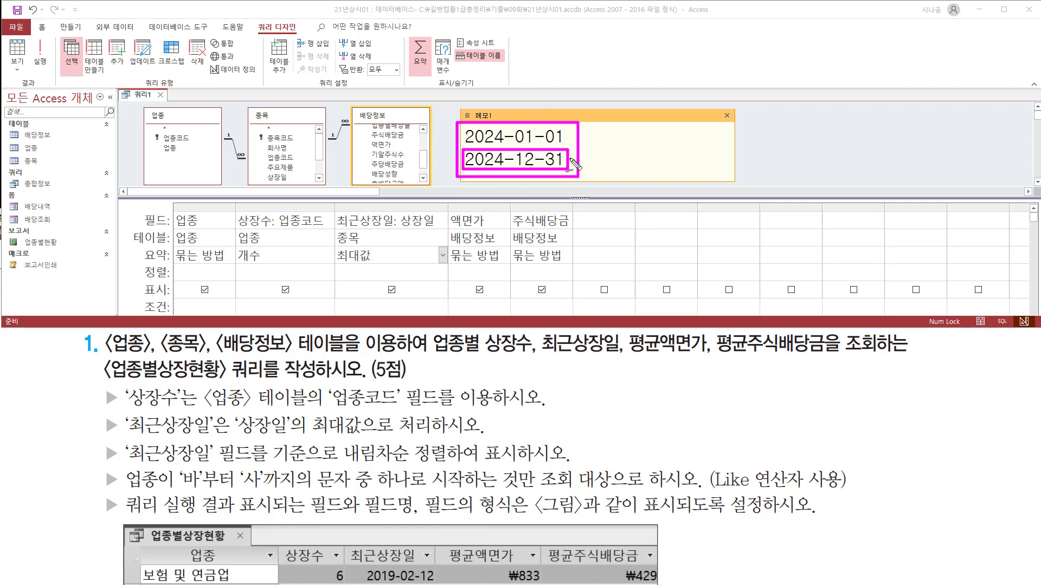
left_click_drag(565, 154, 595, 130)
mouse_move(353, 417)
left_mouse_down()
mouse_move(313, 436)
mouse_move(356, 437)
left_mouse_up()
left_click_drag(126, 438, 161, 436)
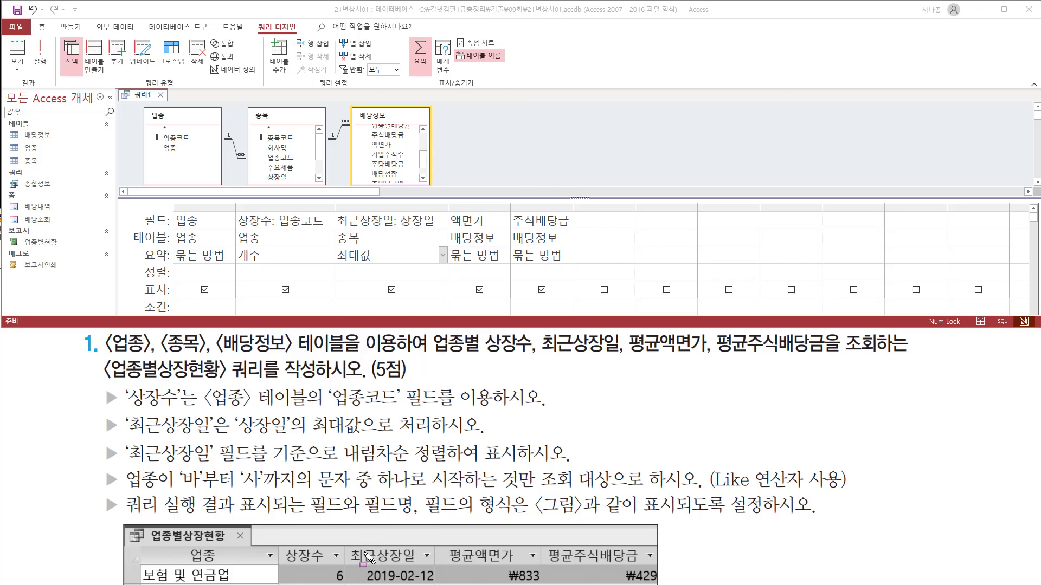
left_click_drag(345, 544, 430, 565)
left_click_drag(332, 207, 424, 276)
key("Escape")
mouse_move(443, 545)
left_mouse_down()
mouse_move(518, 567)
mouse_move(643, 567)
left_mouse_up()
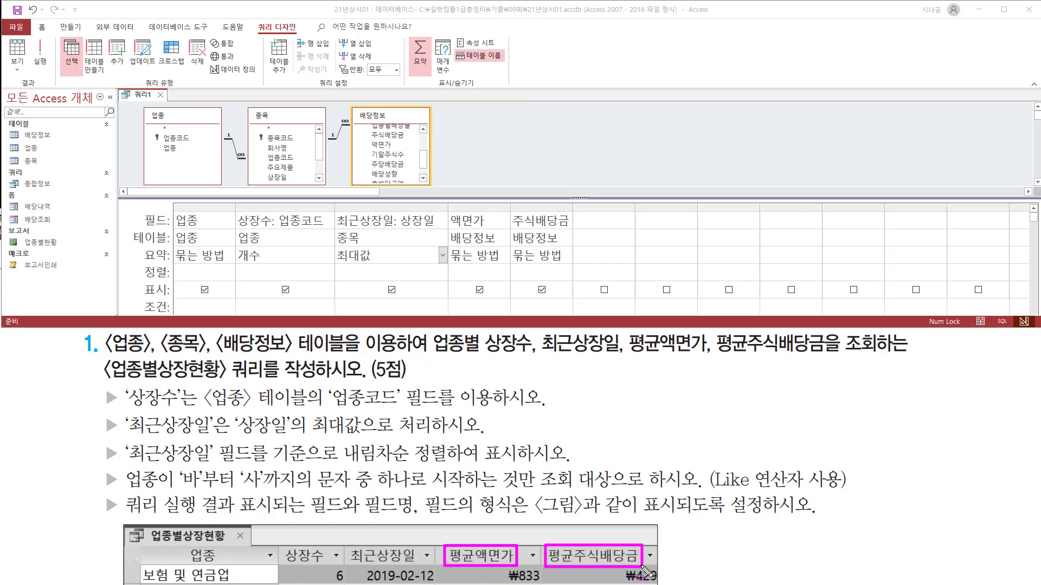
mouse_move(452, 229)
left_mouse_down()
mouse_move(449, 210)
mouse_move(495, 233)
left_mouse_up()
left_click_drag(566, 230, 574, 230)
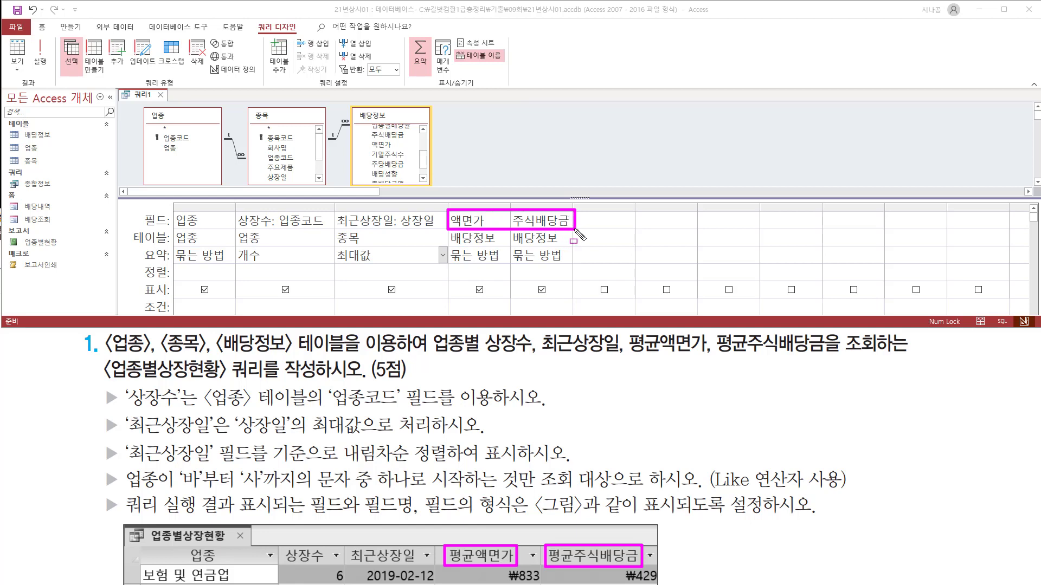
key("Escape")
Set the summary function of the 액면가 and 주식배당금 columns to 평균
left_click(506, 256)
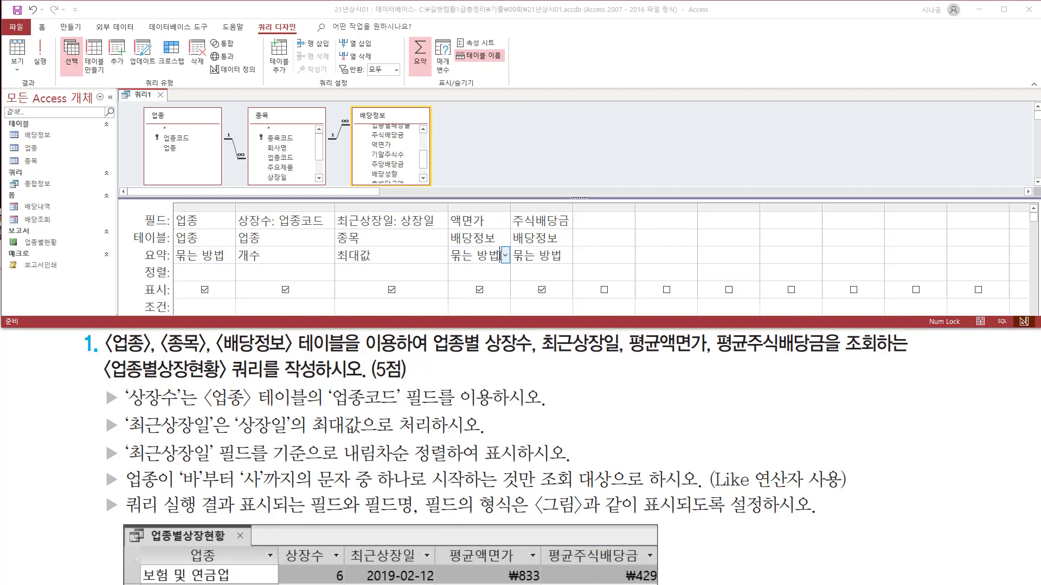
left_click(481, 306)
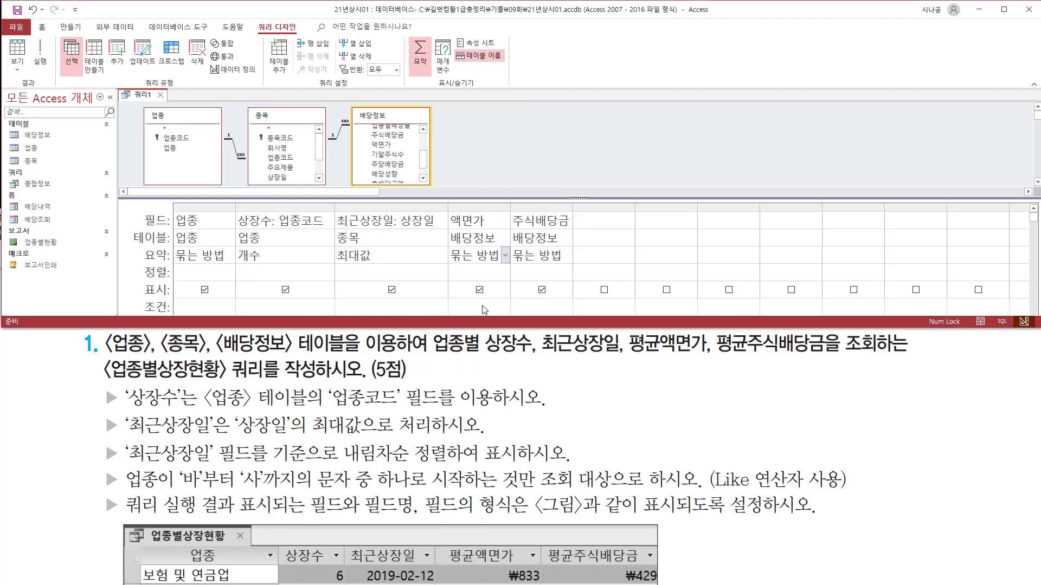
left_click(567, 255)
left_click(543, 307)
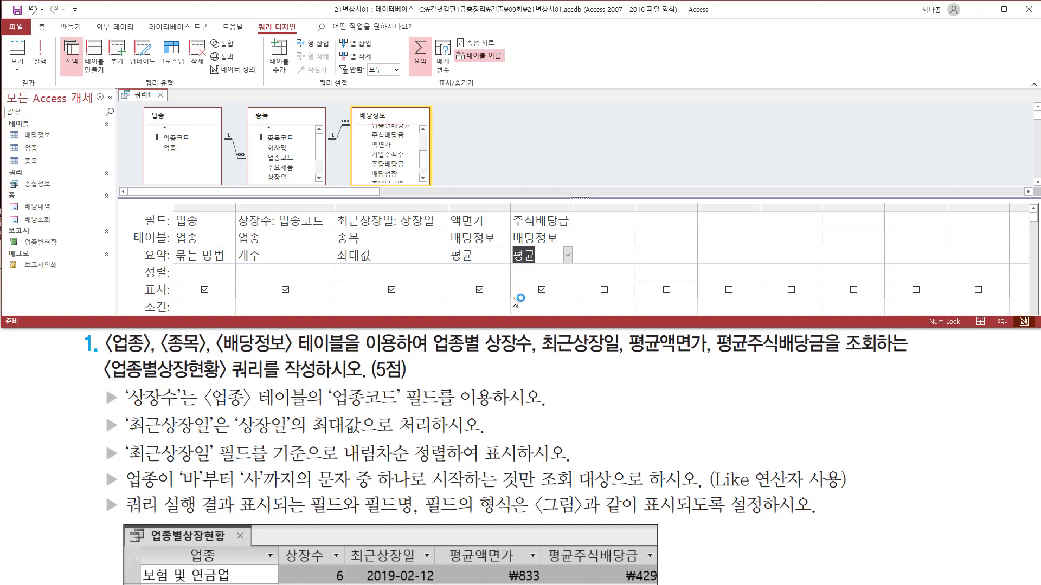
Widen the 액면가 column and give it the alias 평균액면가
left_click_drag(509, 206, 562, 207)
left_click(546, 222)
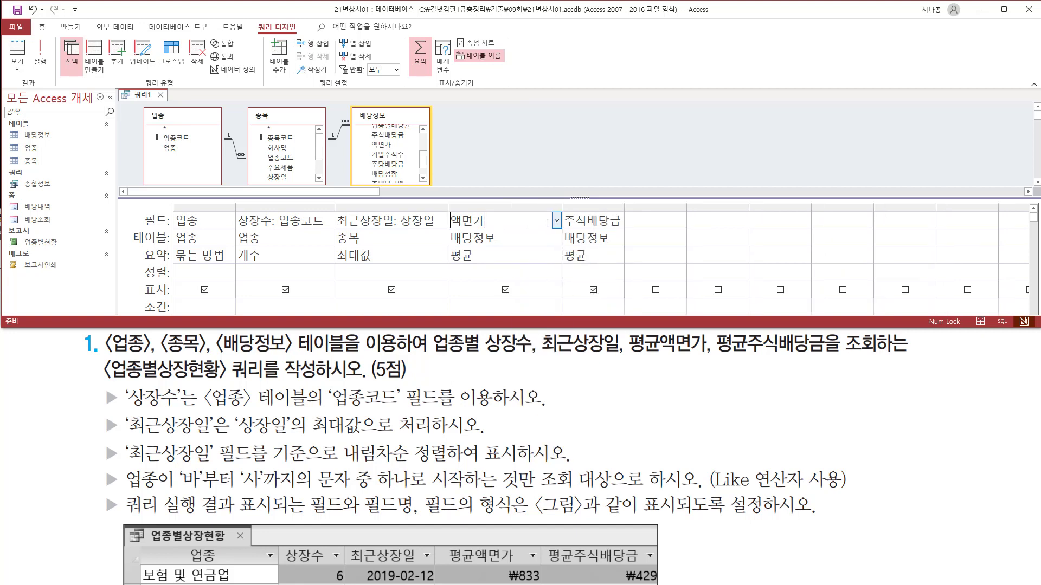
type("평ㄱ")
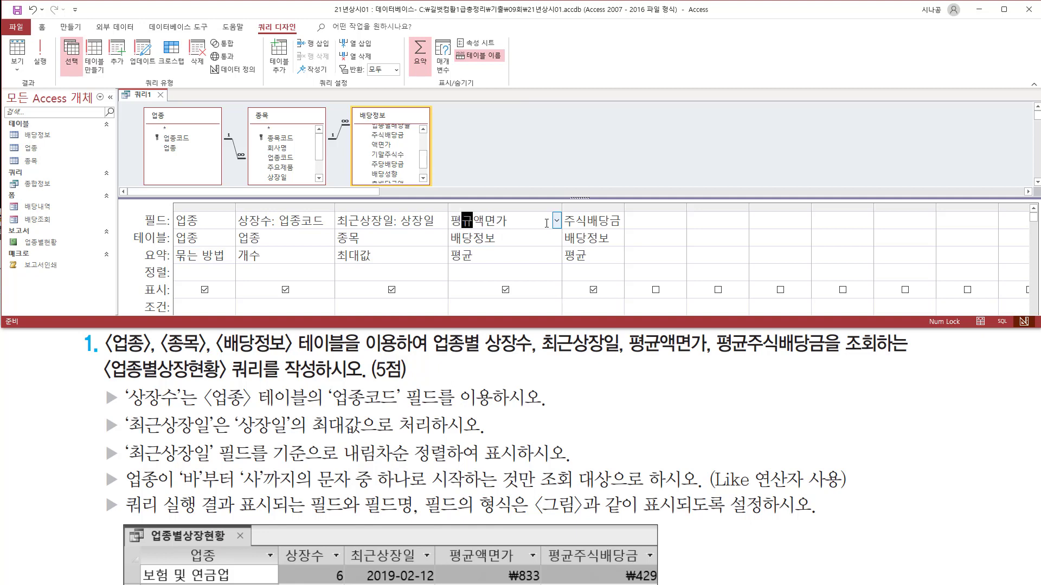
type("액면ㄱ")
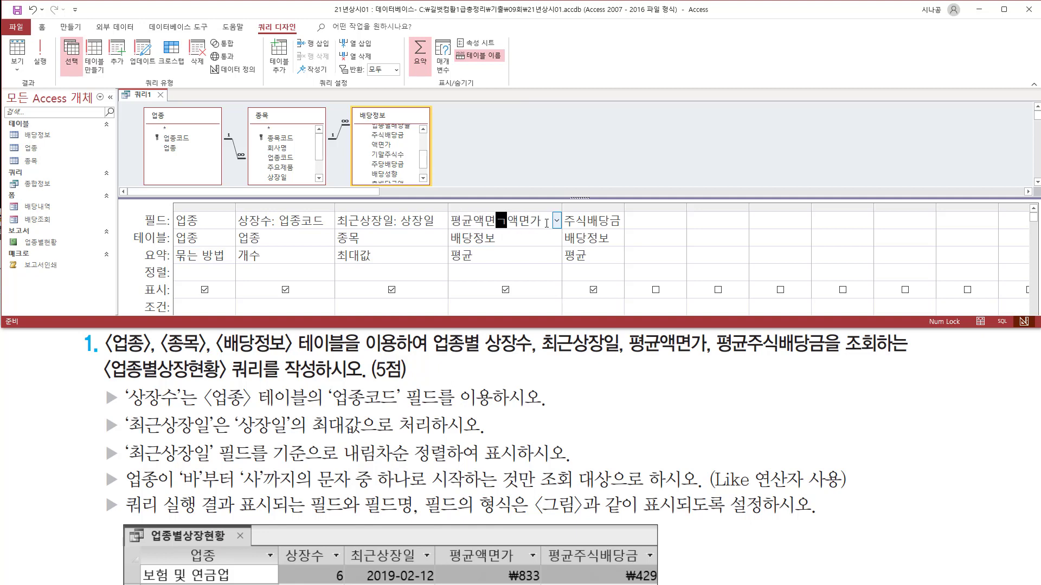
type(":")
key("Tab")
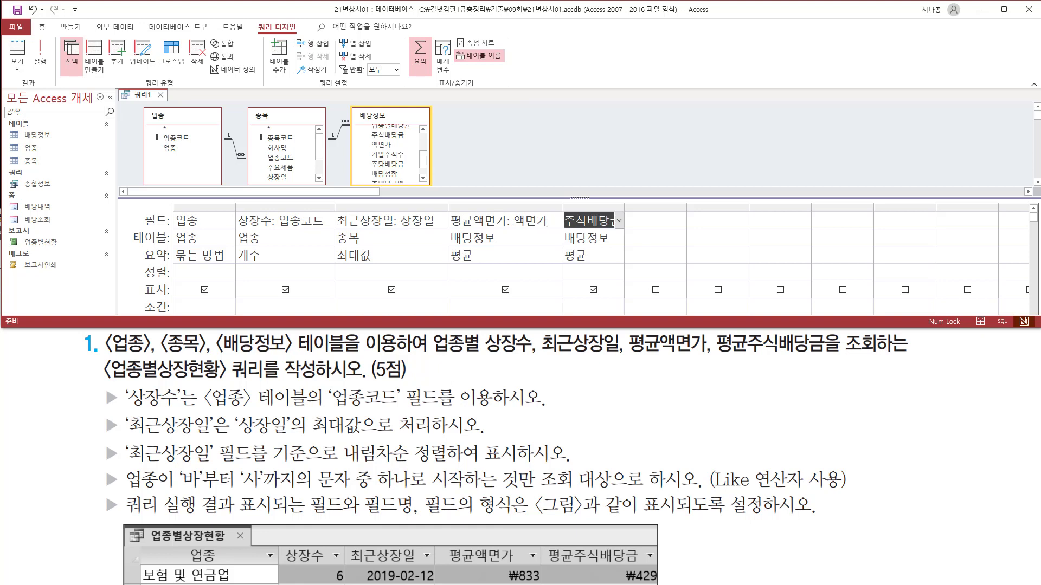
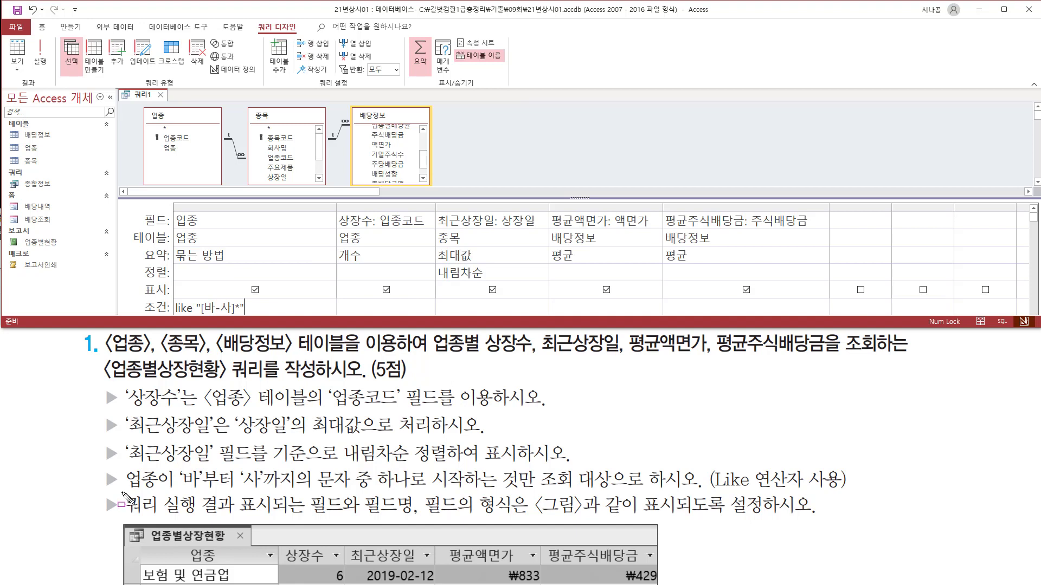
mouse_move(123, 493)
left_mouse_down()
mouse_move(147, 514)
mouse_move(771, 517)
left_mouse_up()
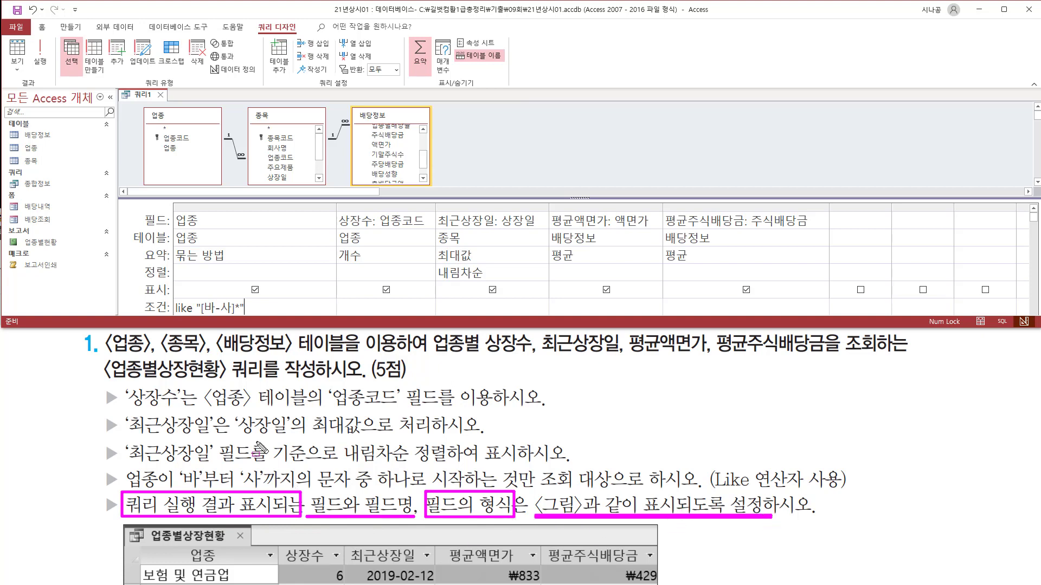
key("Escape")
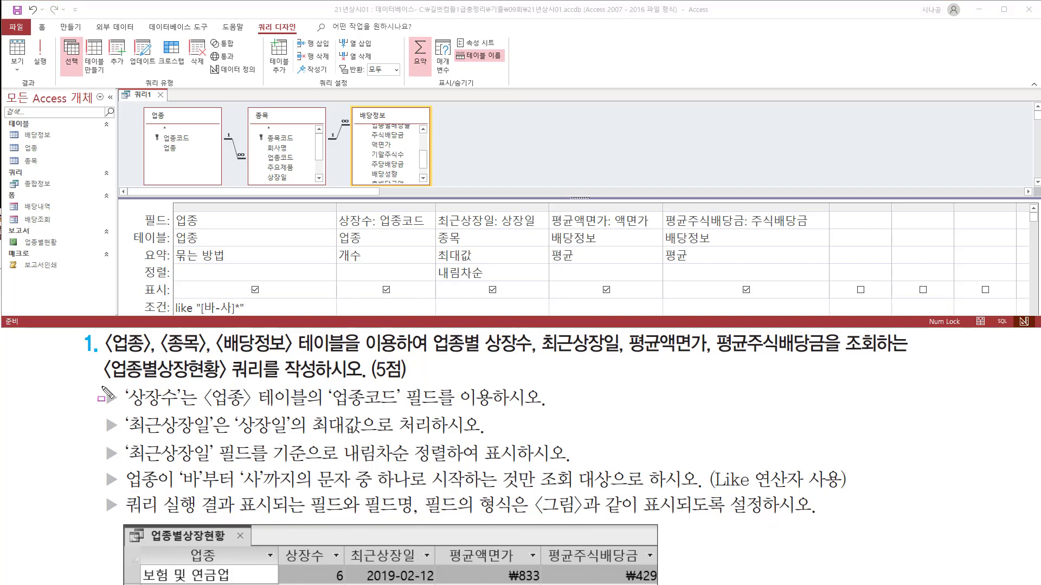
mouse_move(101, 387)
left_mouse_down()
mouse_move(122, 482)
mouse_move(859, 487)
left_mouse_up()
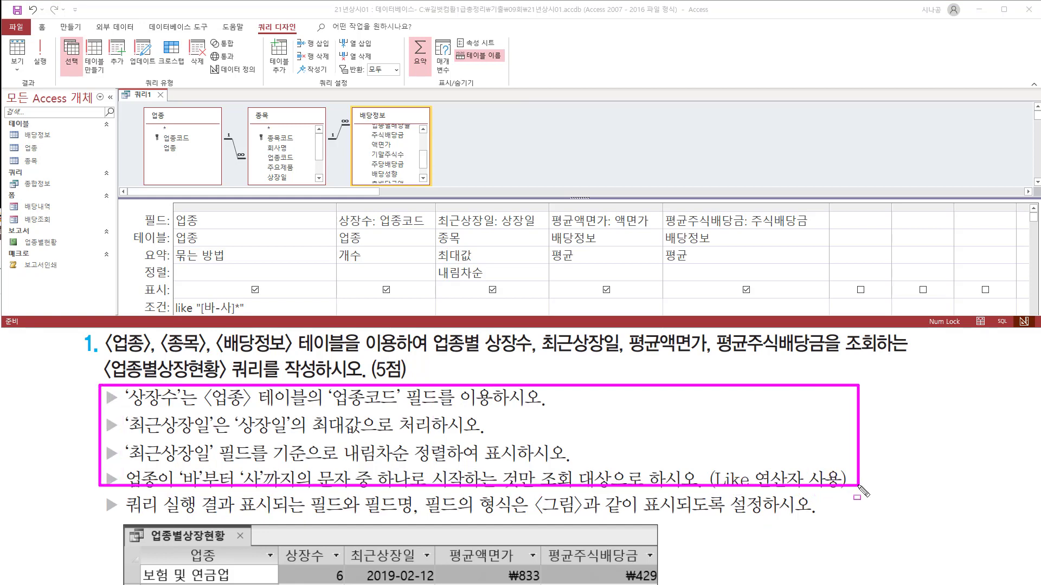
key("Escape")
Run the query and check its 업종 and 상장수 results against the 바-to-사 starting character condition
left_click(493, 155)
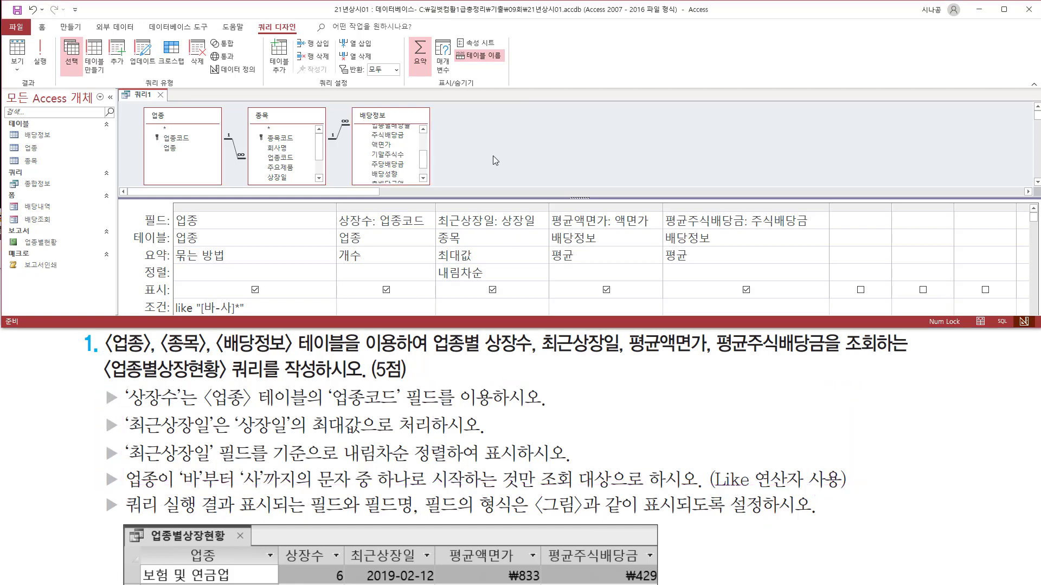
left_click_drag(252, 18, 309, 35)
left_click_drag(14, 76, 40, 89)
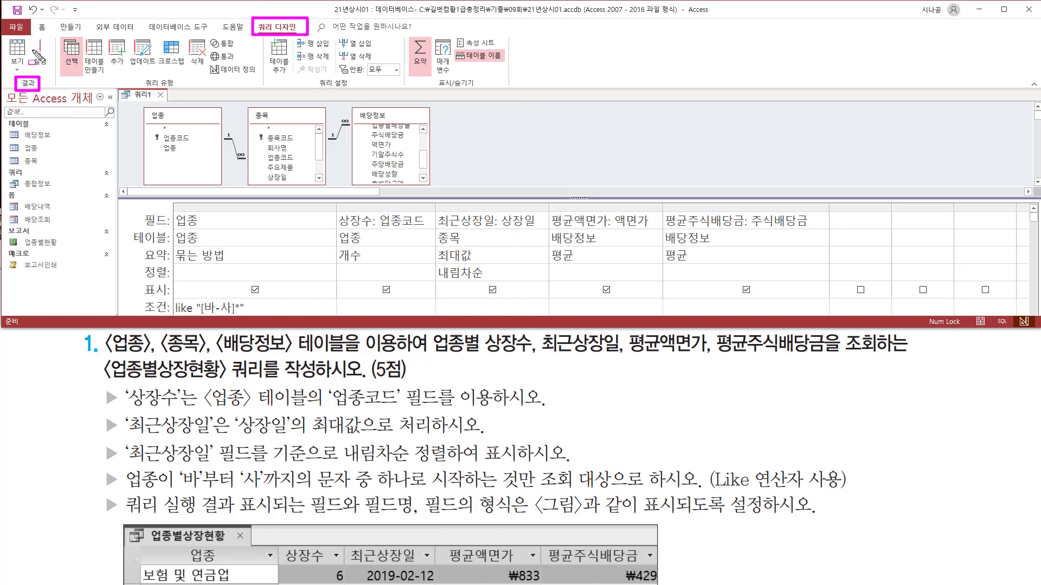
left_click_drag(31, 35, 52, 70)
key("Escape")
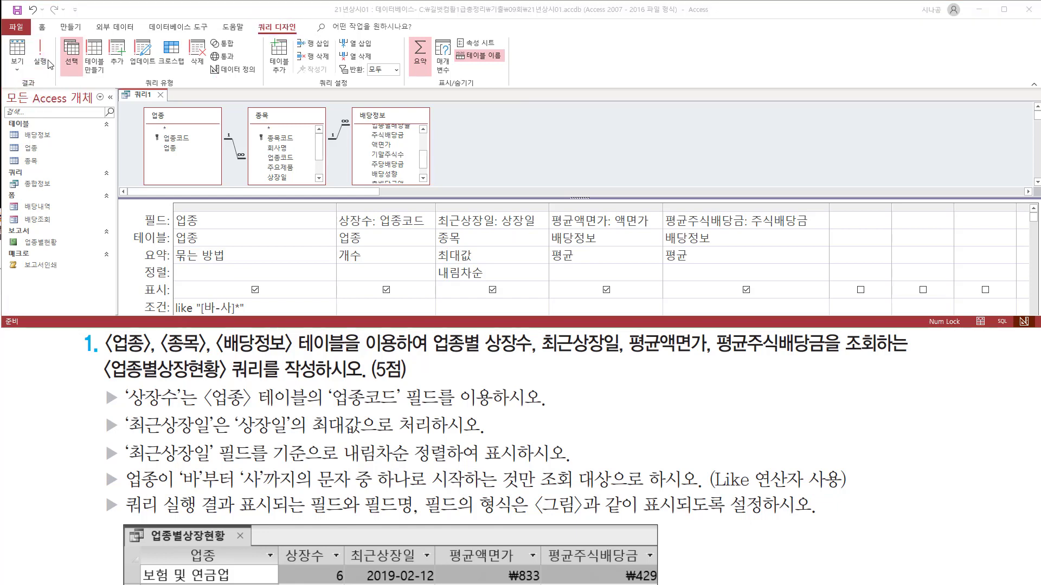
left_click(45, 55)
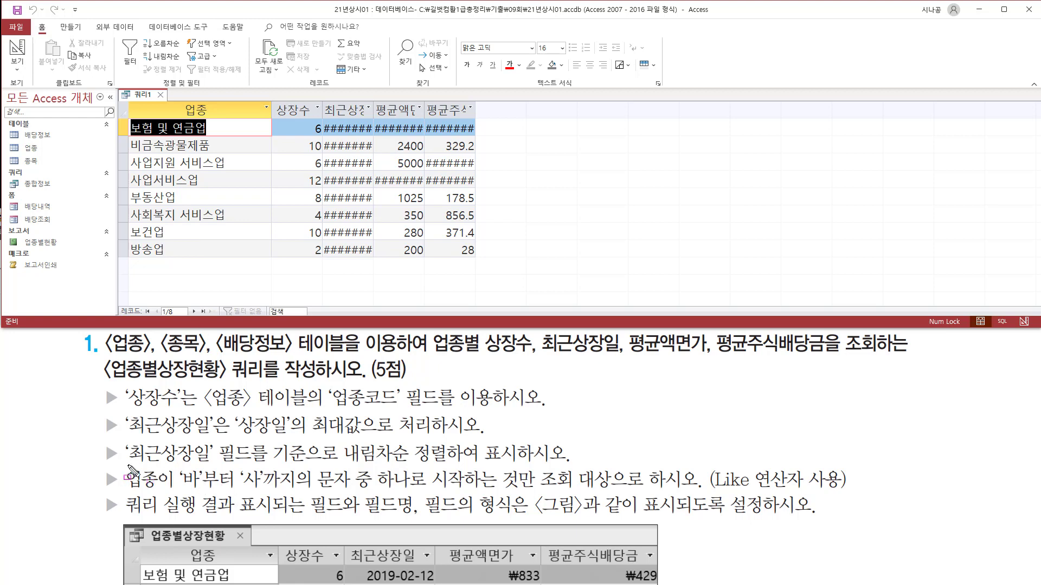
mouse_move(125, 465)
left_mouse_down()
mouse_move(164, 495)
mouse_move(494, 491)
left_mouse_up()
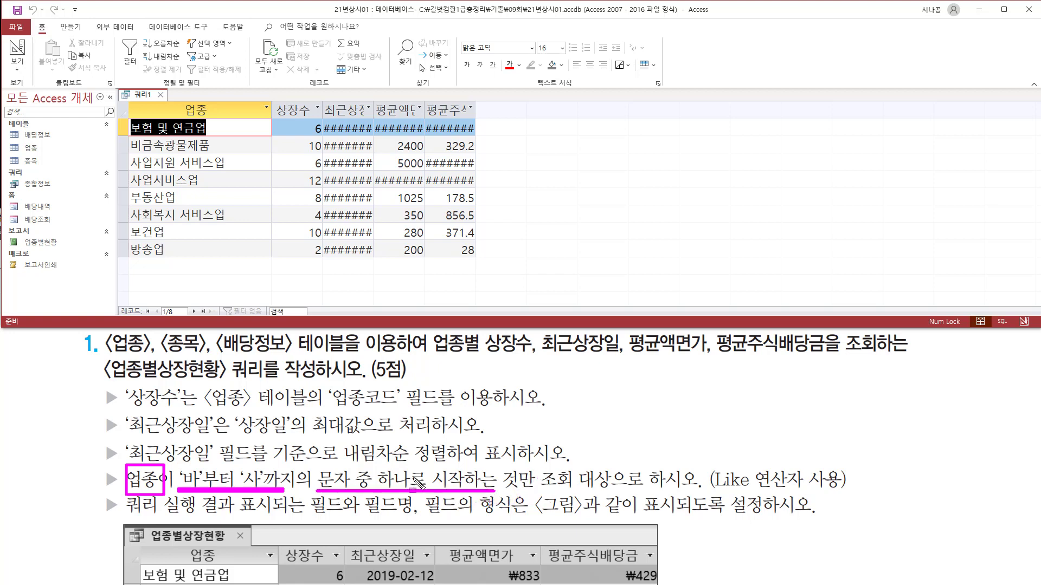
left_click_drag(126, 114, 149, 264)
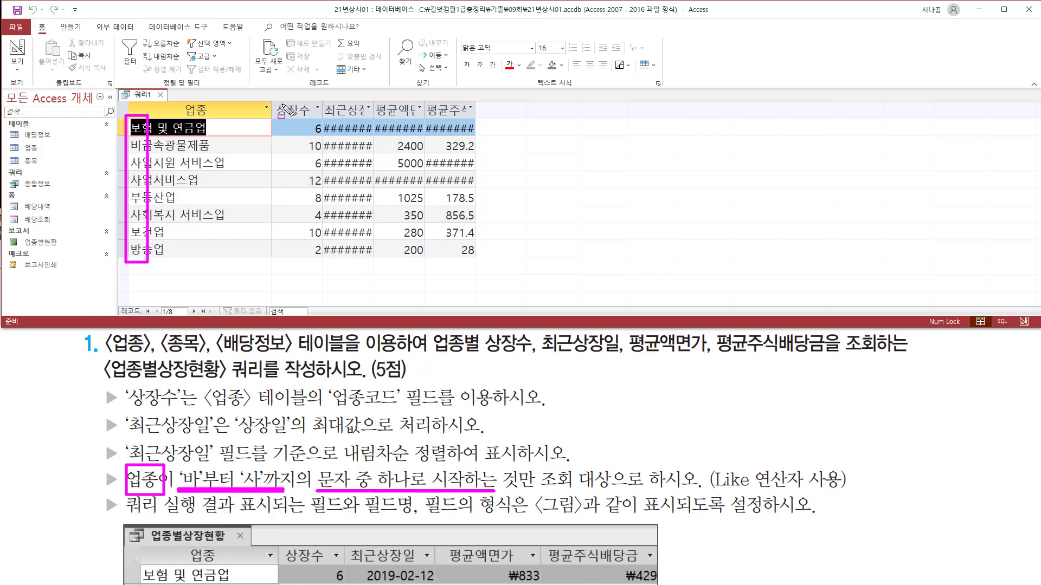
left_click_drag(275, 100, 323, 264)
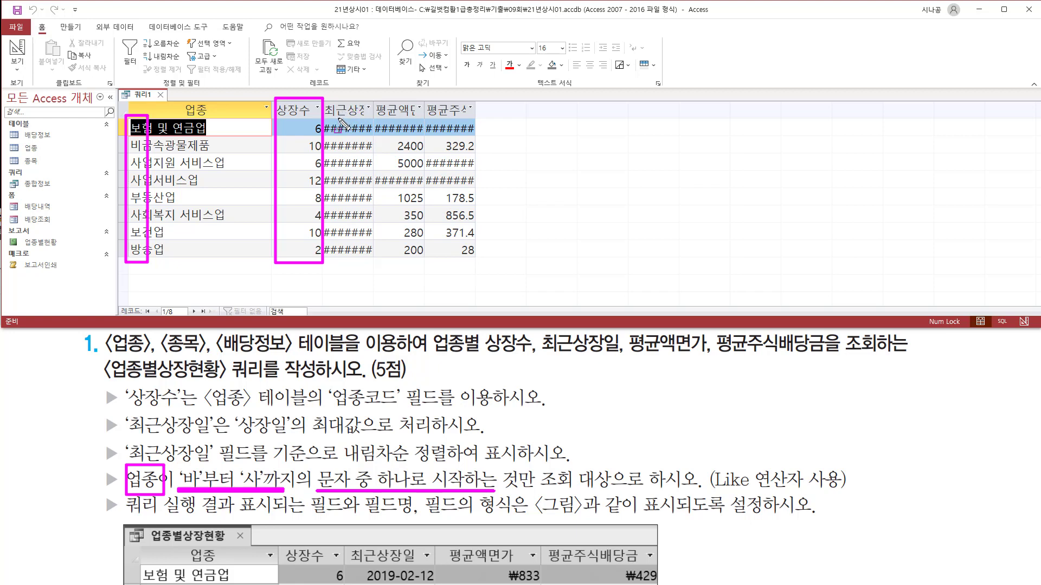
left_click_drag(335, 116, 475, 116)
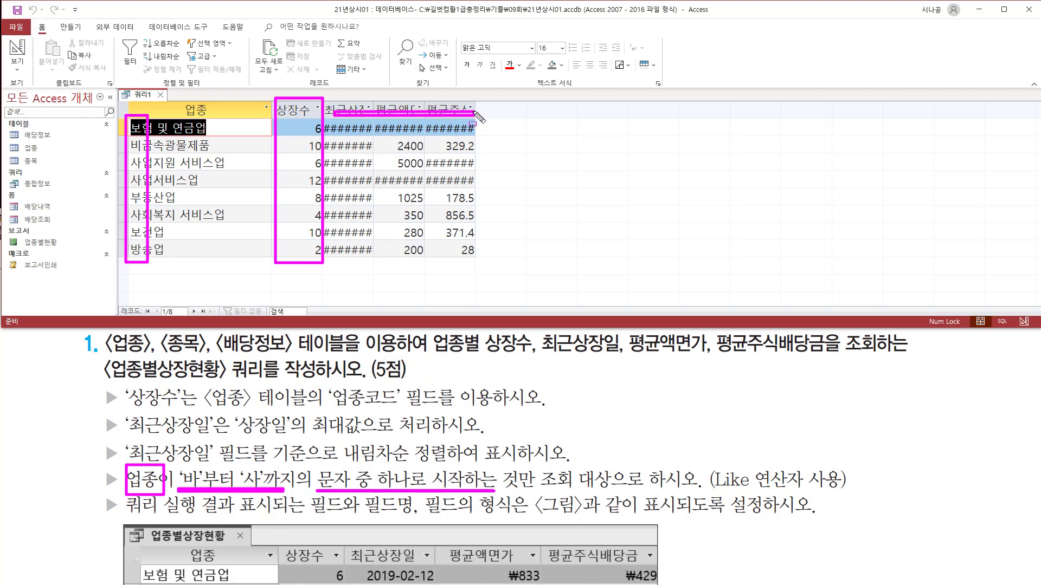
key("Escape")
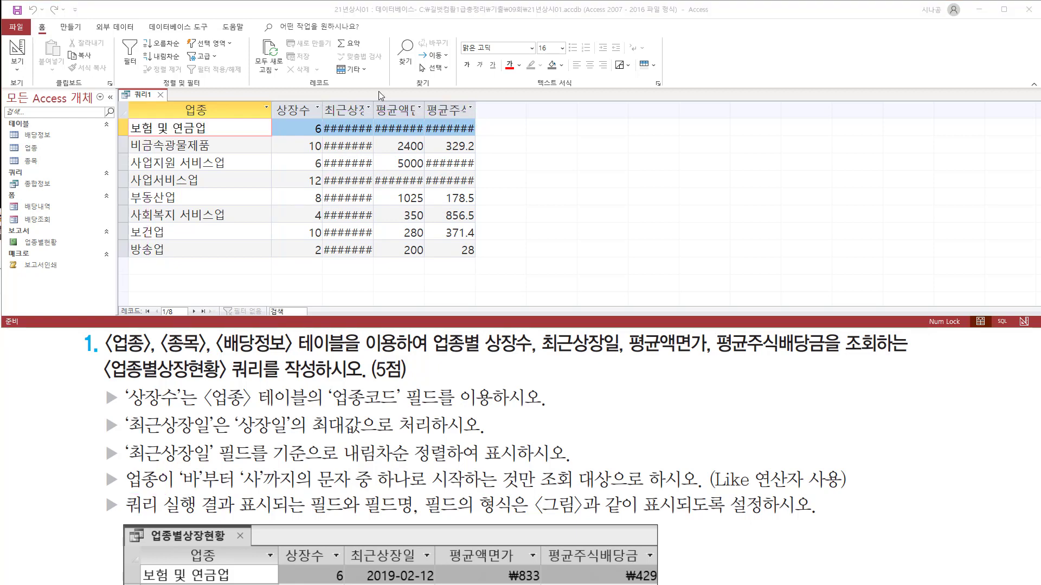
Fit the widths of the 최근상장일, 평균액면가 and 평균주식배당금 result columns to their contents
double_click(373, 108)
double_click(446, 109)
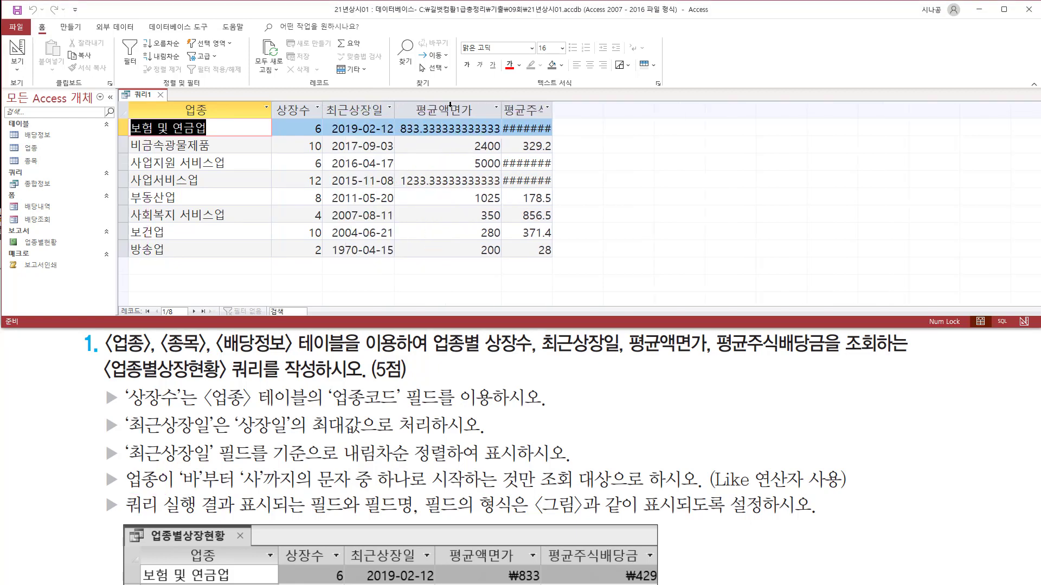
double_click(552, 106)
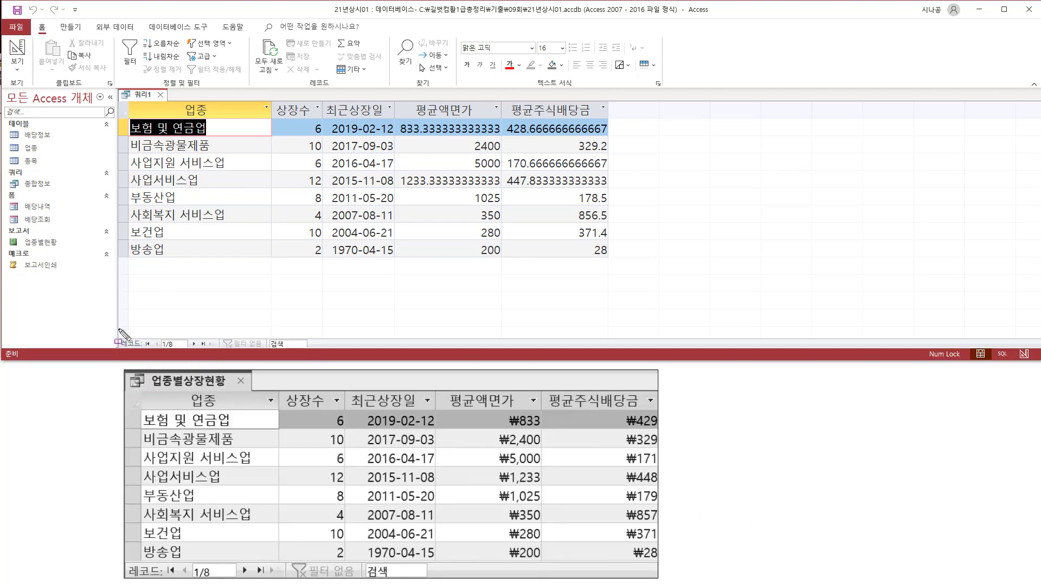
Compare the query's record count, field names, 업종 entries and 상장수 values with the expected result figure
left_click_drag(126, 563, 270, 580)
mouse_move(116, 335)
left_mouse_down()
mouse_move(146, 348)
mouse_move(216, 350)
left_mouse_up()
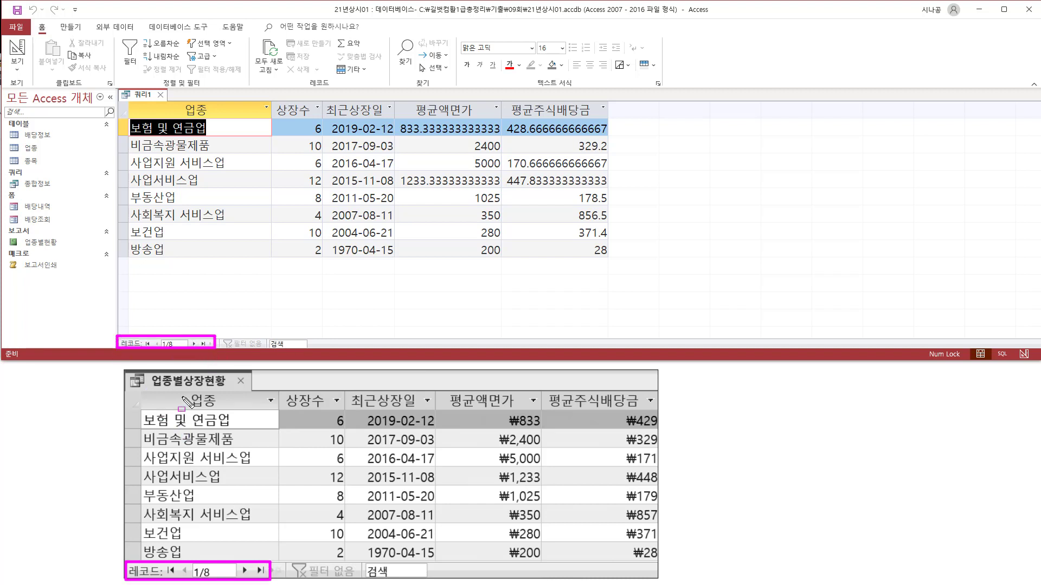
mouse_move(183, 389)
left_mouse_down()
mouse_move(249, 425)
mouse_move(657, 413)
left_mouse_up()
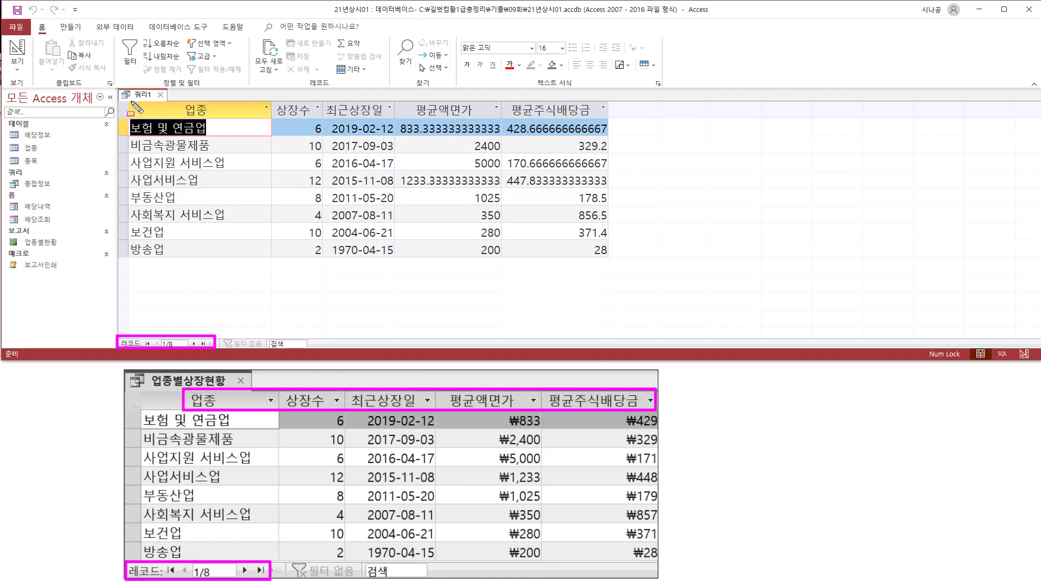
left_click_drag(134, 100, 604, 118)
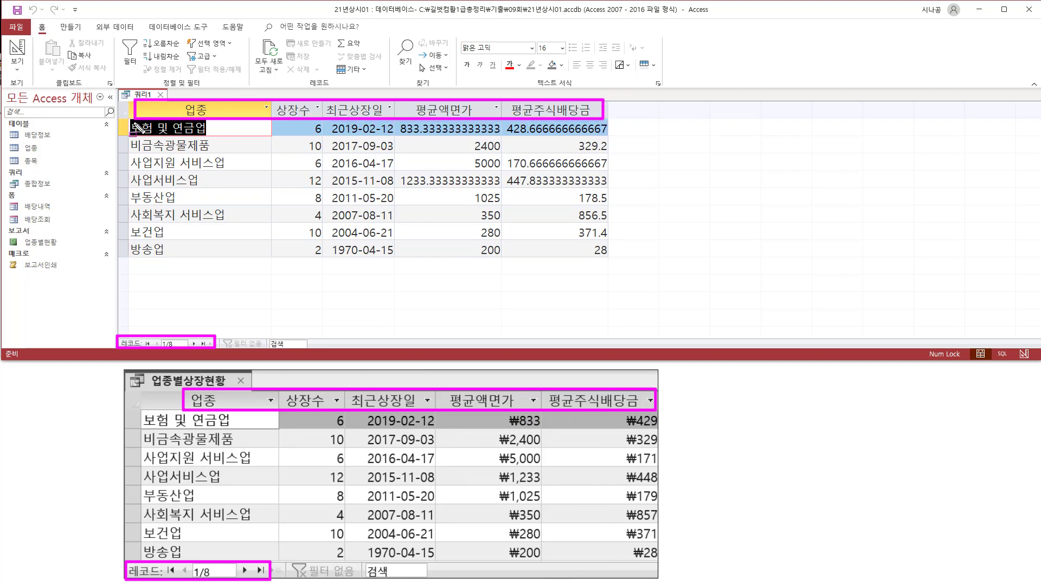
mouse_move(129, 119)
left_mouse_down()
mouse_move(137, 132)
mouse_move(214, 136)
mouse_move(237, 260)
left_mouse_up()
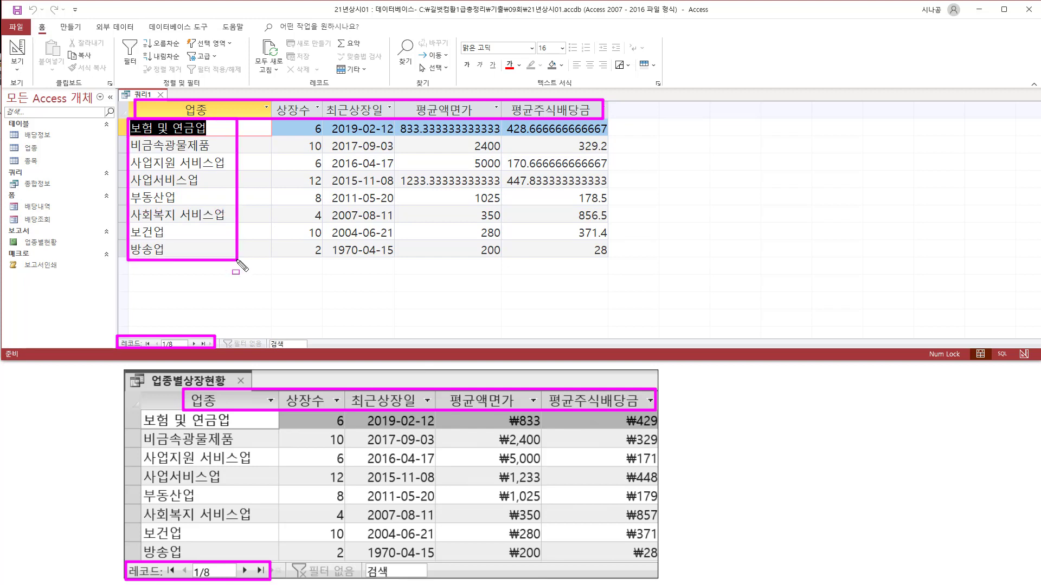
mouse_move(142, 410)
left_mouse_down()
mouse_move(223, 546)
mouse_move(255, 560)
left_mouse_up()
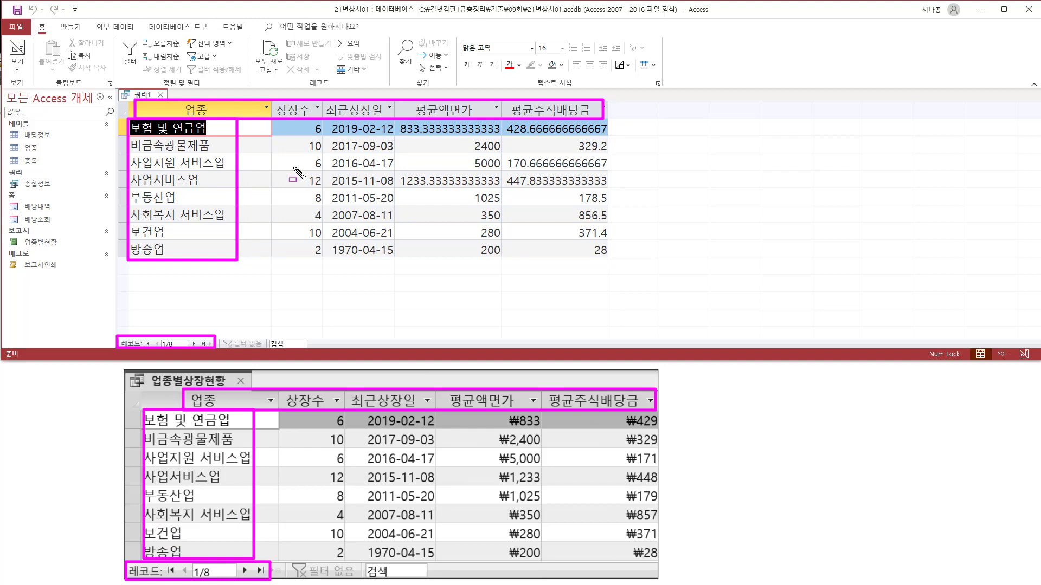
mouse_move(304, 119)
left_mouse_down()
mouse_move(327, 149)
mouse_move(325, 264)
left_mouse_up()
left_click_drag(325, 412, 347, 564)
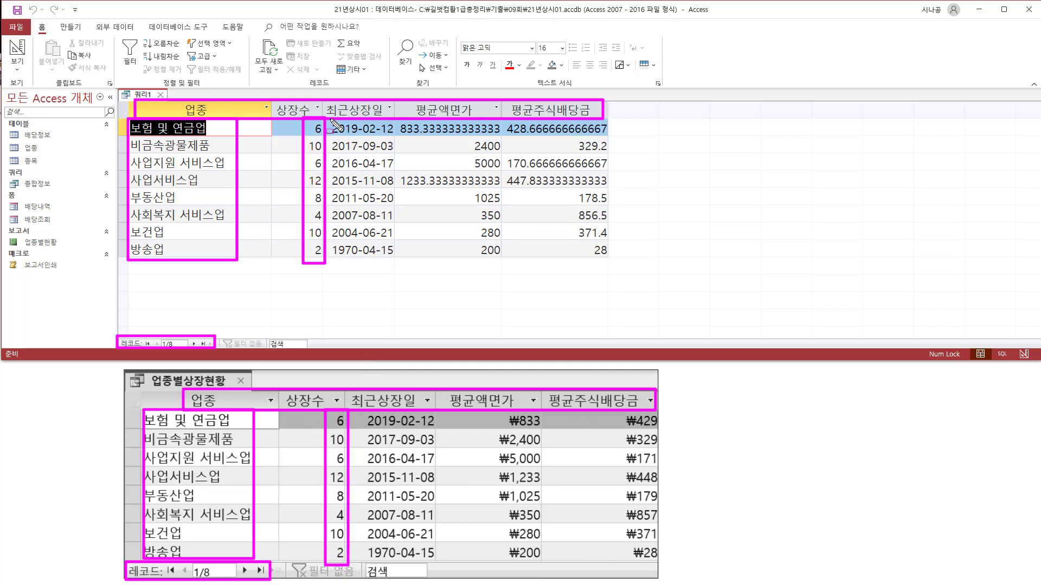
Compare the query's 최근상장일 dates and the formatting of the two average columns with the expected result figure
mouse_move(330, 120)
left_mouse_down()
mouse_move(341, 136)
mouse_move(396, 136)
mouse_move(408, 151)
mouse_move(406, 259)
left_mouse_up()
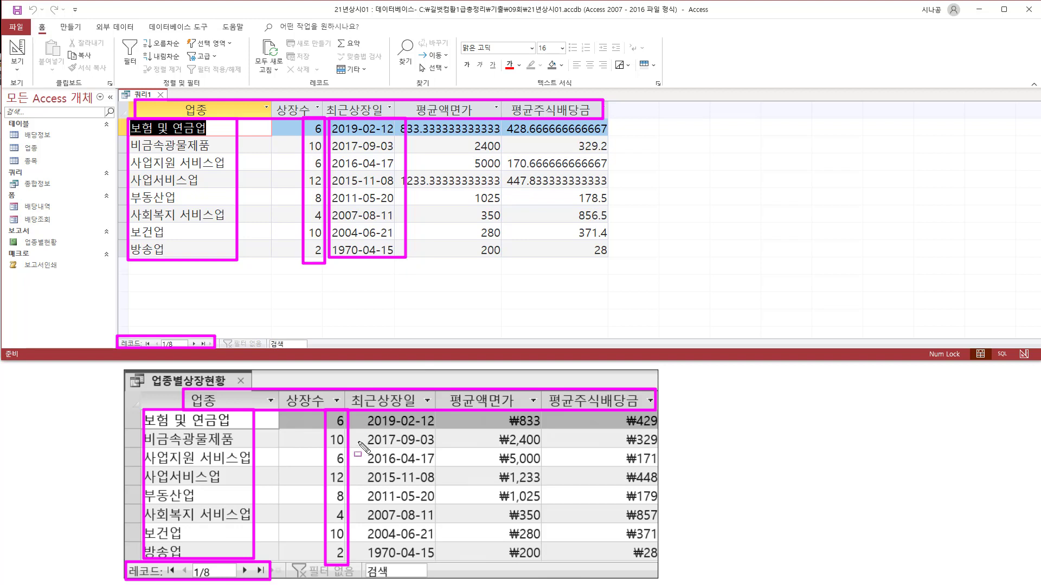
left_click_drag(362, 410, 439, 564)
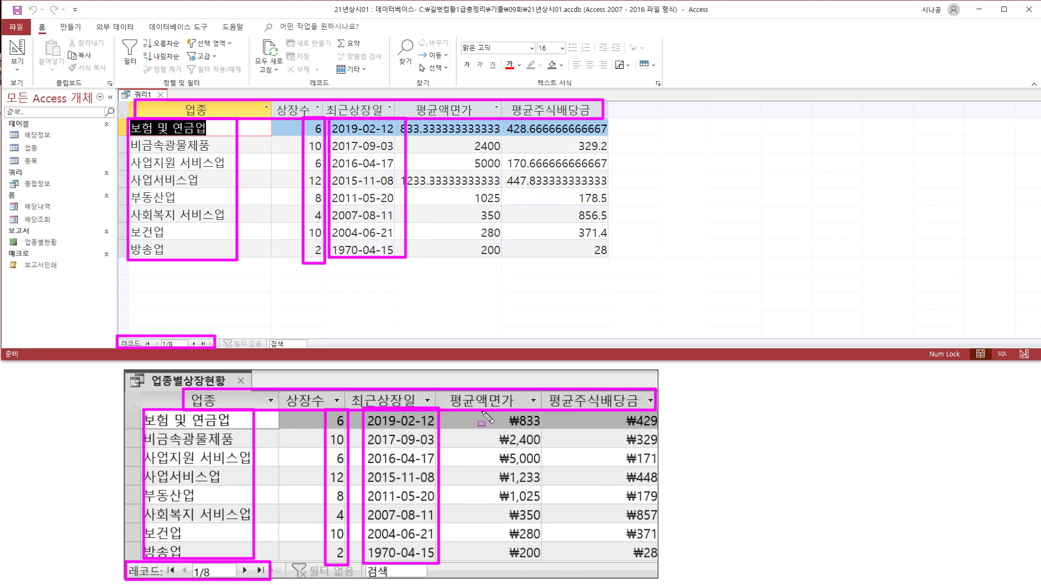
mouse_move(482, 412)
left_mouse_down()
mouse_move(637, 572)
mouse_move(673, 583)
mouse_move(661, 568)
left_mouse_up()
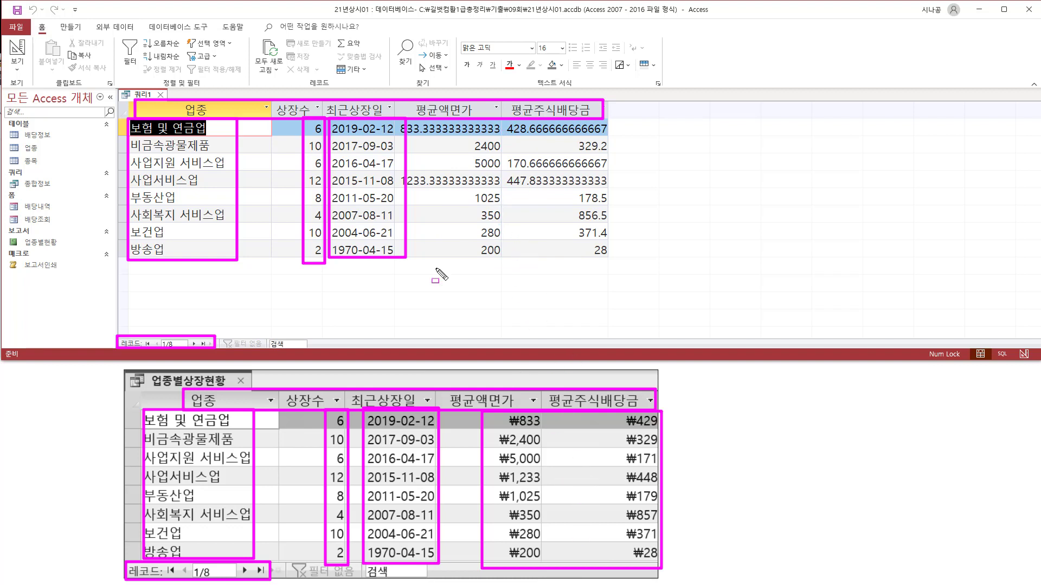
key("Escape")
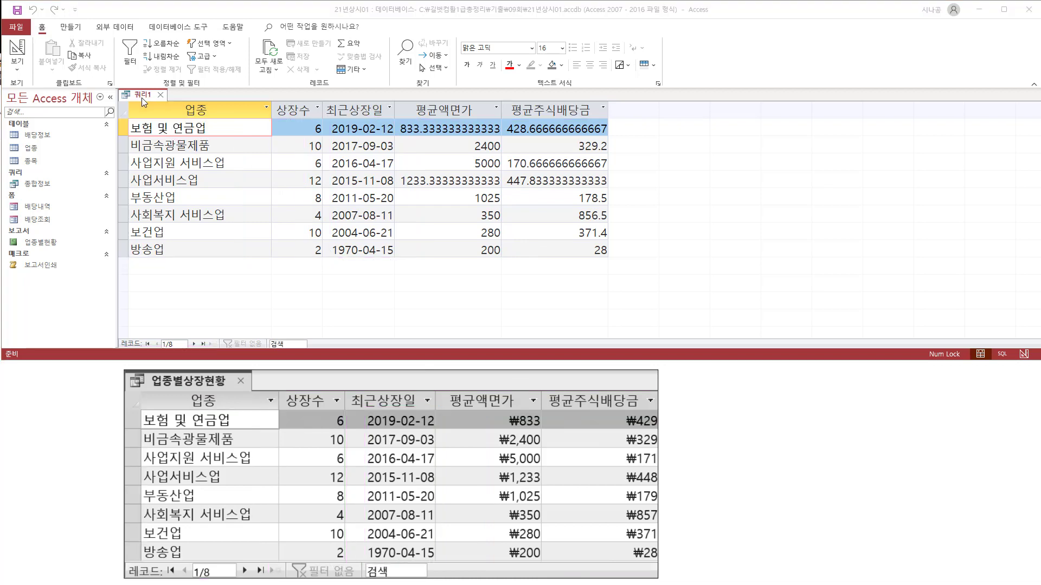
Switch the query back to design view and open the field properties of 평균액면가
right_click(139, 96)
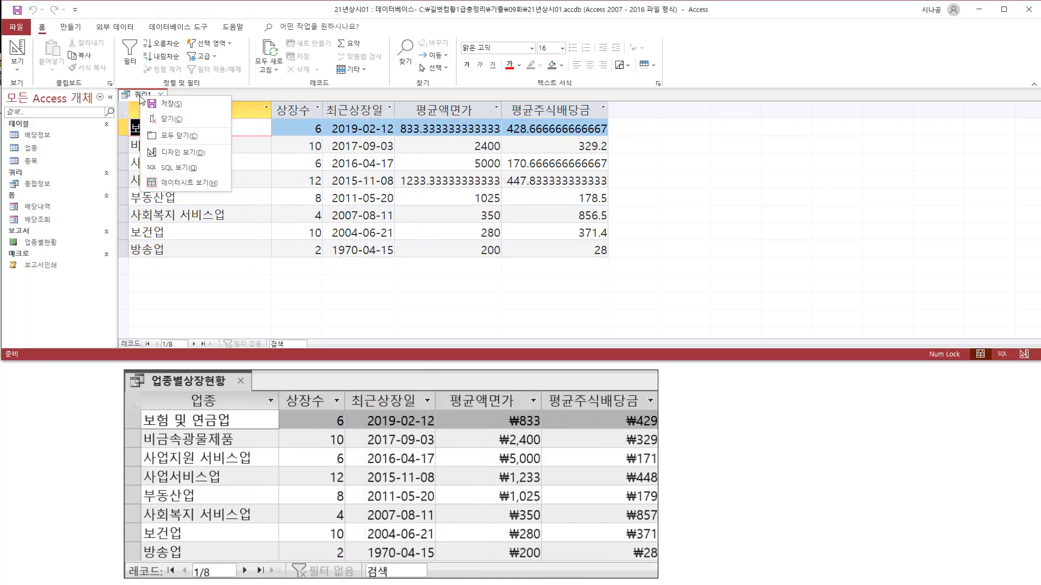
left_click(163, 154)
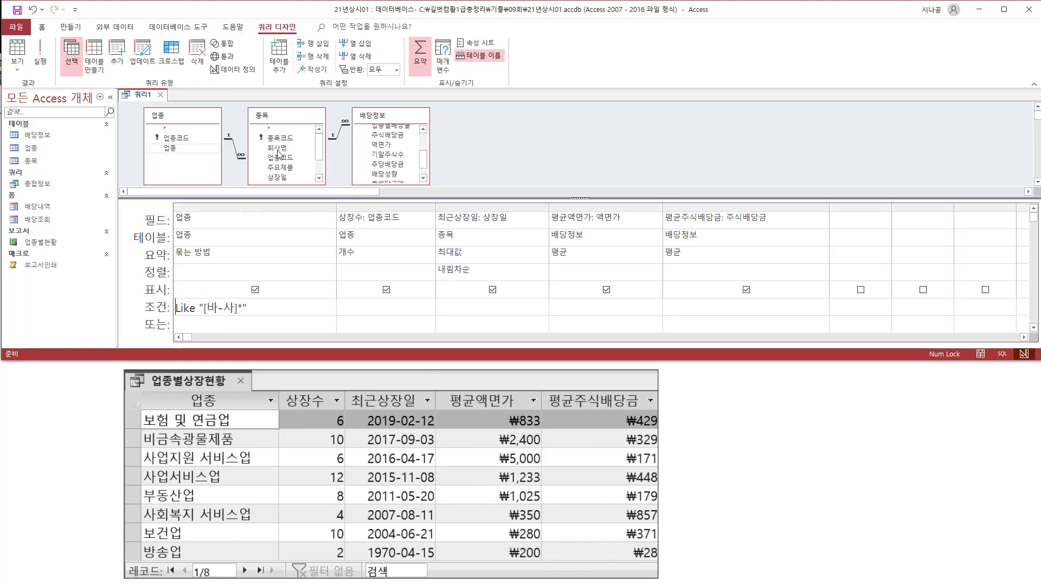
left_click(586, 219)
left_click_drag(548, 216, 626, 275)
key("Escape")
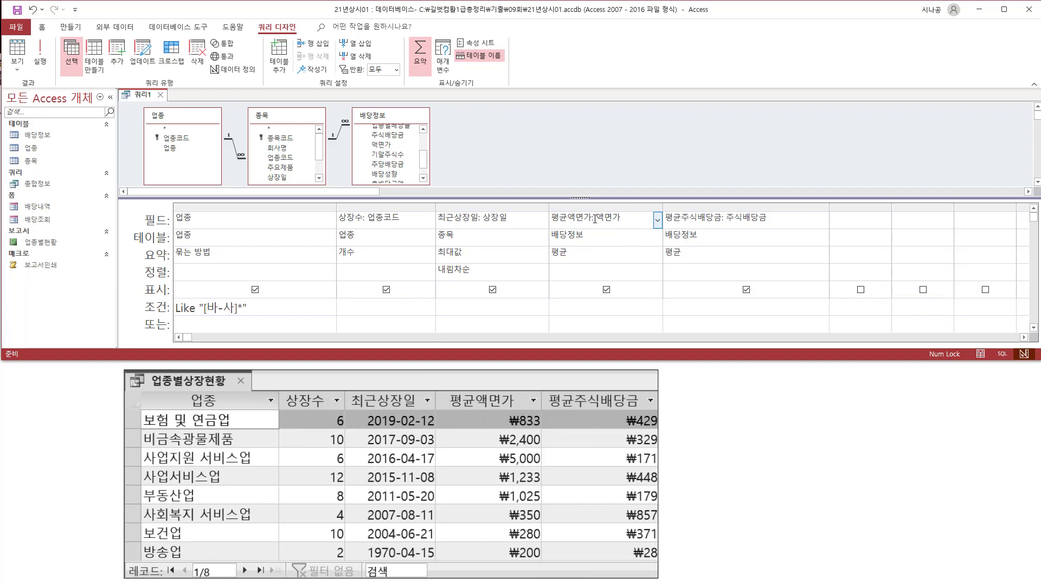
right_click(595, 220)
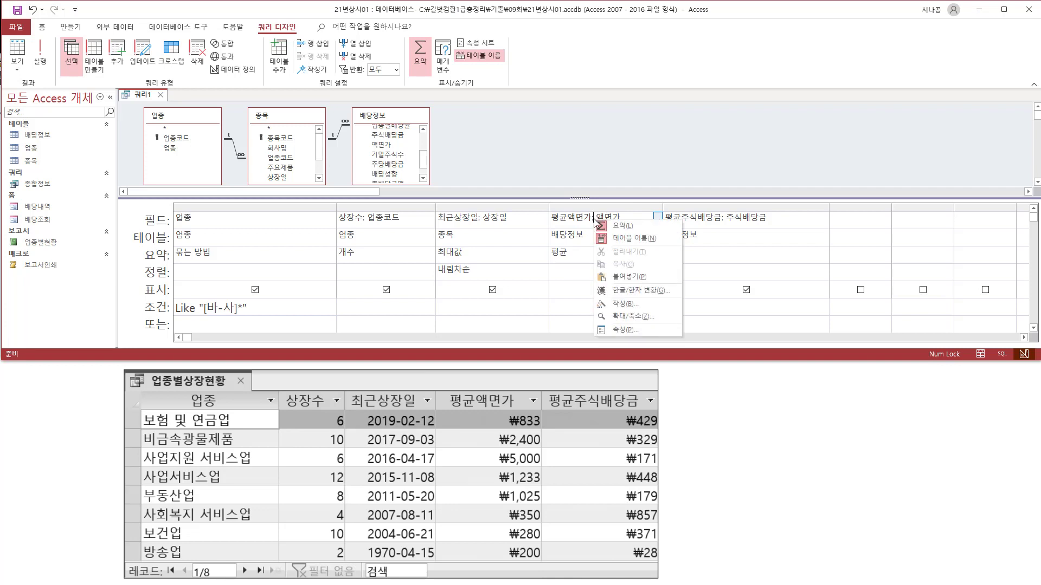
left_click(610, 331)
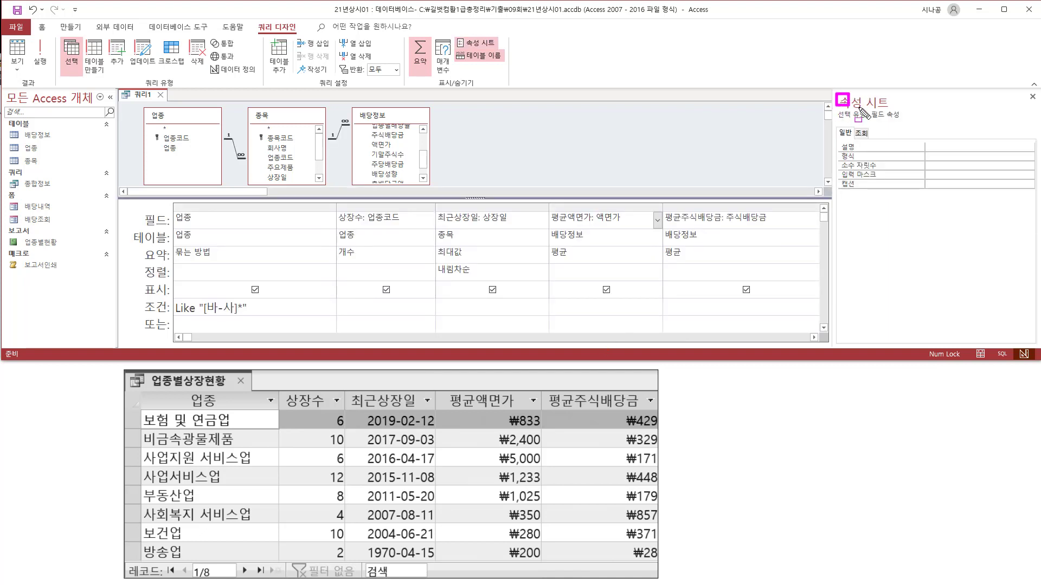
Set the display format of the 평균액면가 field to 통화
left_click_drag(835, 93, 887, 110)
left_click_drag(841, 164, 986, 165)
left_click(1012, 154)
left_click(1028, 158)
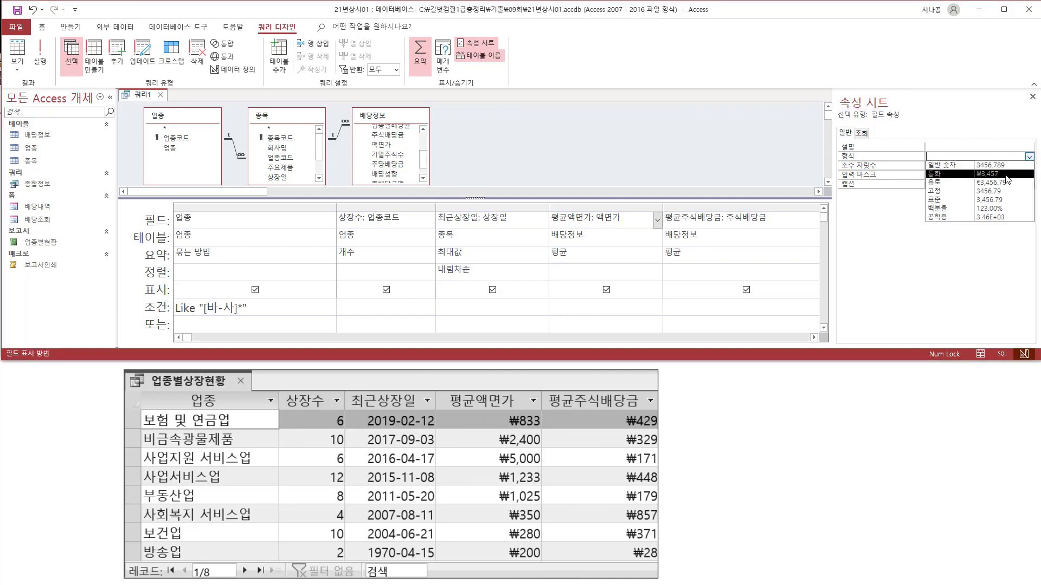
left_click(1005, 174)
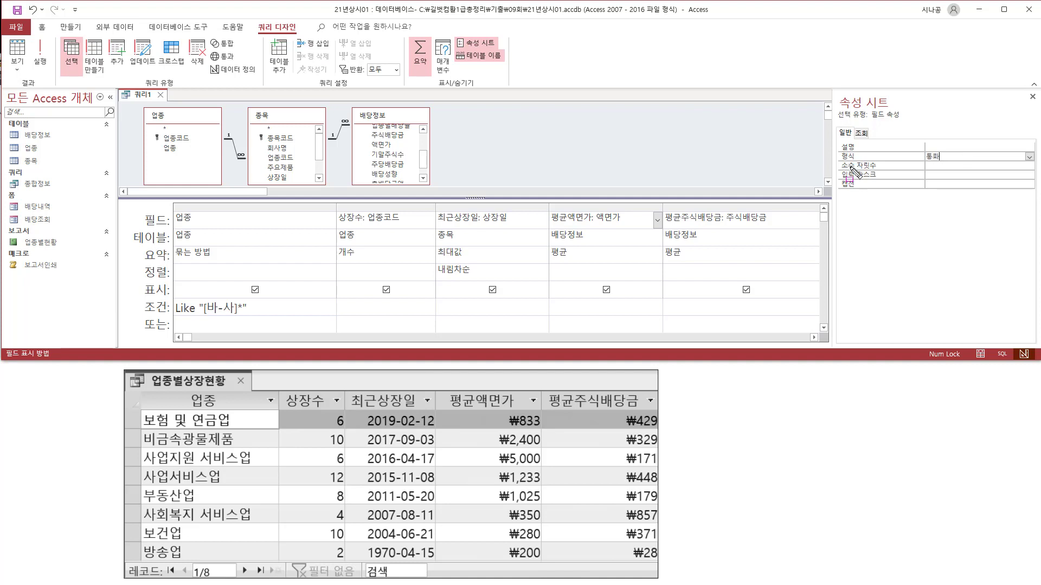
left_click_drag(839, 161, 949, 161)
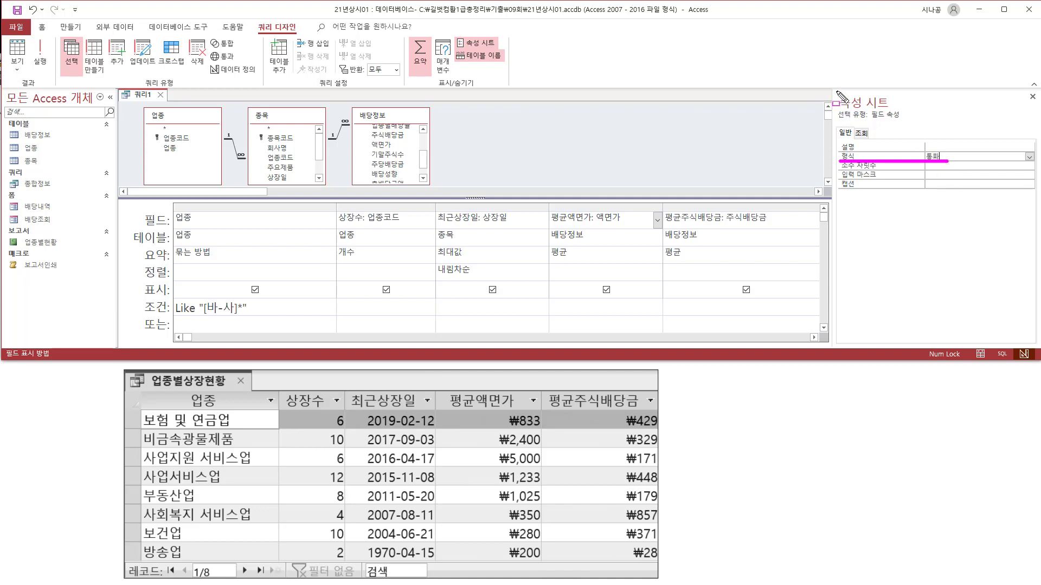
left_click_drag(835, 90, 898, 111)
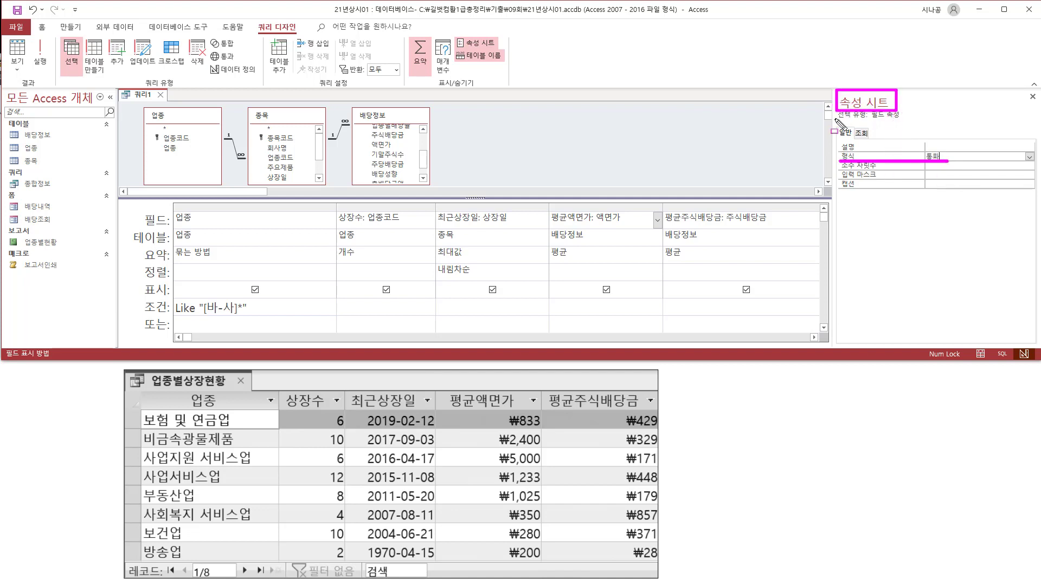
Set the display format of the 평균주식배당금 field to 통화
mouse_move(663, 206)
left_mouse_down()
mouse_move(691, 283)
mouse_move(779, 290)
left_mouse_up()
key("Escape")
left_click(724, 221)
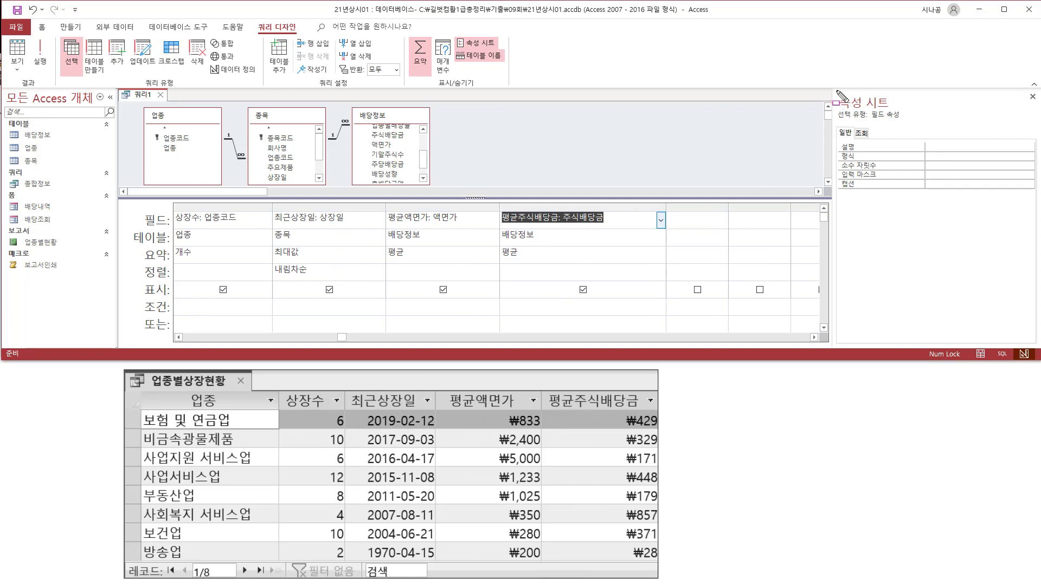
left_click_drag(836, 90, 919, 128)
key("Escape")
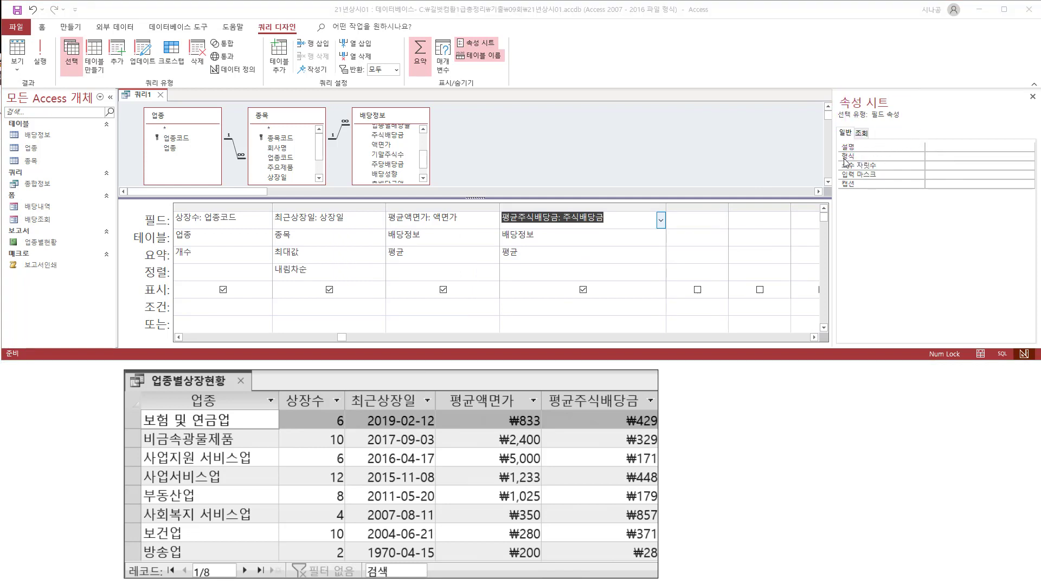
left_click(937, 158)
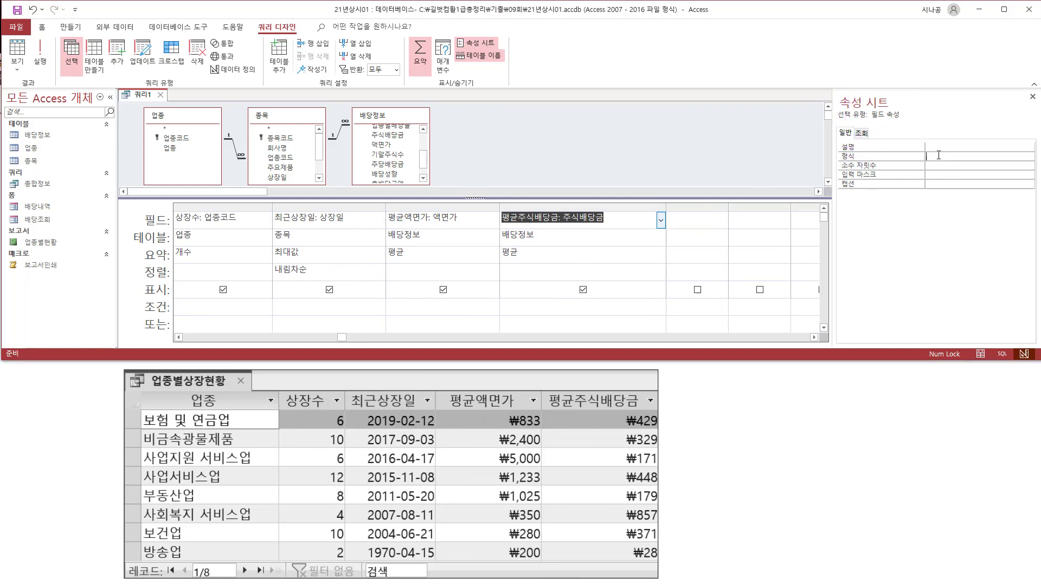
left_click(1029, 157)
left_click(981, 172)
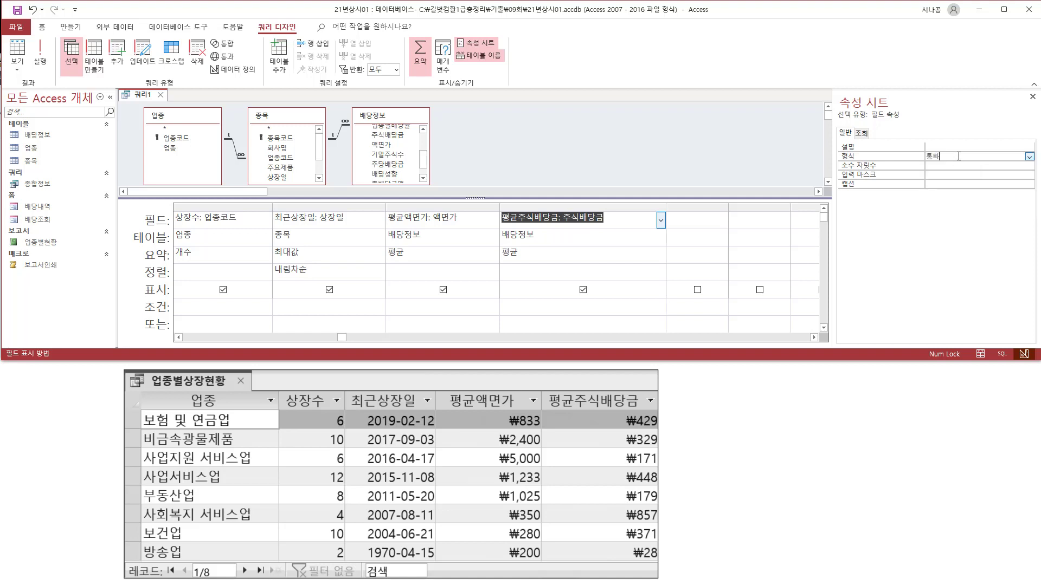
key("ctrl+2")
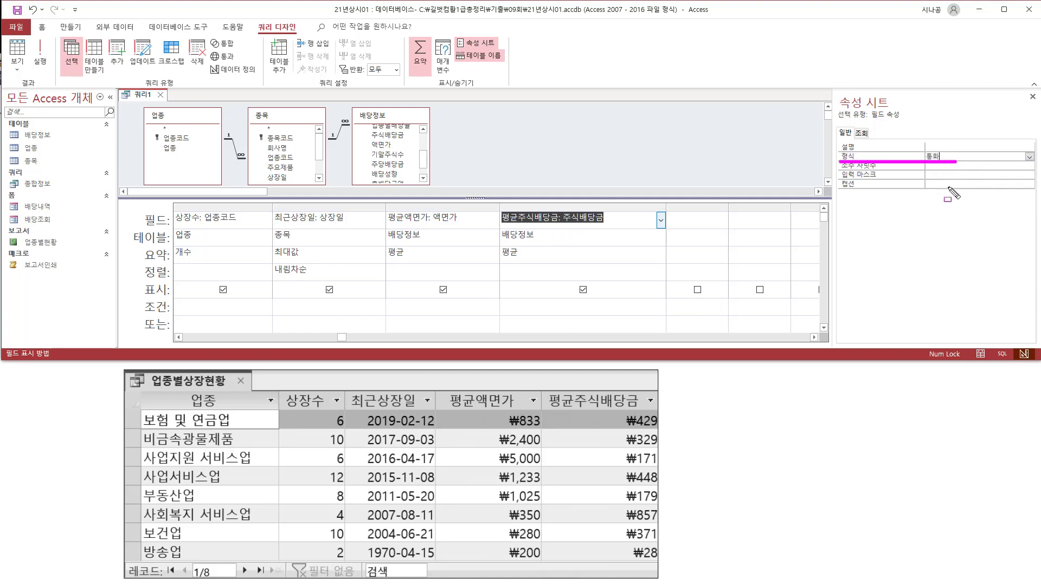
Close the property sheet and run the query again
left_click_drag(385, 204, 640, 274)
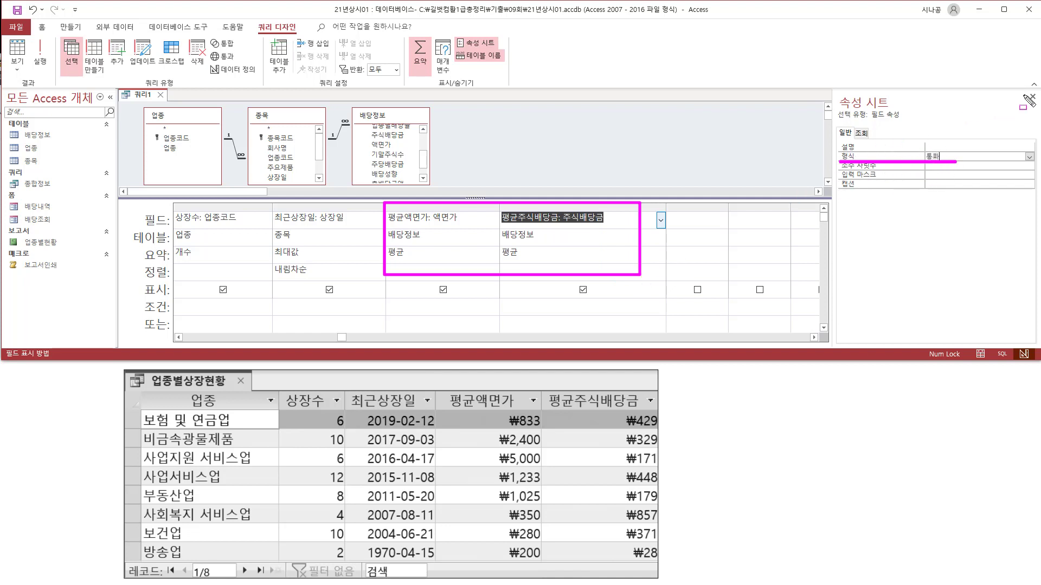
left_click_drag(1024, 89, 1038, 108)
key("Escape")
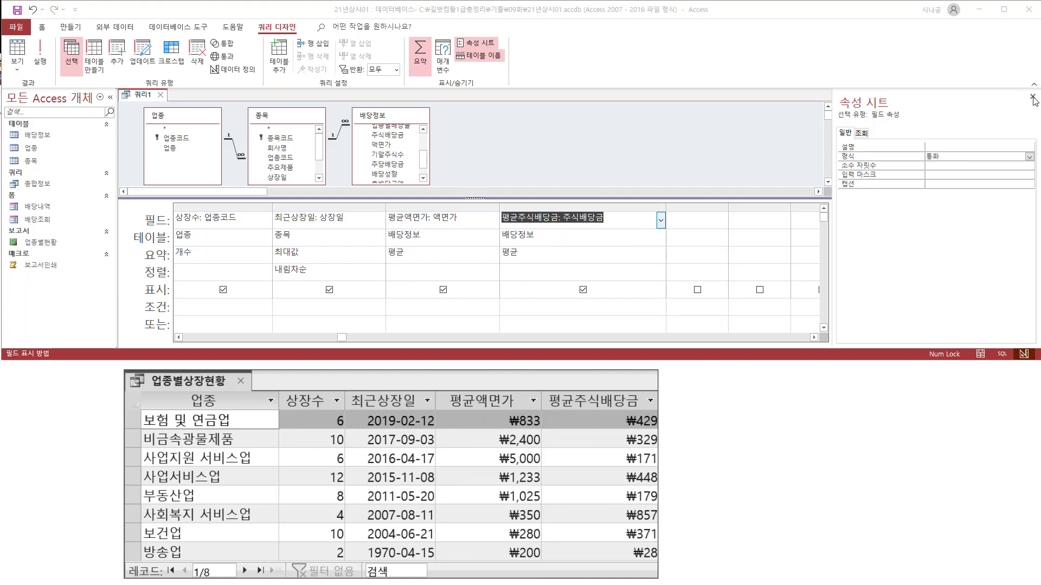
left_click(1032, 97)
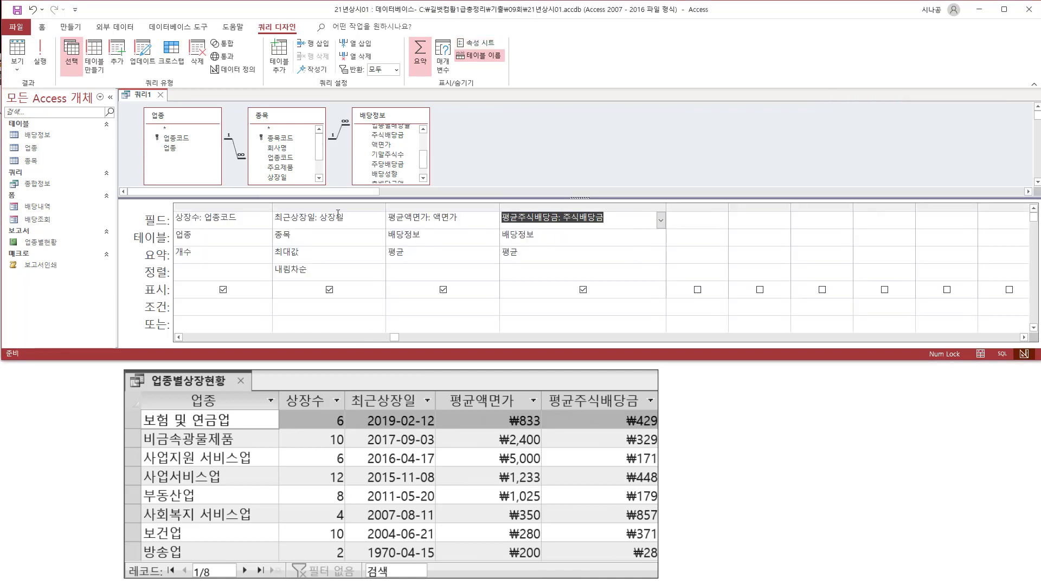
left_click(241, 337)
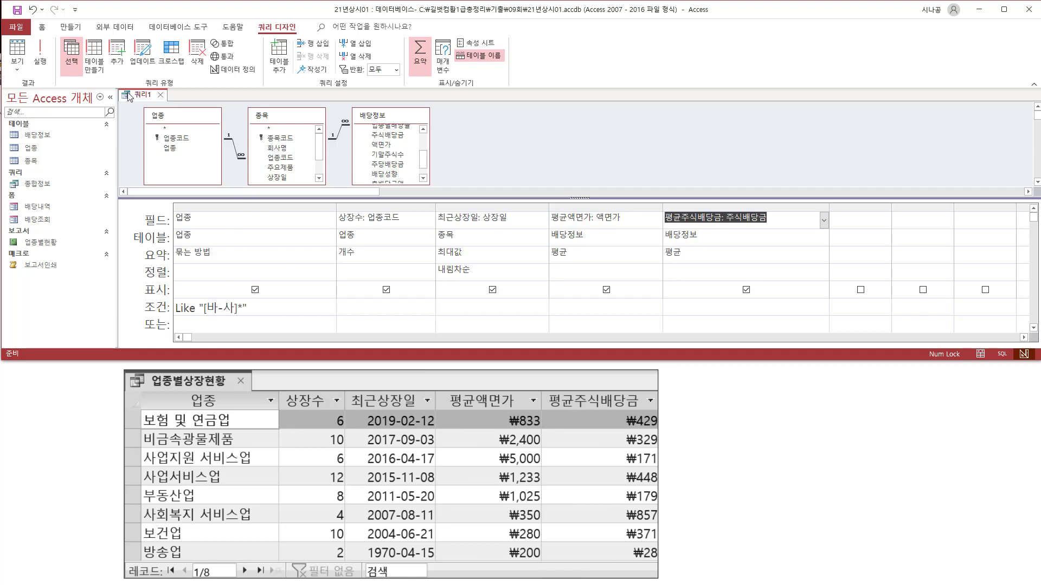
left_click_drag(30, 31, 51, 72)
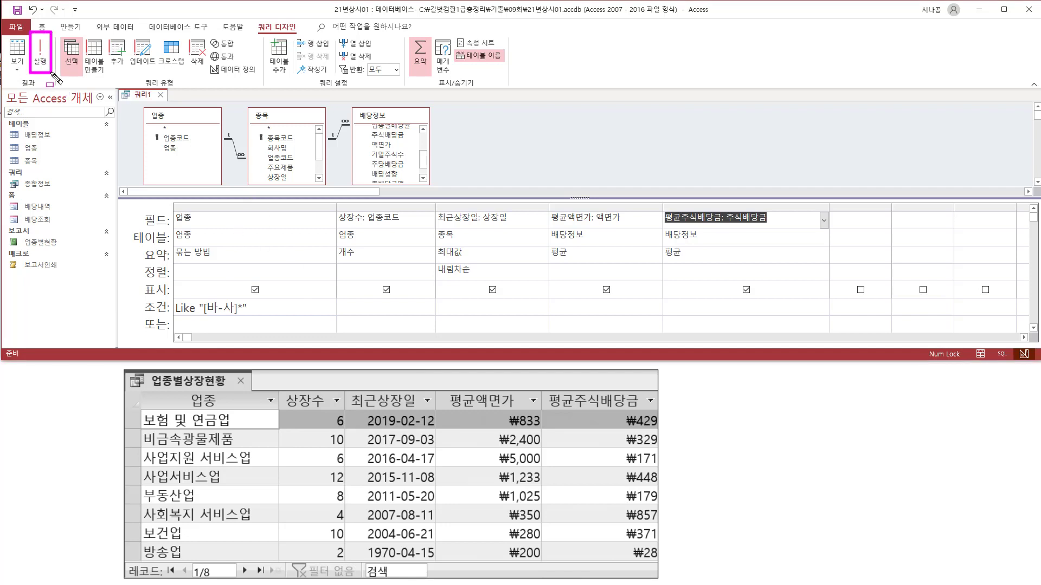
left_click(41, 55)
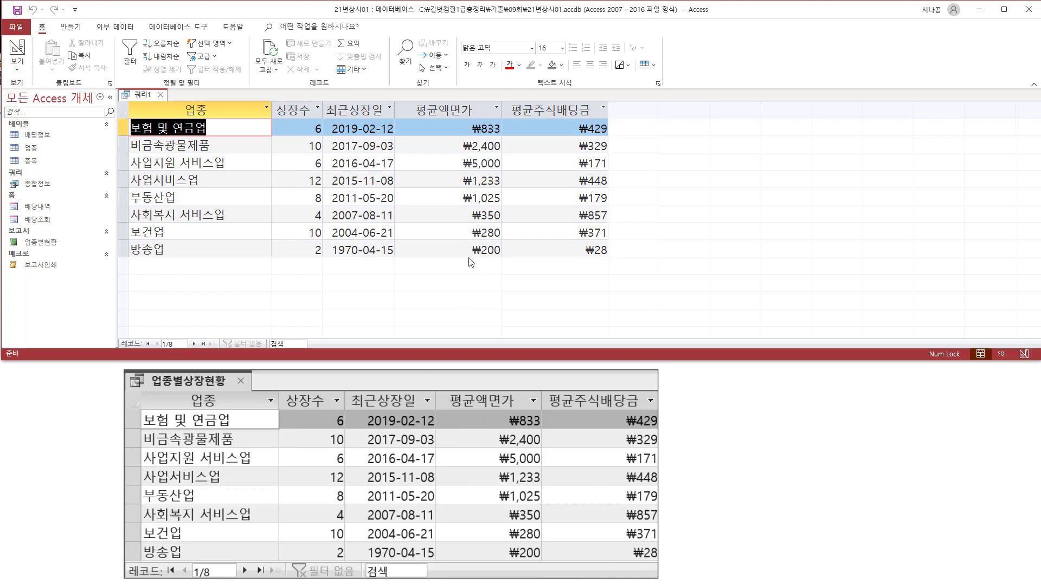
Compare the 평균액면가 and 평균주식배당금 values and the whole query result with the expected figure
left_click_drag(443, 117, 505, 136)
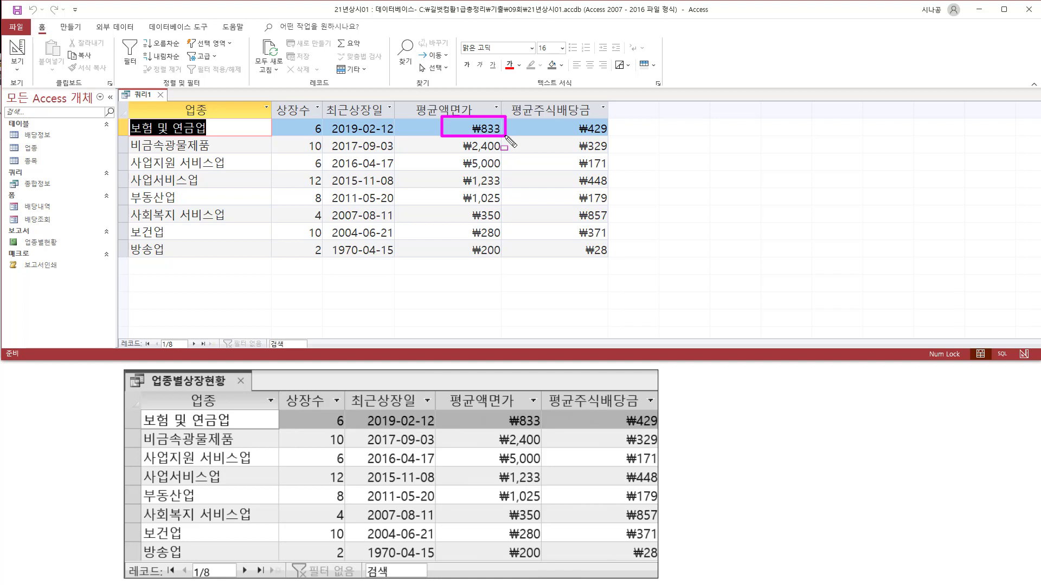
mouse_move(508, 140)
left_mouse_down()
mouse_move(506, 271)
mouse_move(505, 262)
left_mouse_up()
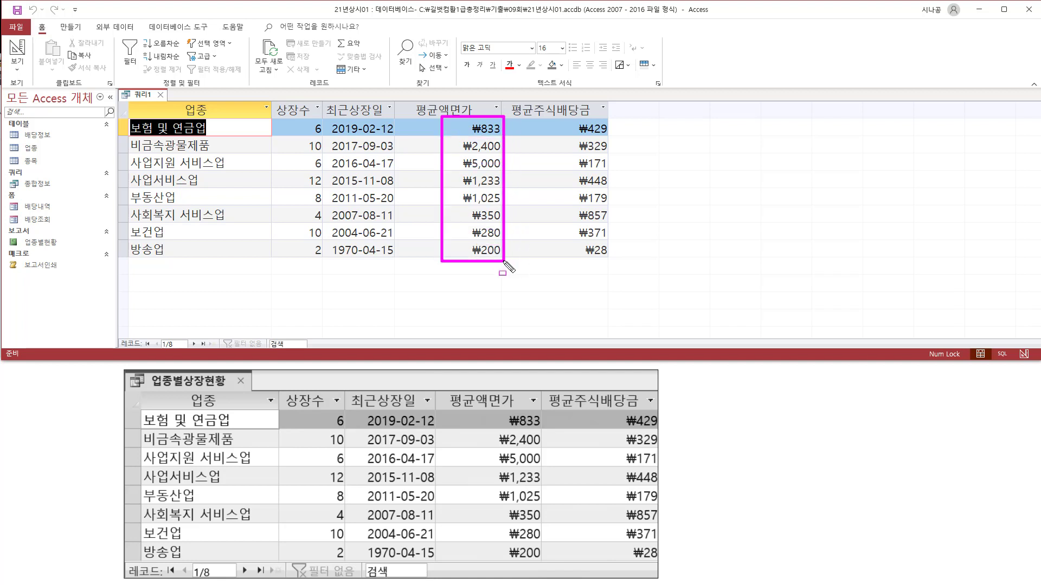
left_click_drag(501, 433, 546, 571)
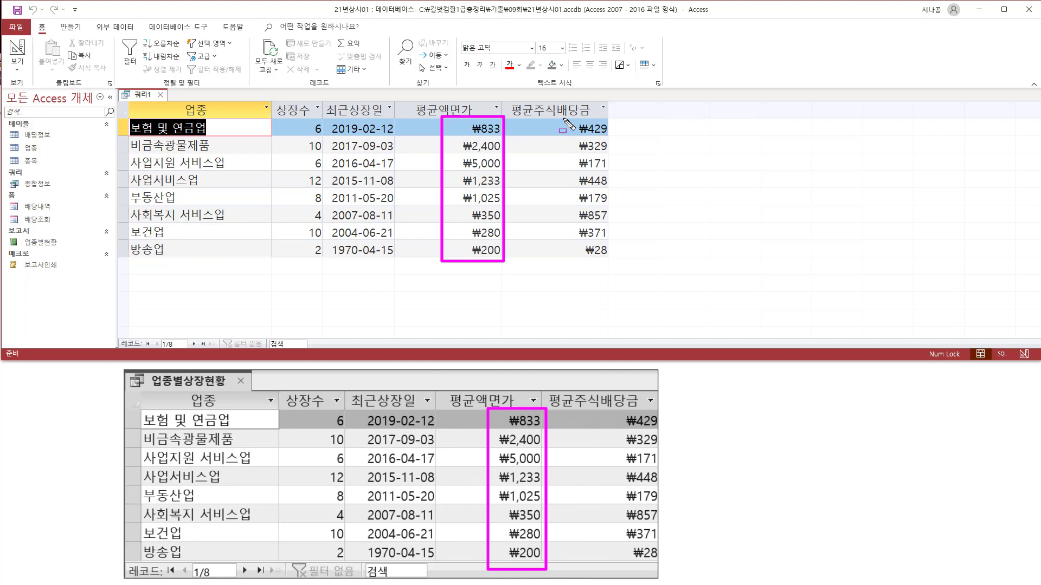
mouse_move(563, 118)
left_mouse_down()
mouse_move(610, 137)
mouse_move(613, 260)
left_mouse_up()
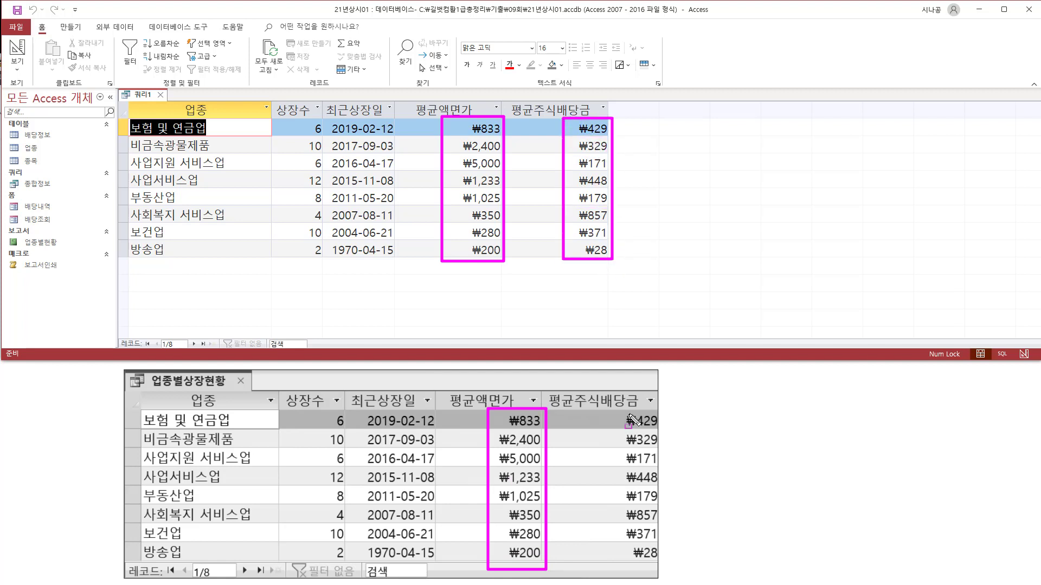
mouse_move(630, 418)
left_mouse_down()
mouse_move(670, 572)
mouse_move(663, 563)
left_mouse_up()
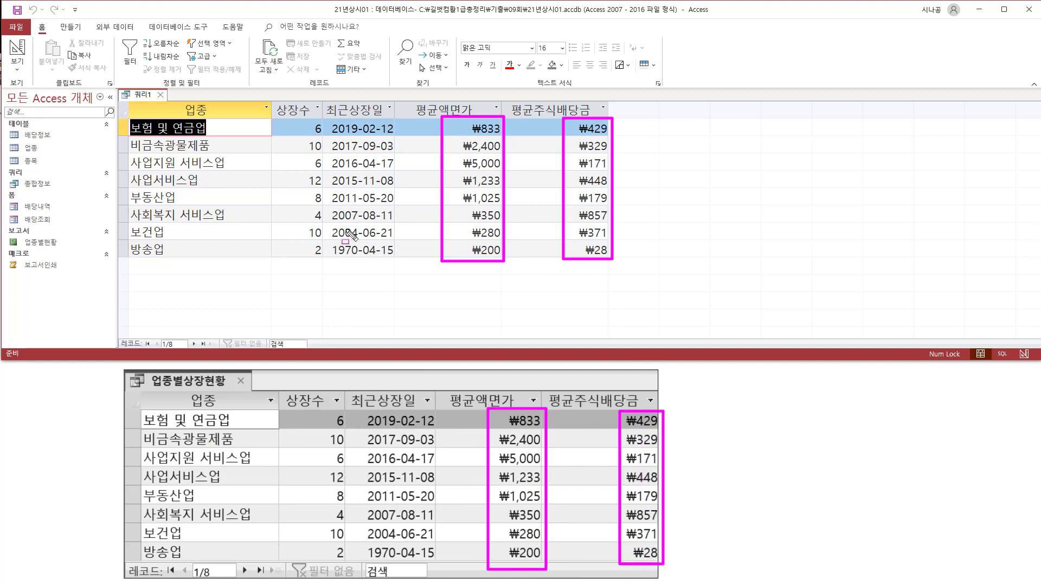
key("Escape")
key("ctrl+2")
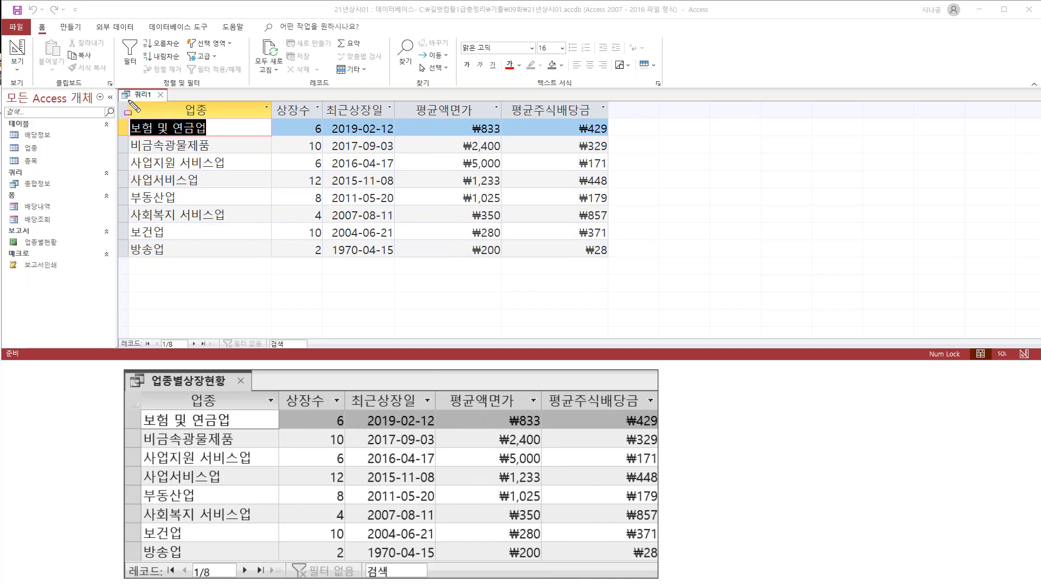
mouse_move(129, 101)
left_mouse_down()
mouse_move(548, 224)
mouse_move(614, 264)
left_mouse_up()
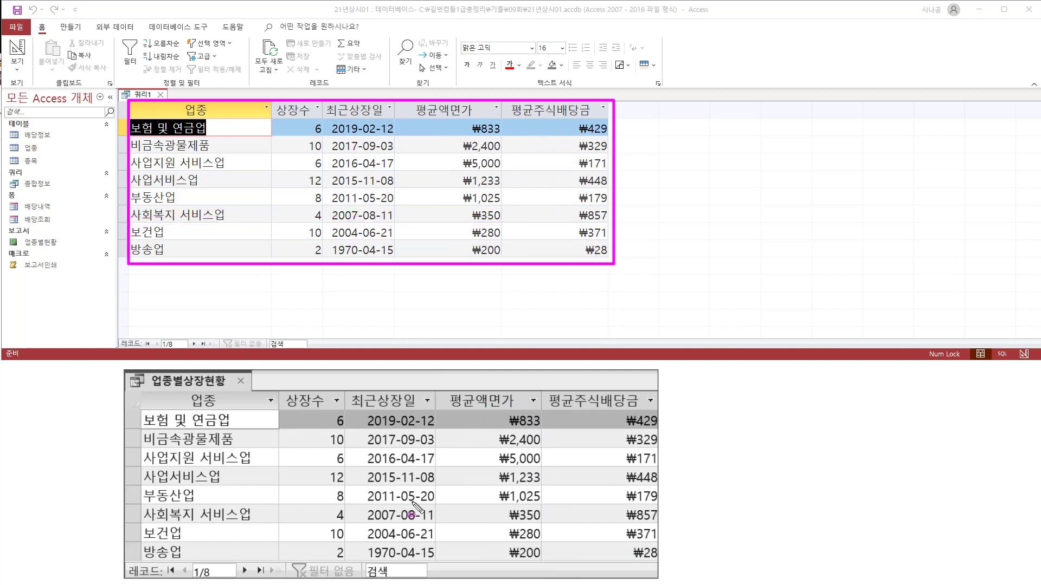
key("Escape")
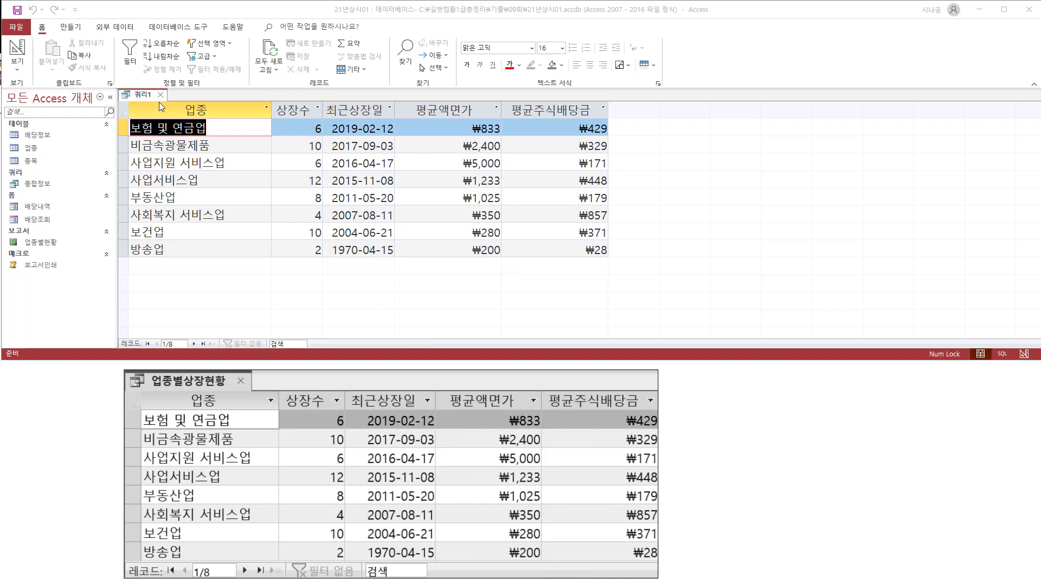
Close the finished query and choose to save its design changes
key("ctrl+2")
left_click_drag(152, 89, 167, 105)
left_click(161, 95)
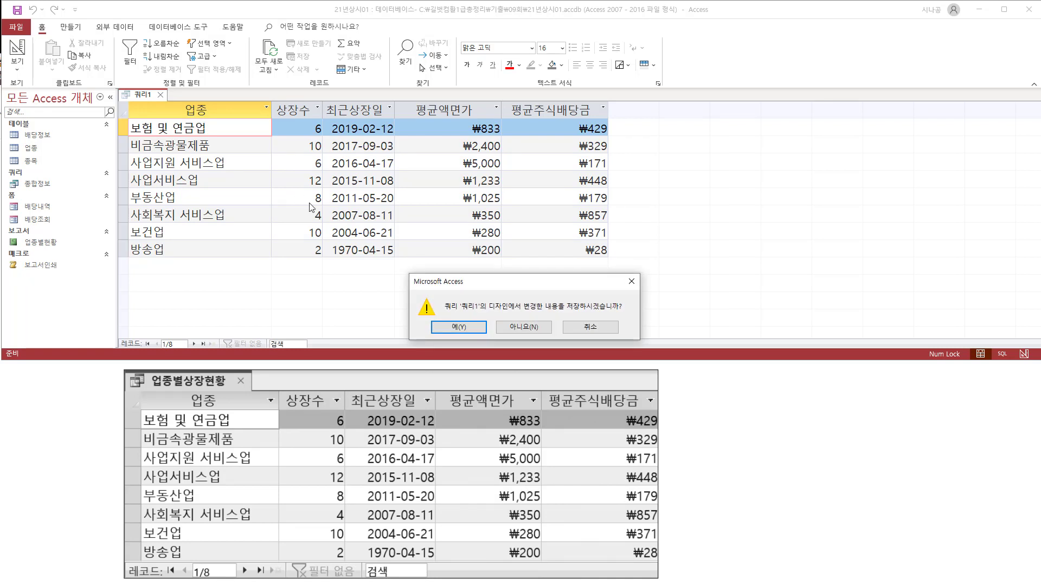
key("ctrl+2")
left_click_drag(432, 319, 488, 336)
key("Escape")
left_click(458, 328)
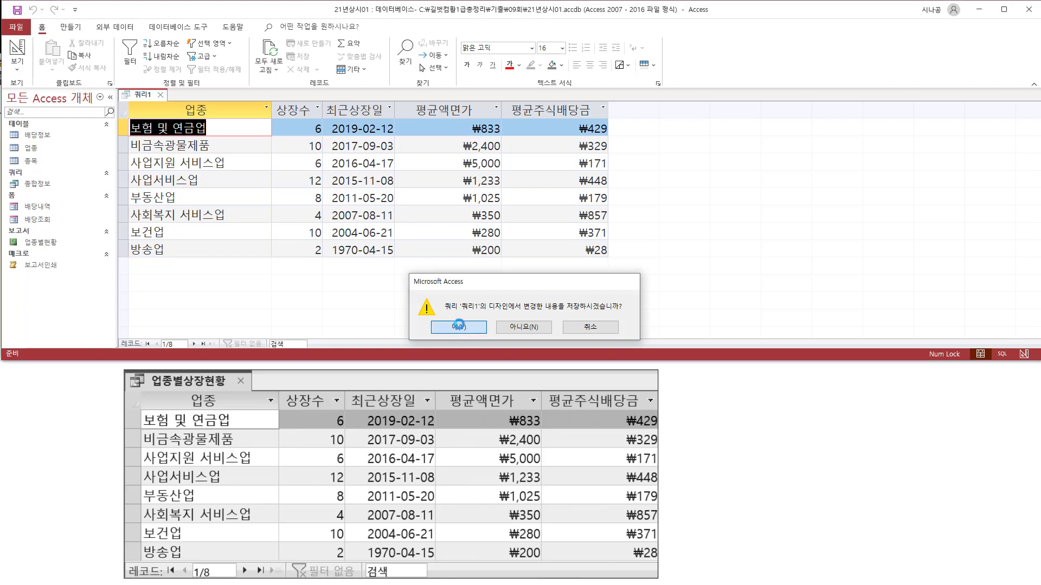
key("ctrl+2")
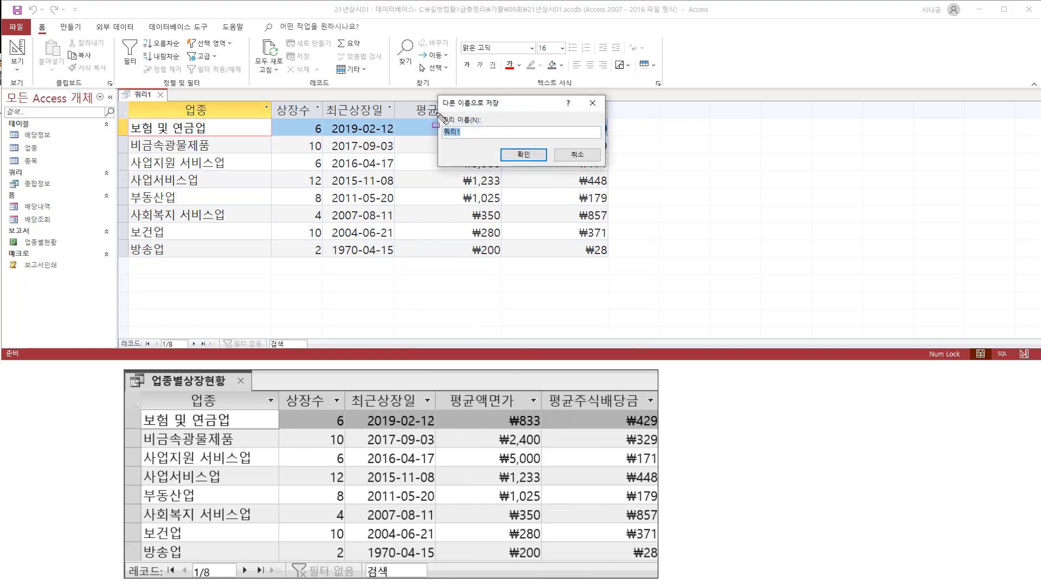
Save the query under the name 업종별상장현황
left_click_drag(437, 113, 489, 143)
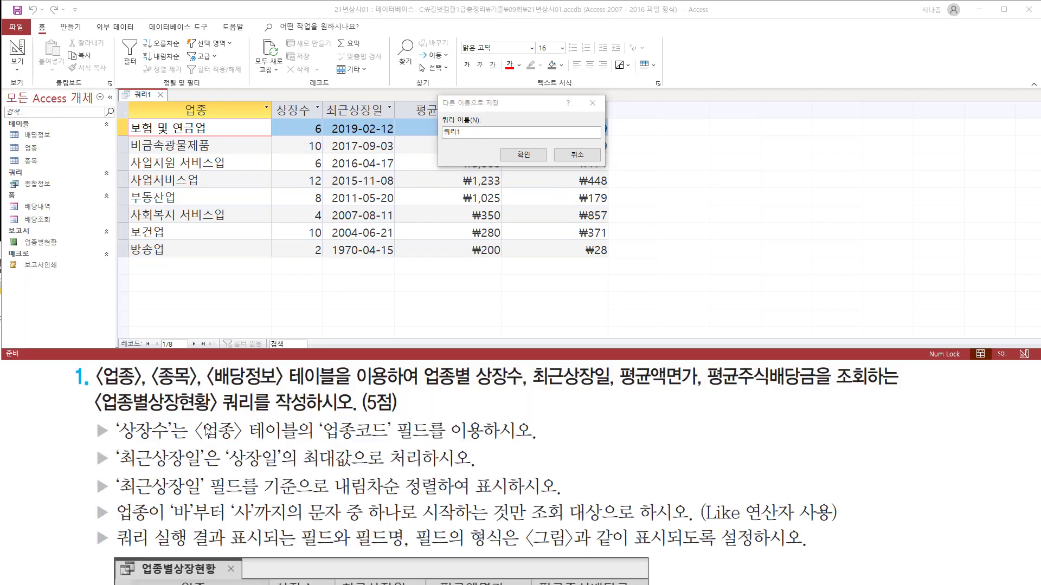
mouse_move(90, 392)
left_mouse_down()
mouse_move(122, 417)
mouse_move(310, 417)
left_mouse_up()
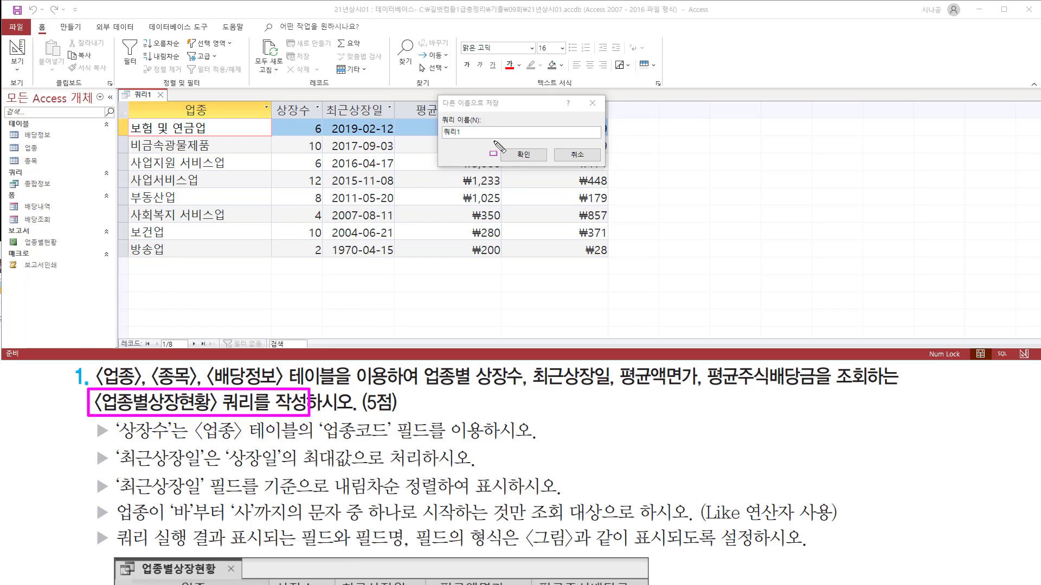
key("Escape")
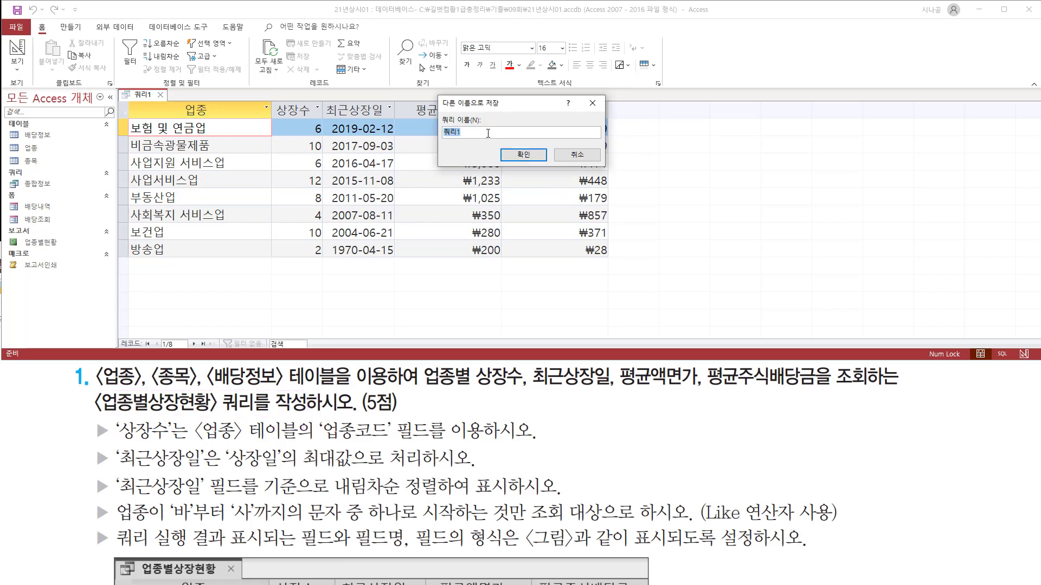
type("어")
key("ctrl+2")
left_click_drag(437, 141, 506, 141)
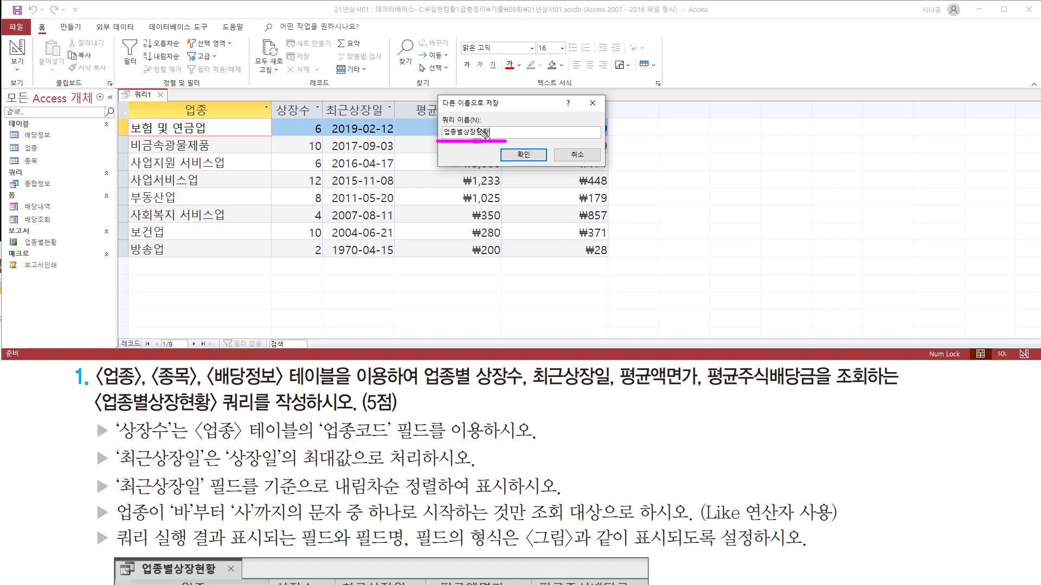
mouse_move(511, 144)
left_mouse_down()
mouse_move(536, 144)
mouse_move(513, 164)
mouse_move(537, 164)
left_mouse_up()
left_click(523, 155)
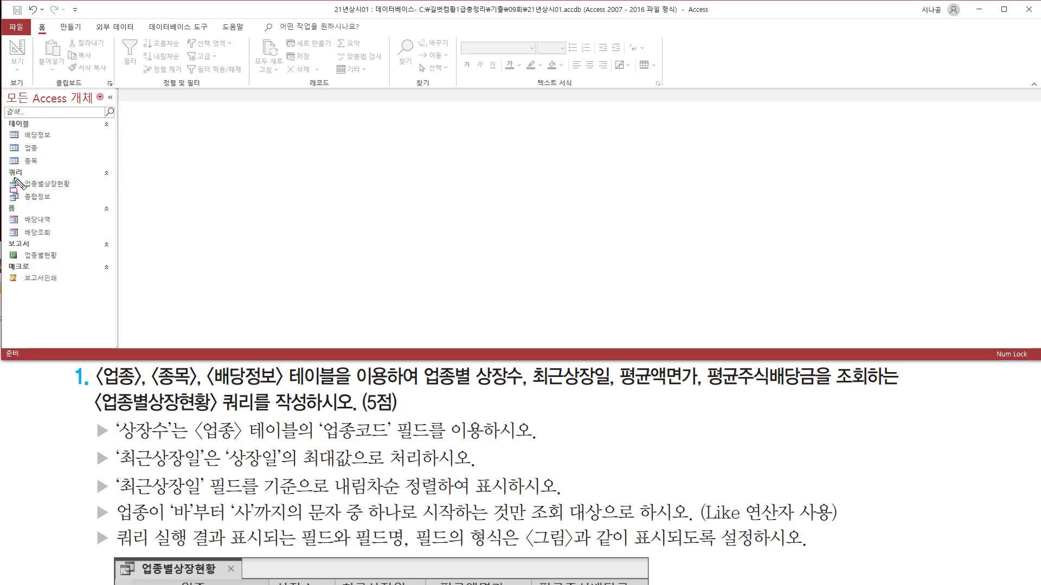
Reopen the saved 업종별상장현황 query in Design view
mouse_move(25, 174)
left_mouse_down()
mouse_move(14, 188)
mouse_move(83, 190)
left_mouse_up()
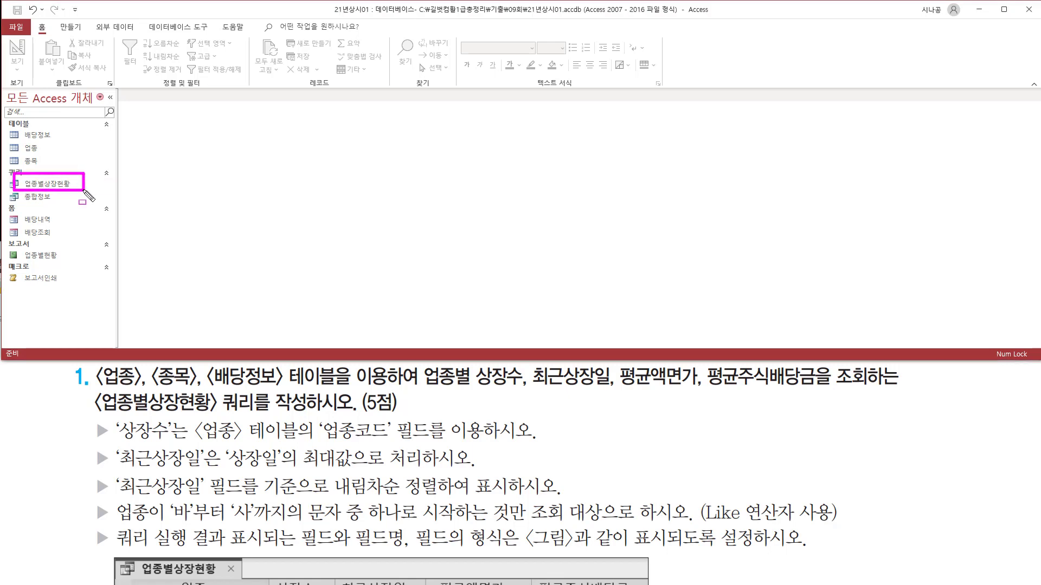
left_click(58, 184)
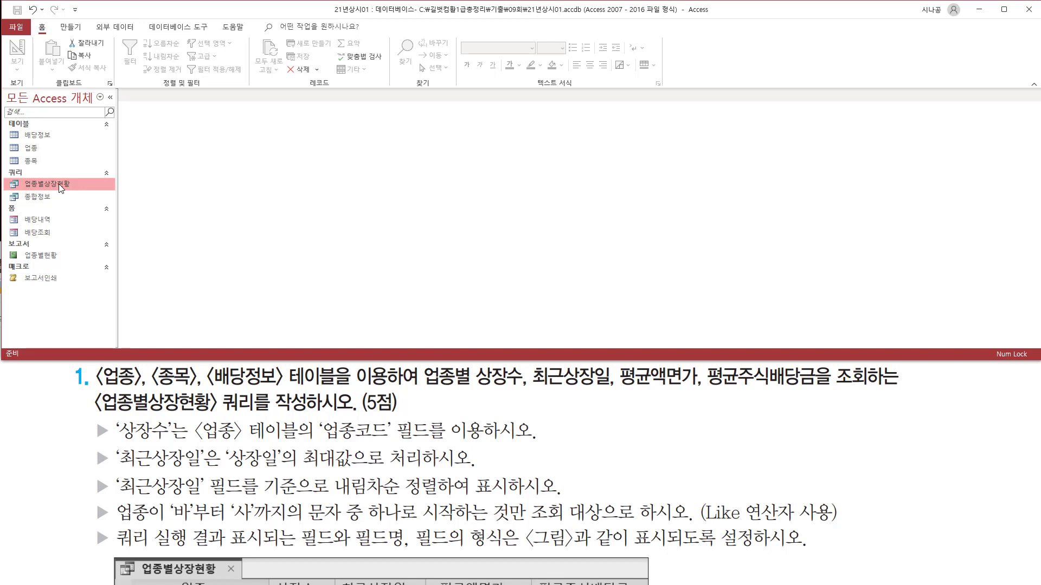
right_click(58, 183)
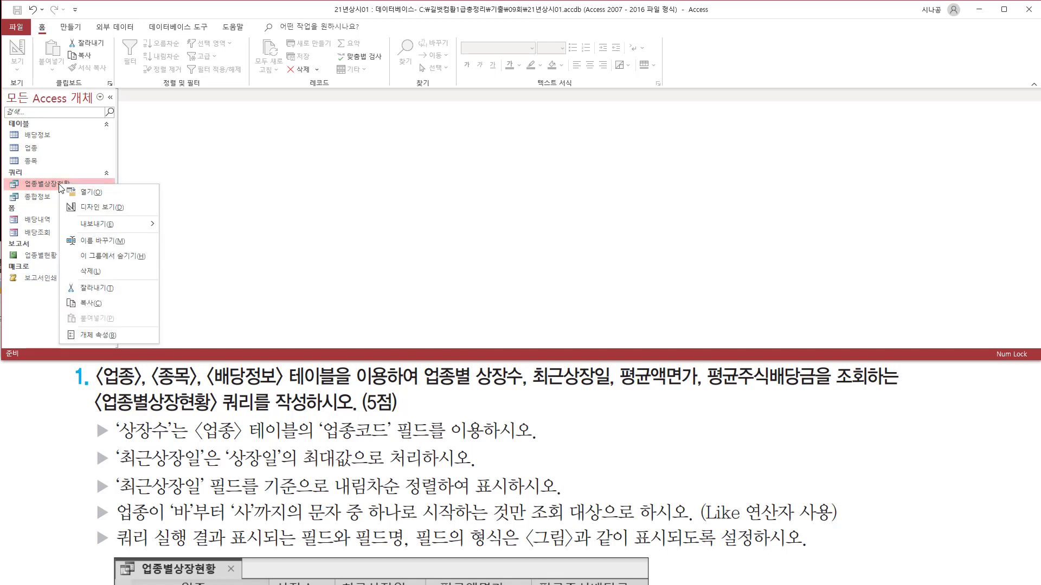
left_click(86, 208)
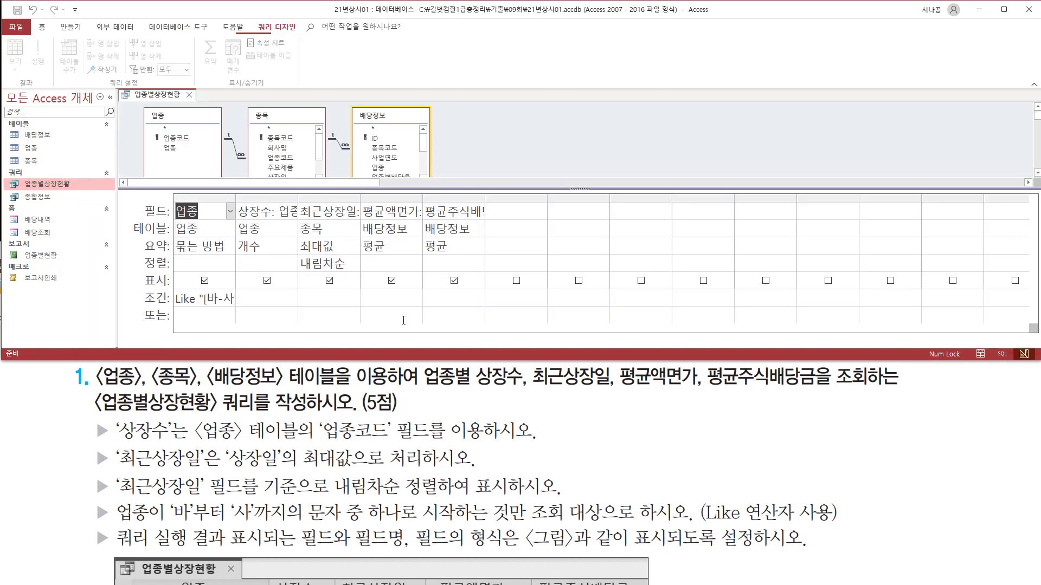
Fit the widths of the five design grid columns from 업종 to 평균주식배당금 to their contents
double_click(236, 196)
double_click(315, 198)
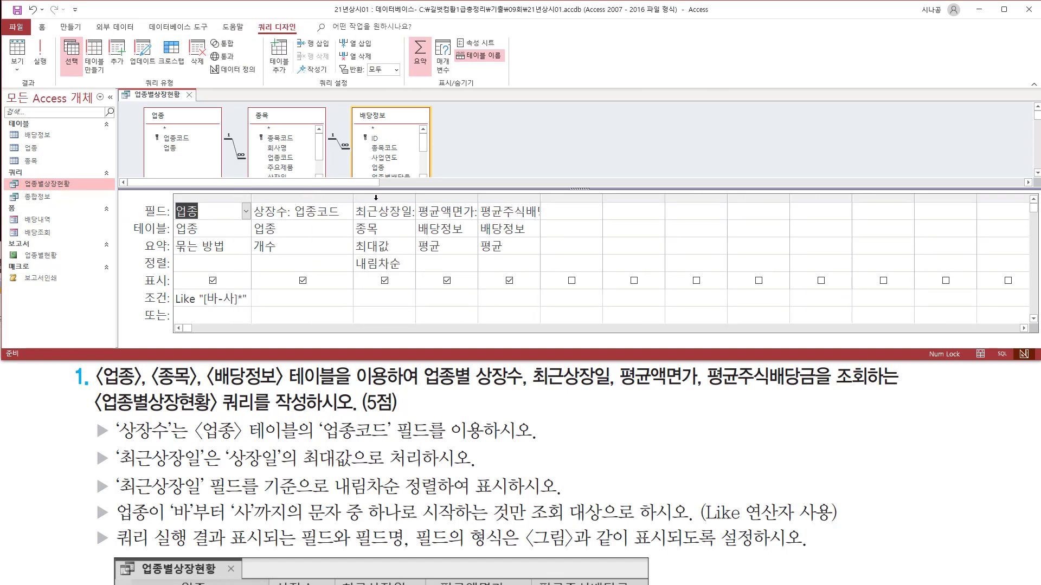
double_click(415, 196)
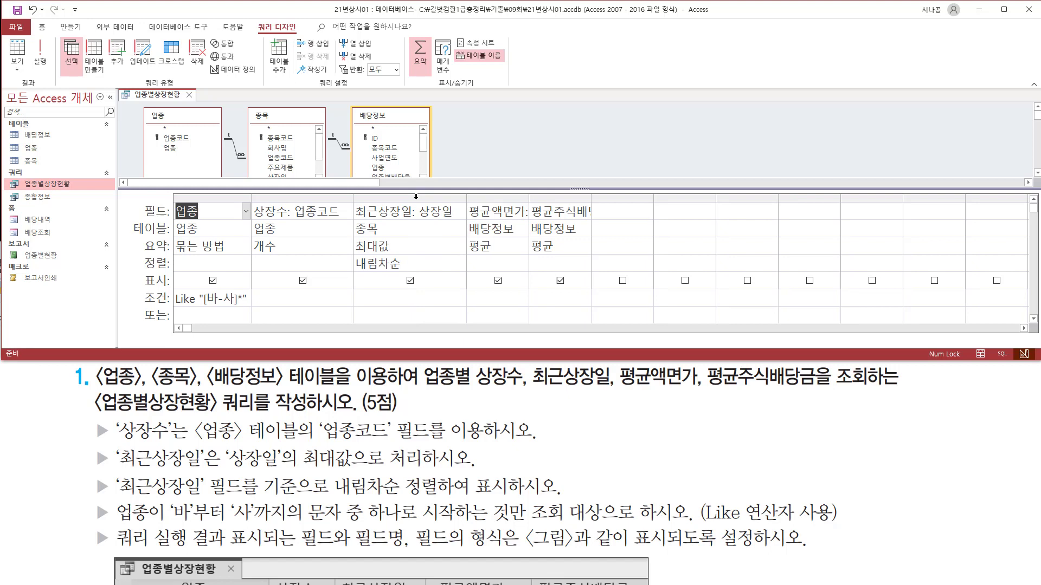
double_click(529, 201)
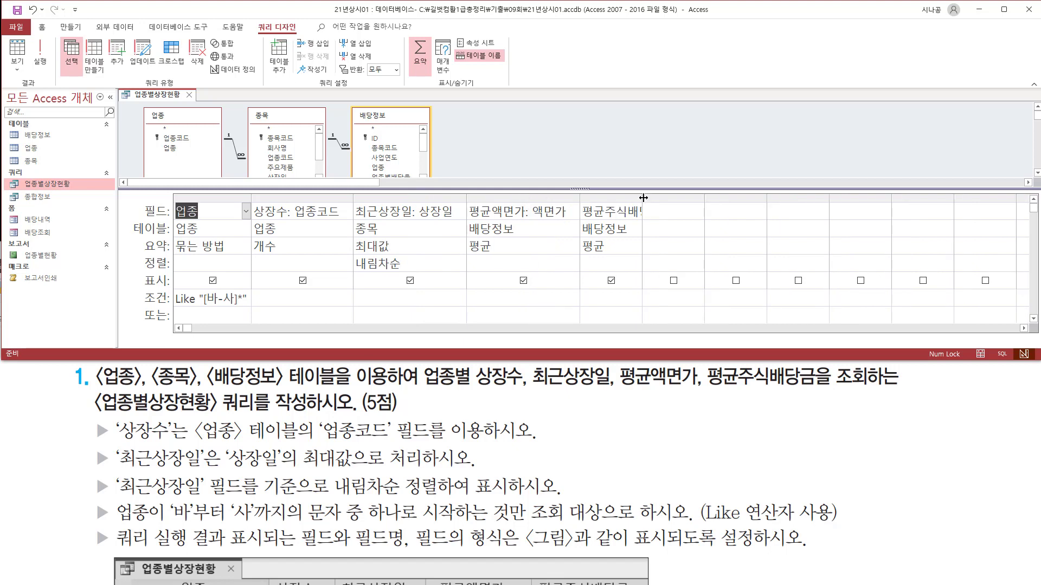
double_click(643, 197)
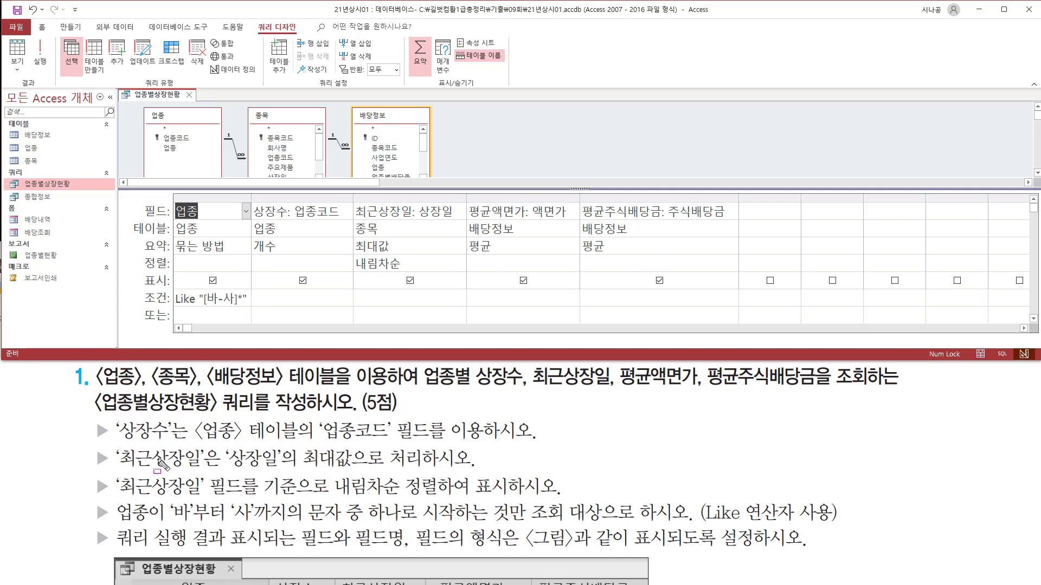
Add the 업종 field of the 업종 table a second time, after the 평균주식배당금 column
mouse_move(93, 503)
left_mouse_down()
mouse_move(91, 526)
mouse_move(113, 526)
left_mouse_up()
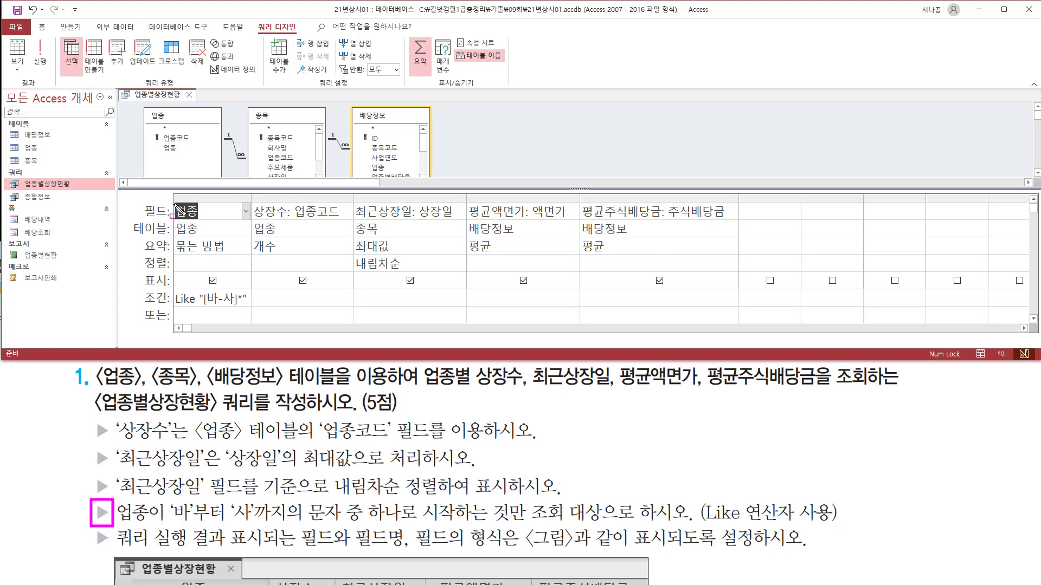
mouse_move(172, 203)
left_mouse_down()
mouse_move(206, 203)
mouse_move(206, 222)
left_mouse_up()
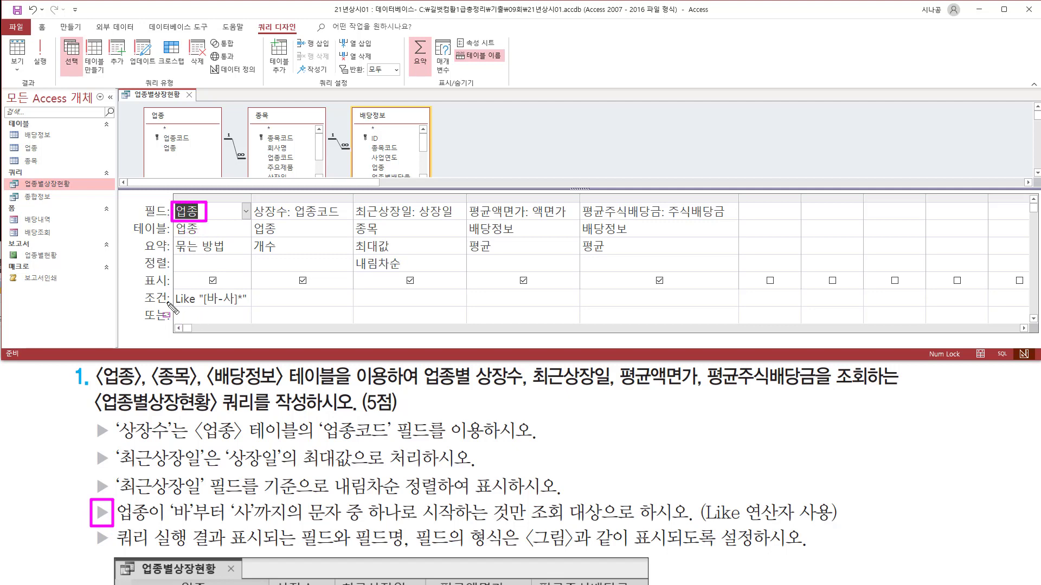
mouse_move(171, 287)
left_mouse_down()
mouse_move(171, 308)
mouse_move(252, 309)
left_mouse_up()
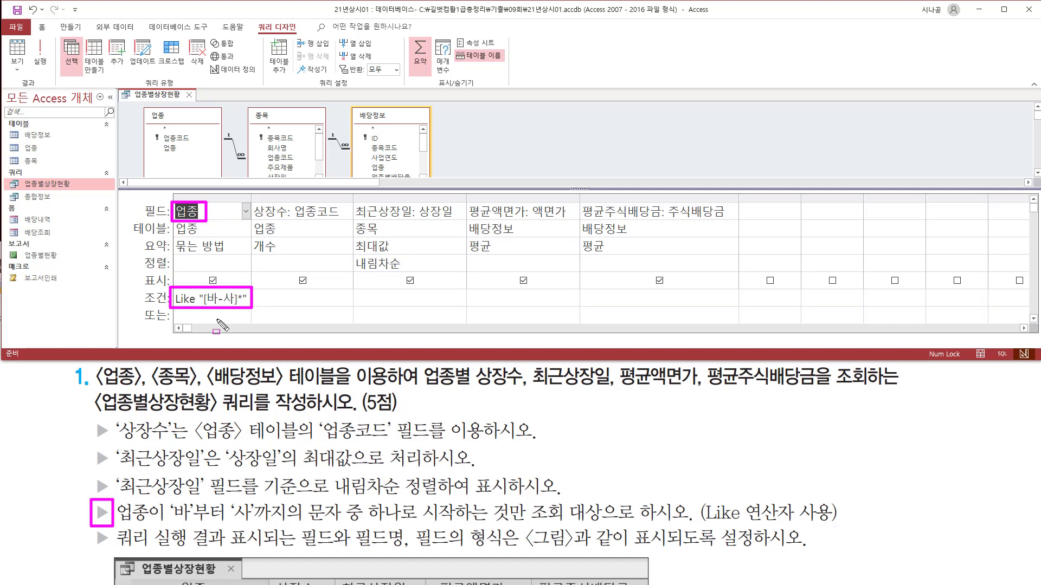
key("Escape")
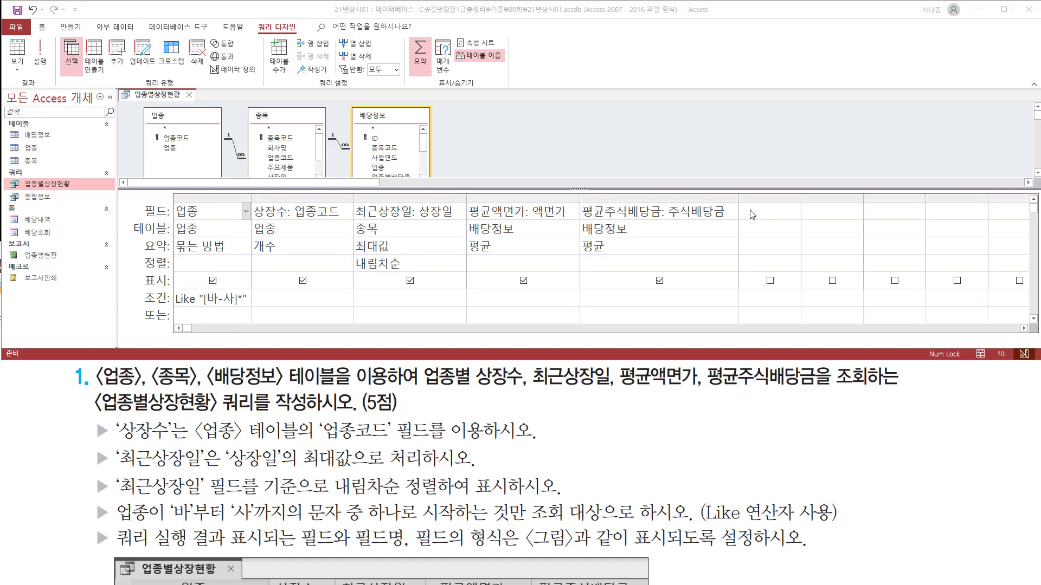
double_click(176, 150)
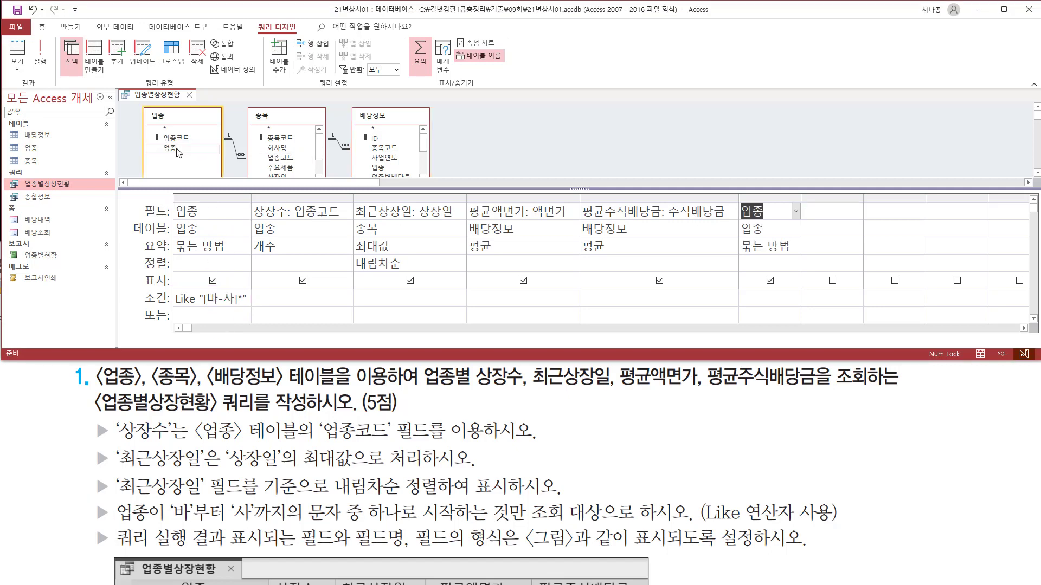
mouse_move(733, 198)
left_mouse_down()
mouse_move(770, 258)
mouse_move(804, 258)
left_mouse_up()
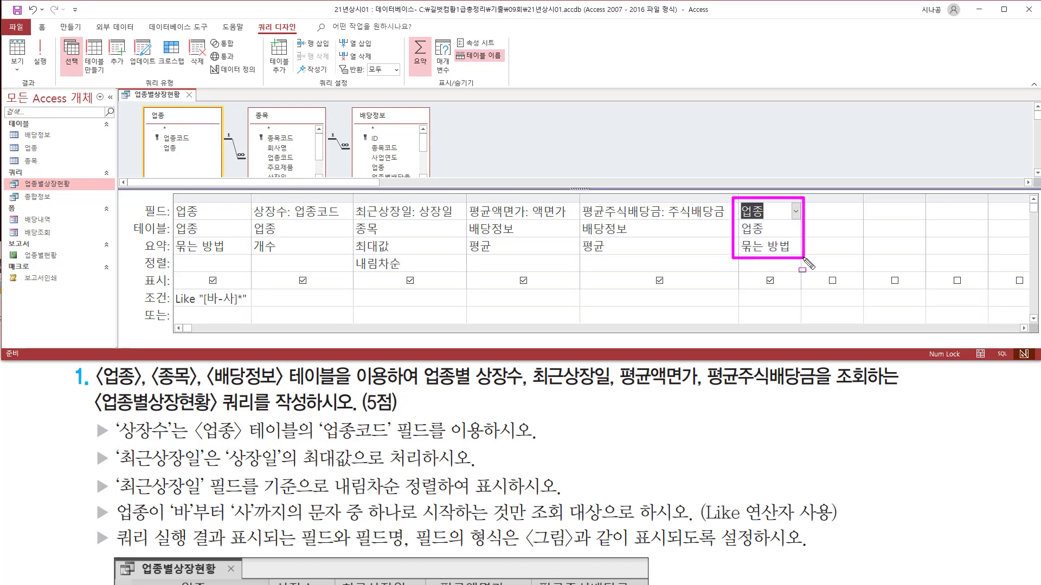
key("Escape")
Move the criterion Like "[바-사]*" from the first 업종 column to the added one and fit that column's width
left_click(196, 299)
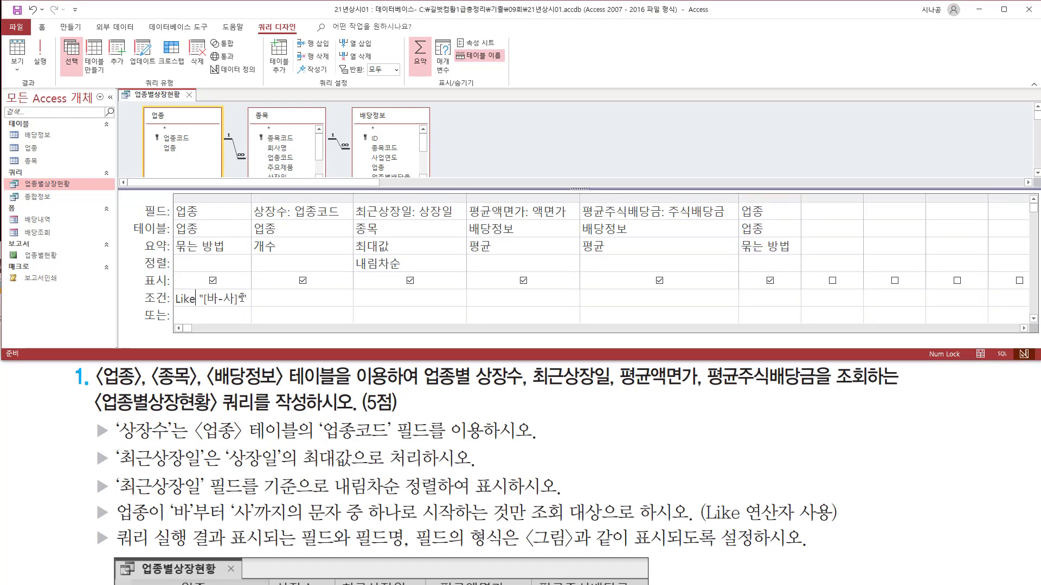
left_click_drag(250, 299, 107, 301)
key("Delete")
key("ctrl+v")
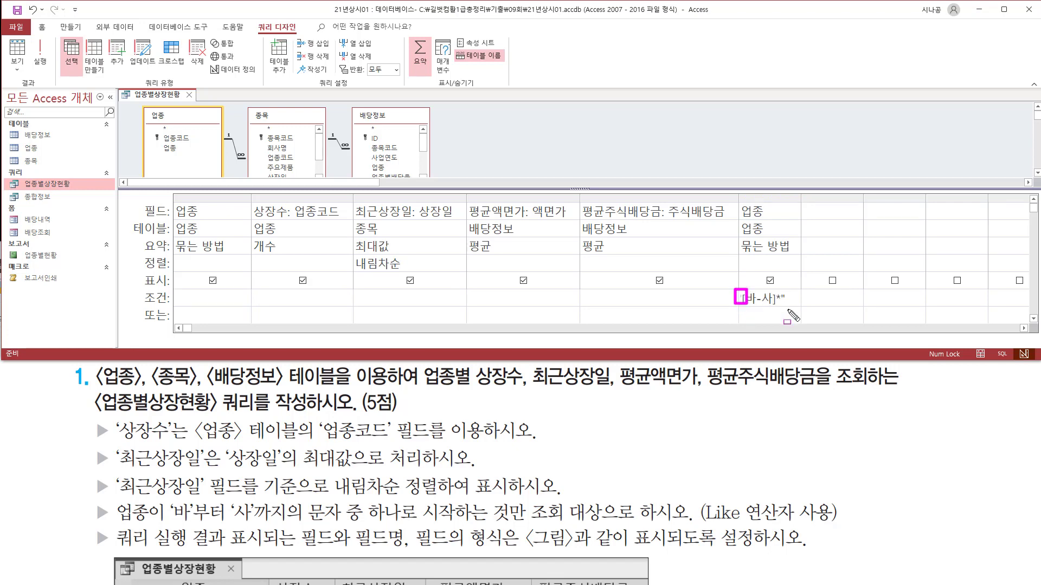
left_click(795, 198)
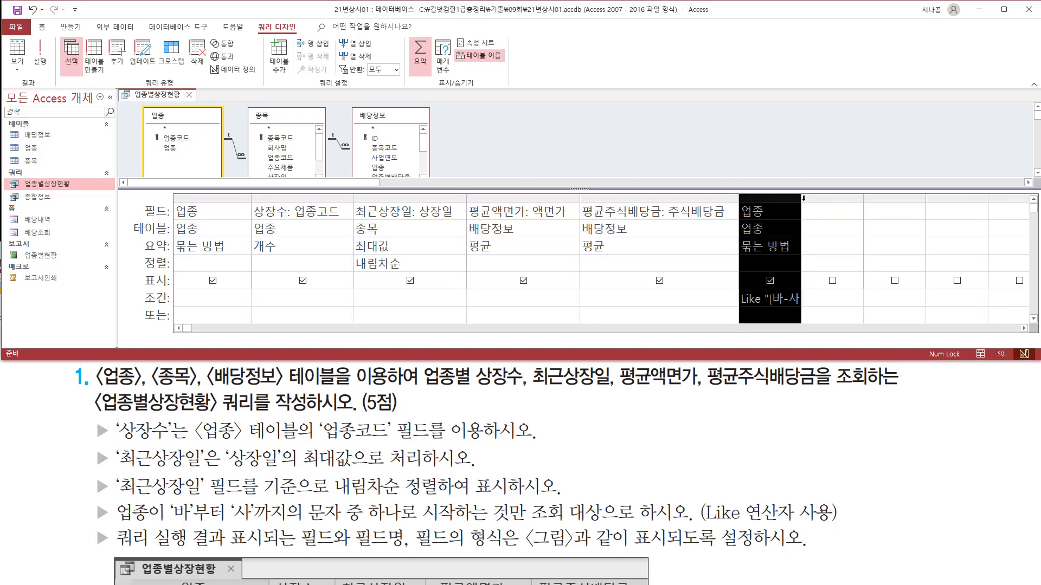
left_click(803, 198)
double_click(801, 195)
left_click(774, 143)
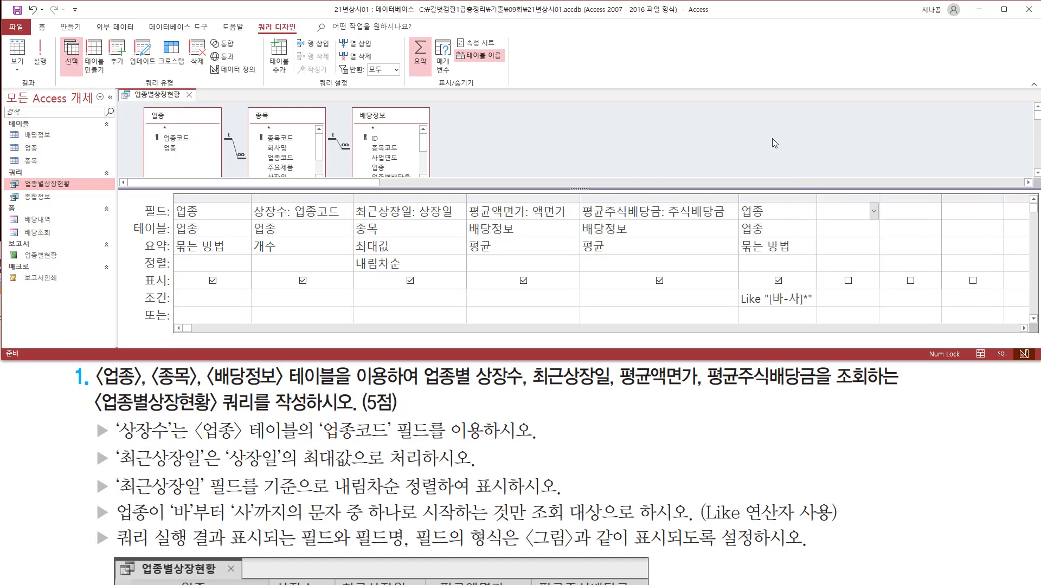
Set the summary (요약) option of the added 업종 column to 조건
left_click_drag(736, 198, 824, 314)
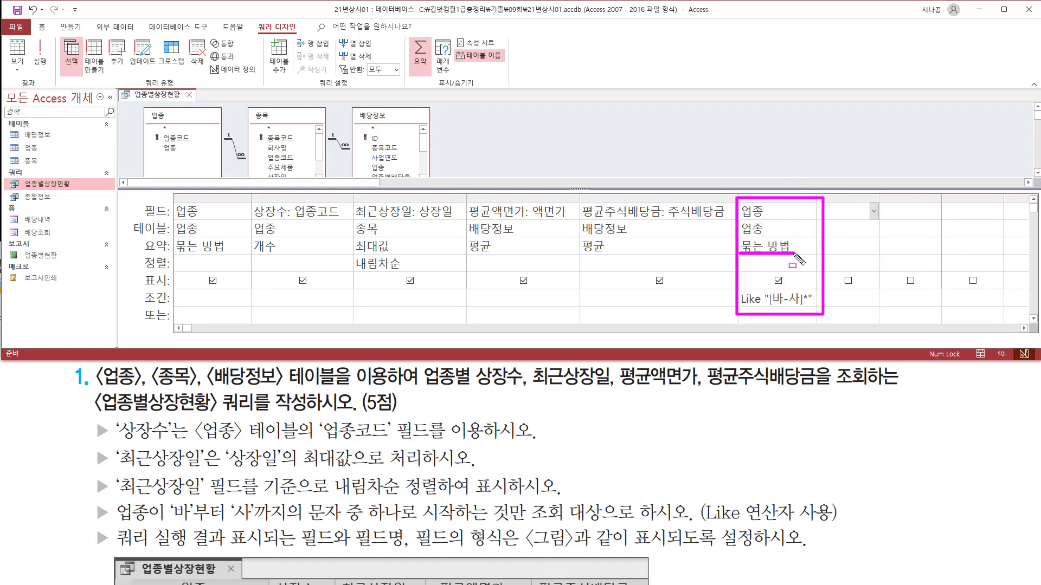
key("Escape")
left_click(775, 246)
left_click(812, 247)
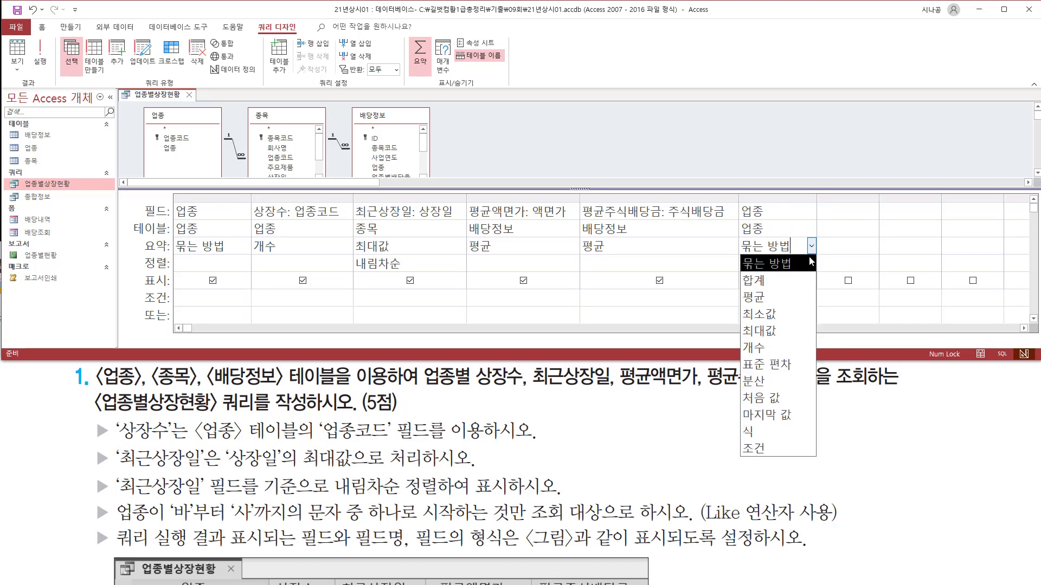
left_click(788, 447)
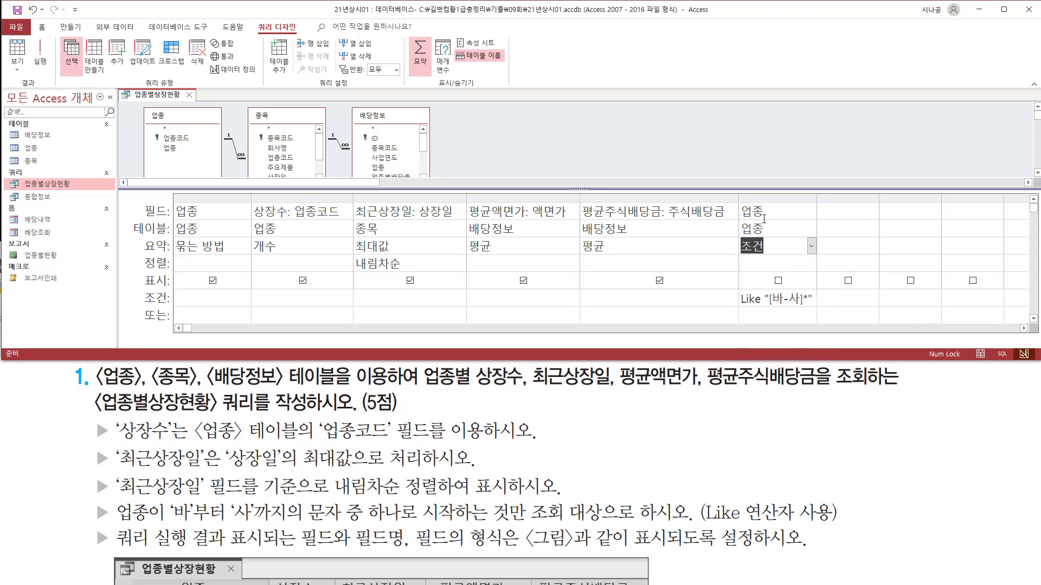
mouse_move(733, 198)
left_mouse_down()
mouse_move(767, 297)
mouse_move(819, 313)
left_mouse_up()
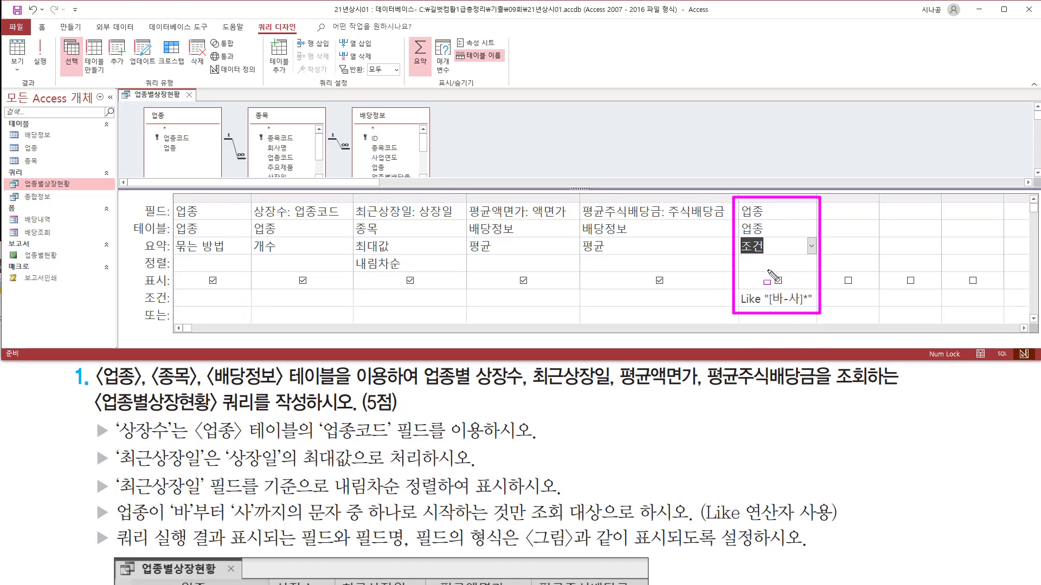
key("Escape")
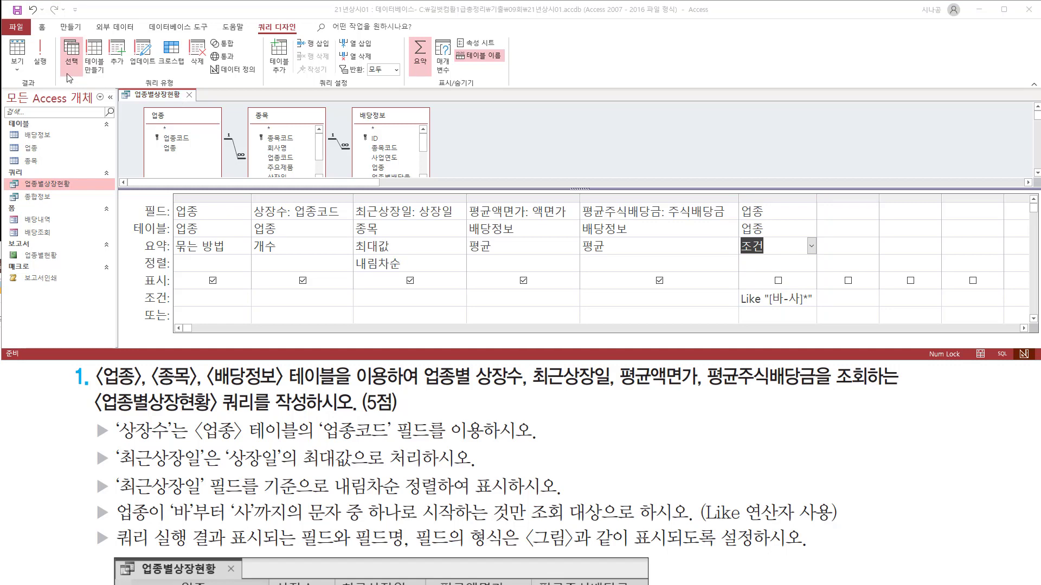
Run the query to check its result, and close it saving the design changes
left_click(43, 59)
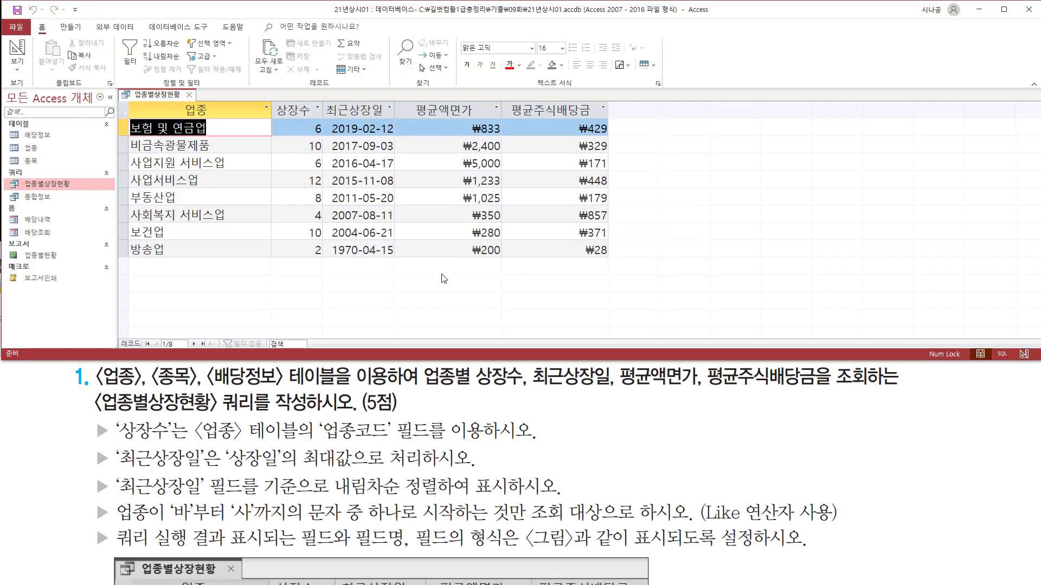
left_click(189, 95)
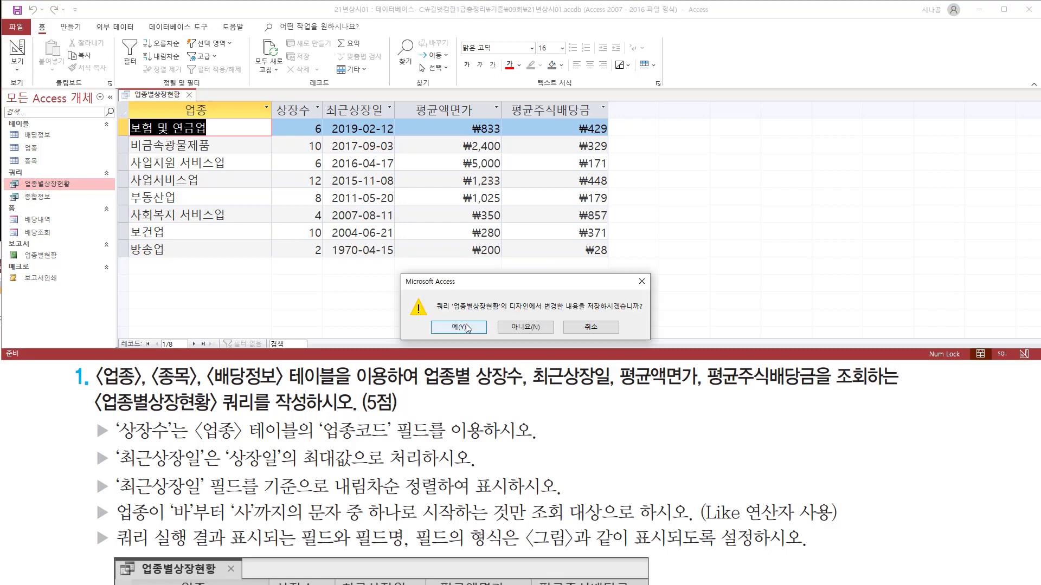
left_click(467, 327)
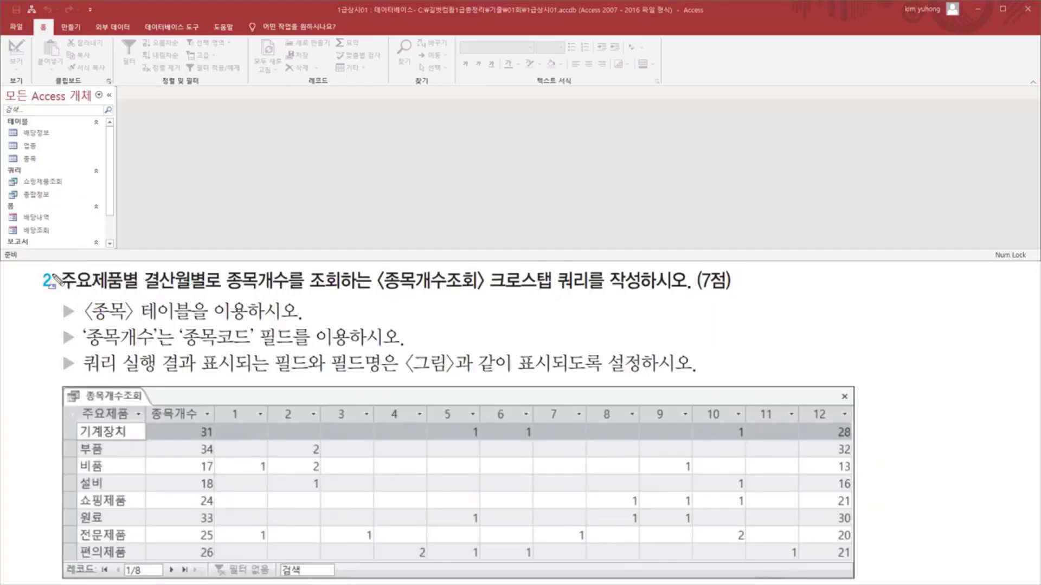
Read exercise 2's requirements for the 종목개수조회 crosstab query: its grouping fields, source table, counted field and displayed field names
left_click_drag(56, 293, 290, 292)
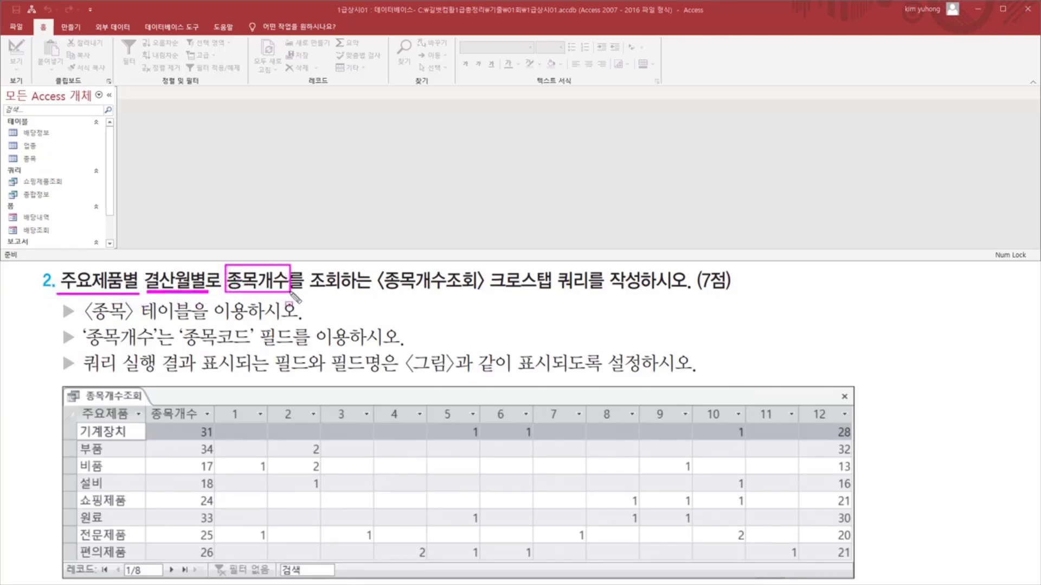
mouse_move(378, 294)
left_mouse_down()
mouse_move(587, 296)
mouse_move(589, 265)
left_mouse_up()
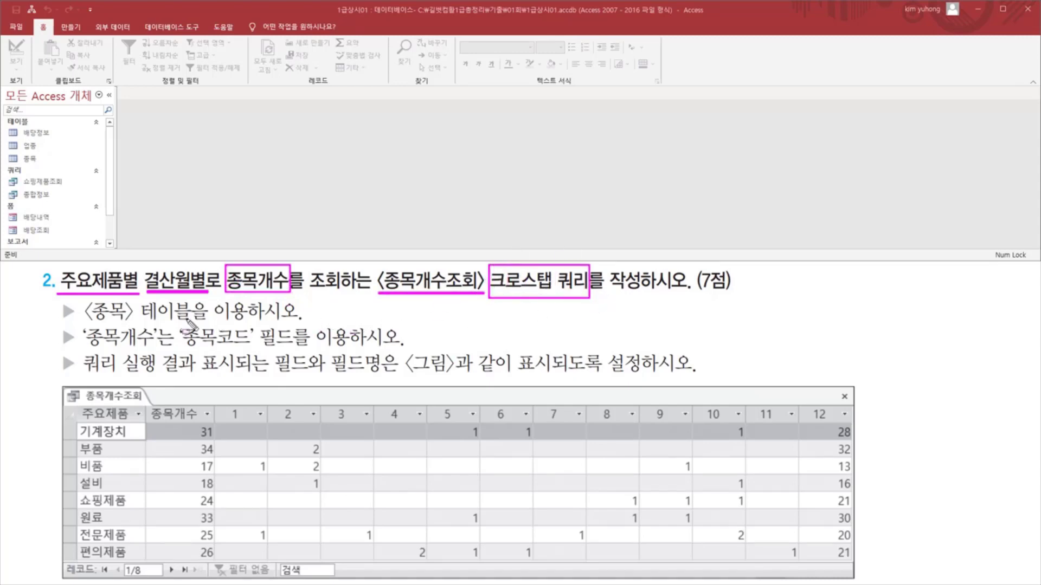
left_click_drag(83, 321, 201, 322)
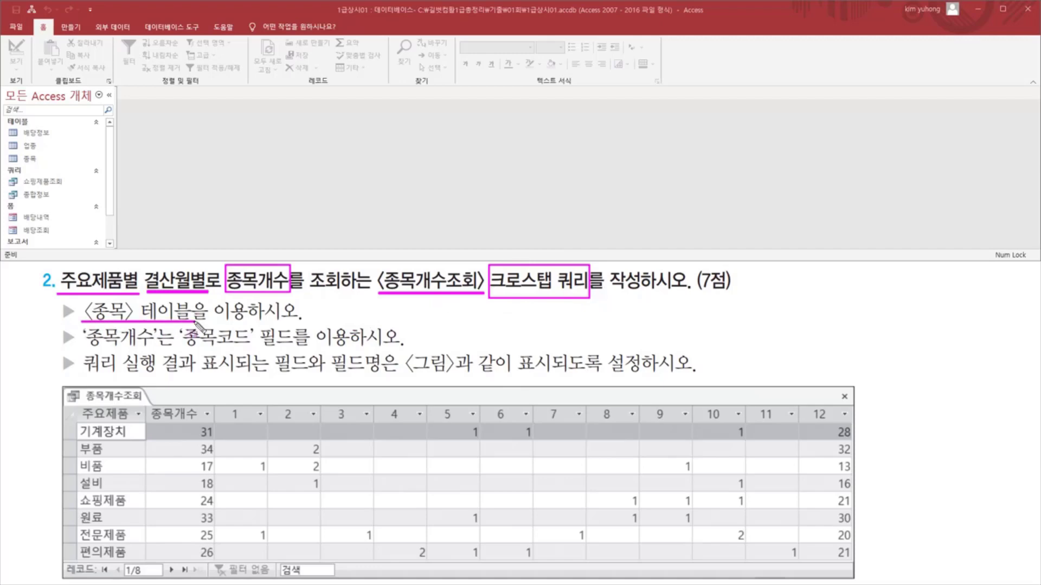
left_click_drag(84, 347, 256, 359)
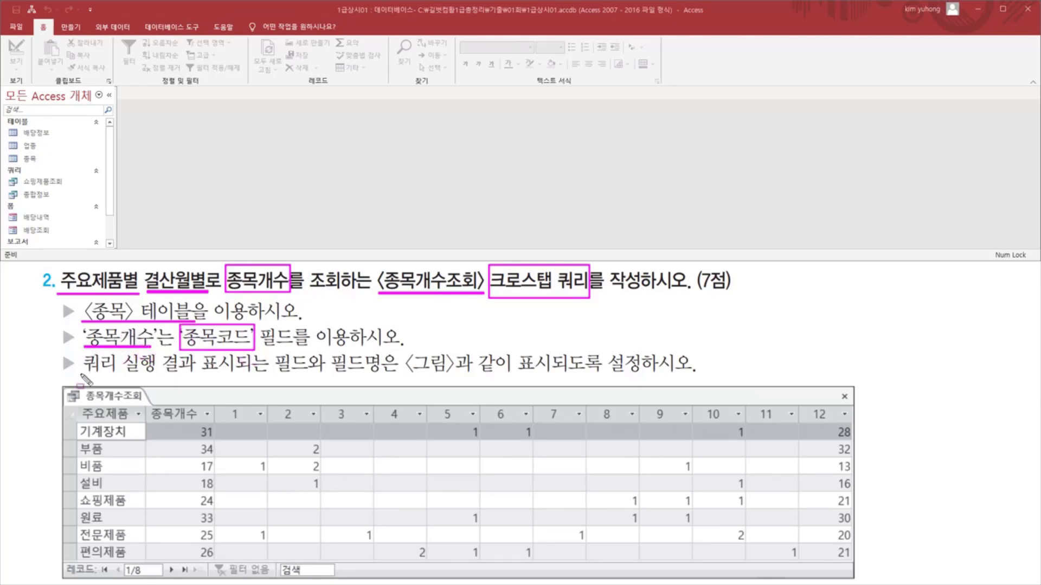
left_click_drag(81, 374, 194, 373)
left_click_drag(242, 374, 388, 375)
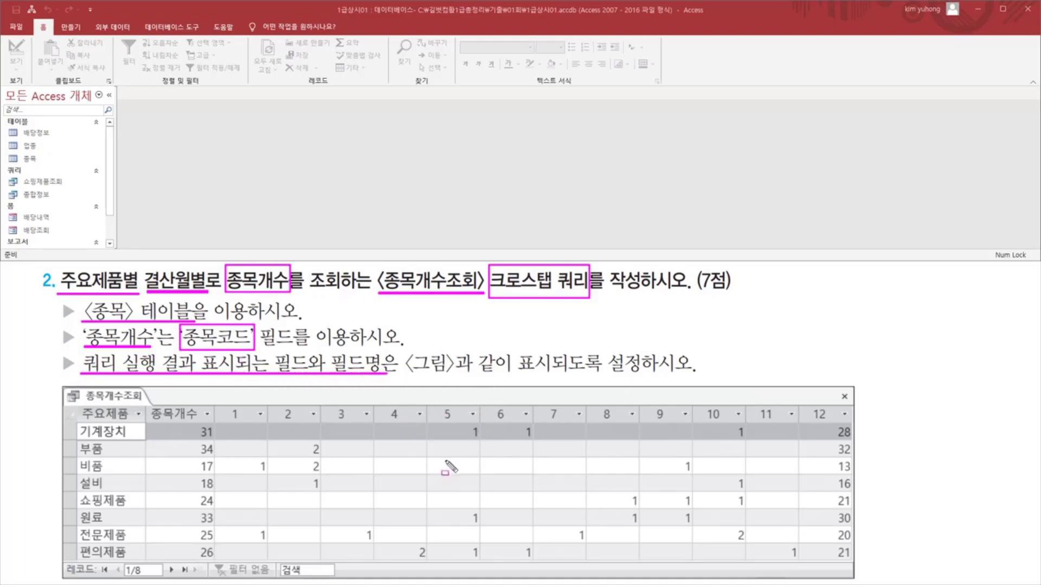
key("Escape")
key("ctrl+shift+d")
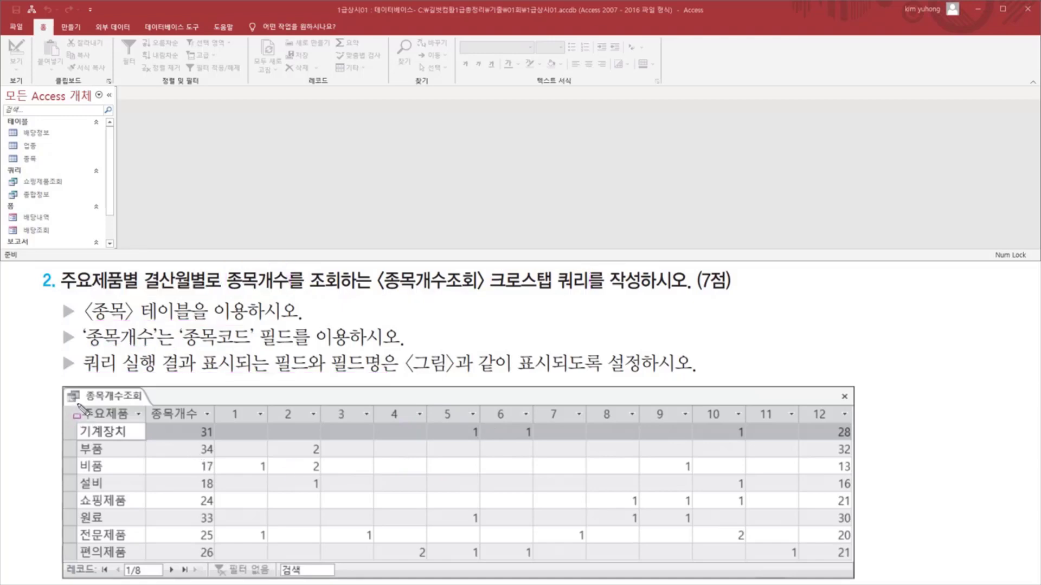
Examine the sample result of 종목개수조회 for its row headings, month column headings, values and the 종목개수 column
left_click_drag(77, 404, 138, 561)
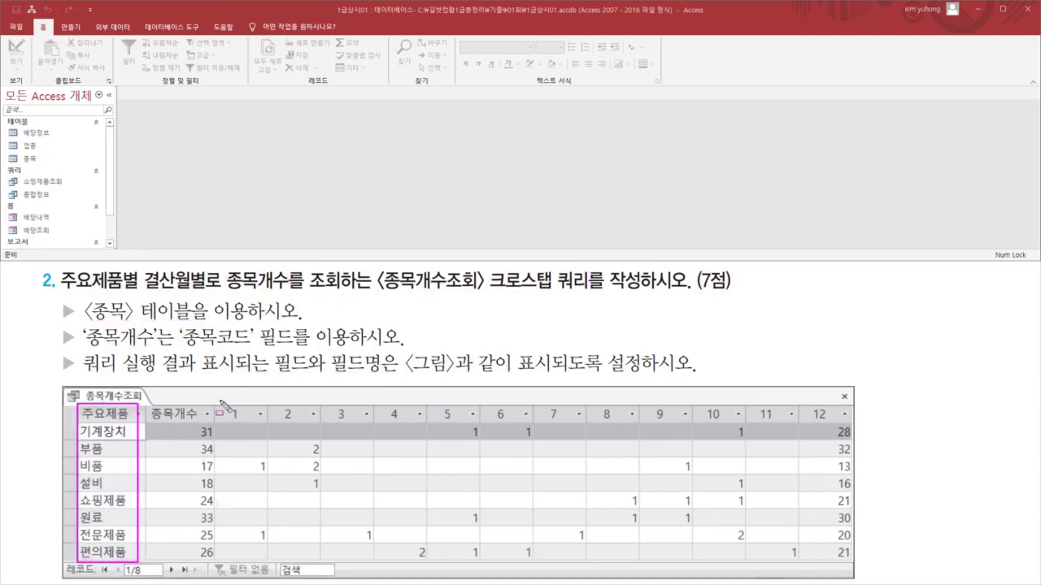
mouse_move(221, 401)
left_mouse_down()
mouse_move(230, 423)
mouse_move(855, 426)
left_mouse_up()
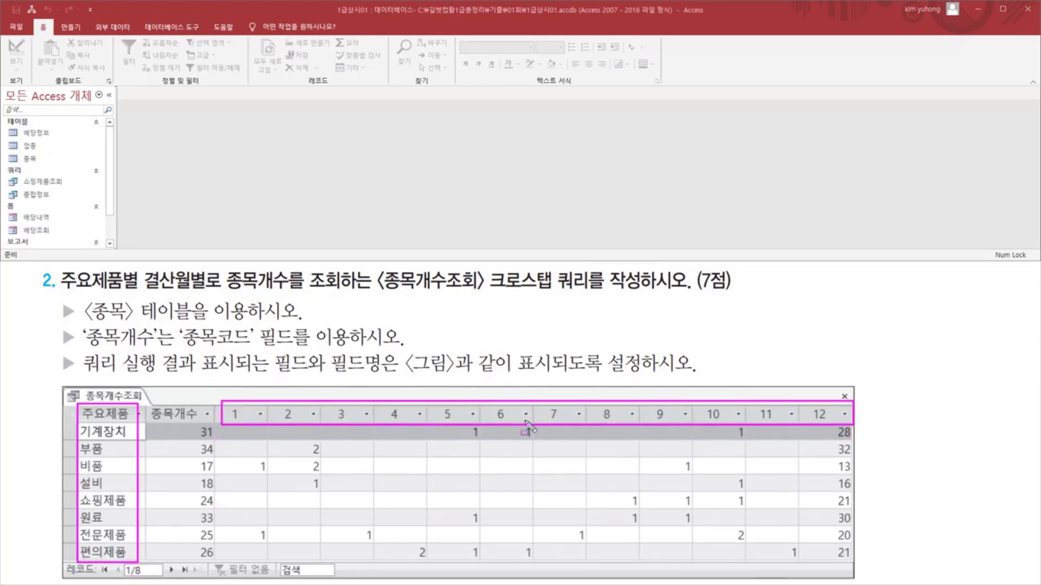
mouse_move(143, 293)
left_mouse_down()
mouse_move(216, 294)
mouse_move(211, 270)
left_mouse_up()
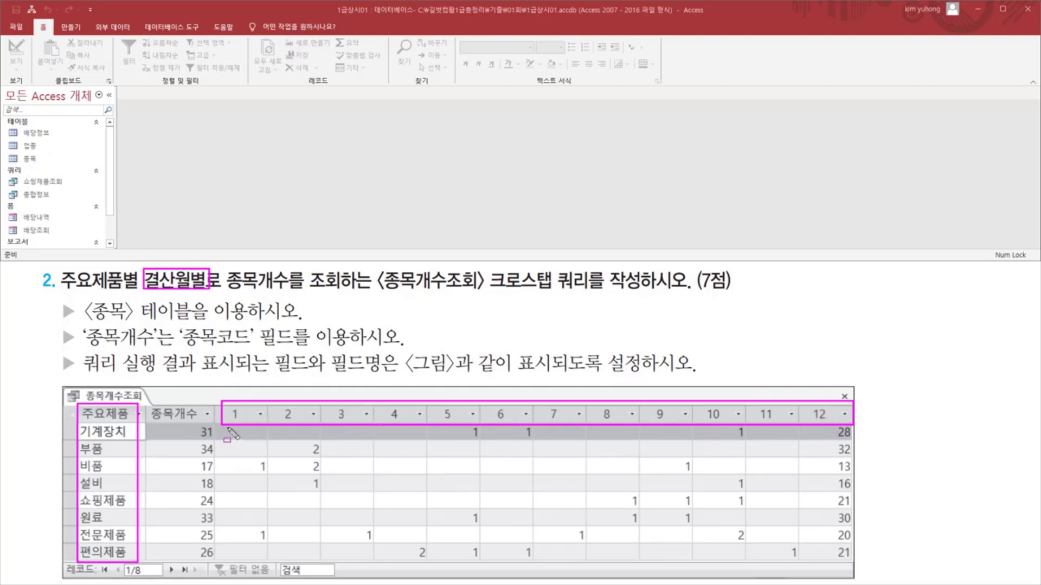
left_click_drag(228, 430, 853, 565)
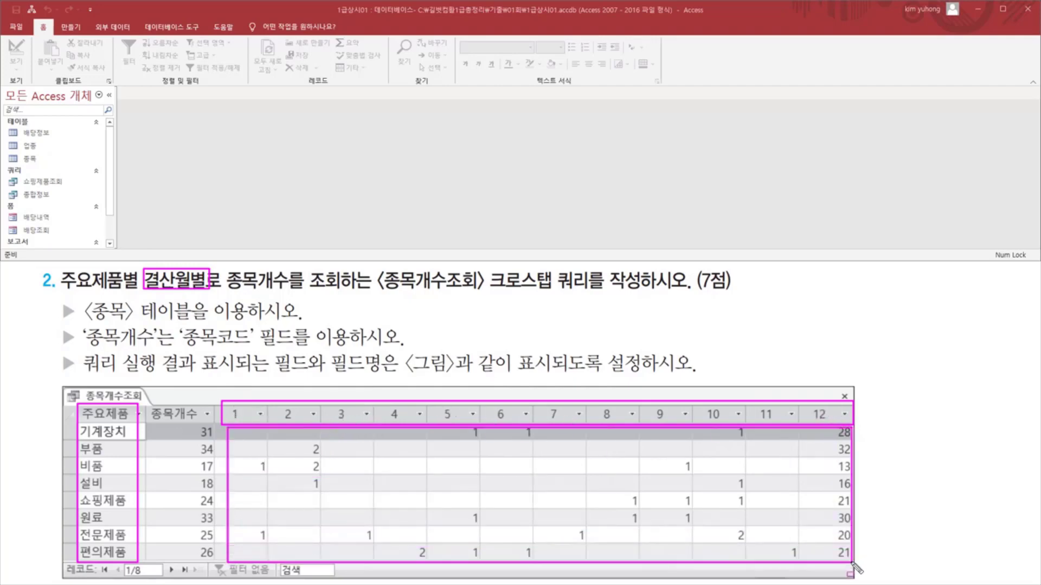
left_click_drag(84, 357, 162, 355)
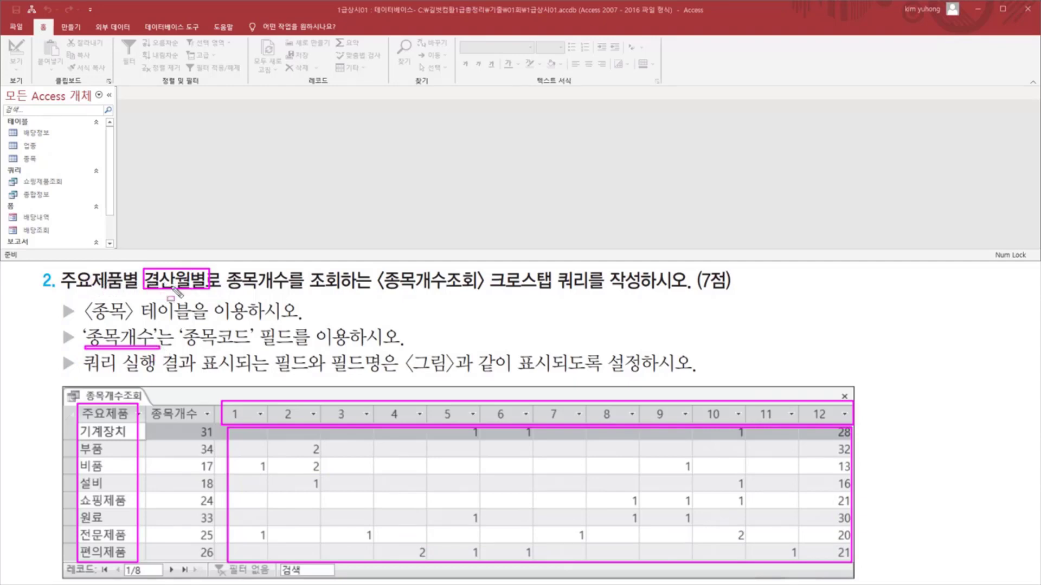
left_click_drag(226, 291, 343, 293)
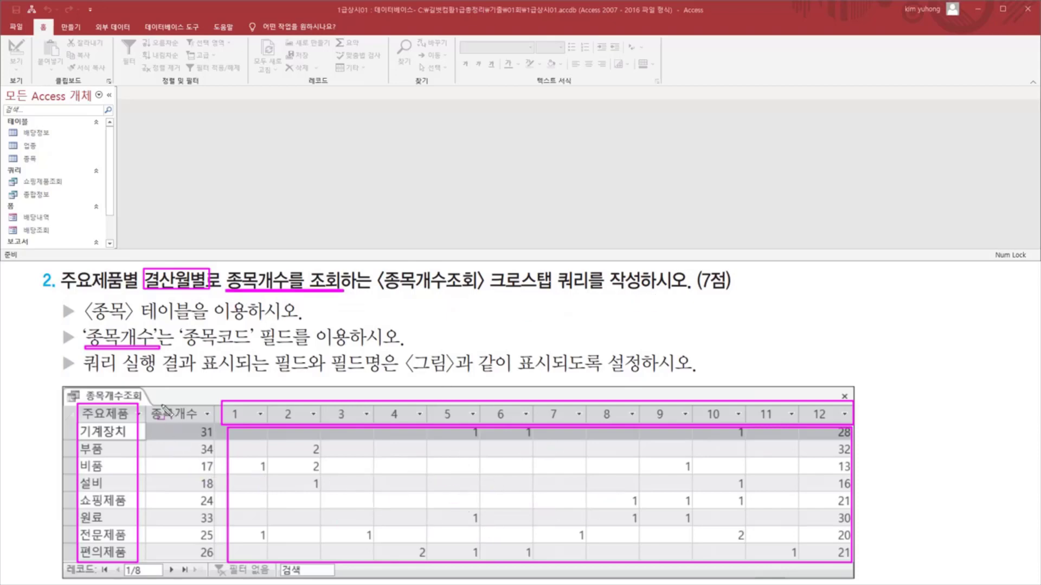
mouse_move(150, 398)
left_mouse_down()
mouse_move(208, 523)
mouse_move(211, 559)
left_mouse_up()
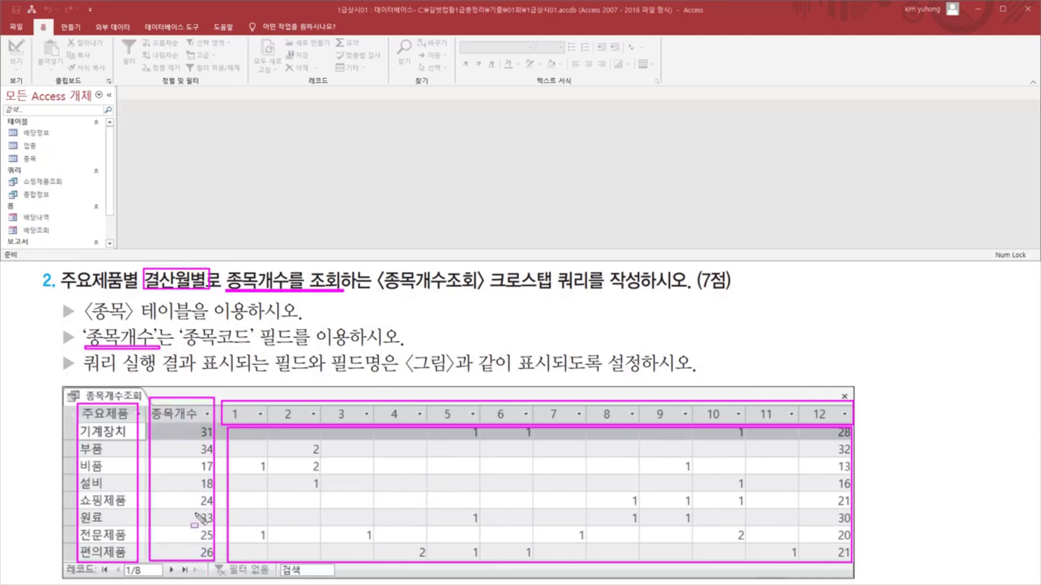
key("Escape")
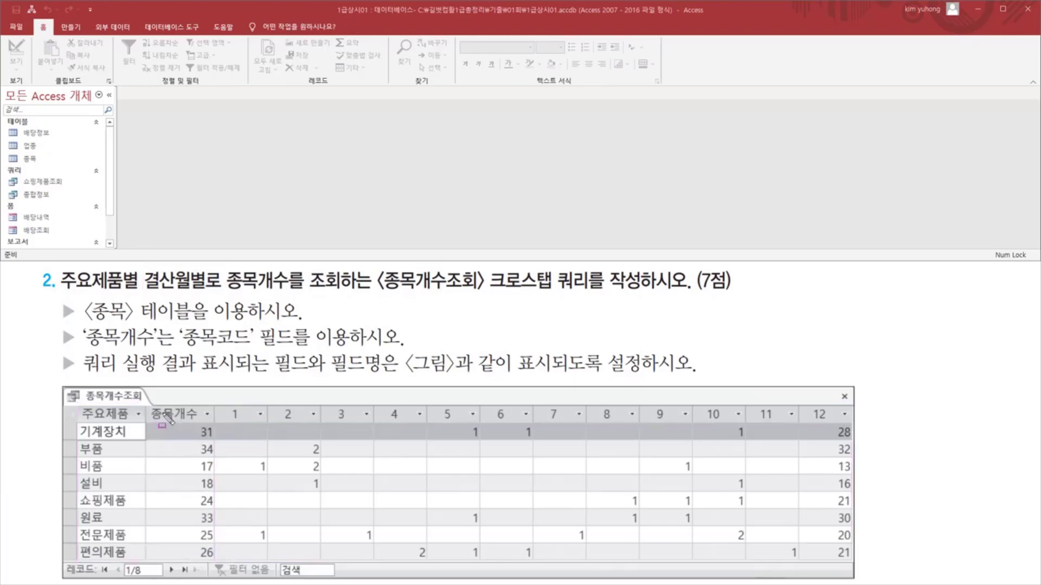
left_click_drag(156, 404, 214, 552)
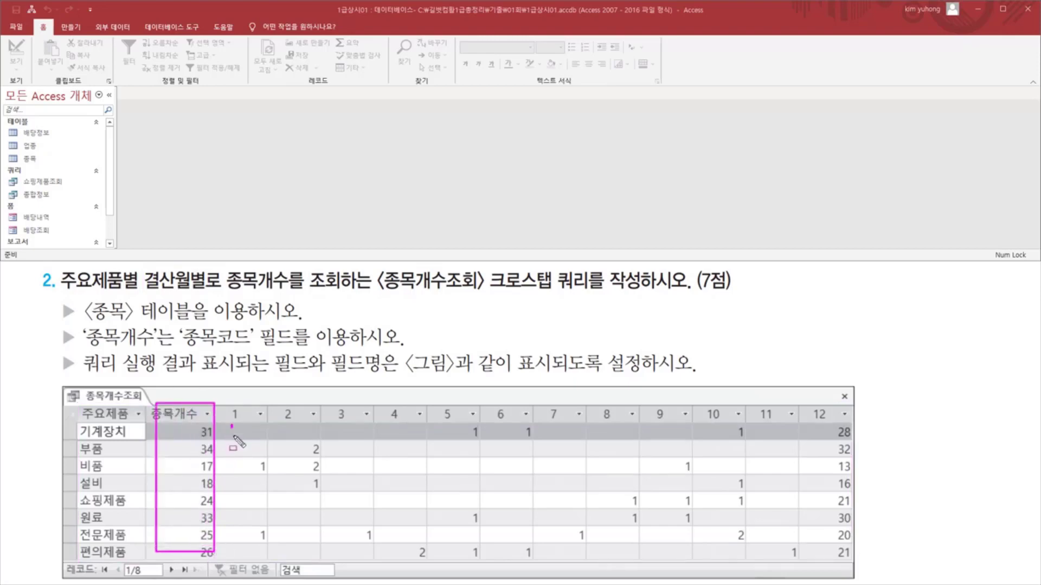
mouse_move(232, 427)
left_mouse_down()
mouse_move(767, 553)
mouse_move(855, 562)
left_mouse_up()
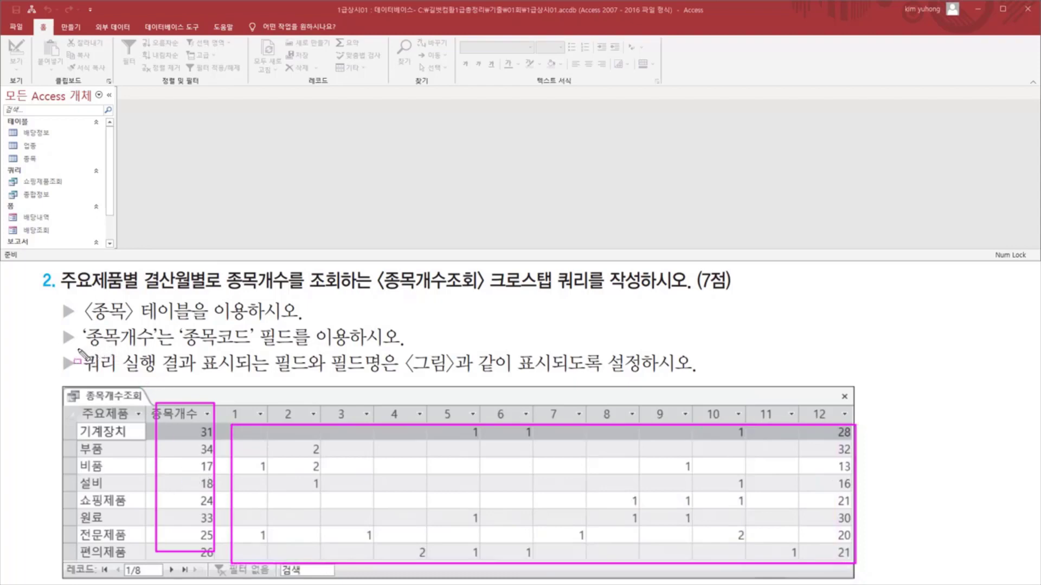
left_click_drag(77, 348, 358, 347)
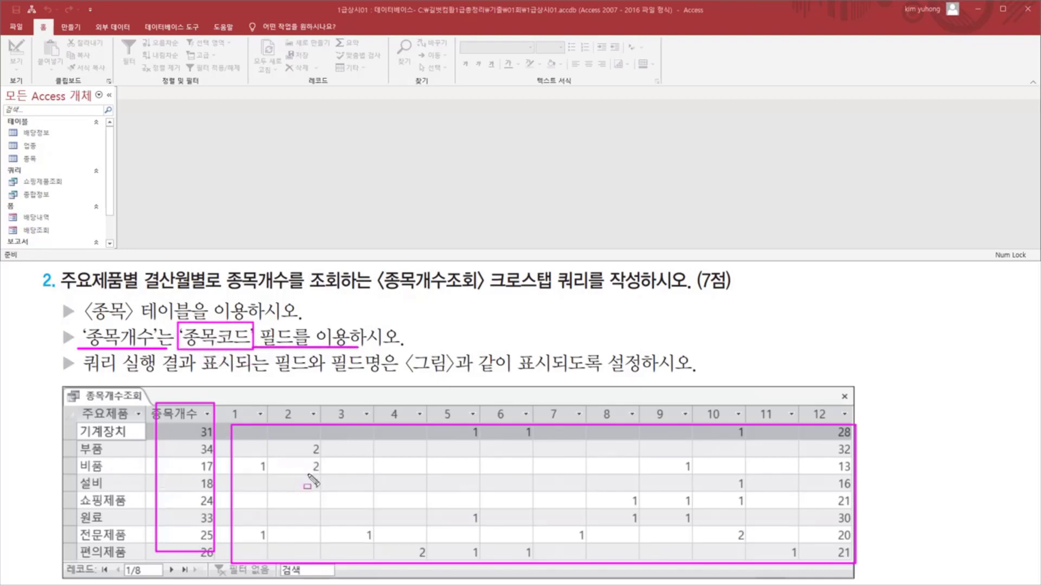
mouse_move(146, 395)
left_mouse_down()
mouse_move(208, 486)
mouse_move(214, 558)
left_mouse_up()
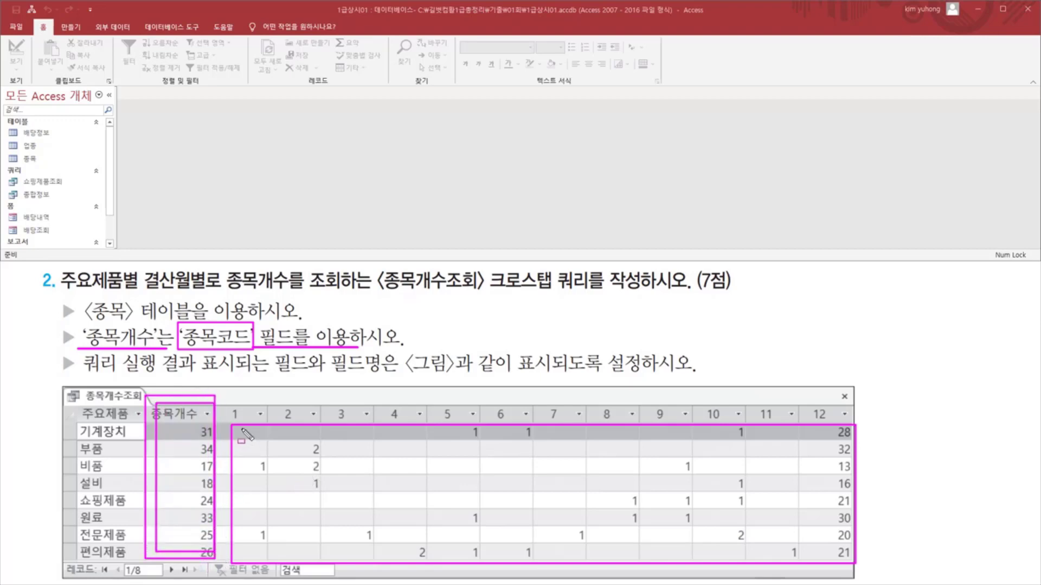
mouse_move(242, 430)
left_mouse_down()
mouse_move(677, 554)
mouse_move(841, 569)
mouse_move(849, 559)
left_mouse_up()
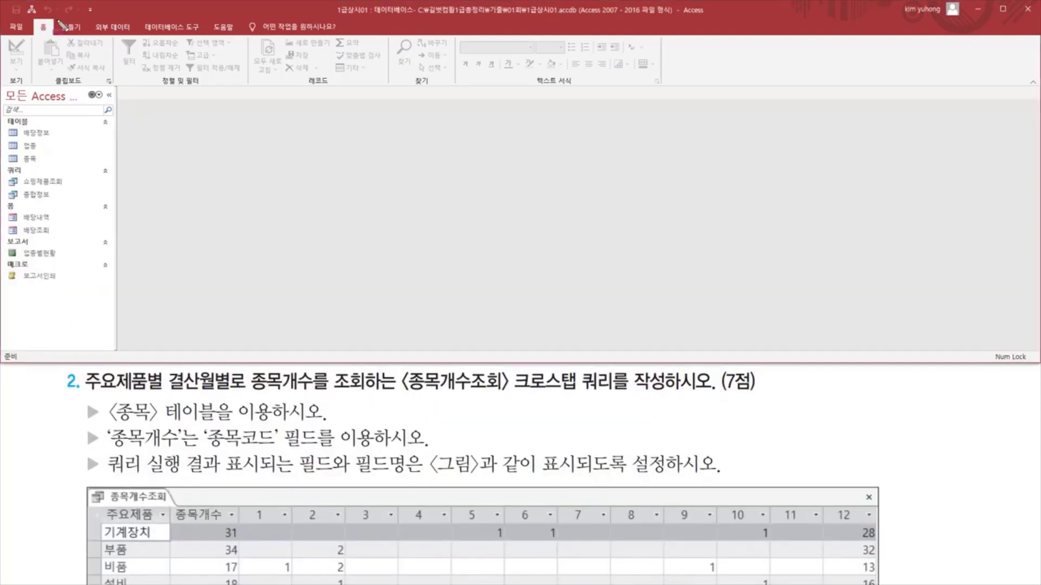
Create a new query in design view and add the 종목 table to it
left_click(70, 26)
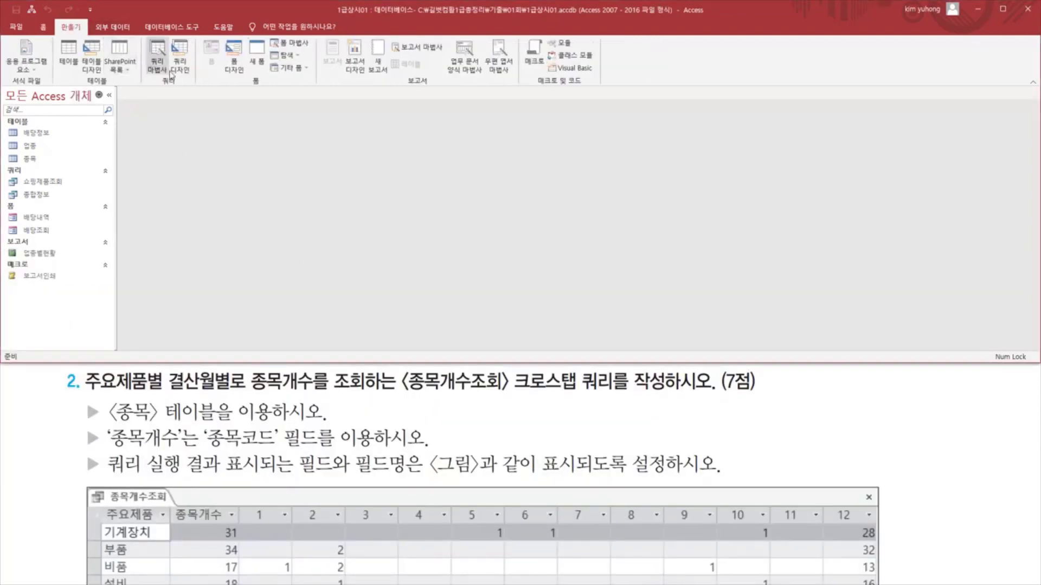
left_click(177, 65)
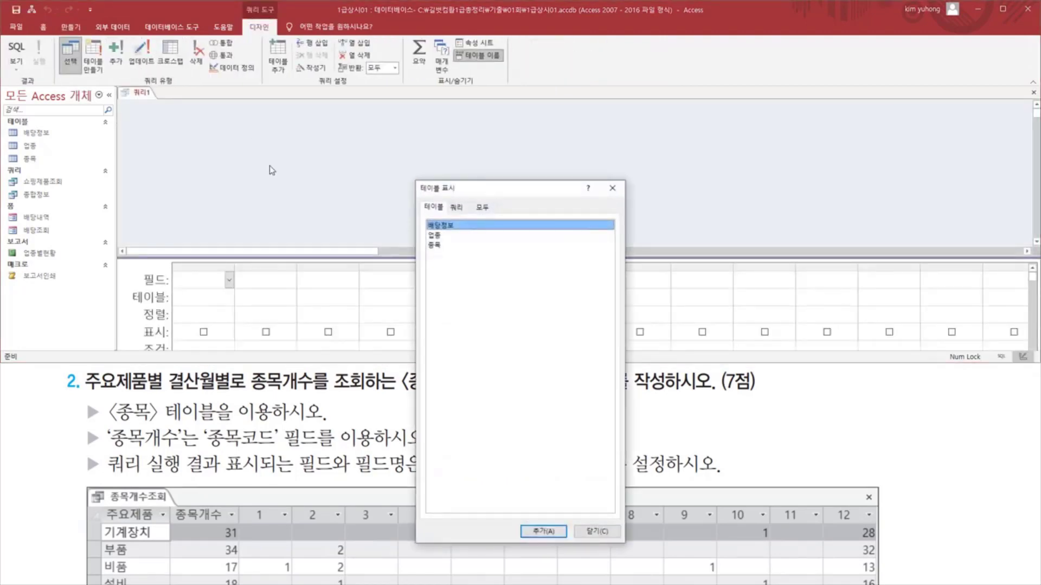
mouse_move(107, 399)
left_mouse_down()
mouse_move(135, 428)
mouse_move(293, 436)
mouse_move(282, 423)
left_mouse_up()
key("Escape")
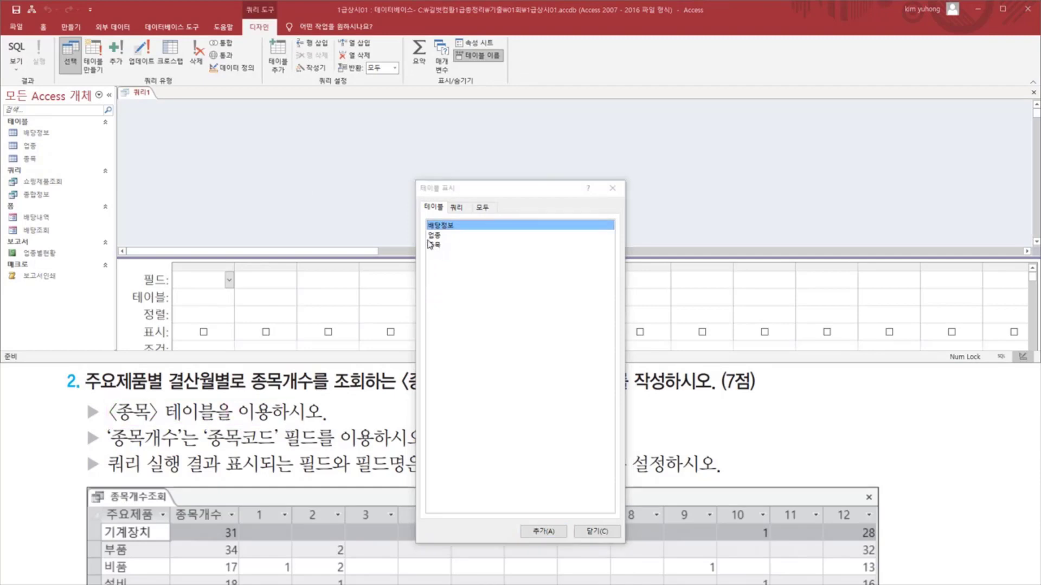
left_click(434, 245)
double_click(440, 246)
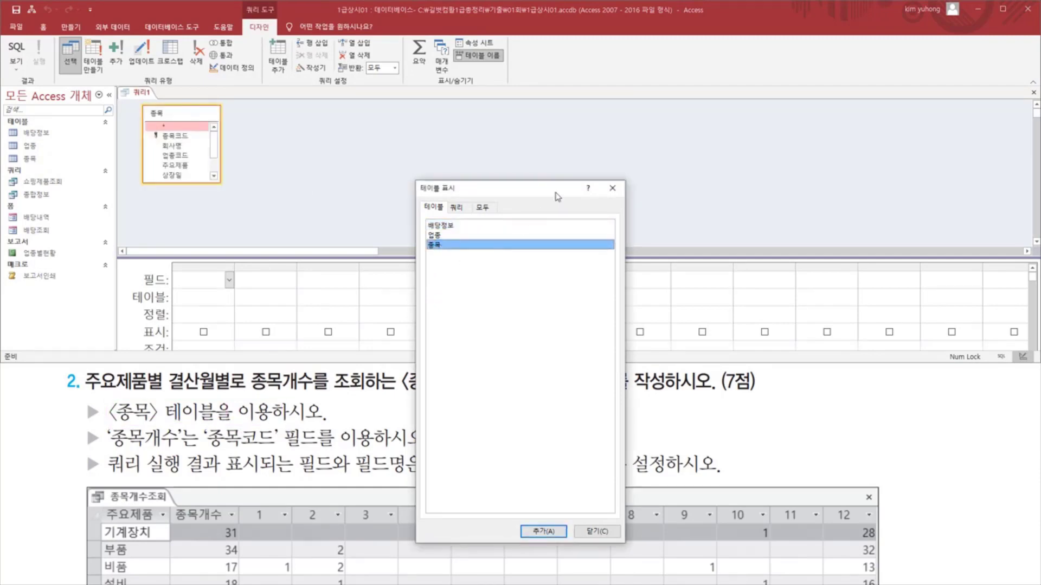
left_click(613, 188)
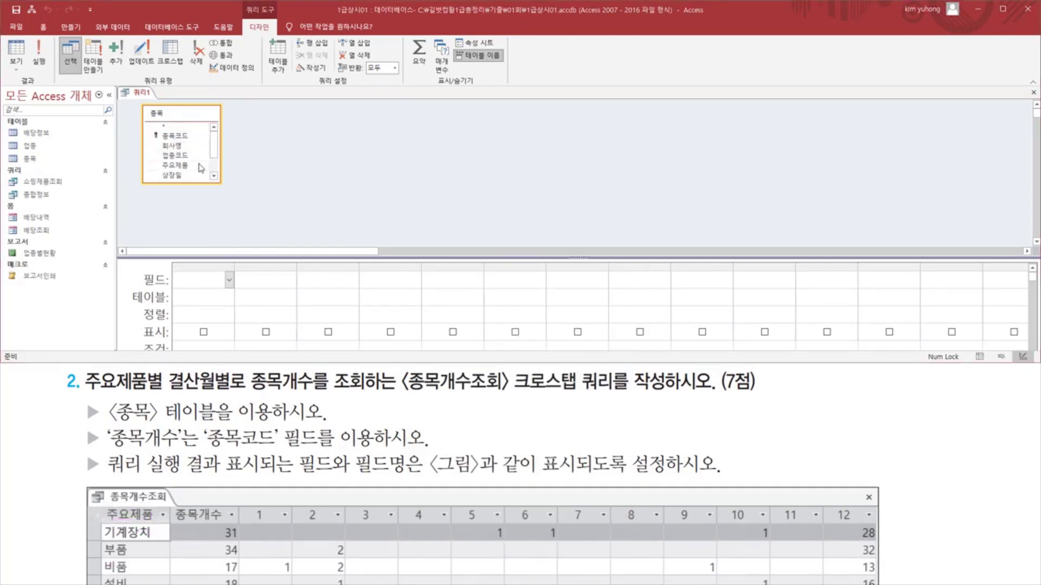
Add the 주요제품 and 결산월 fields of the 종목 table to the query design grid
double_click(179, 165)
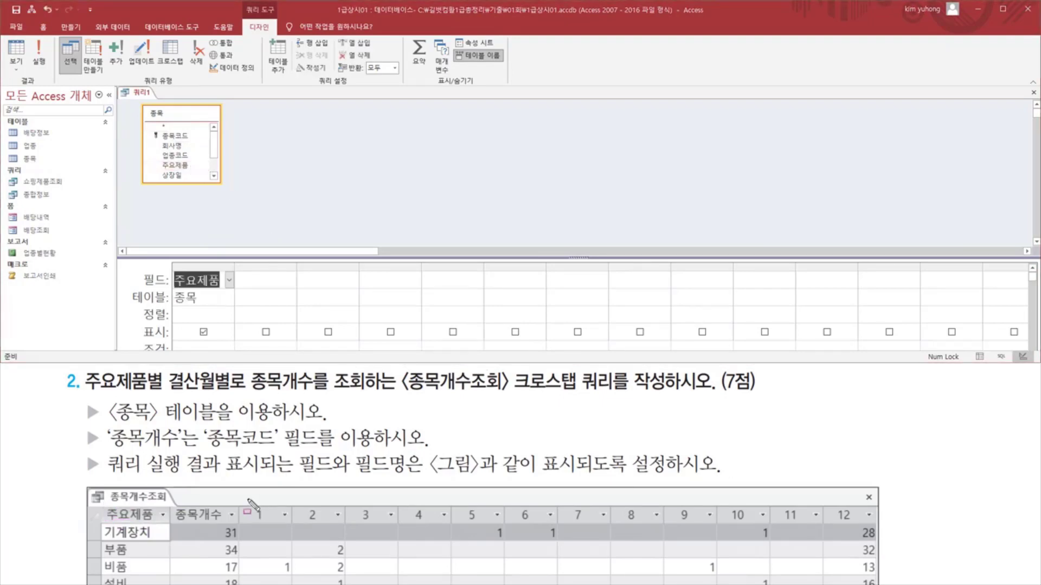
mouse_move(248, 499)
left_mouse_down()
mouse_move(271, 534)
mouse_move(873, 526)
left_mouse_up()
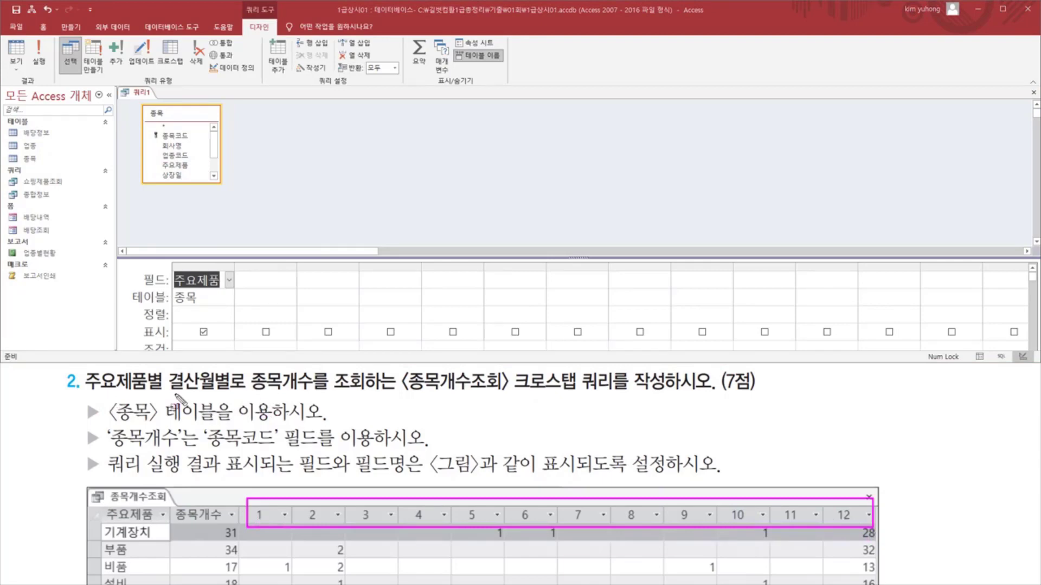
left_click_drag(169, 391, 217, 391)
key("Escape")
scroll(216, 172, "down", 1)
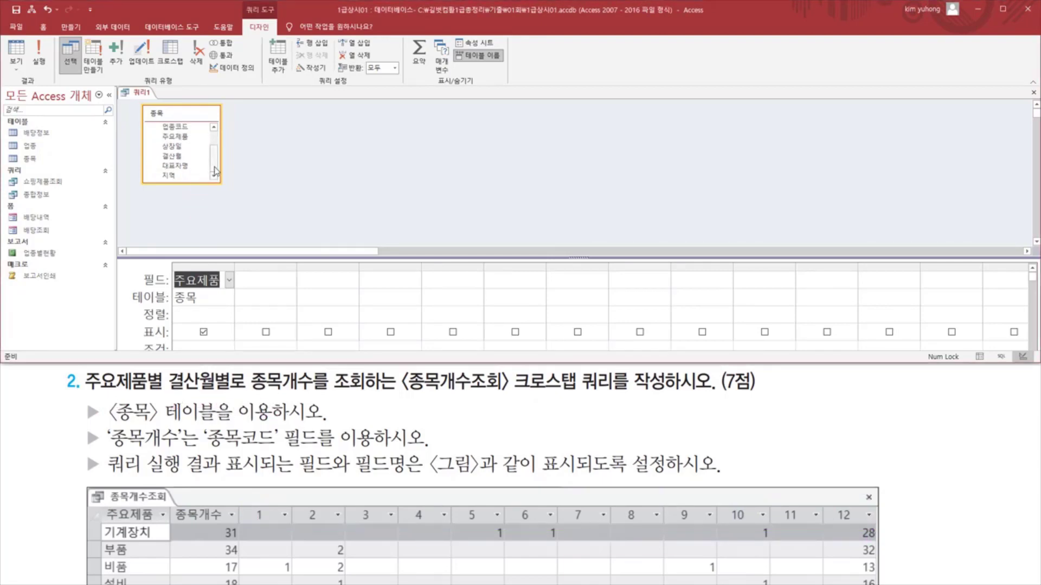
left_click(181, 158)
double_click(176, 159)
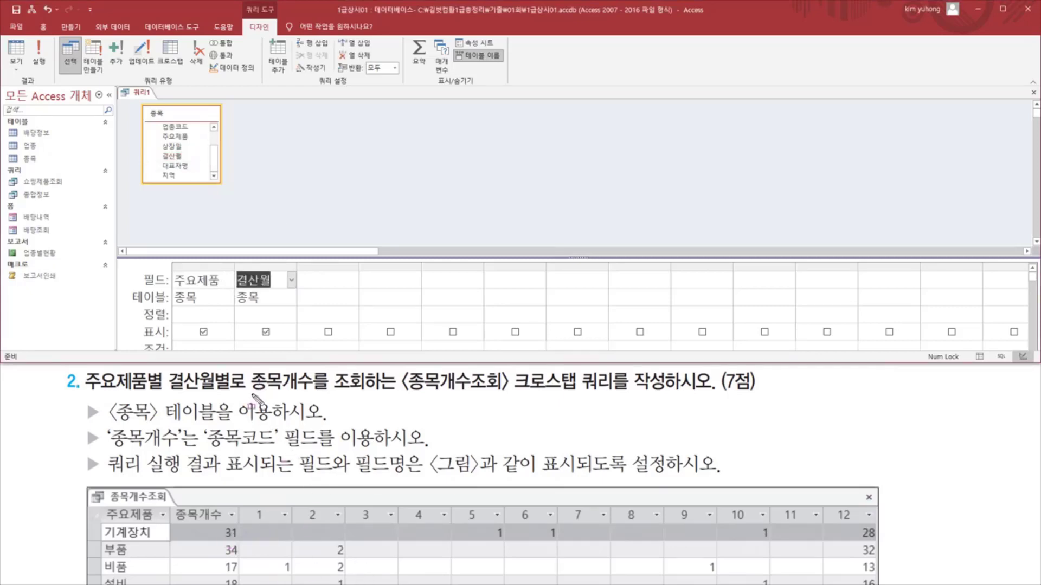
Add the 종목코드 field to the query design grid twice, after the 결산월 column
left_click_drag(250, 394, 313, 369)
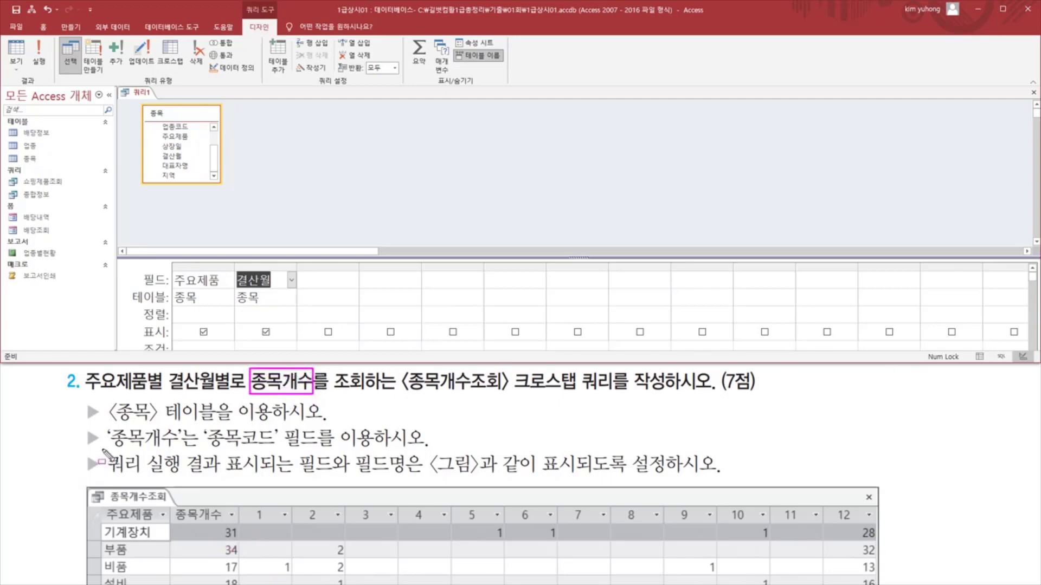
left_click_drag(102, 450, 319, 449)
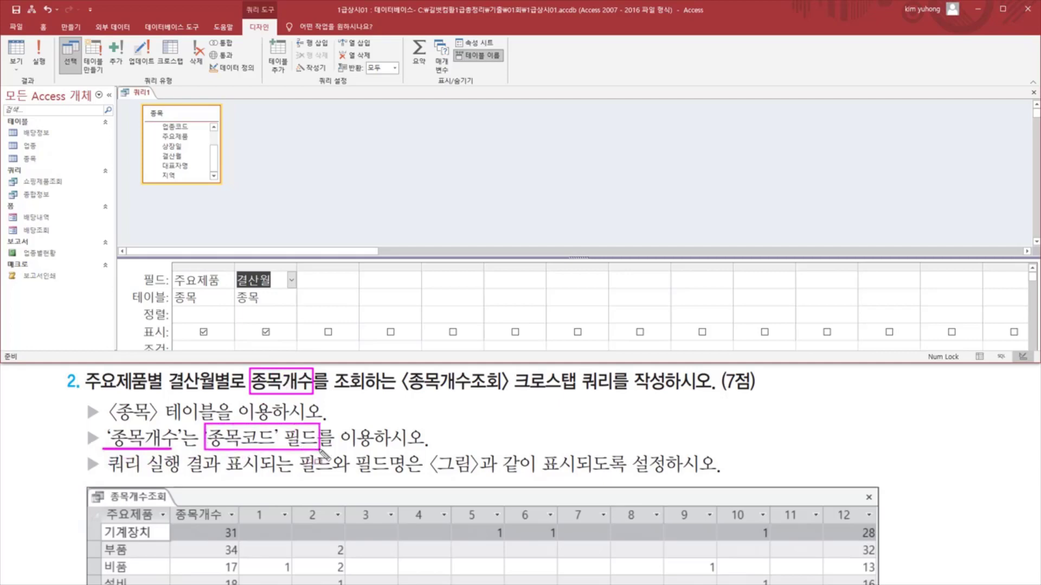
key("Escape")
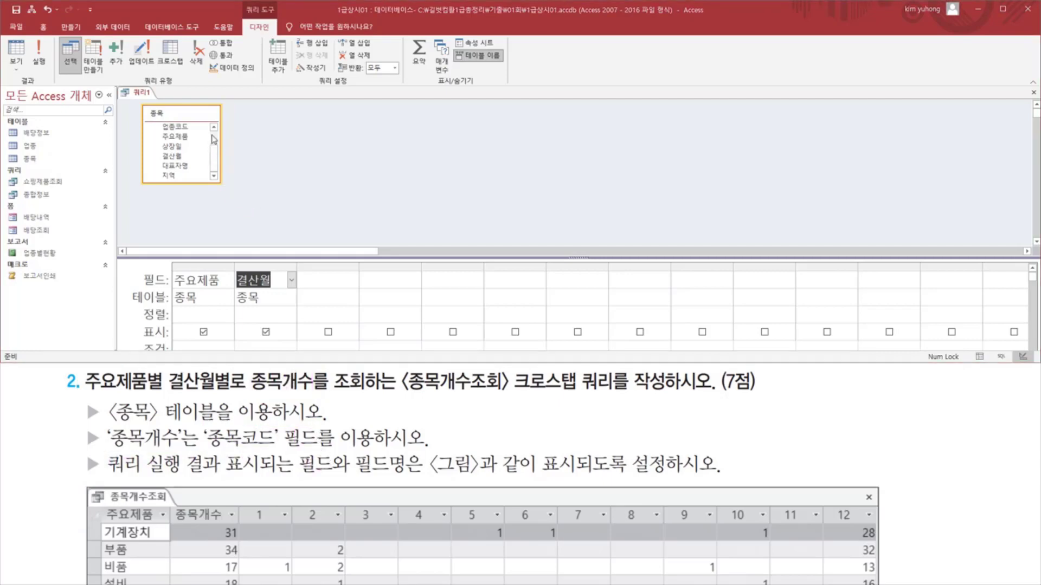
scroll(209, 142, "up", 2)
double_click(188, 137)
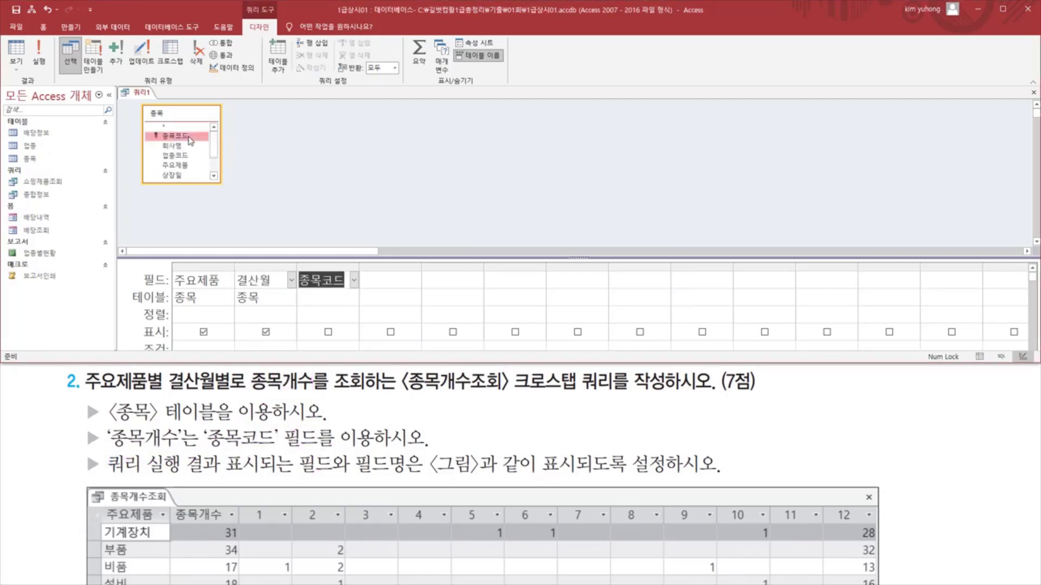
double_click(188, 137)
key("ctrl+2")
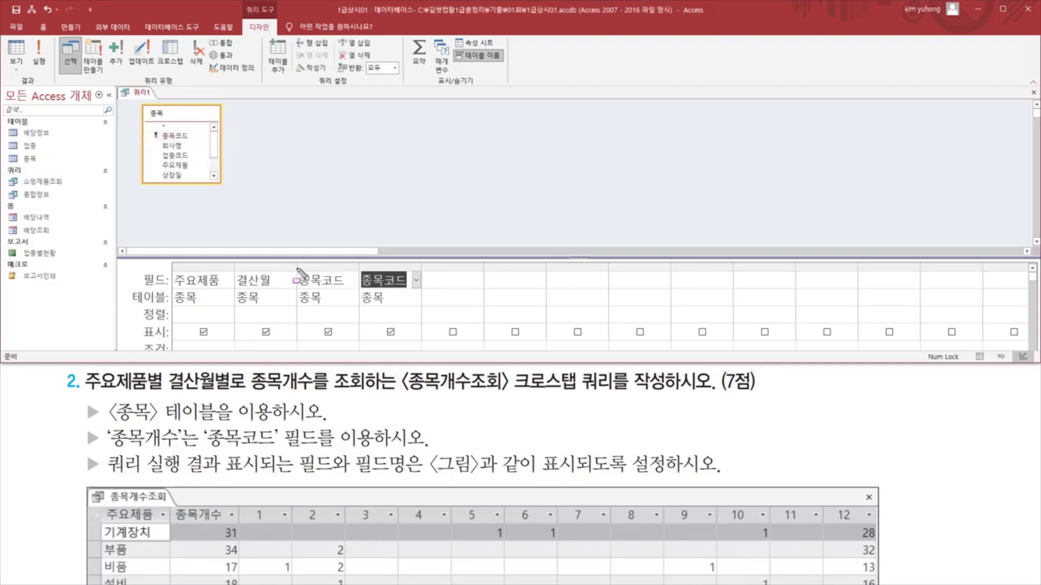
left_click_drag(296, 268, 347, 318)
mouse_move(363, 266)
left_mouse_down()
mouse_move(391, 324)
mouse_move(418, 328)
left_mouse_up()
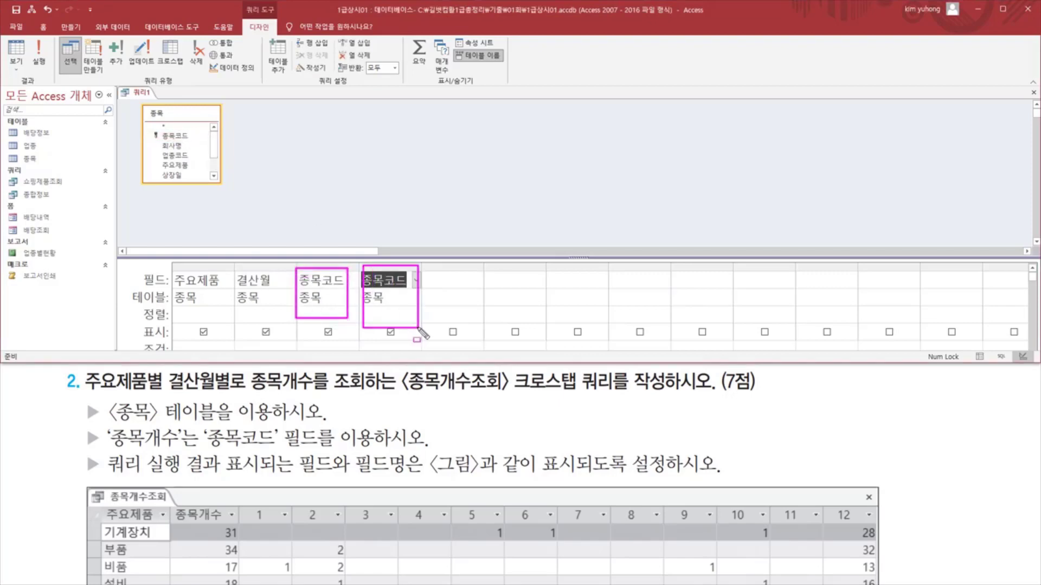
key("e")
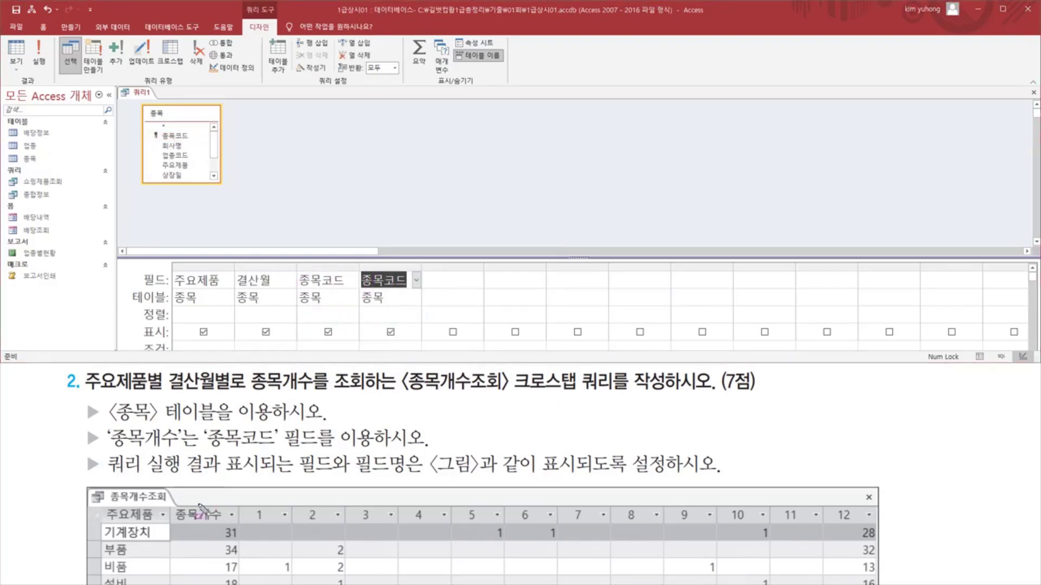
left_click_drag(175, 501, 235, 584)
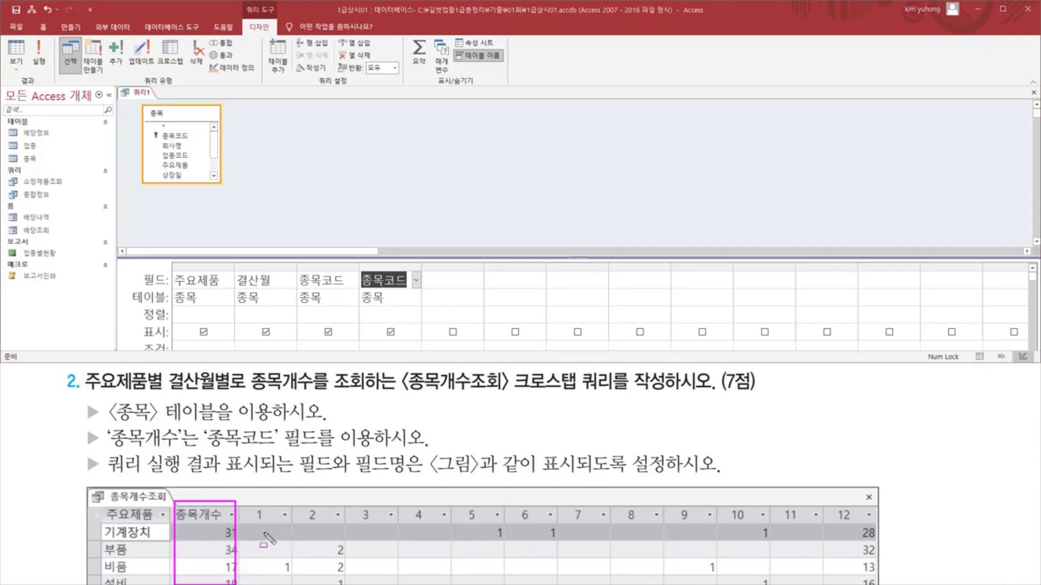
mouse_move(256, 525)
left_mouse_down()
mouse_move(274, 551)
mouse_move(876, 584)
left_mouse_up()
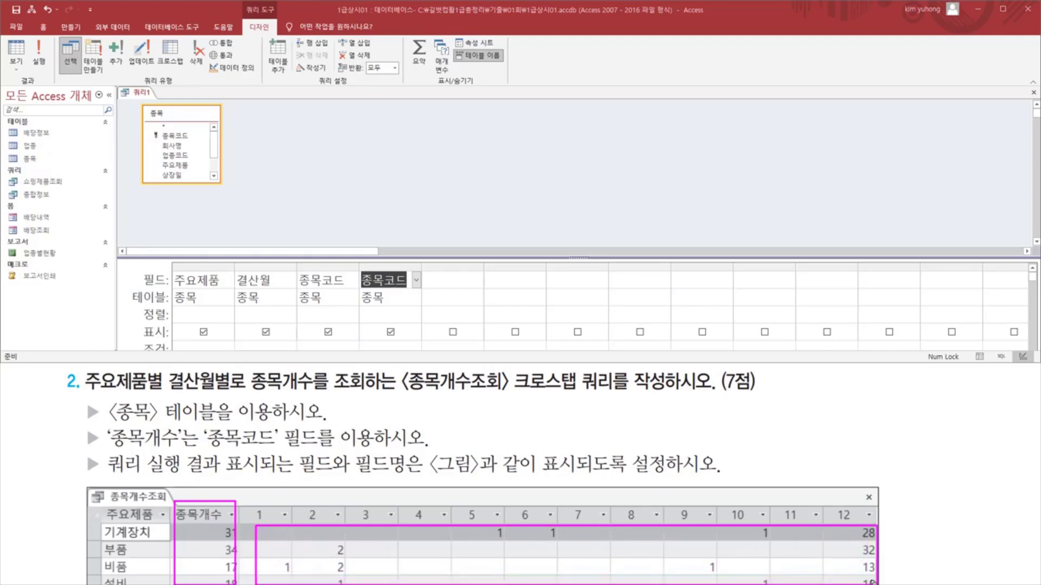
left_click_drag(299, 265, 350, 309)
mouse_move(360, 262)
left_mouse_down()
mouse_move(374, 301)
mouse_move(412, 310)
left_mouse_up()
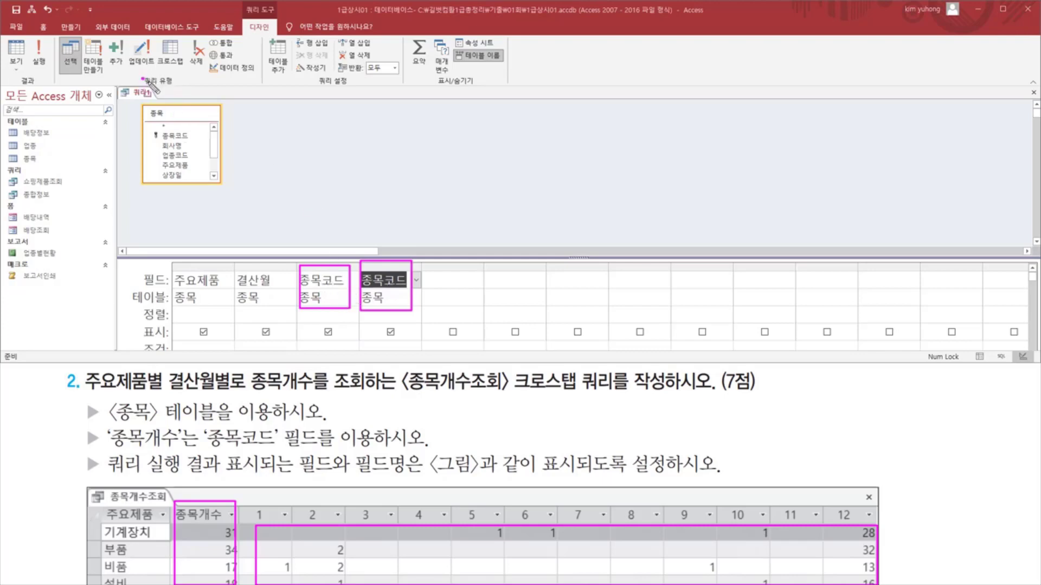
left_click_drag(142, 78, 189, 88)
left_click_drag(162, 35, 189, 71)
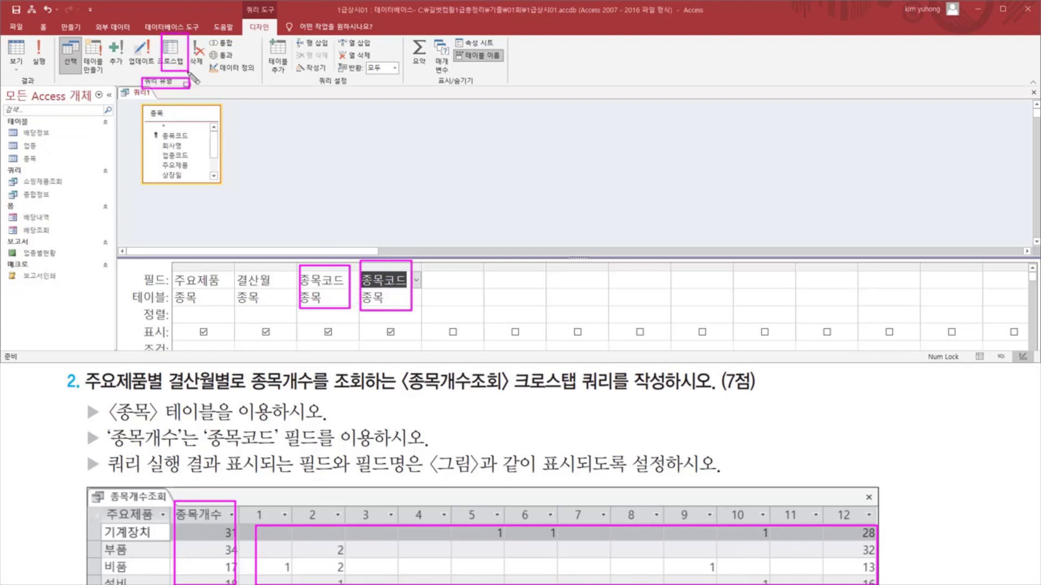
Convert the query to a crosstab query and enlarge the design grid area to show its lower rows
left_click(170, 51)
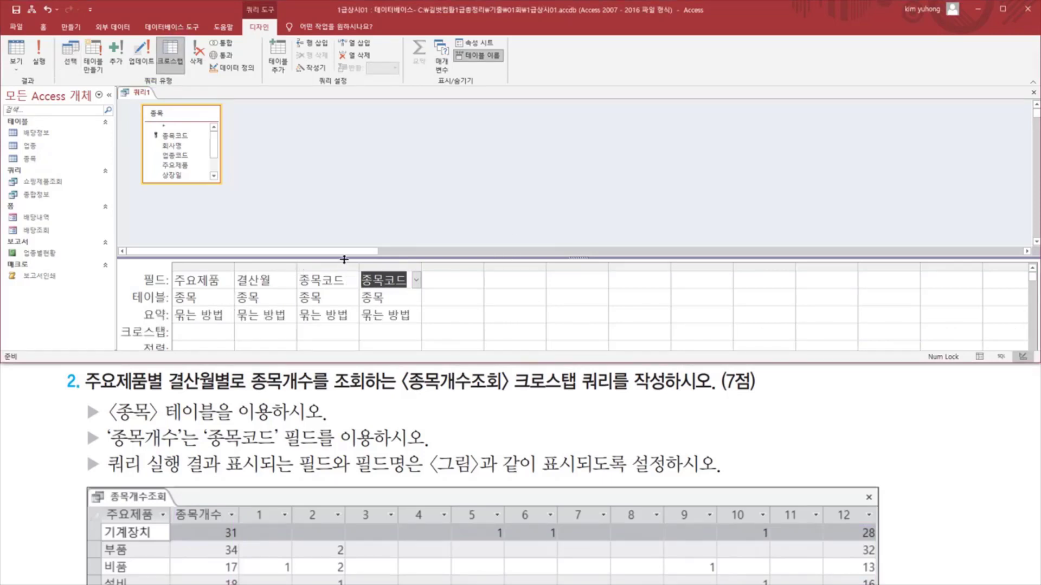
left_click_drag(344, 260, 344, 219)
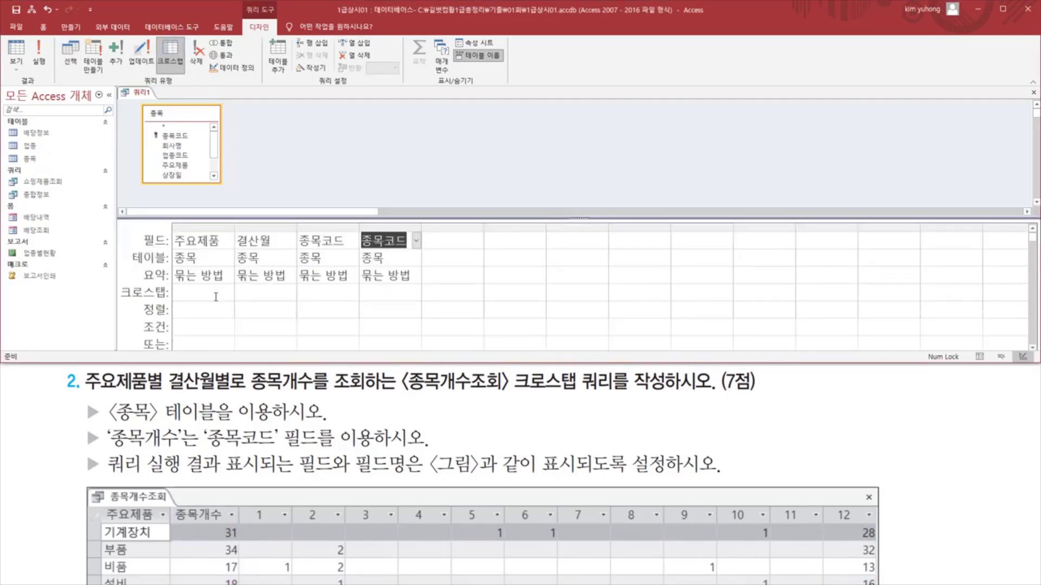
mouse_move(120, 284)
left_mouse_down()
mouse_move(130, 301)
mouse_move(411, 303)
left_mouse_up()
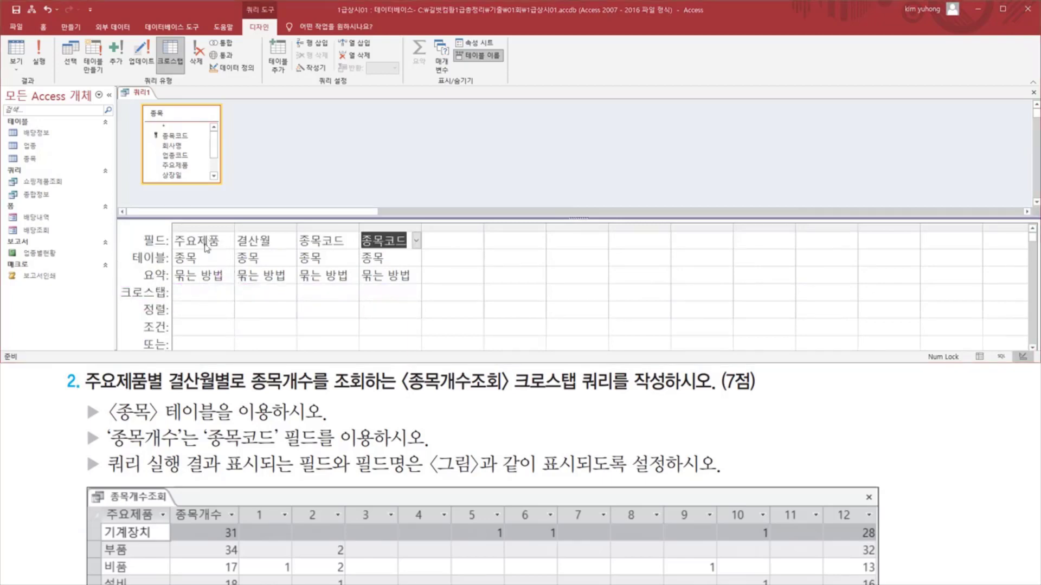
Set the crosstab role of 주요제품 to 행 머리글 and that of 결산월 to 열 머리글
left_click(197, 295)
left_click(230, 294)
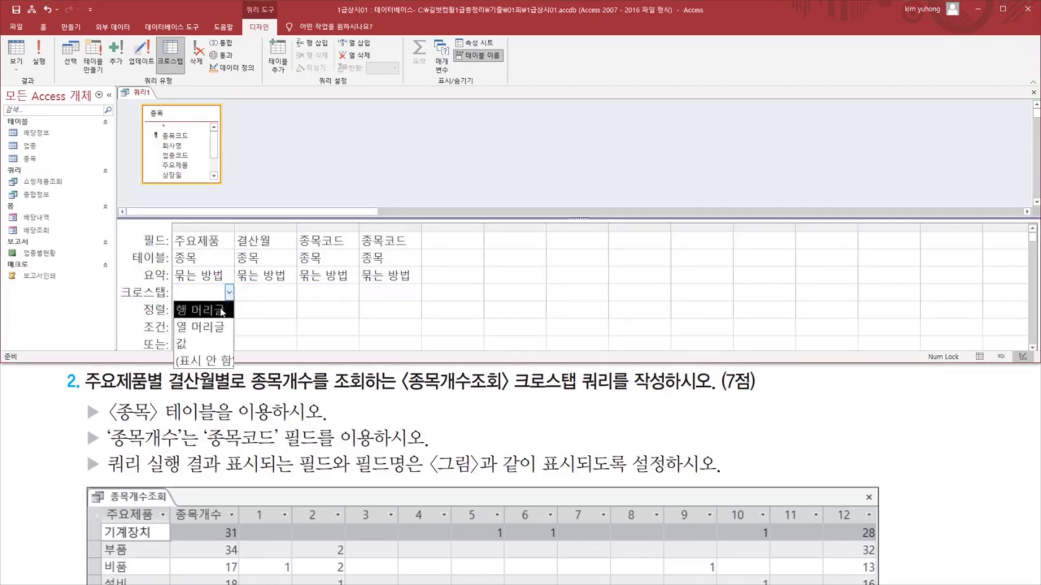
left_click(221, 305)
left_click(264, 245)
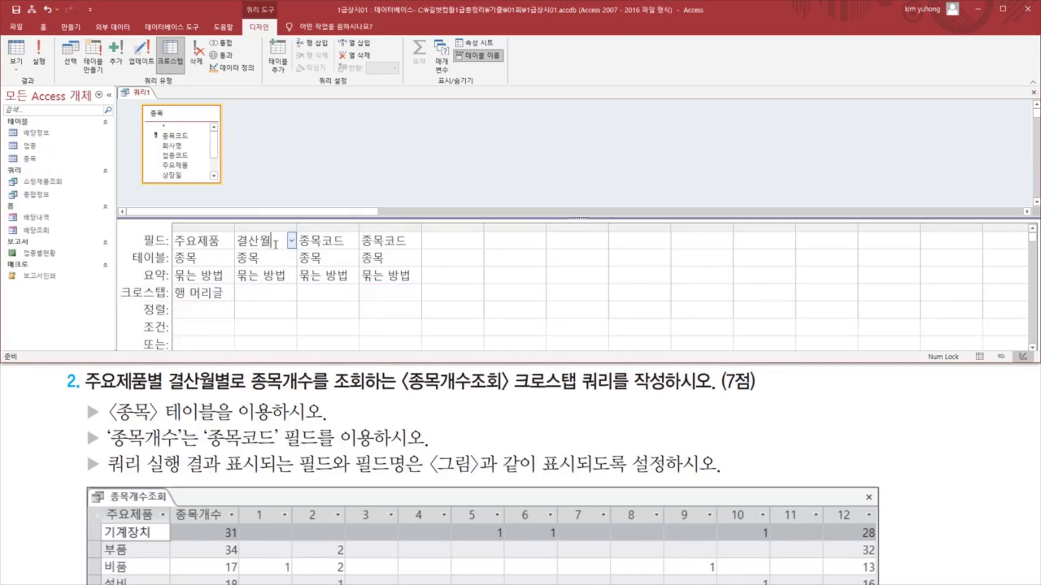
left_click(286, 293)
left_click(291, 293)
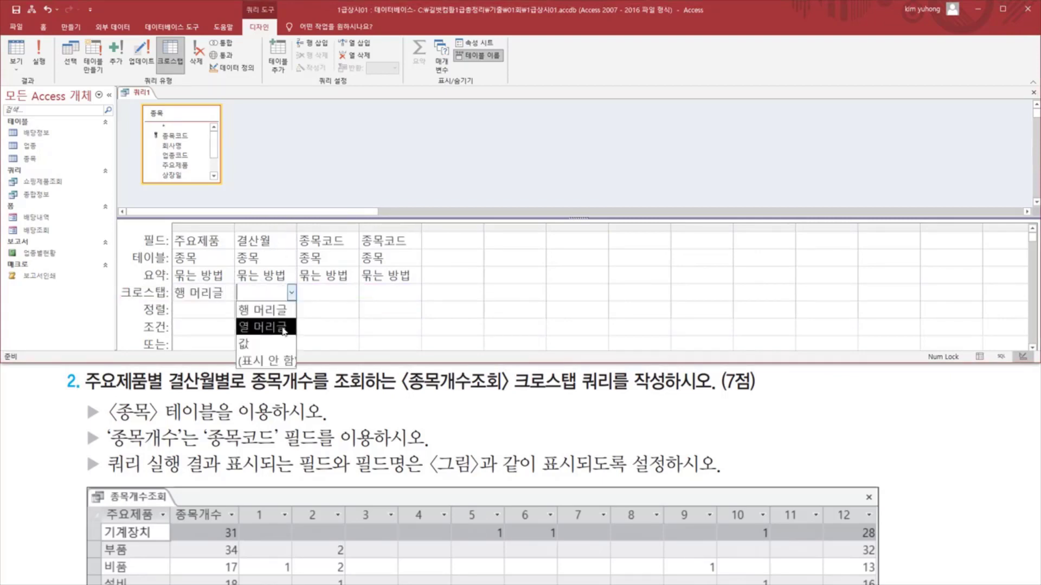
left_click(284, 327)
Set the crosstab role of the first 종목코드 column to 행 머리글
left_click(323, 242)
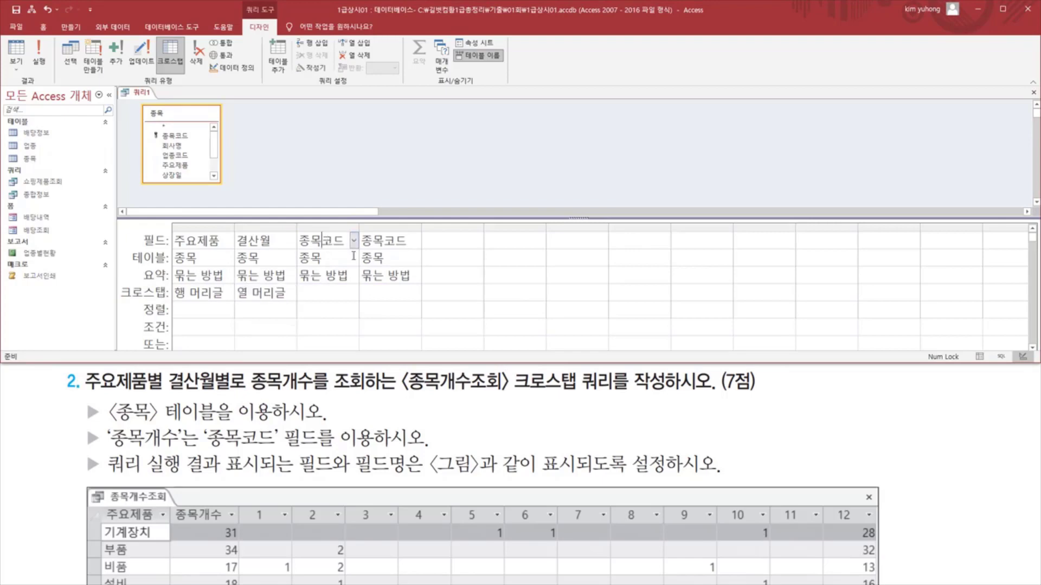
mouse_move(175, 501)
left_mouse_down()
mouse_move(214, 520)
mouse_move(233, 547)
mouse_move(237, 584)
left_mouse_up()
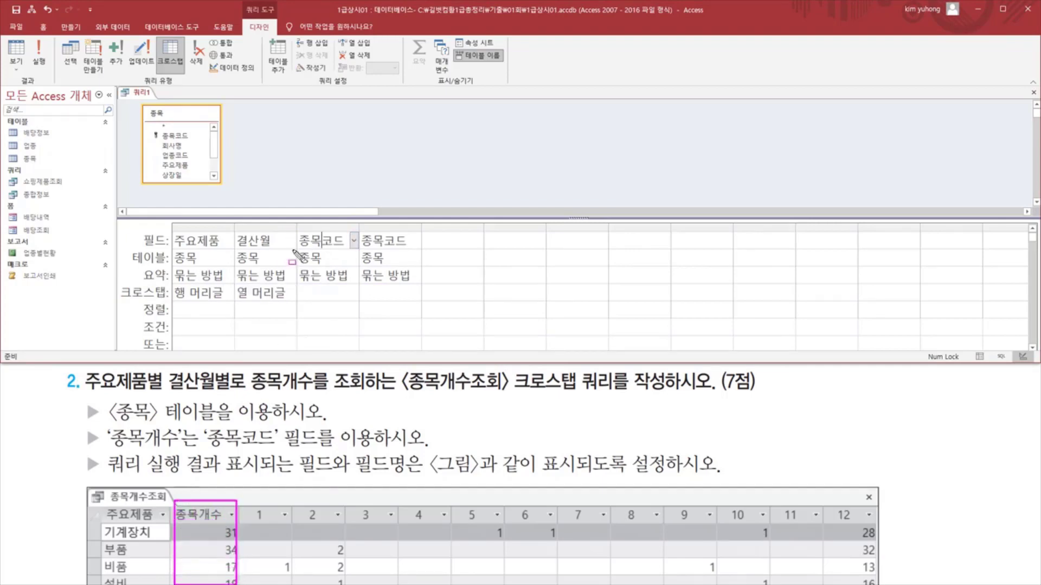
left_click(342, 293)
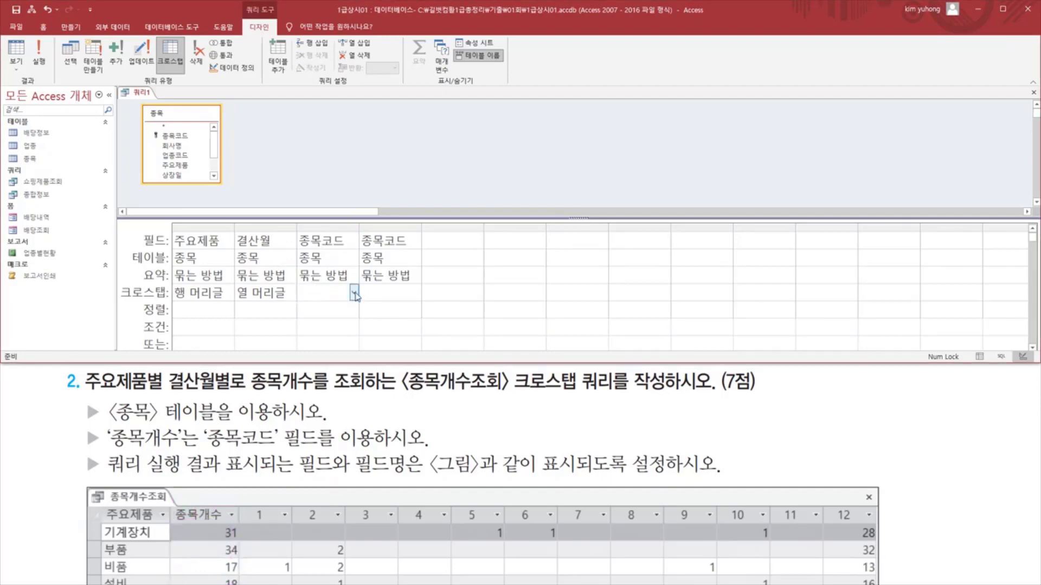
left_click(355, 294)
left_click(323, 310)
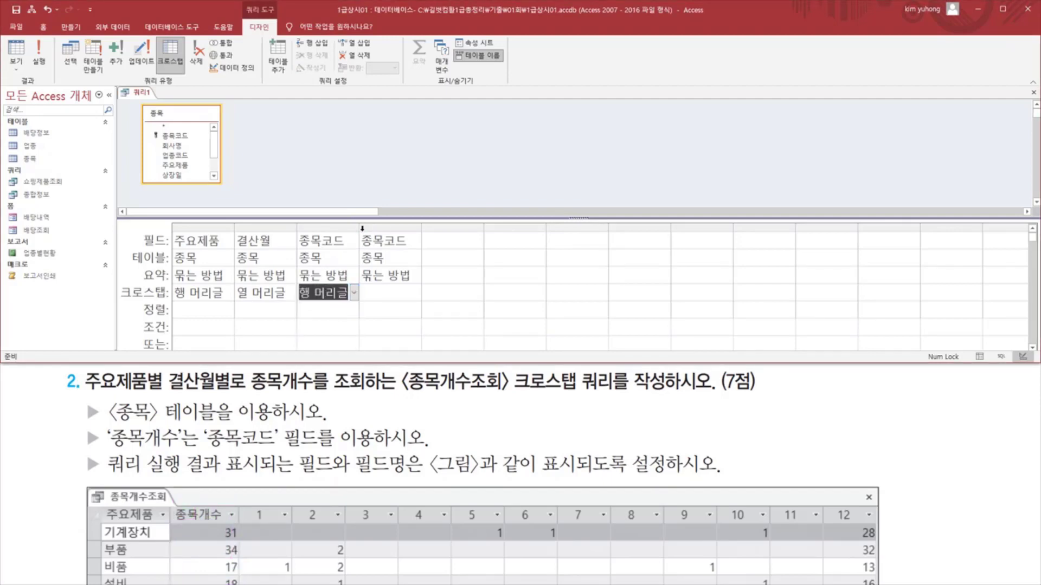
Widen the first 종목코드 column and give its field the alias 종목개수
left_click_drag(358, 226, 424, 227)
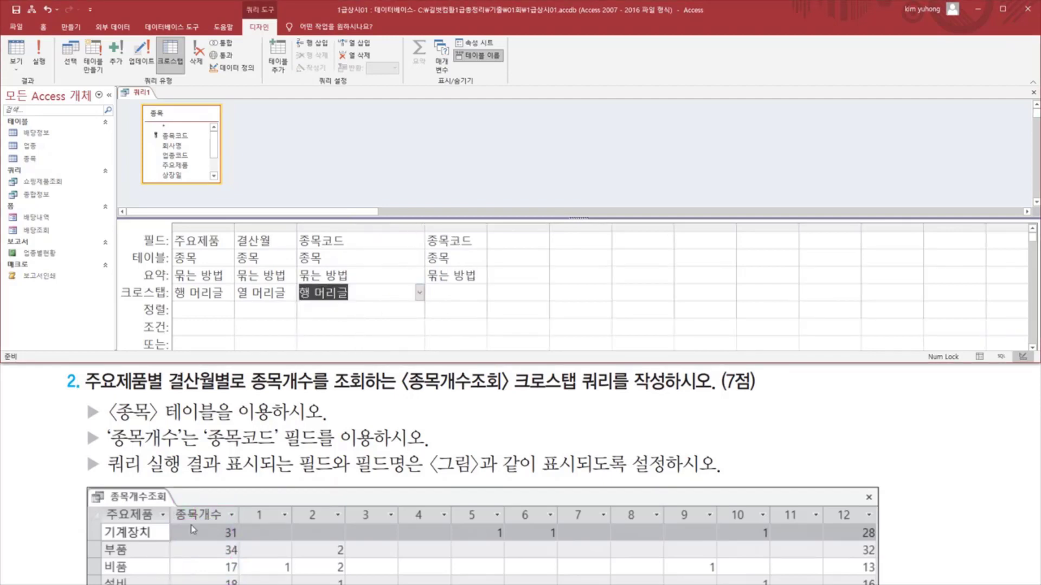
mouse_move(171, 505)
left_mouse_down()
mouse_move(190, 524)
mouse_move(232, 524)
left_mouse_up()
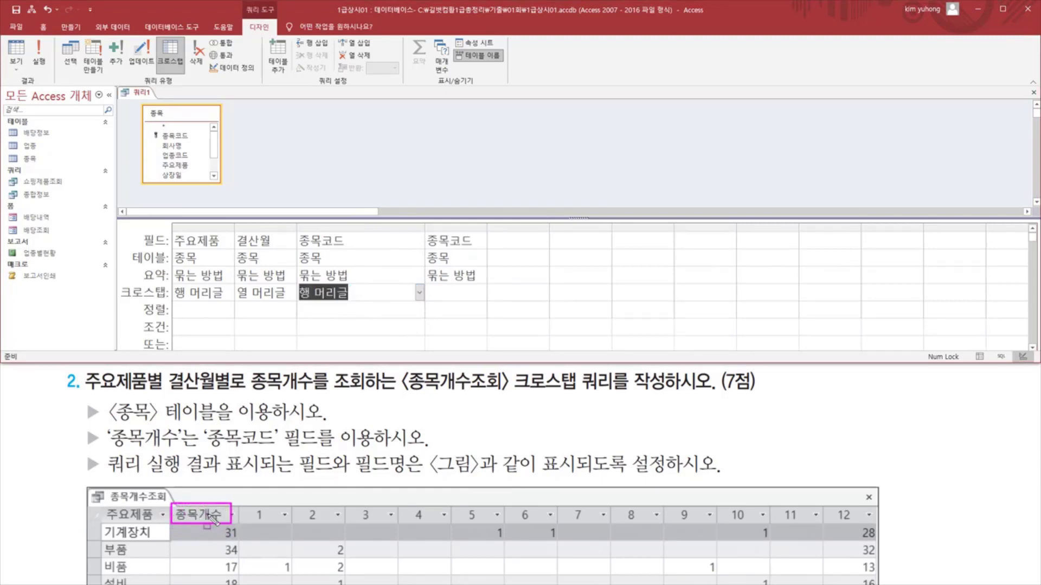
key("Escape")
left_click_drag(301, 241, 347, 243)
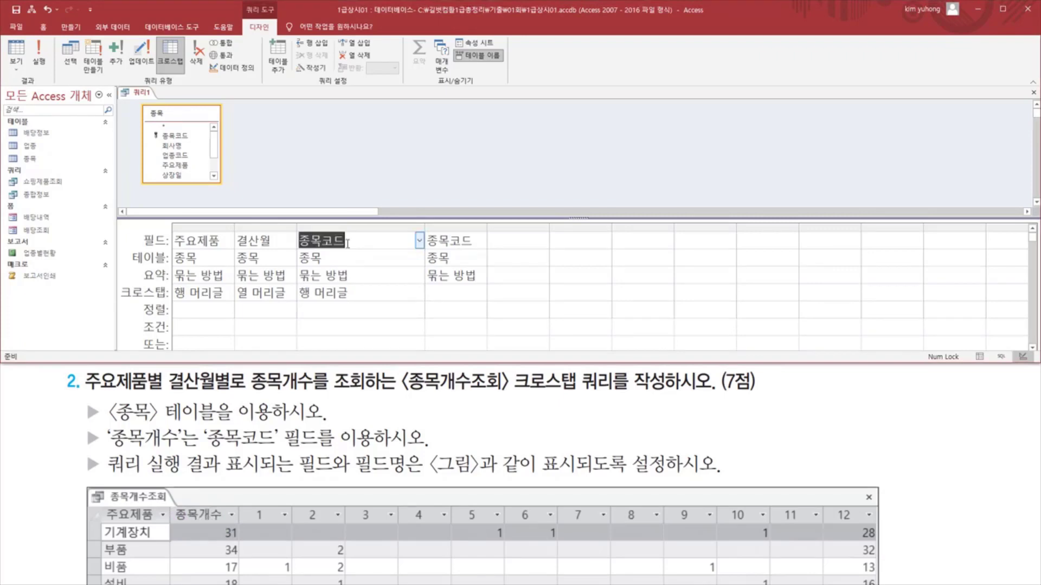
key("Home")
type("종ㅁ")
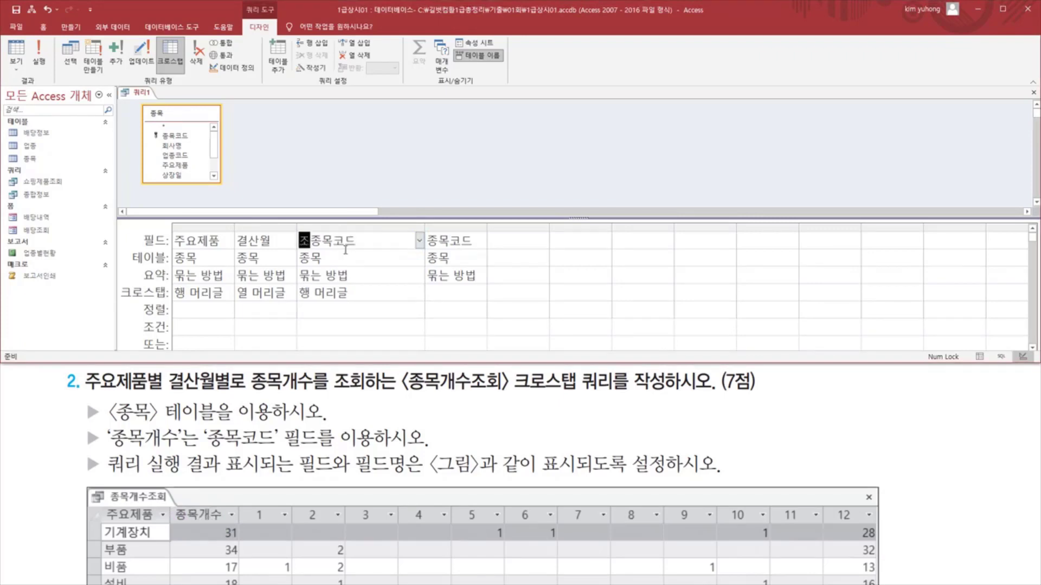
type("개수:")
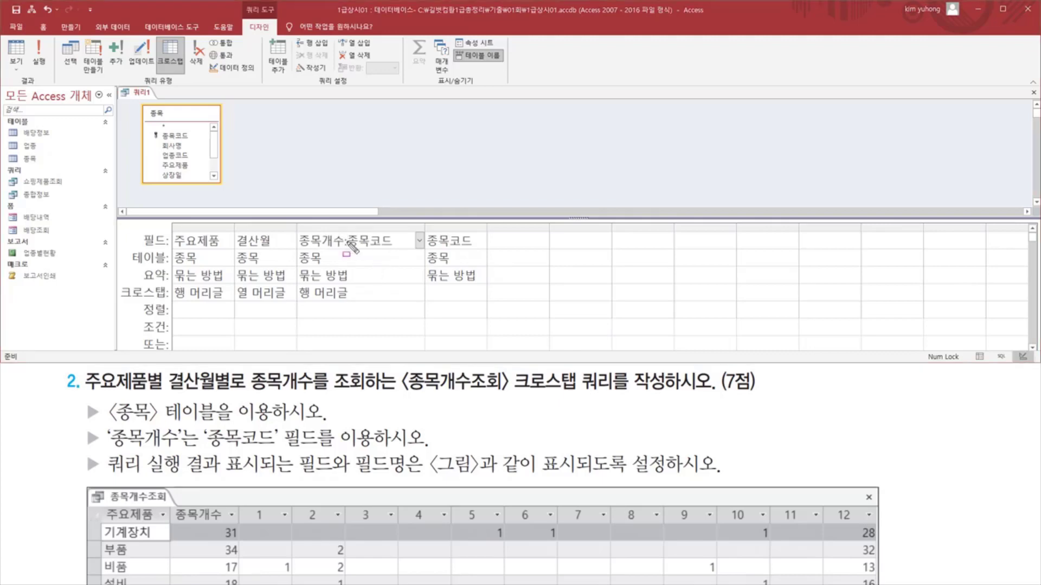
Set the summary function of the 종목개수 column to 개수
left_click_drag(345, 249, 393, 249)
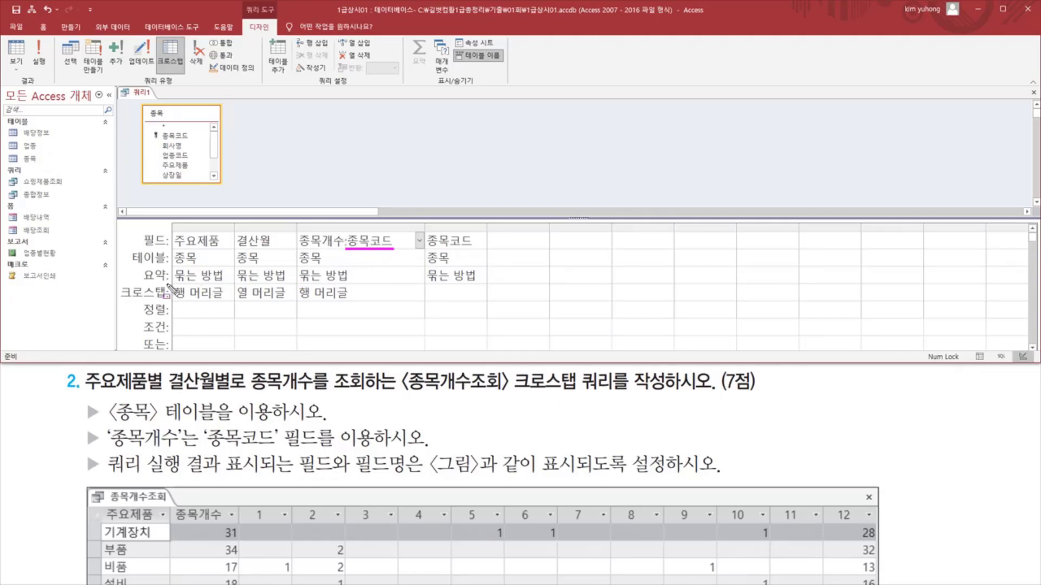
left_click_drag(137, 268, 169, 283)
left_click(309, 274)
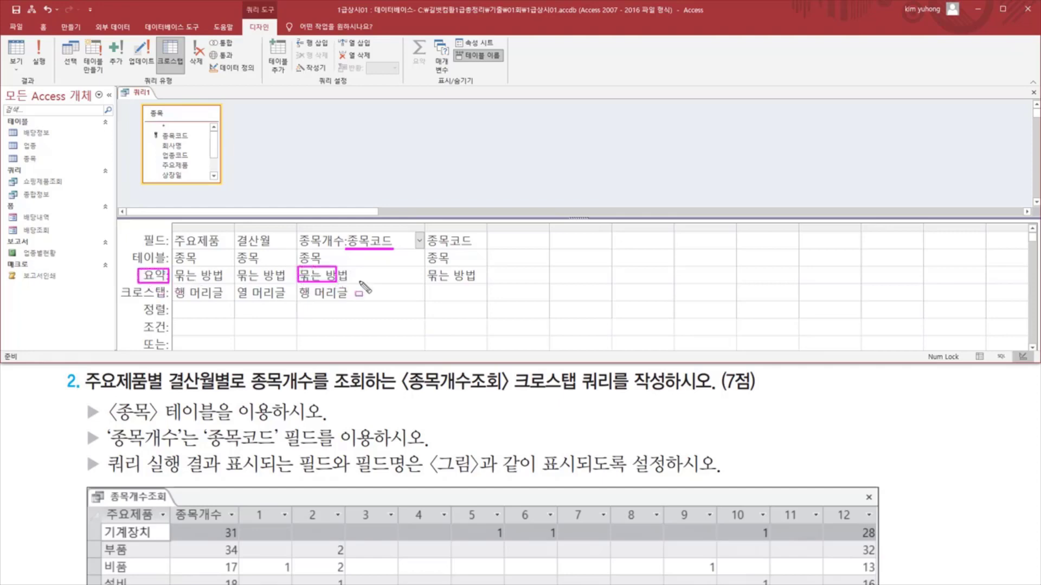
left_click(419, 276)
left_click(353, 377)
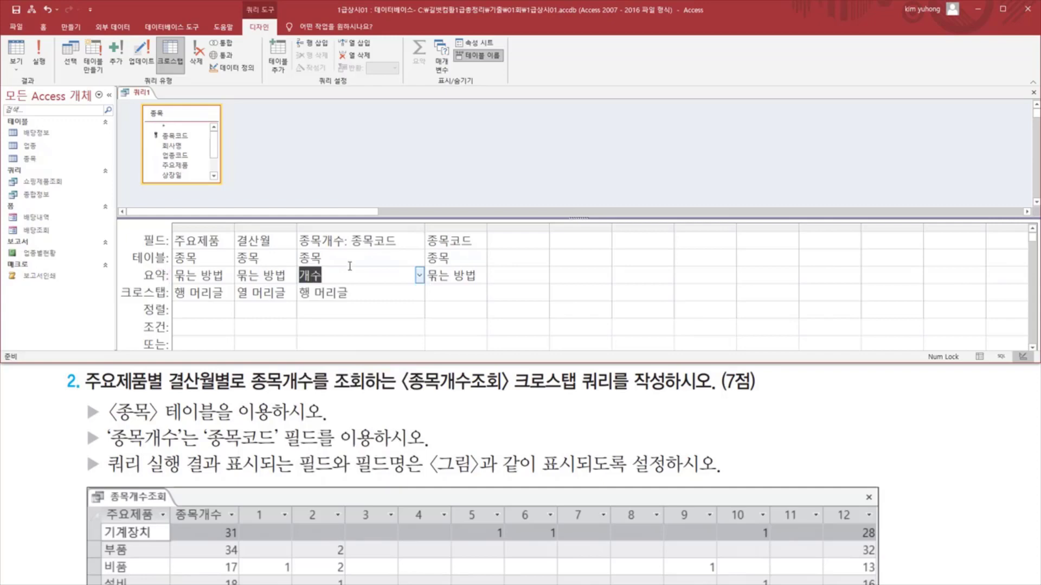
left_click_drag(350, 249, 401, 250)
left_click_drag(296, 267, 328, 286)
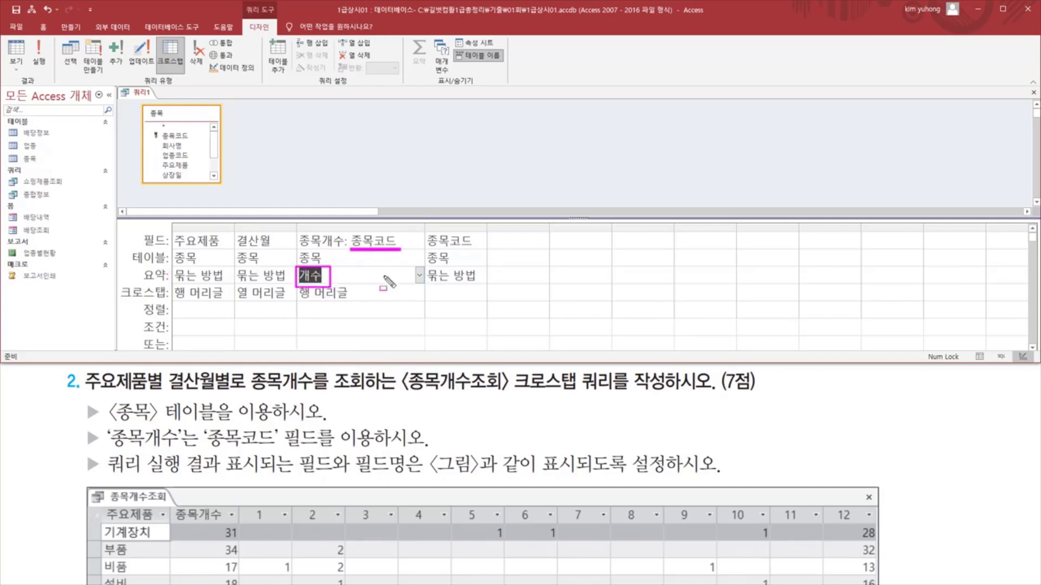
left_click_drag(297, 286, 353, 306)
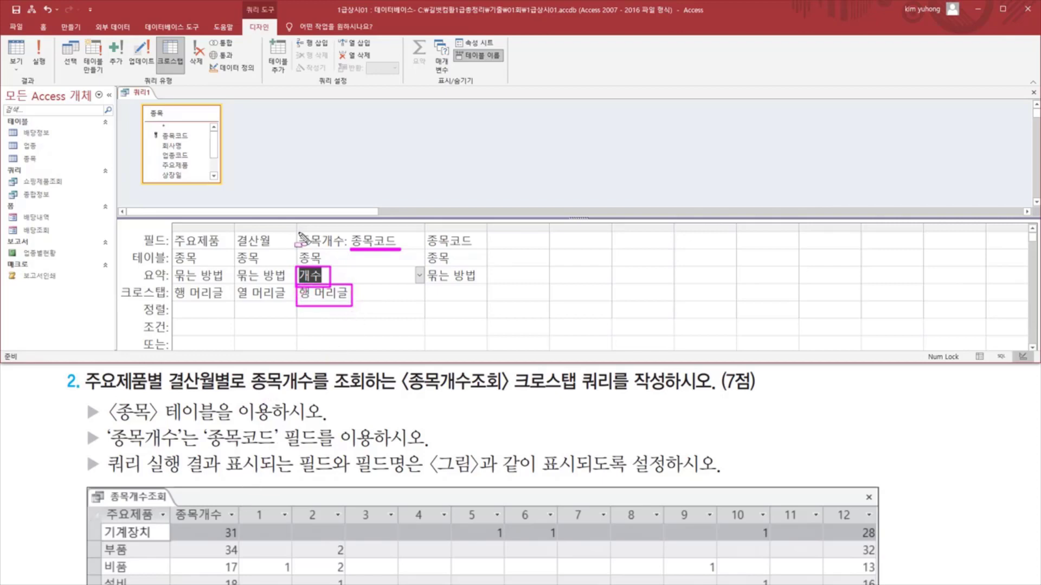
mouse_move(297, 234)
left_mouse_down()
mouse_move(345, 233)
mouse_move(296, 248)
left_mouse_up()
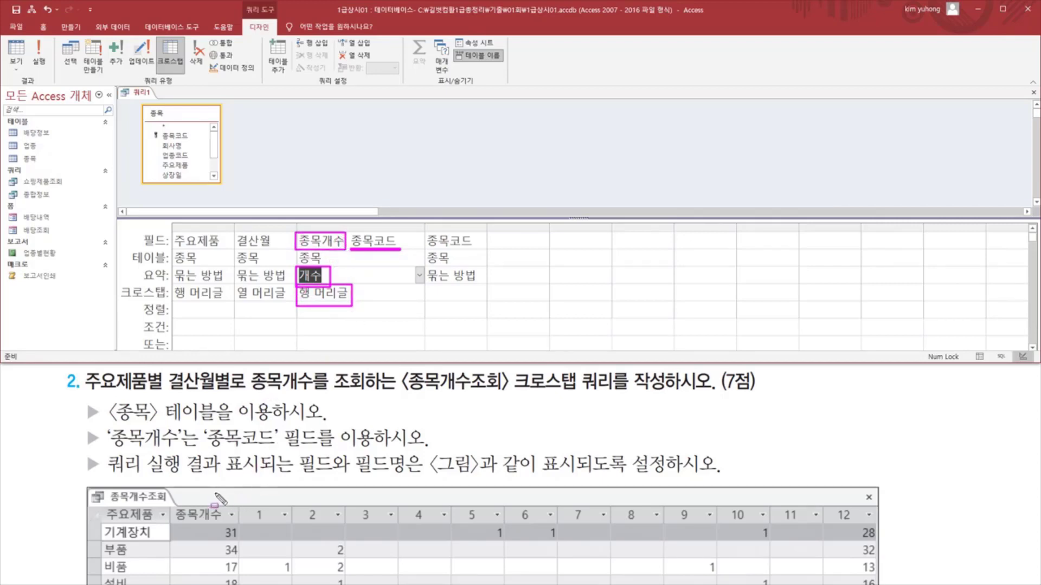
mouse_move(423, 228)
left_mouse_down()
mouse_move(423, 286)
mouse_move(492, 300)
left_mouse_up()
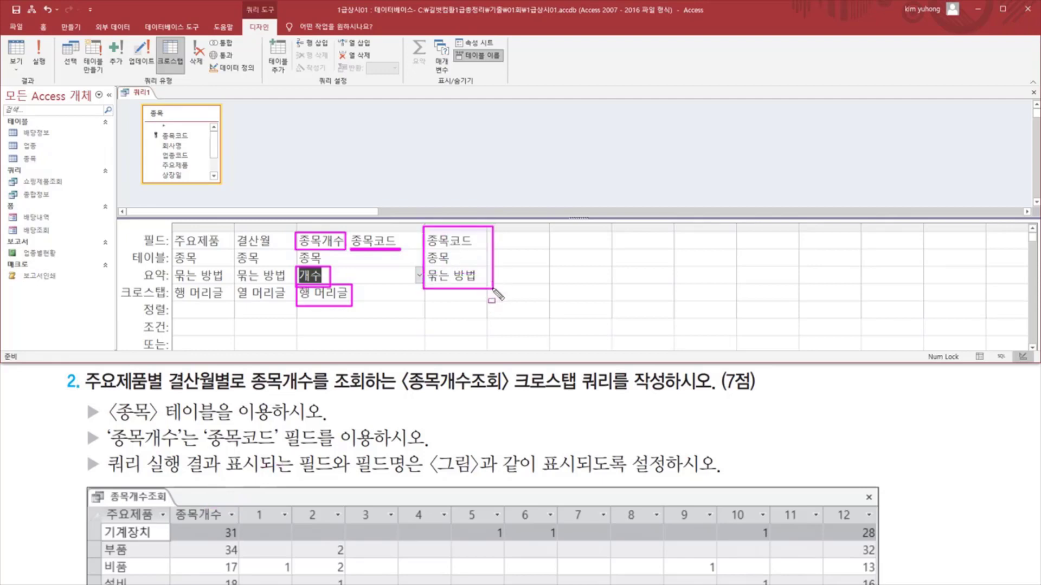
left_click_drag(249, 527, 689, 566)
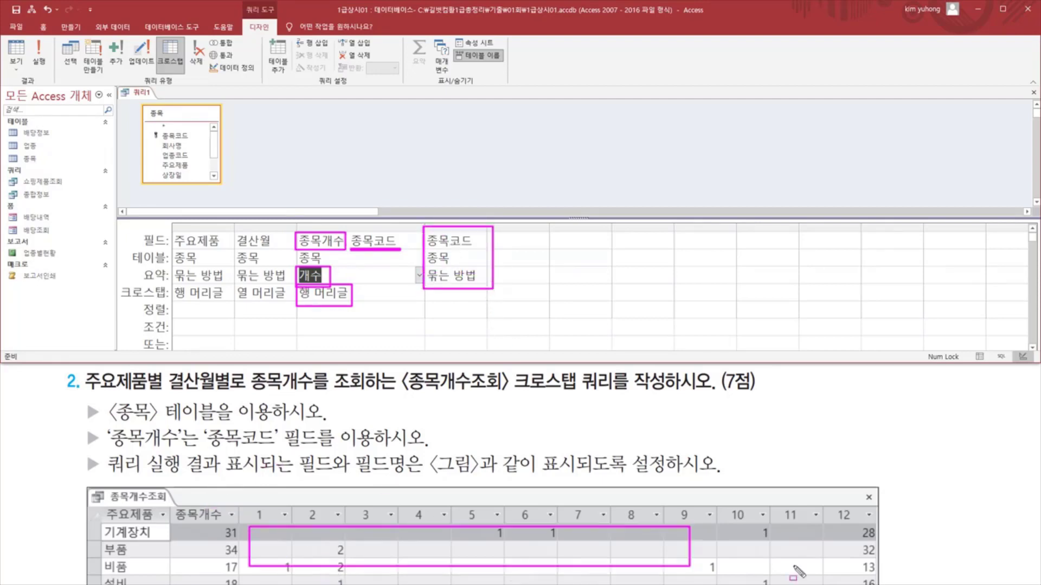
left_click_drag(797, 572, 876, 584)
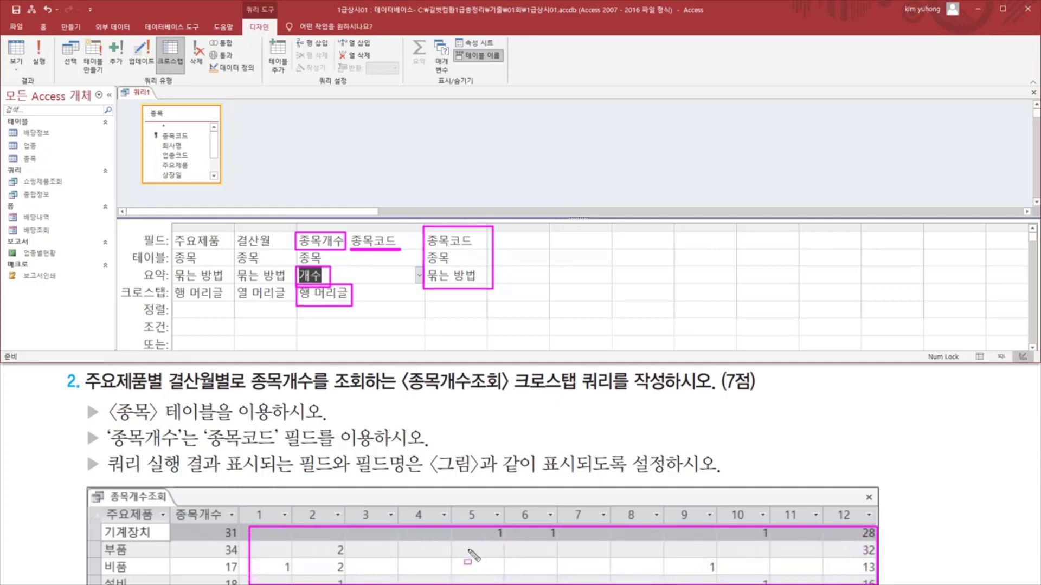
key("Escape")
Set the last 종목코드 column's summary function to 개수 and its crosstab role to 값
left_click(476, 244)
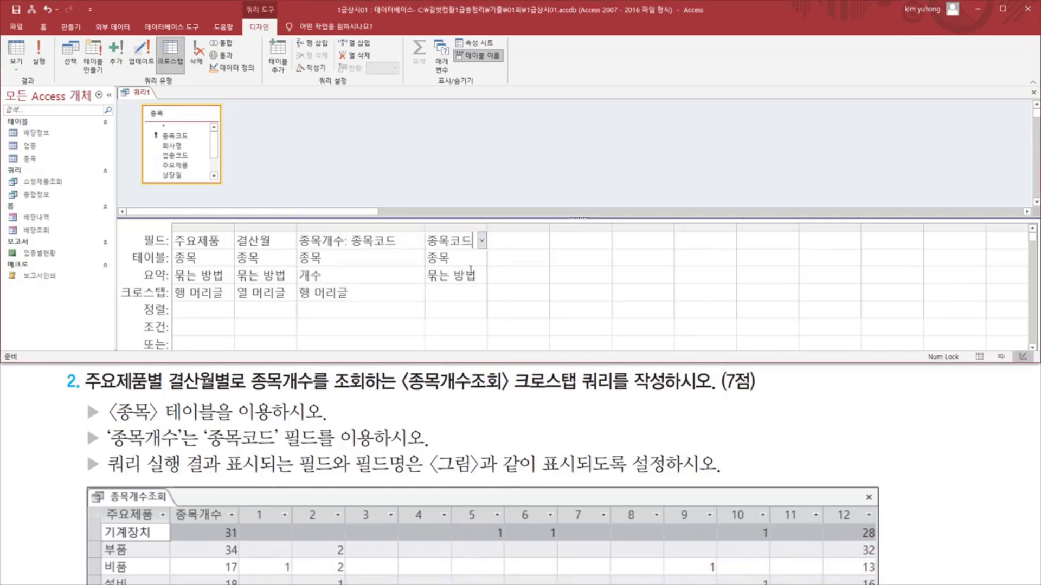
left_click(479, 275)
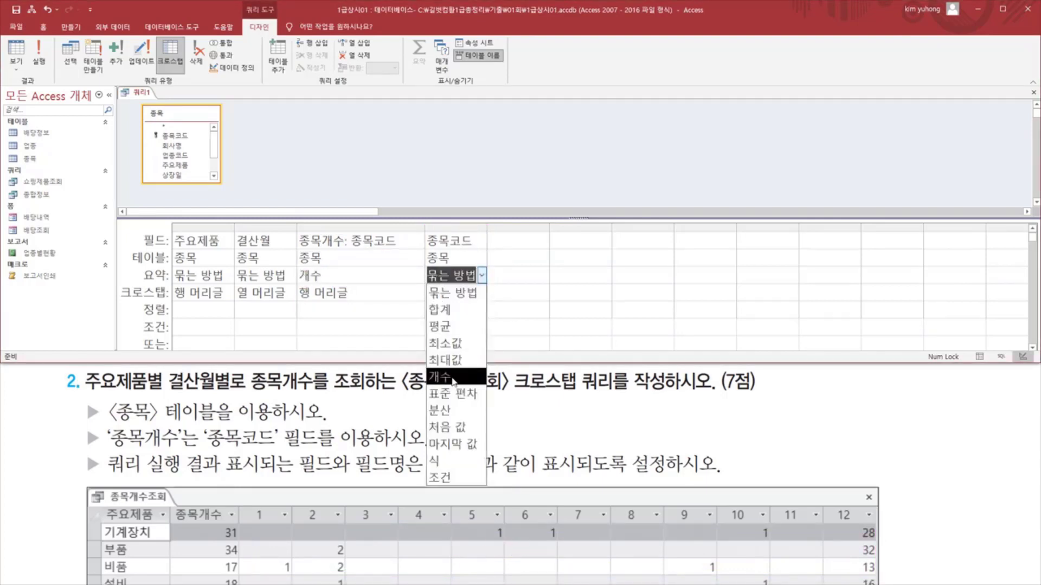
left_click(454, 381)
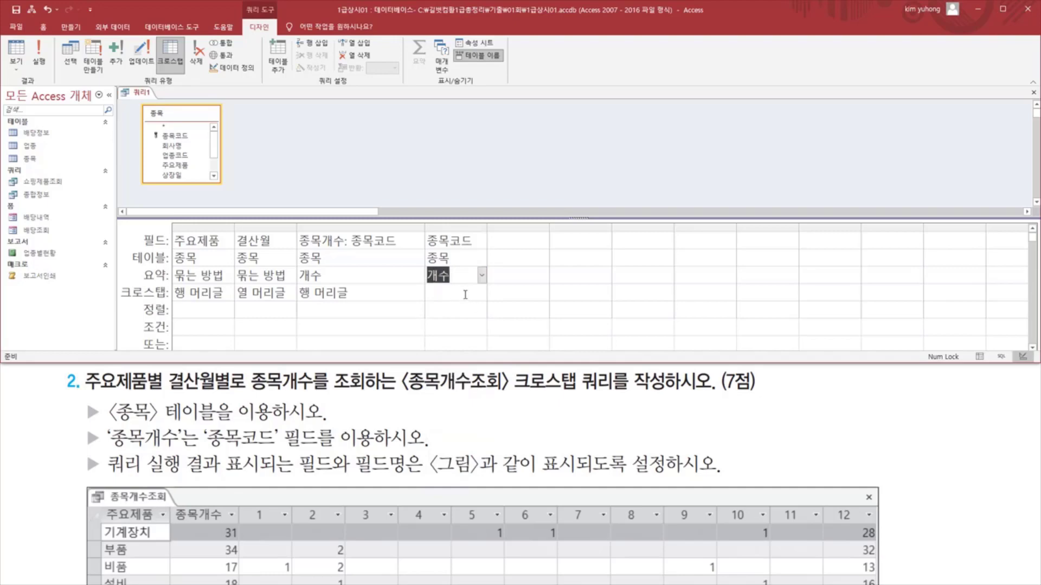
left_click(466, 294)
left_click(482, 293)
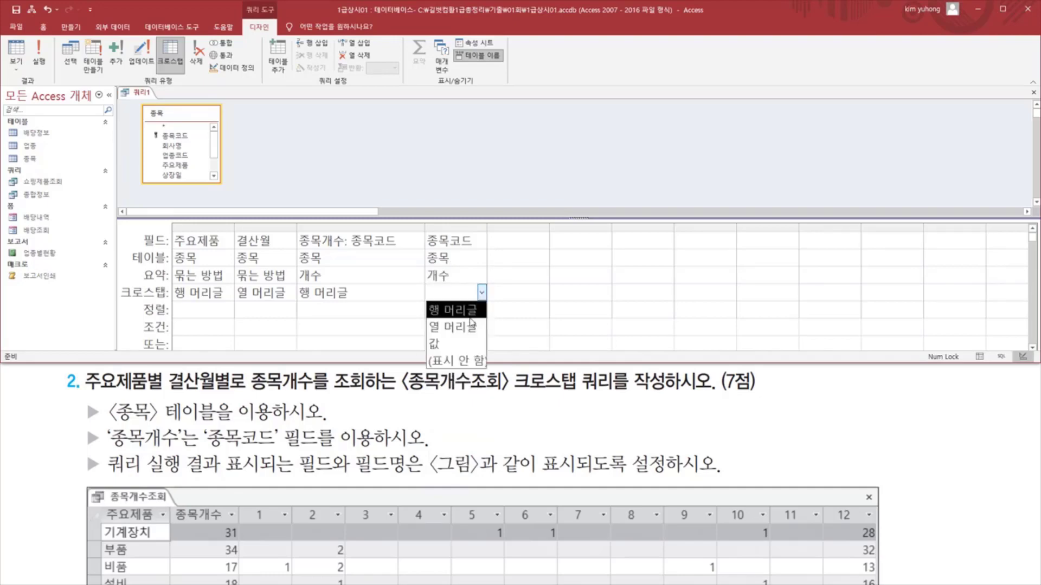
left_click(447, 350)
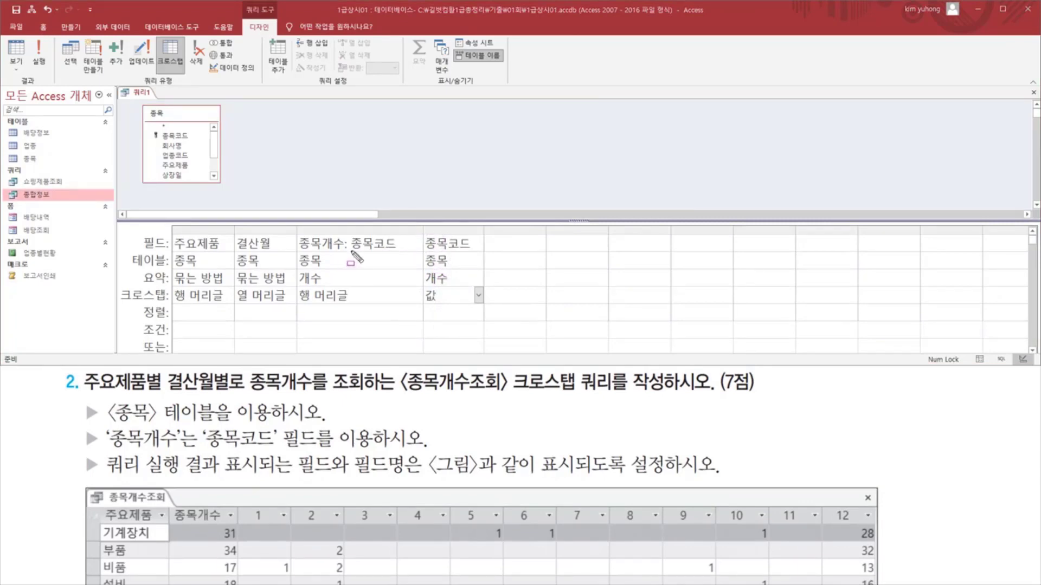
left_click_drag(349, 250, 400, 251)
mouse_move(298, 270)
left_mouse_down()
mouse_move(321, 288)
mouse_move(317, 305)
mouse_move(348, 305)
left_mouse_up()
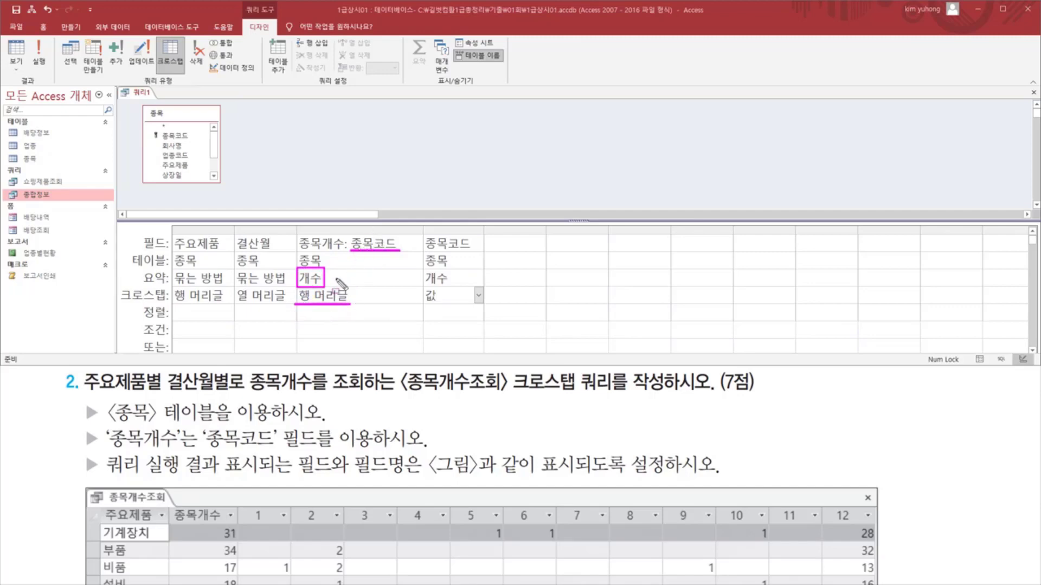
left_click_drag(298, 231, 343, 253)
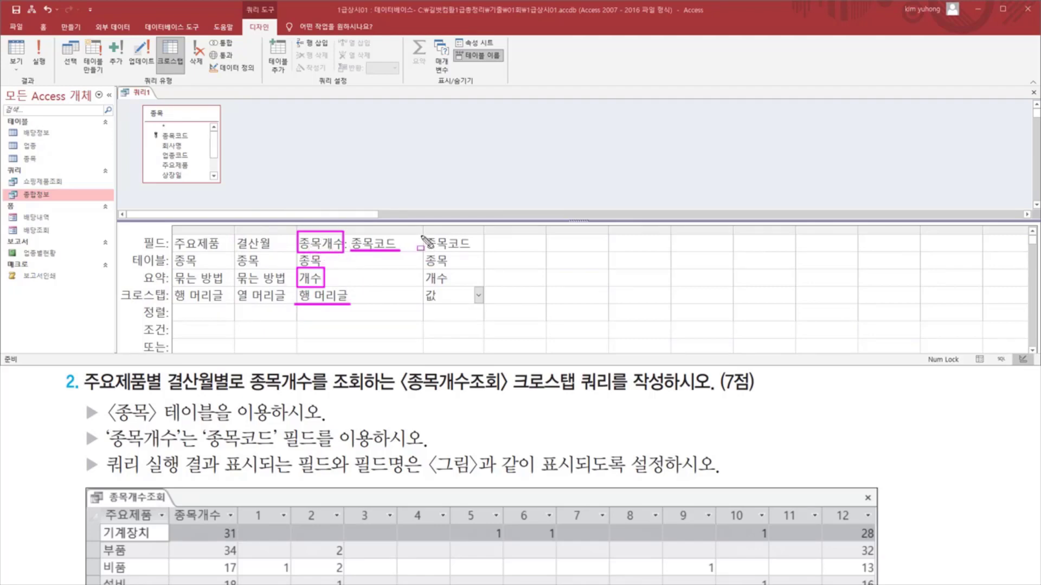
mouse_move(421, 233)
left_mouse_down()
mouse_move(476, 251)
mouse_move(437, 303)
left_mouse_up()
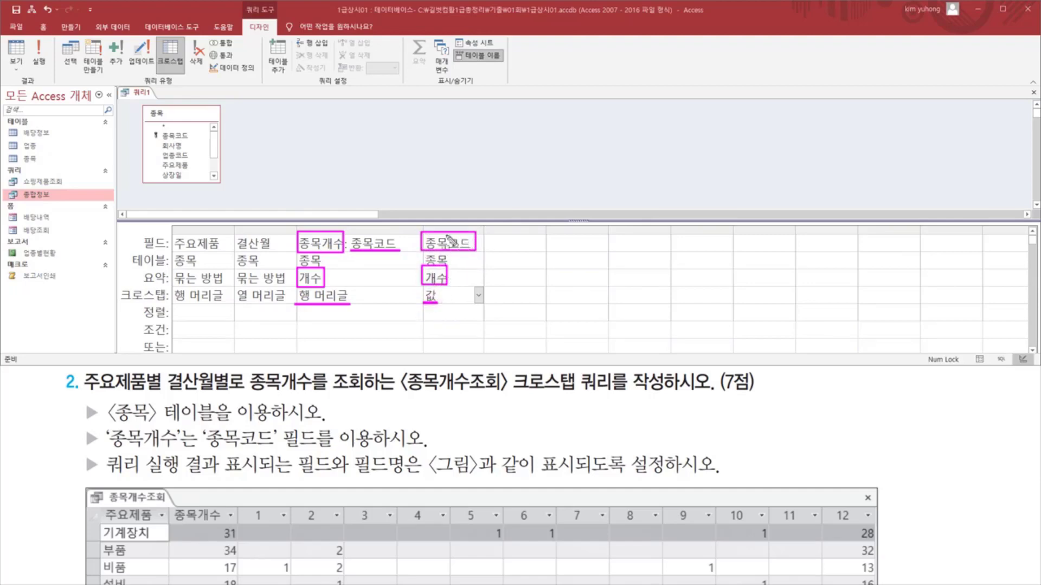
key("Escape")
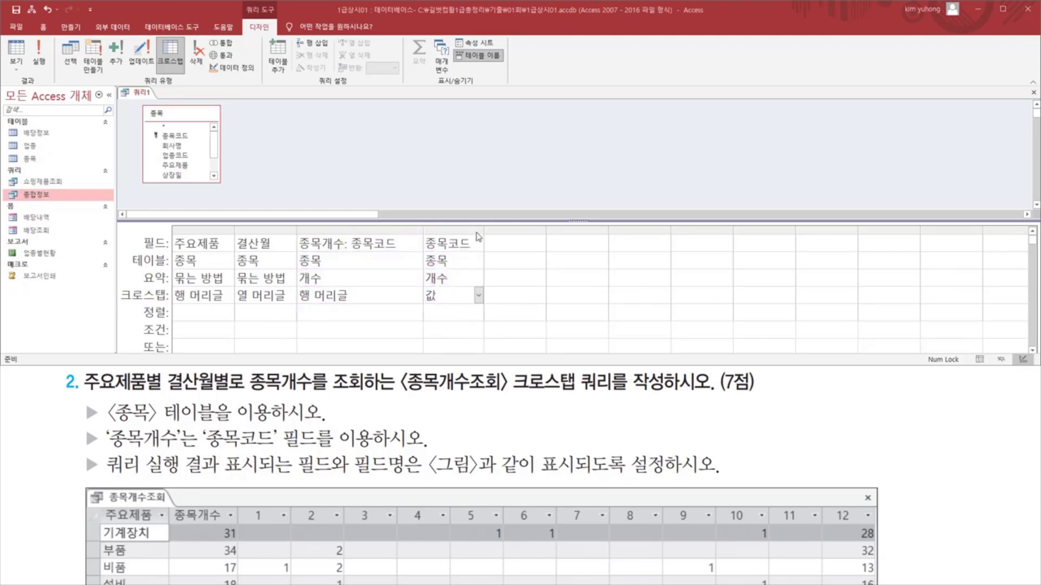
Widen the last 종목코드 column and give its field the alias 종목코드의개수
left_click(482, 230)
left_click_drag(484, 230, 567, 229)
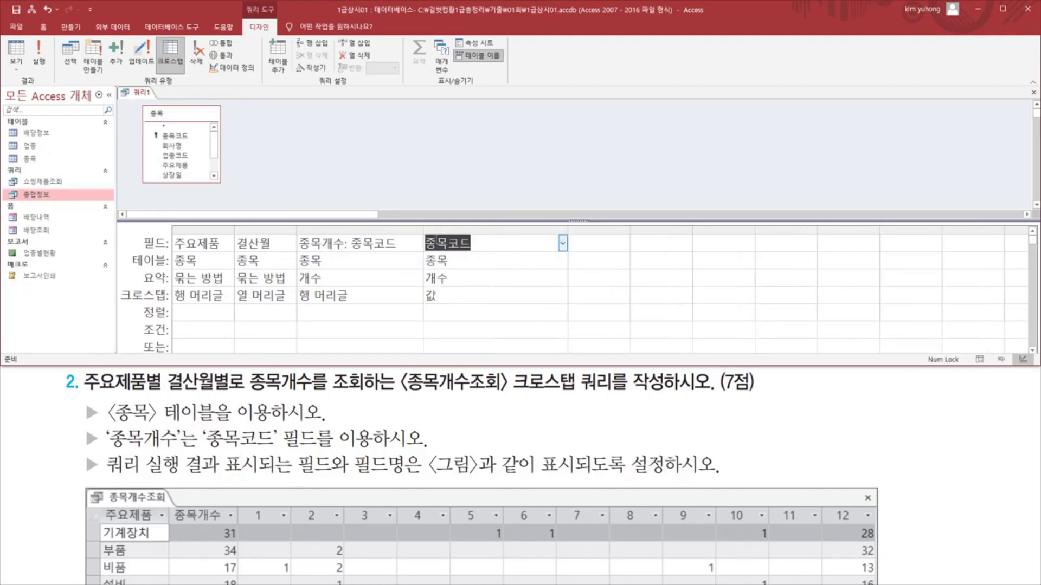
left_click(436, 243)
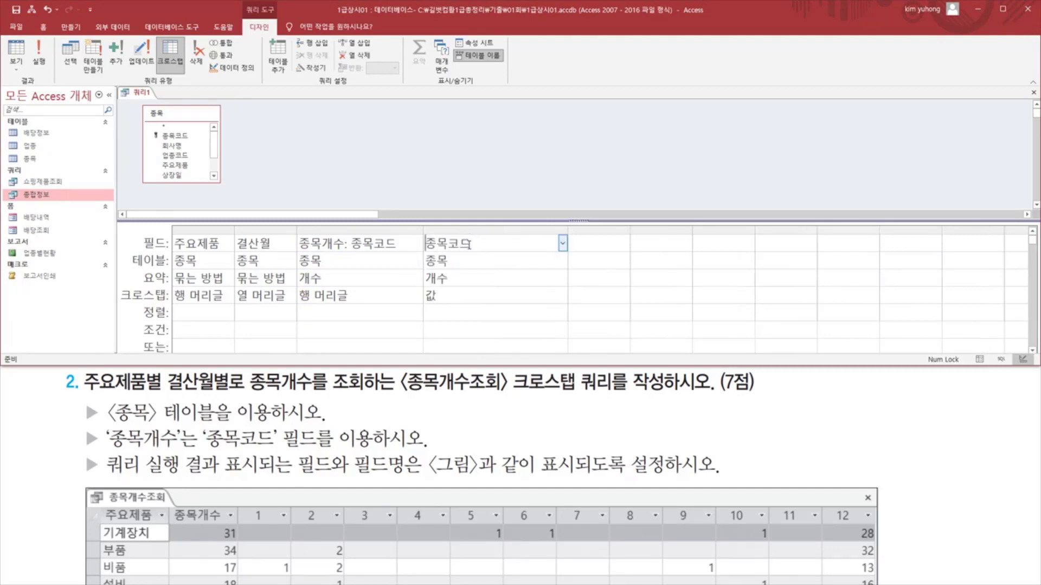
type("종목코드")
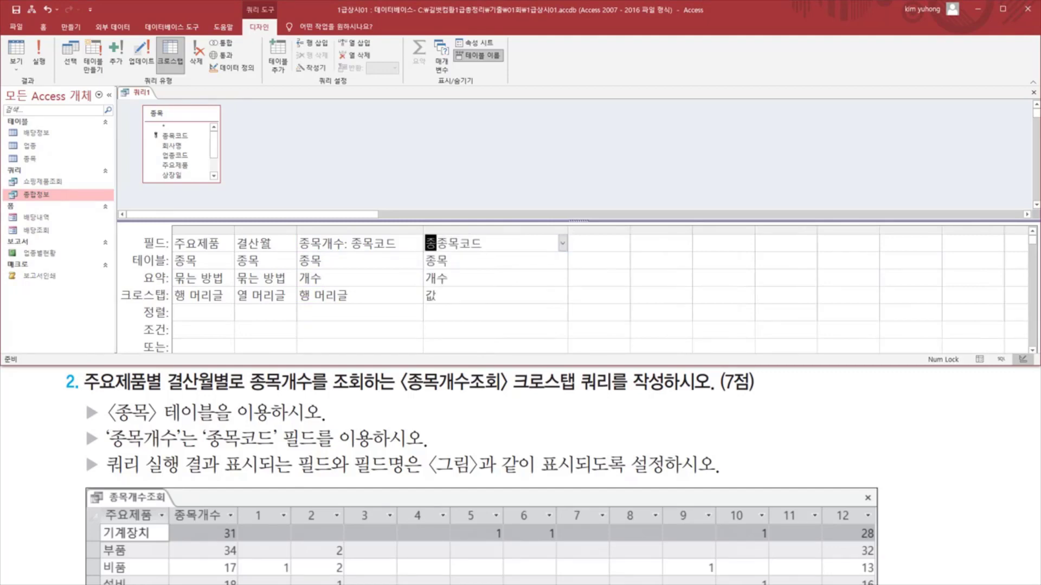
type("의")
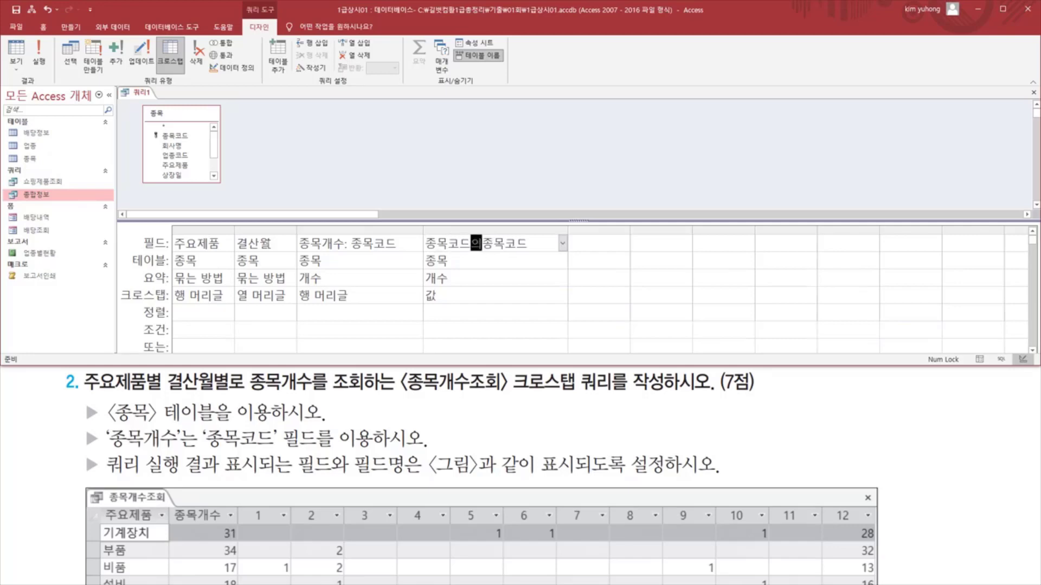
type("개수:")
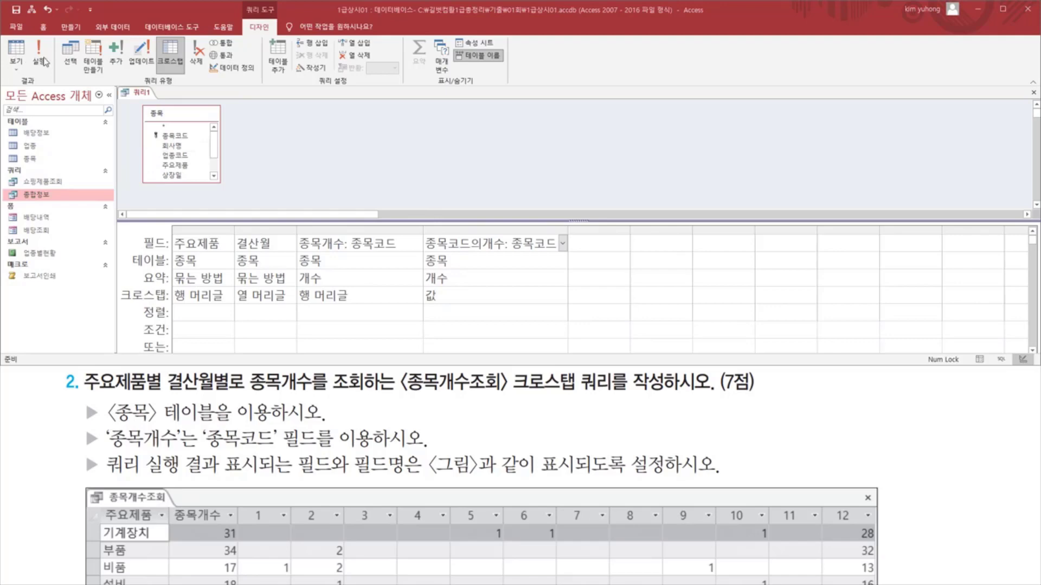
Run the crosstab query and compare its 주요제품 rows, 종목개수 column, month headings and counts with the reference figure
left_click(39, 54)
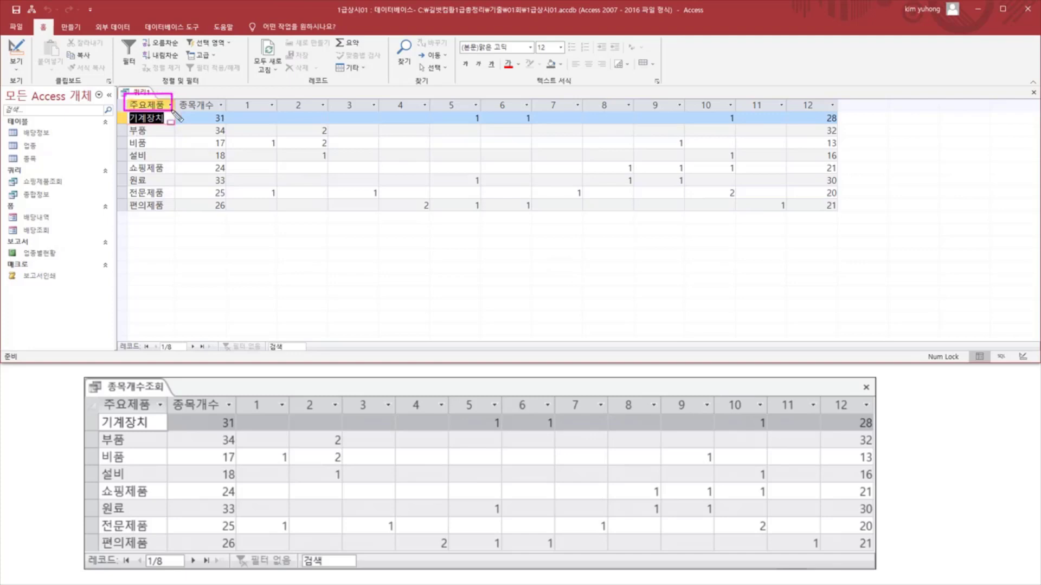
left_click_drag(175, 116, 173, 217)
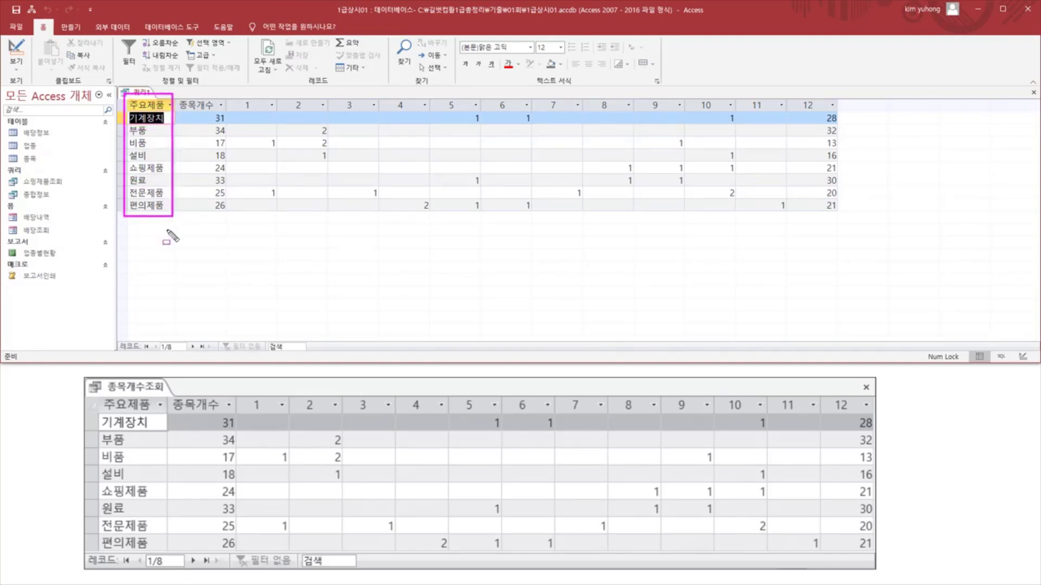
left_click_drag(92, 410, 156, 550)
mouse_move(189, 104)
left_mouse_down()
mouse_move(220, 110)
mouse_move(211, 116)
mouse_move(233, 214)
left_mouse_up()
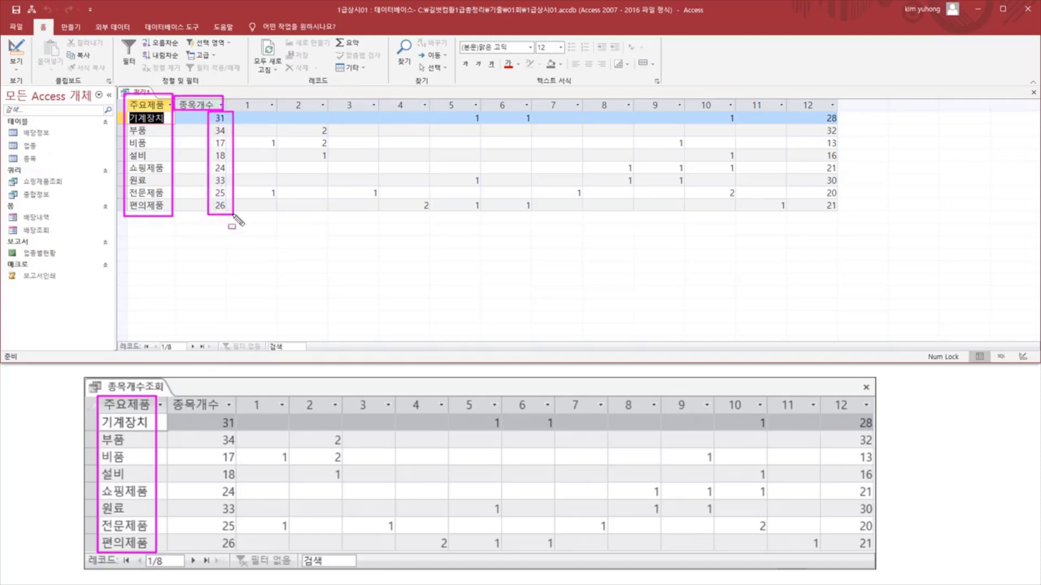
left_click_drag(171, 392, 241, 556)
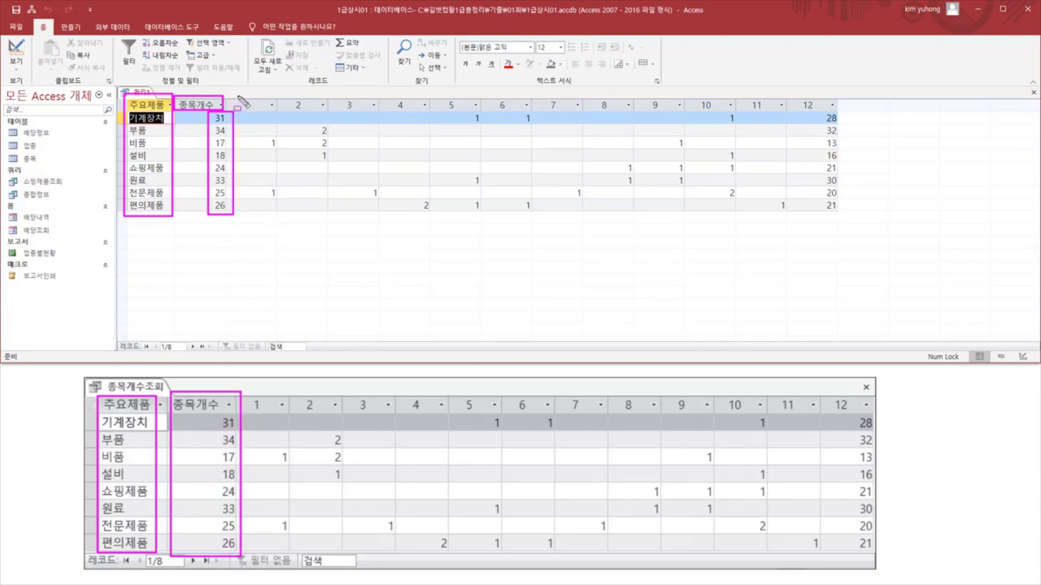
mouse_move(237, 97)
left_mouse_down()
mouse_move(476, 111)
mouse_move(834, 111)
left_mouse_up()
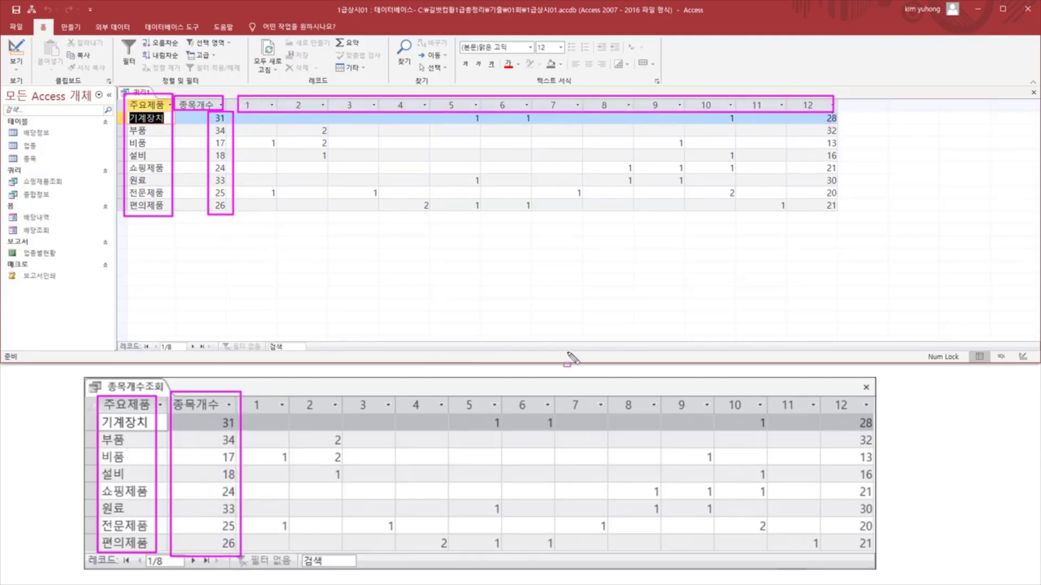
mouse_move(245, 394)
left_mouse_down()
mouse_move(764, 418)
mouse_move(879, 408)
left_mouse_up()
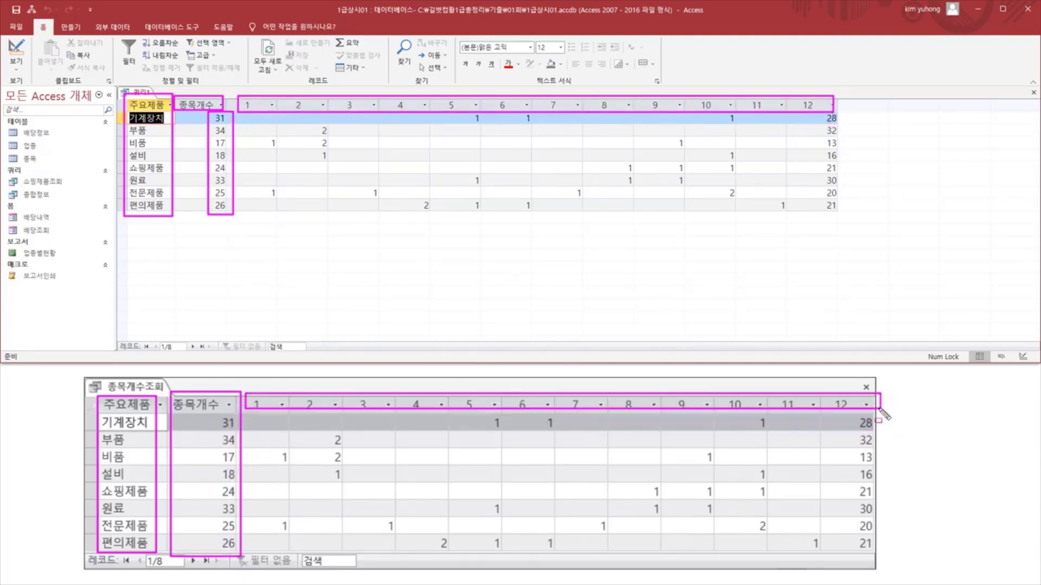
mouse_move(264, 416)
left_mouse_down()
mouse_move(959, 510)
mouse_move(892, 565)
left_mouse_up()
mouse_move(252, 115)
left_mouse_down()
mouse_move(784, 194)
mouse_move(862, 223)
left_mouse_up()
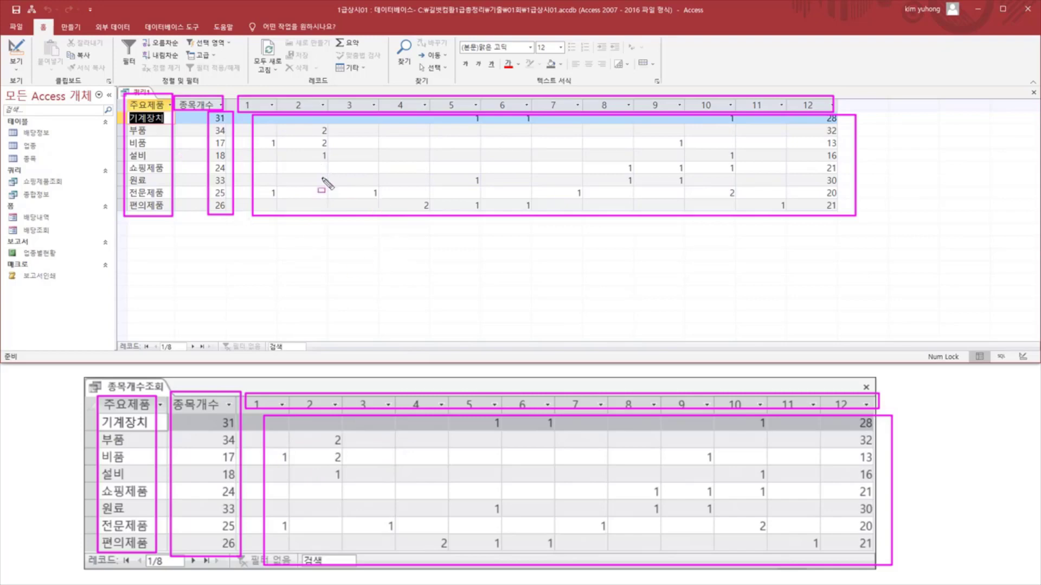
left_click_drag(1025, 84, 1038, 101)
key("Escape")
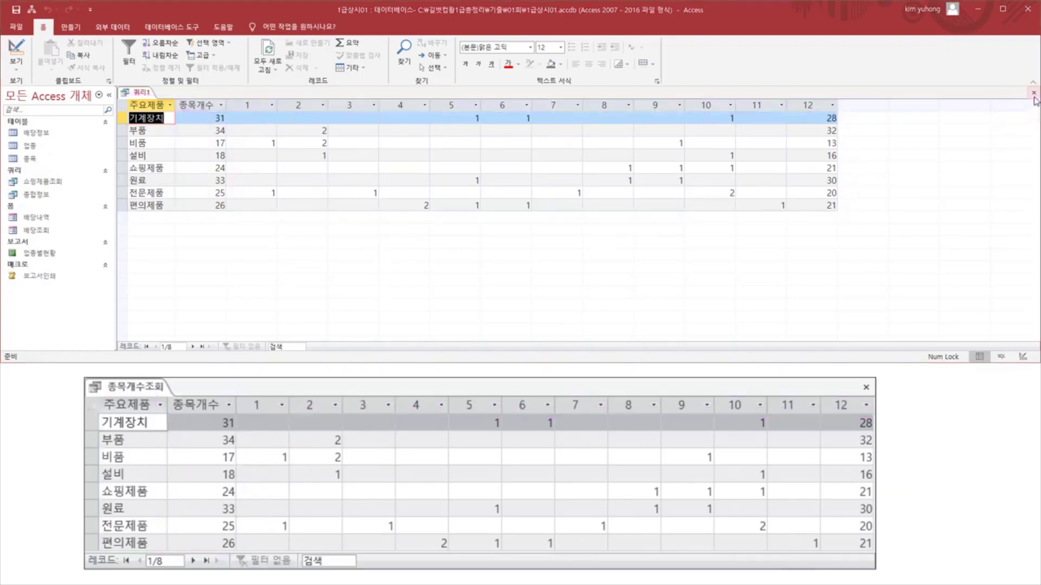
Close the crosstab query and save it under the name 종목개수조회
left_click(1033, 93)
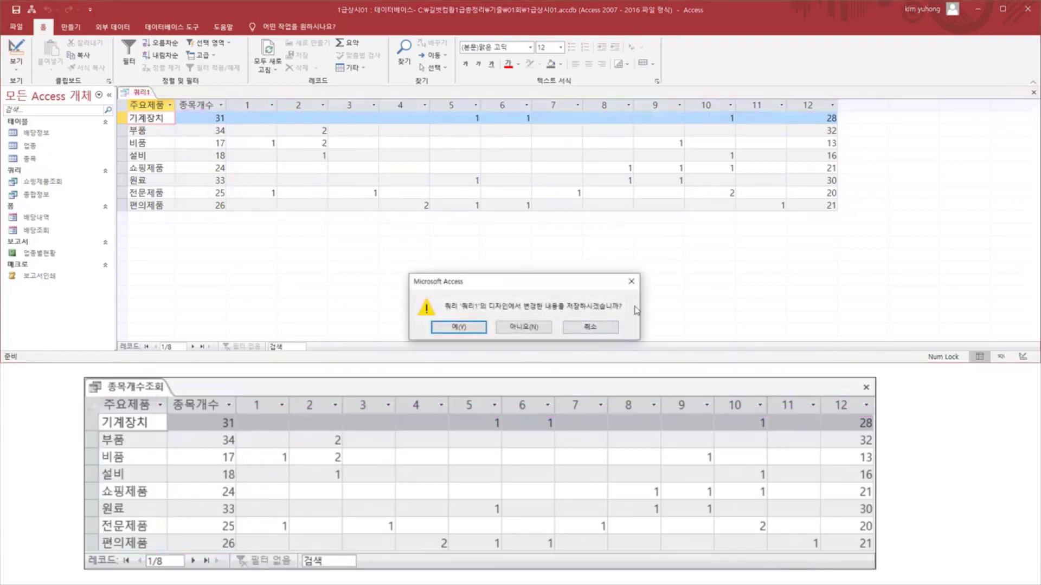
left_click(458, 328)
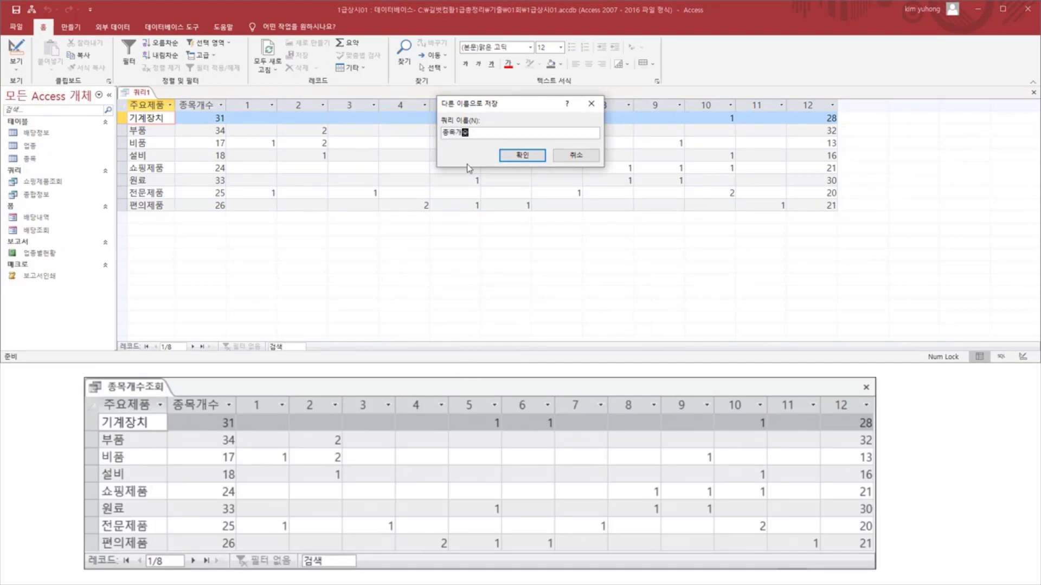
left_click(520, 155)
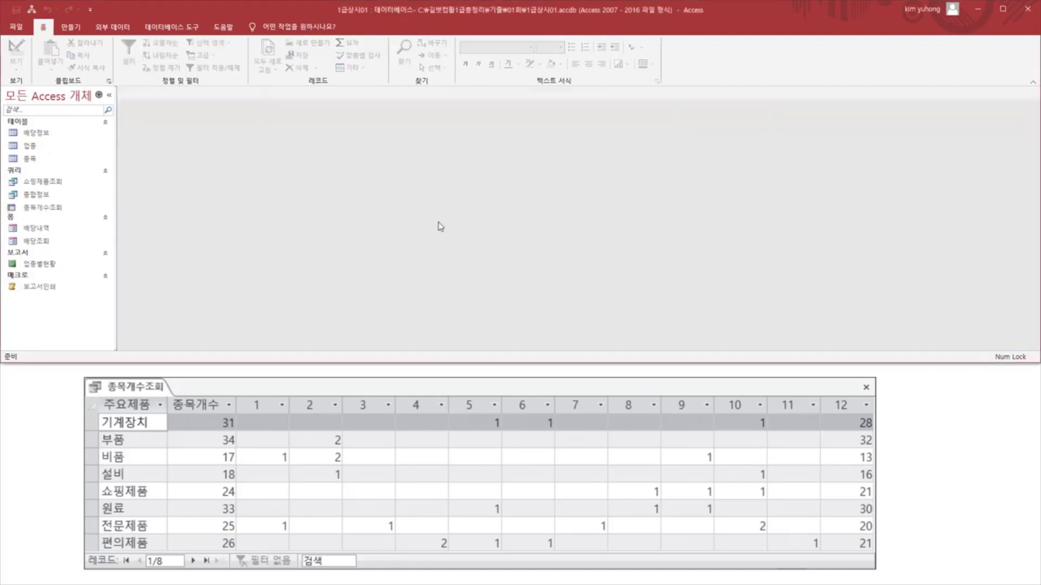
left_click_drag(17, 198, 69, 217)
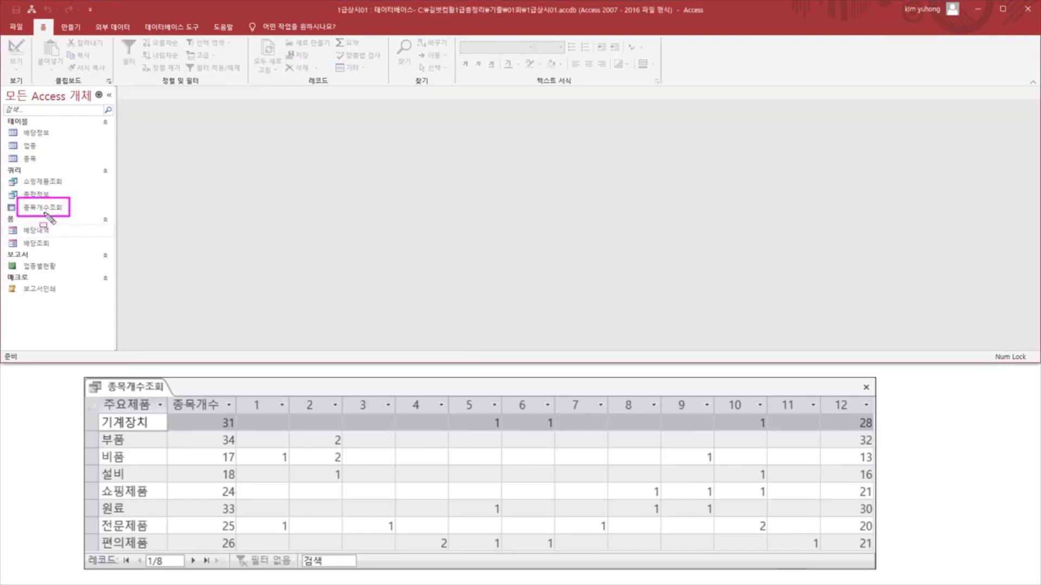
key("Escape")
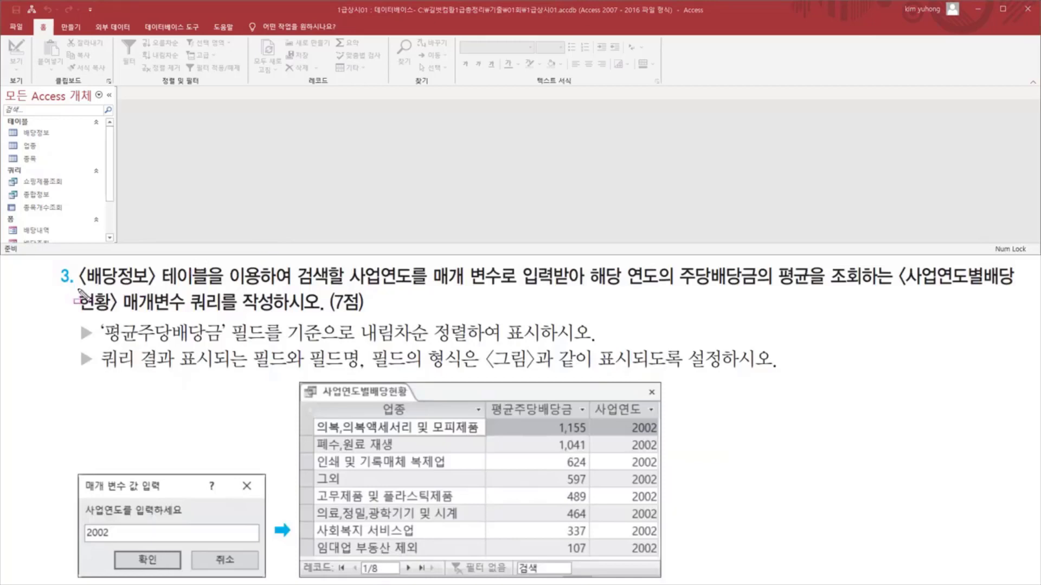
Examine exercise 3's requirements for the 사업연도별배당현황 parameter query: source table, year parameter, average, sort order, and displayed fields and formats
mouse_move(79, 292)
left_mouse_down()
mouse_move(146, 295)
mouse_move(266, 266)
left_mouse_up()
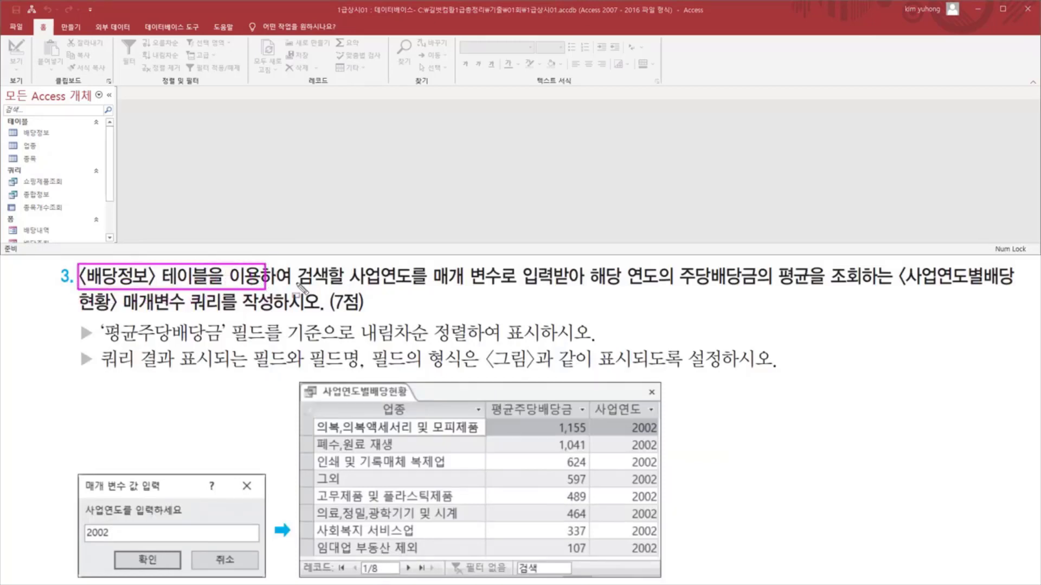
mouse_move(292, 291)
left_mouse_down()
mouse_move(401, 287)
mouse_move(415, 265)
mouse_move(534, 288)
mouse_move(812, 289)
left_mouse_up()
left_click_drag(774, 261, 813, 292)
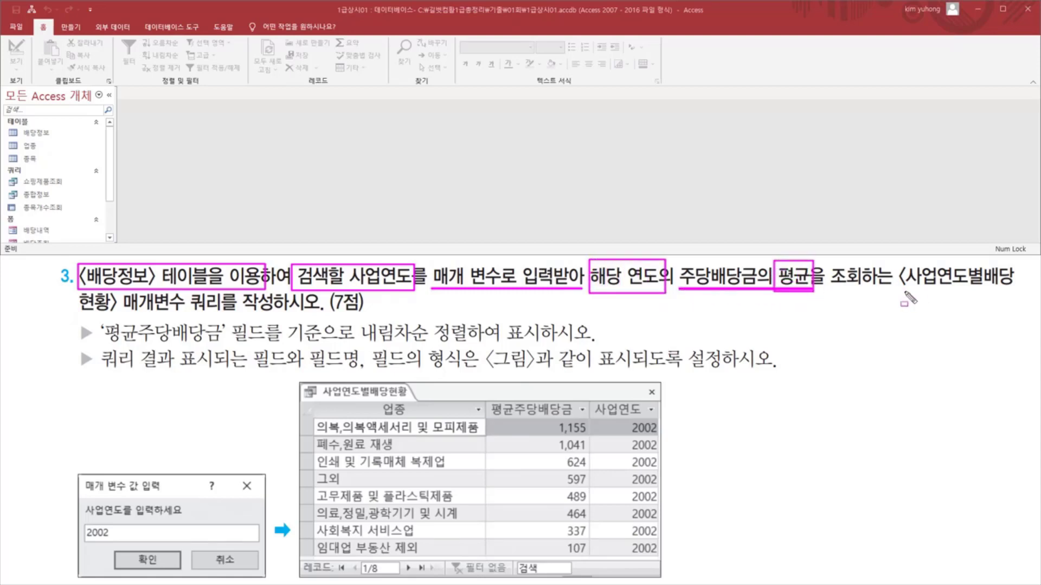
left_click_drag(897, 290, 1009, 290)
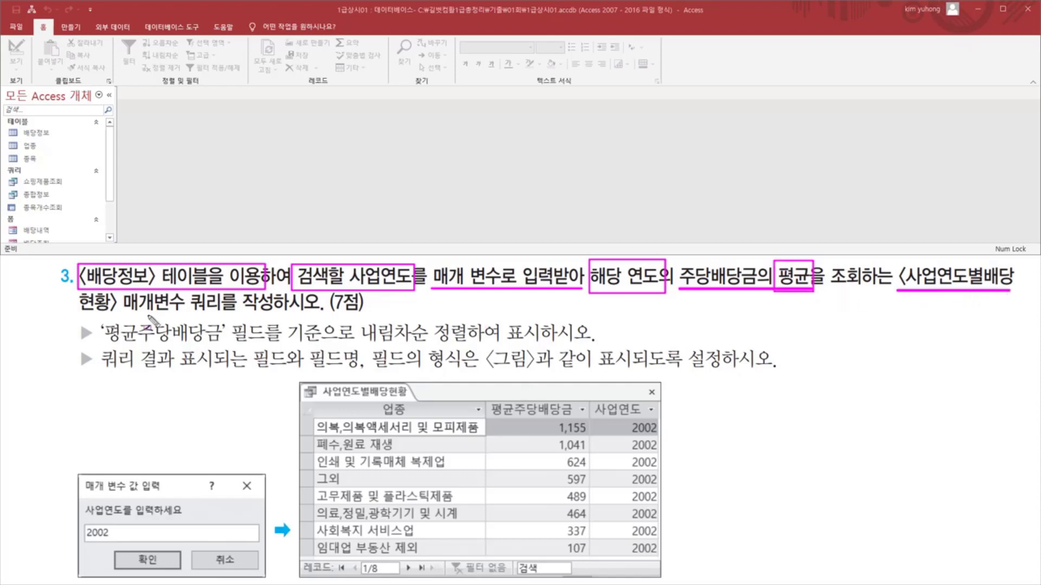
left_click_drag(72, 314, 217, 315)
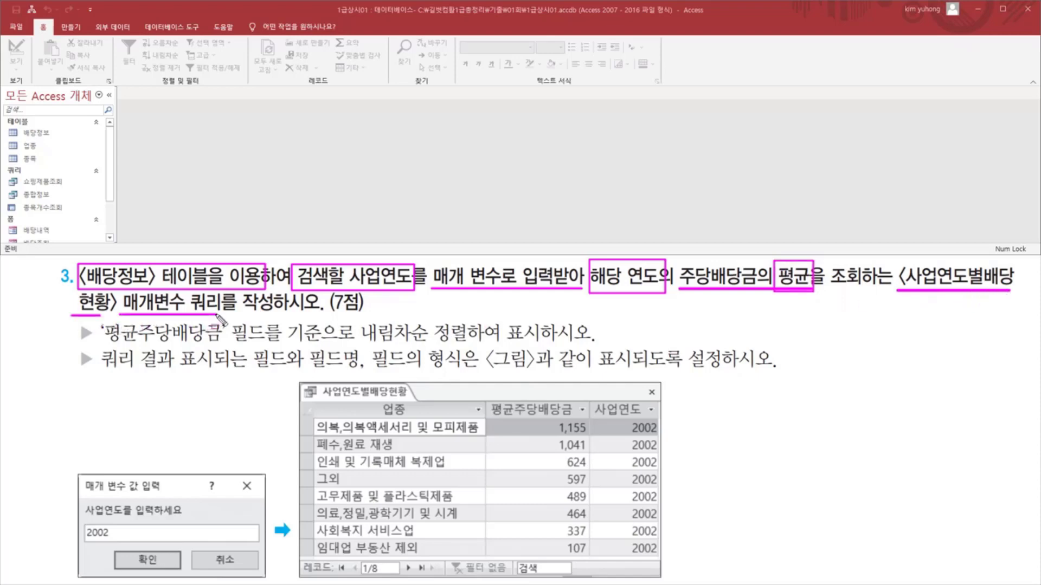
left_click_drag(327, 311, 362, 310)
left_click_drag(83, 522, 115, 542)
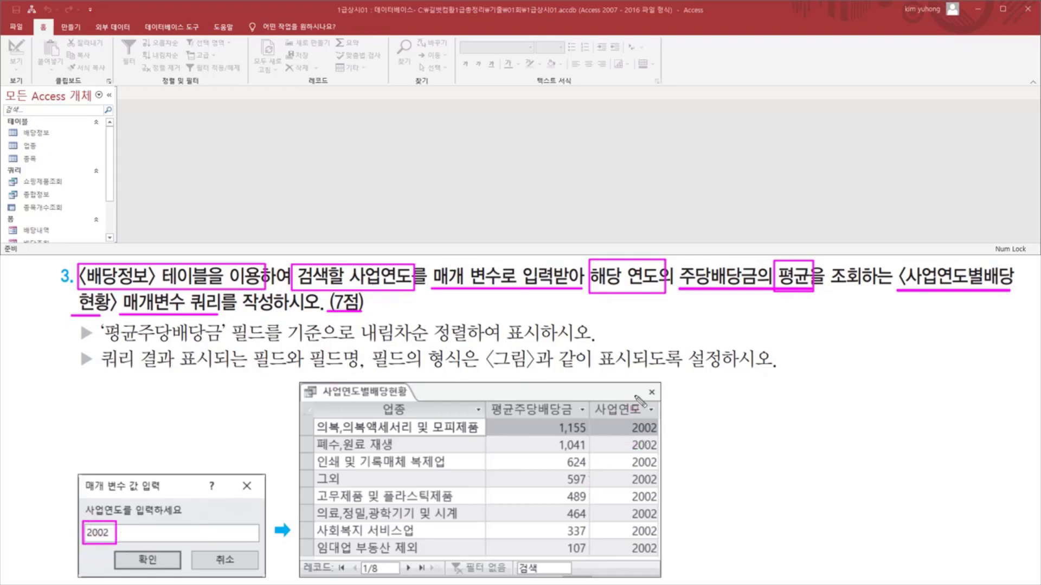
left_click_drag(629, 419, 663, 558)
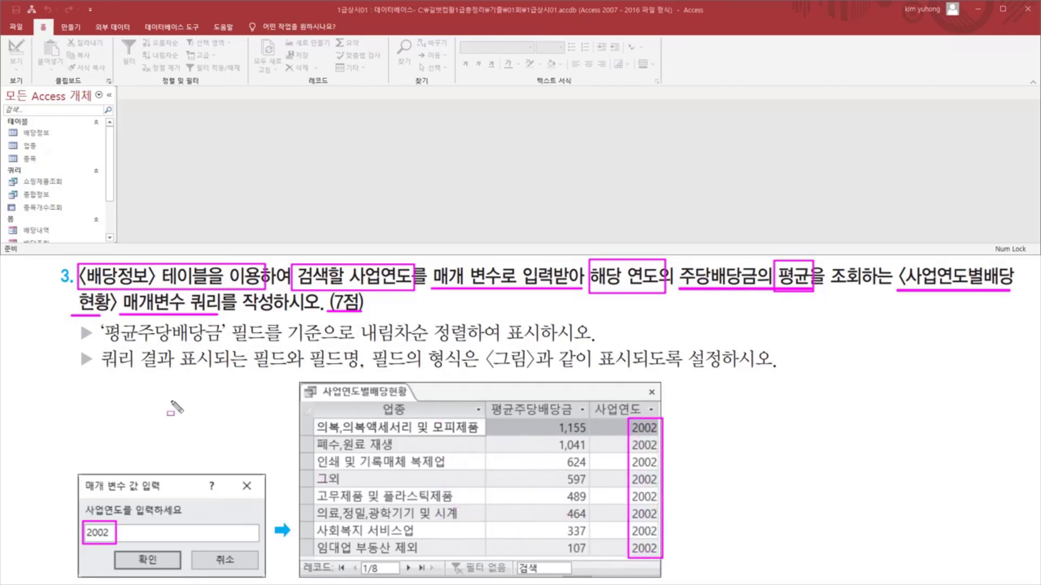
key("e")
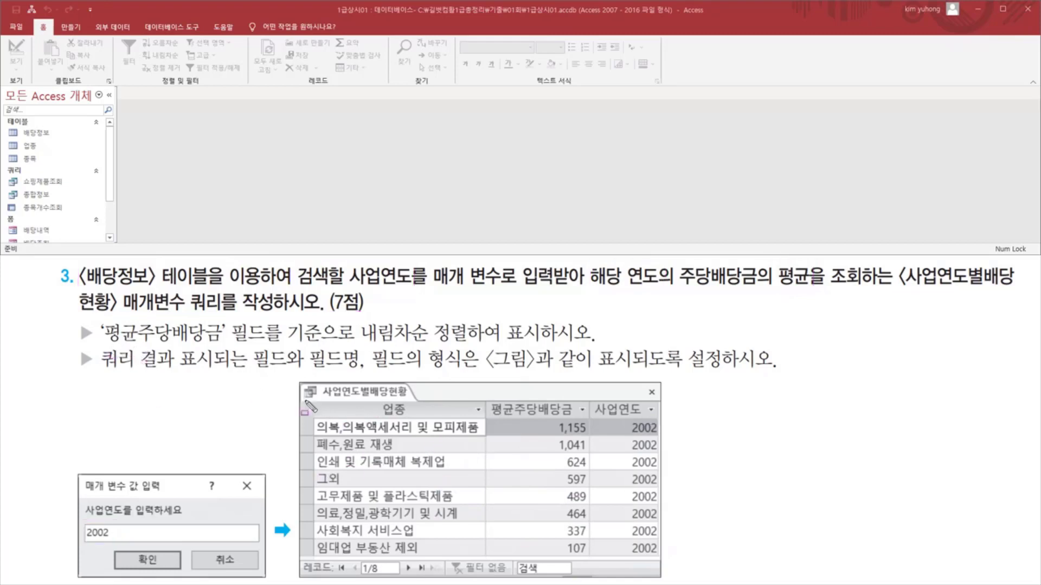
left_click_drag(306, 402, 355, 461)
mouse_move(397, 490)
left_mouse_down()
mouse_move(674, 564)
mouse_move(662, 563)
left_mouse_up()
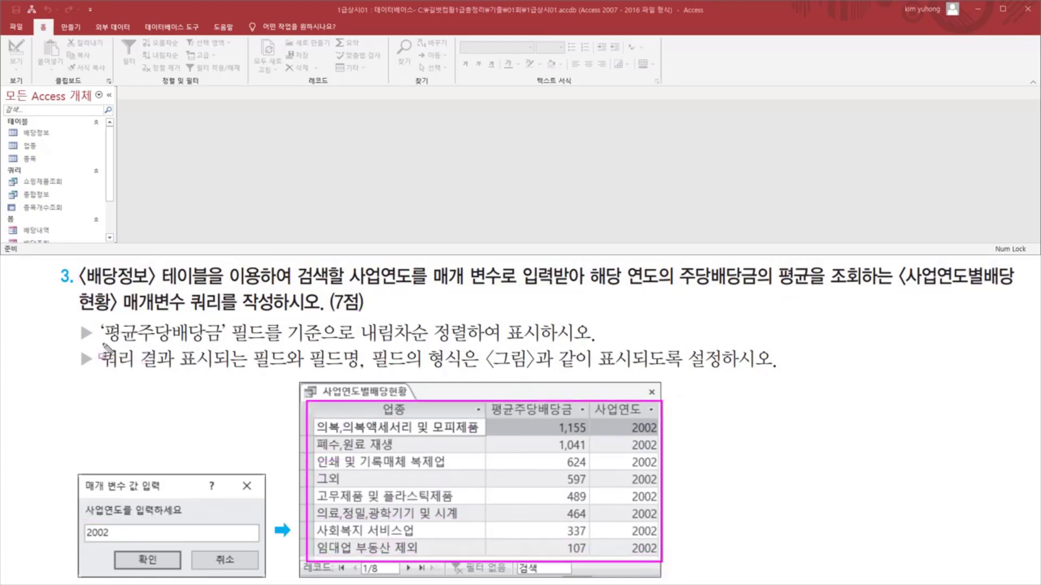
left_click_drag(101, 343, 217, 345)
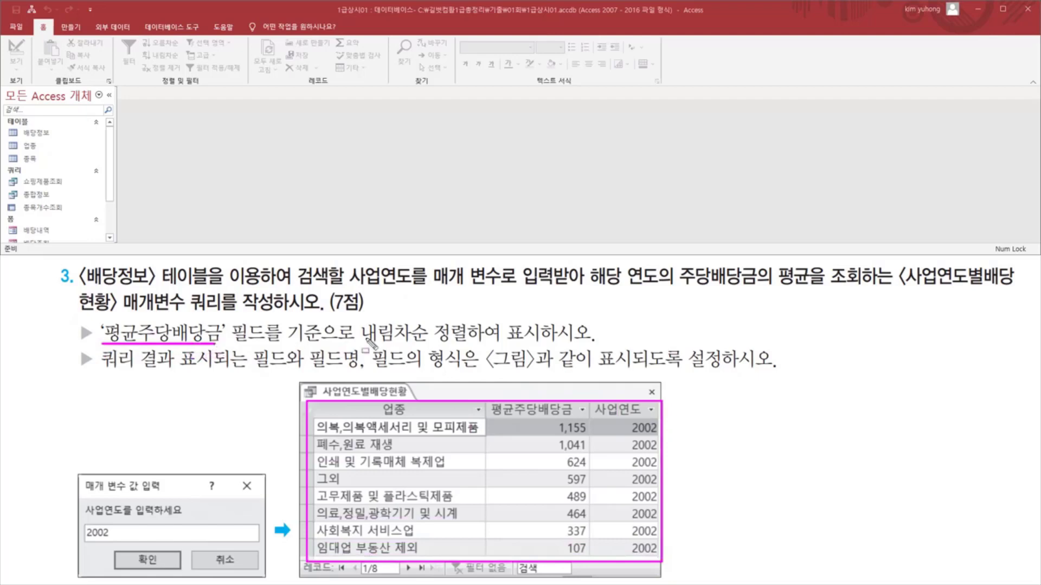
mouse_move(361, 317)
left_mouse_down()
mouse_move(424, 347)
mouse_move(470, 347)
left_mouse_up()
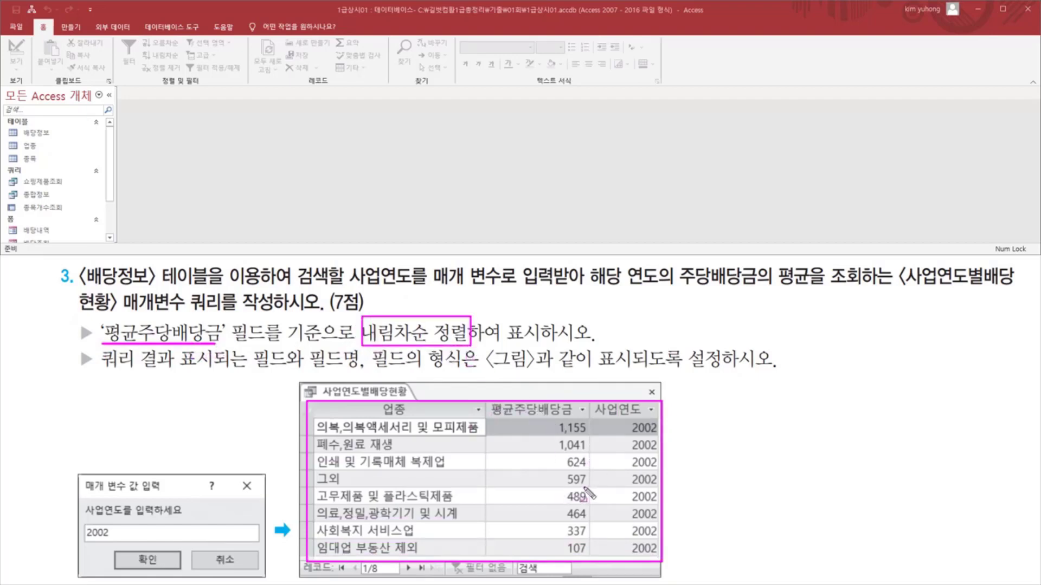
left_click_drag(99, 371, 765, 372)
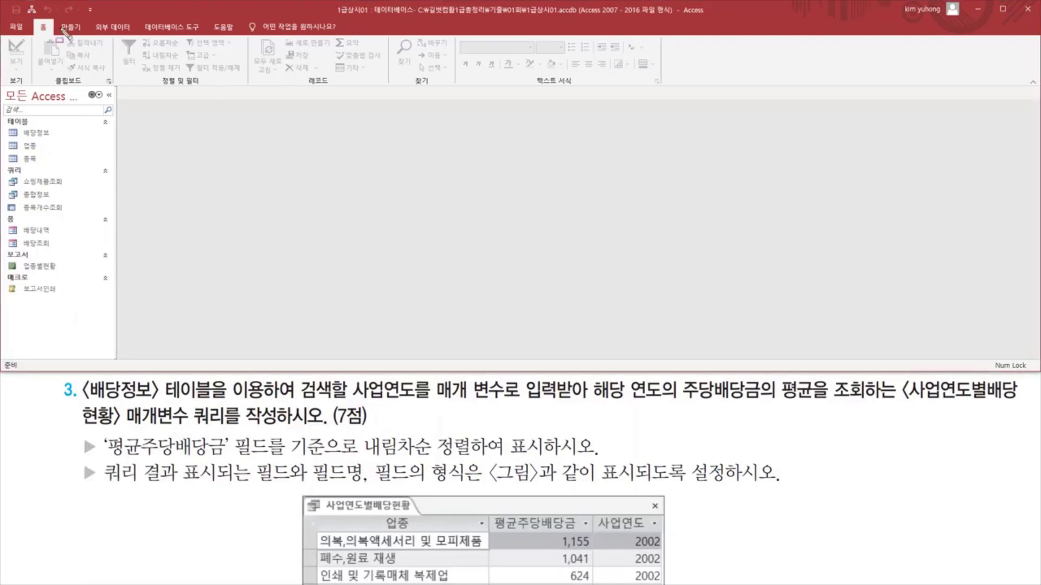
Create a new query in design view based on the 배당정보 table
left_click(81, 28)
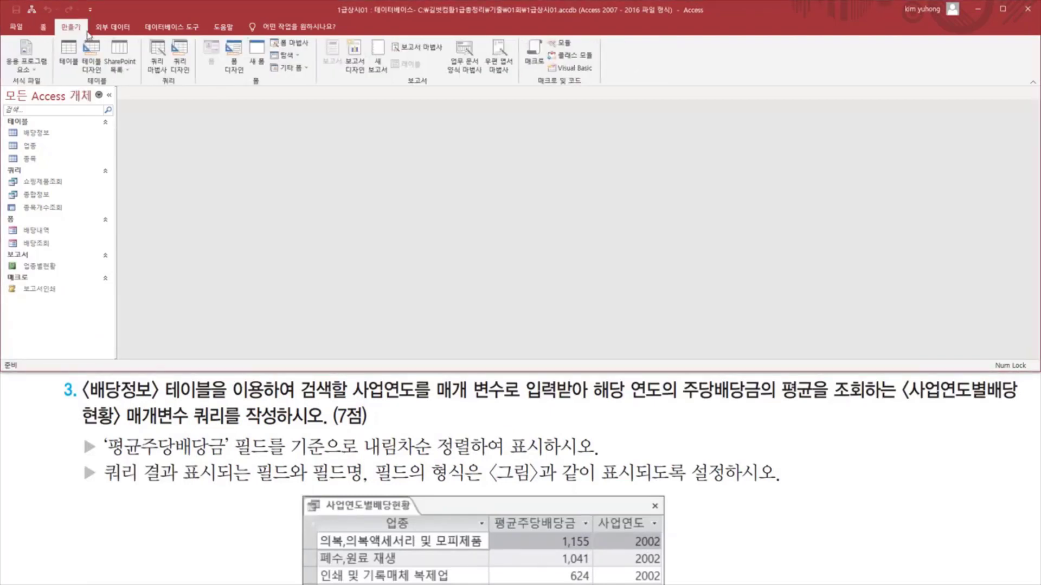
left_click(183, 68)
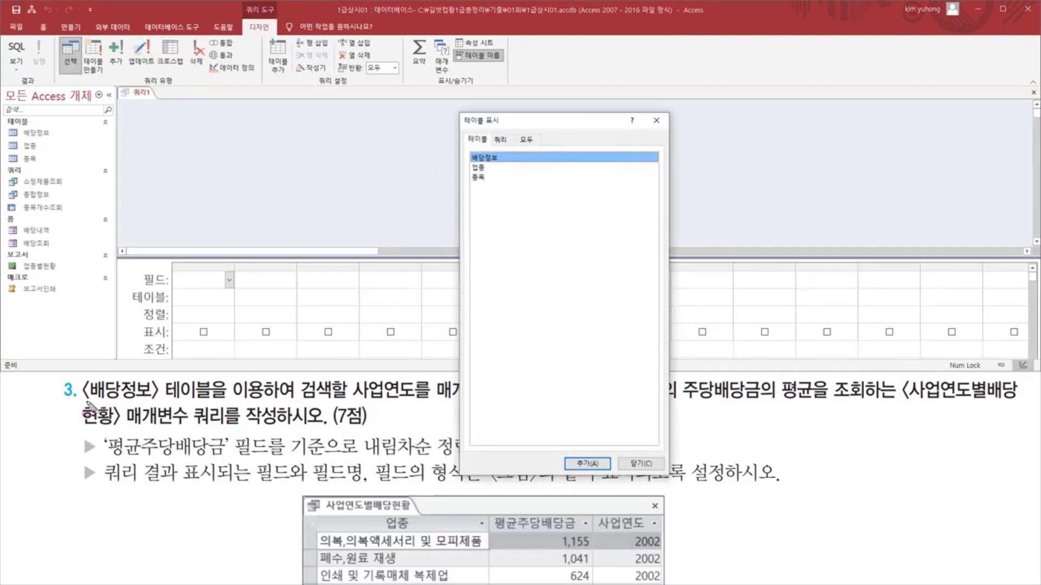
left_click_drag(86, 402, 268, 402)
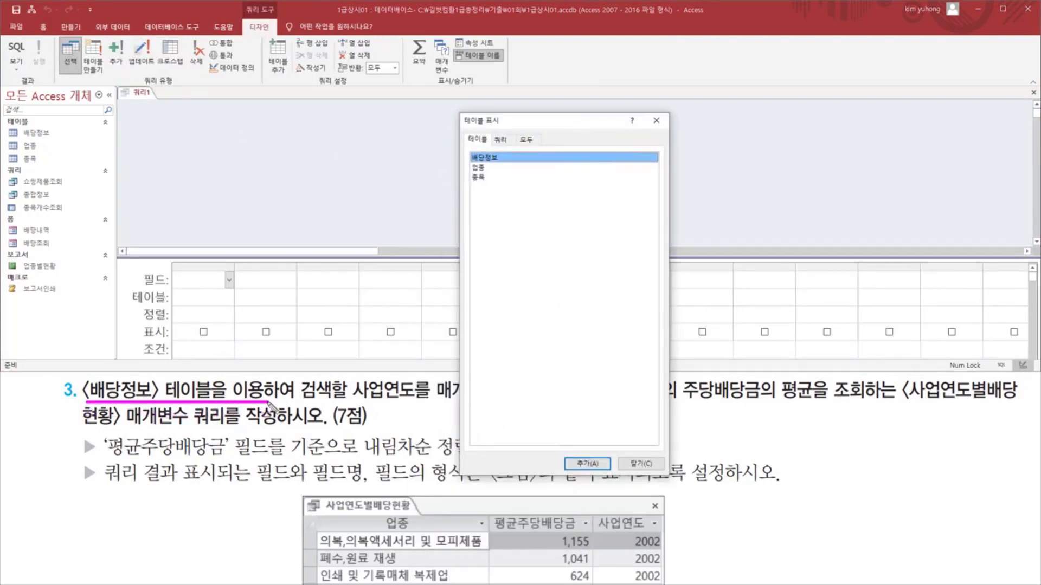
key("Escape")
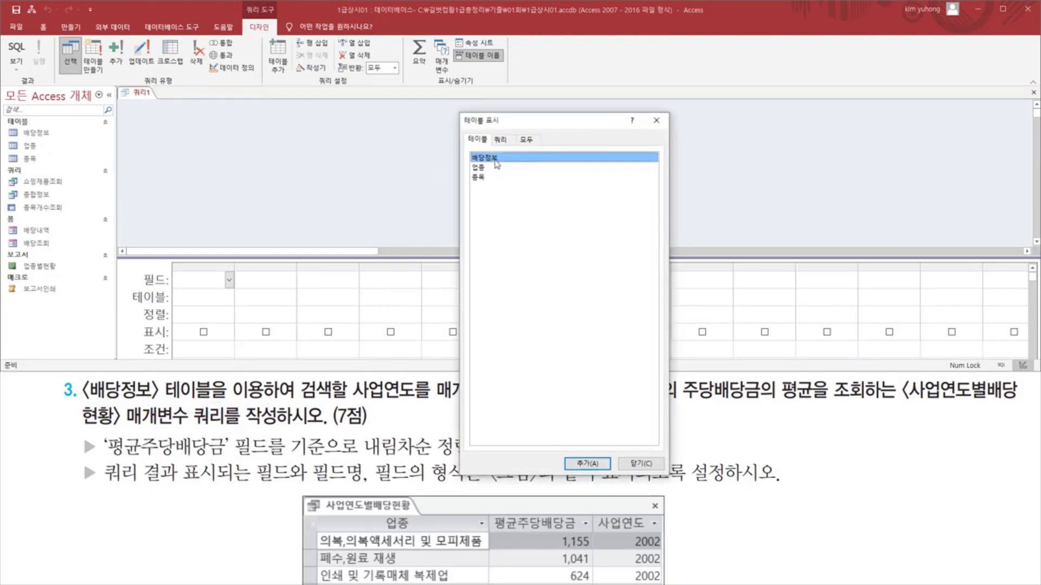
double_click(491, 158)
left_click(637, 464)
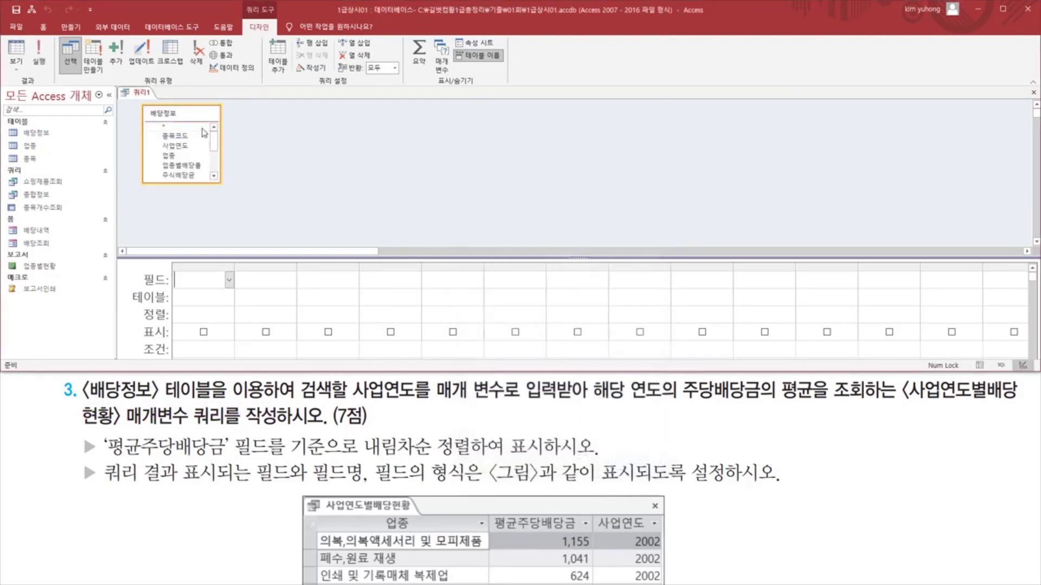
Add the 업종 field from 배당정보 as the query's first column
key("ctrl+2")
left_click_drag(136, 101, 235, 191)
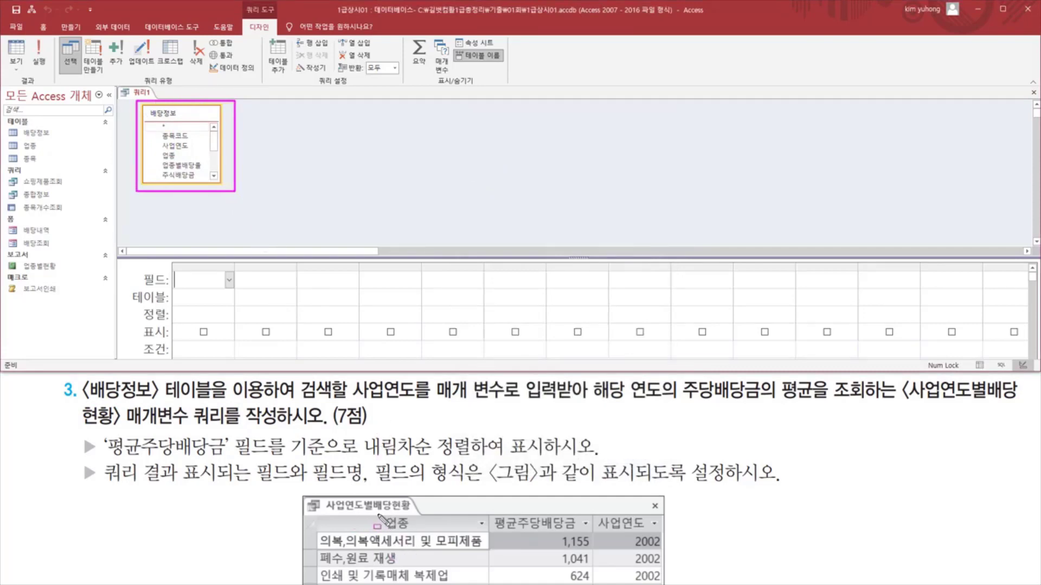
left_click_drag(378, 516, 438, 537)
mouse_move(492, 513)
left_mouse_down()
mouse_move(532, 534)
mouse_move(654, 533)
left_mouse_up()
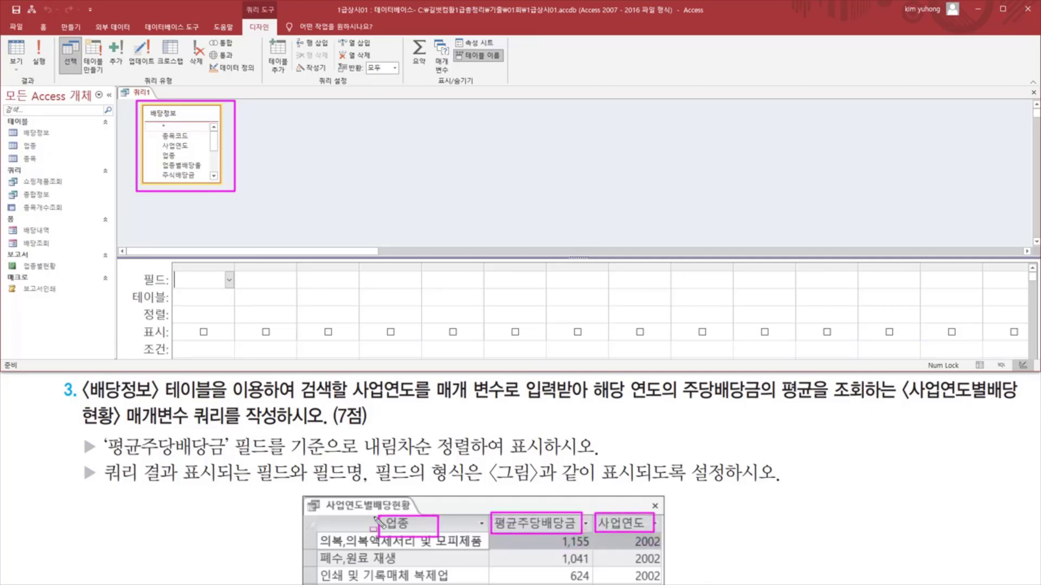
key("Escape")
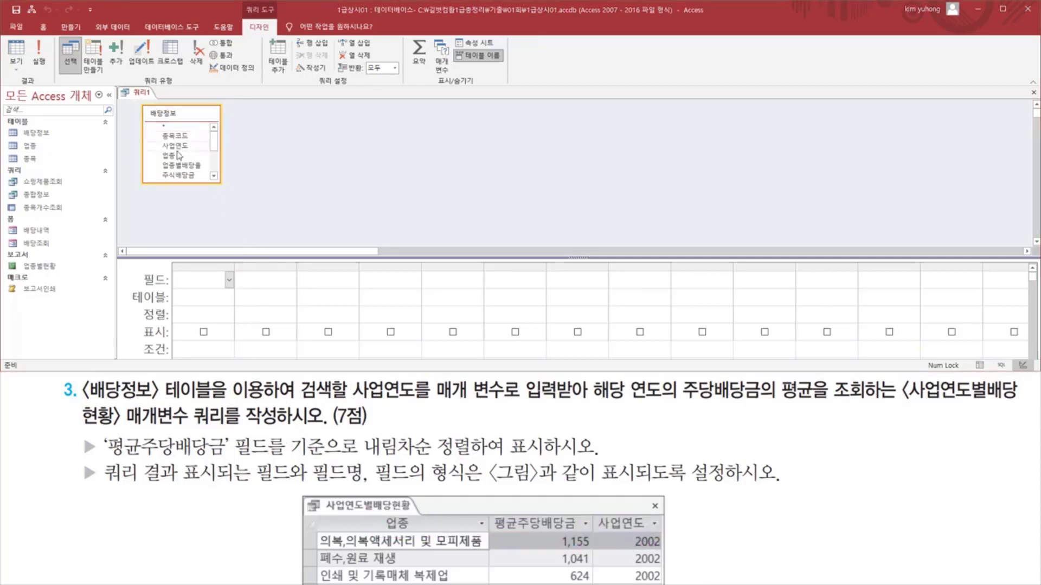
left_click(174, 156)
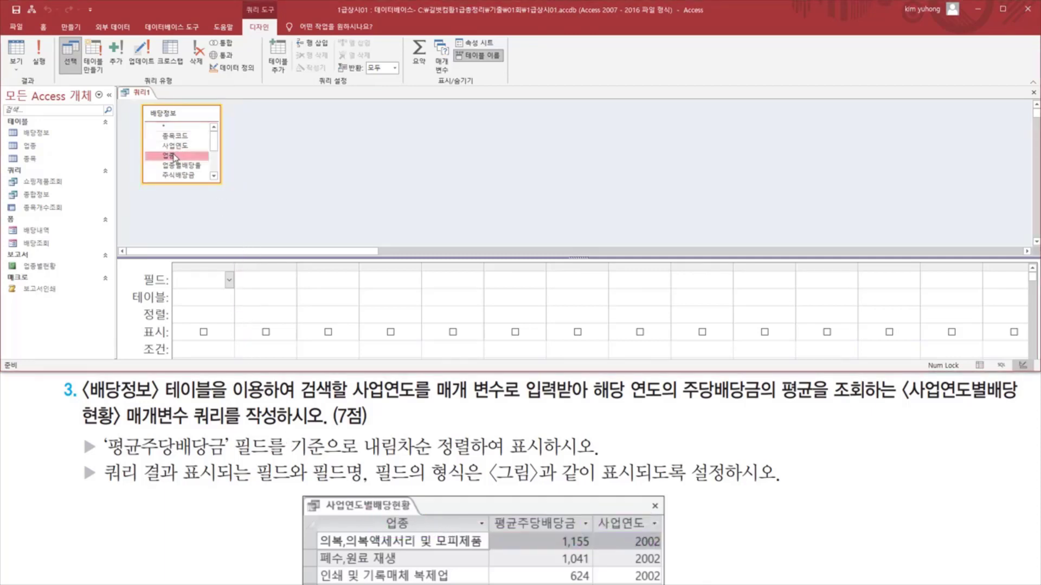
double_click(175, 156)
Add the 주당배당금 field from 배당정보 as the query's second column
key("ctrl+2")
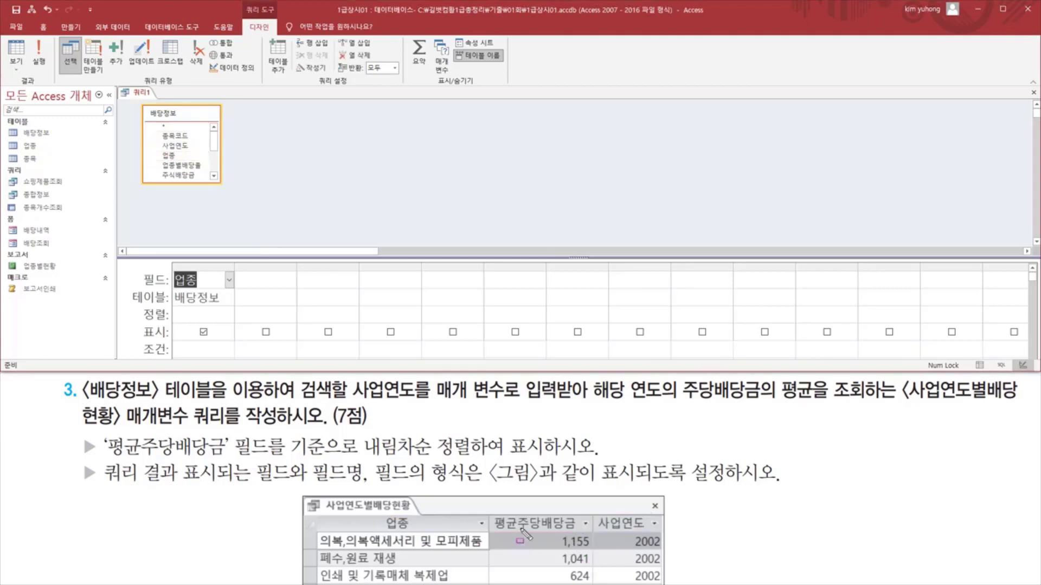
mouse_move(495, 532)
left_mouse_down()
mouse_move(530, 526)
mouse_move(591, 540)
mouse_move(581, 537)
left_mouse_up()
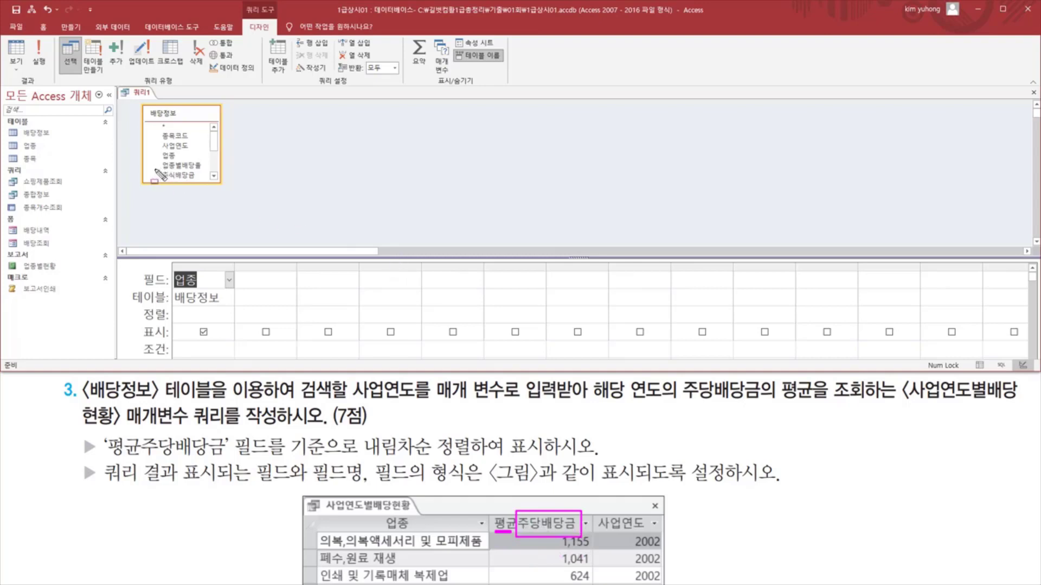
key("Escape")
left_click(215, 168)
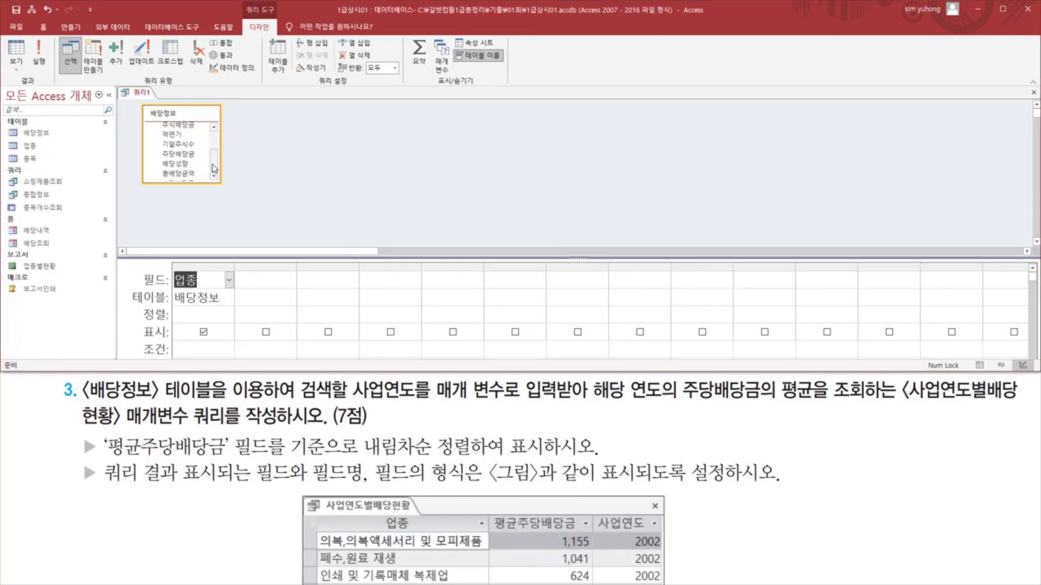
left_click(215, 175)
left_click(178, 147)
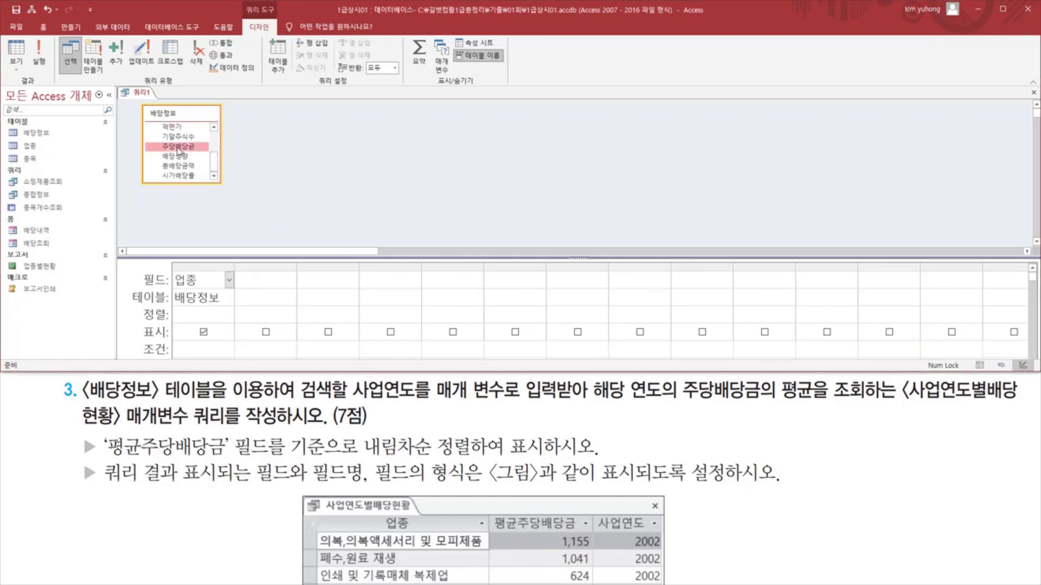
left_click_drag(178, 147, 298, 316)
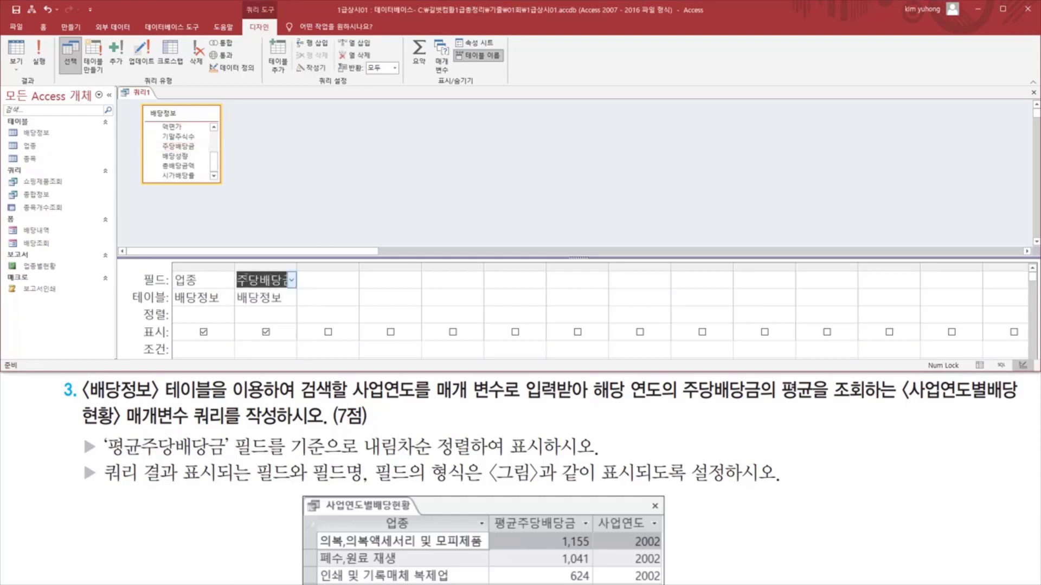
Add the 사업연도 field as the third column and turn on the 요약 (totals) row in the query grid
left_click_drag(235, 268, 298, 287)
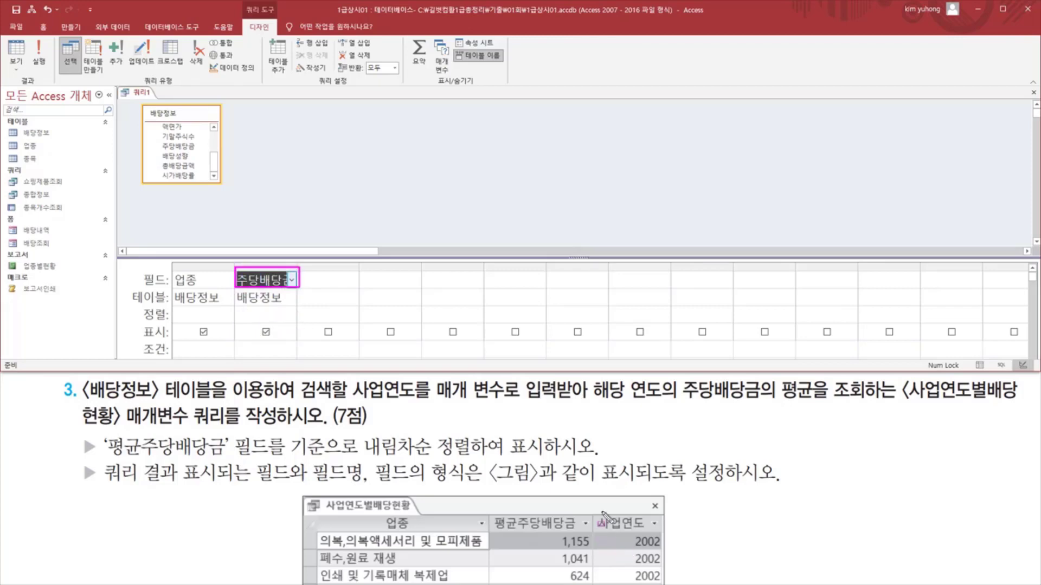
left_click_drag(598, 510, 658, 530)
key("Escape")
scroll(179, 152, "up", 2)
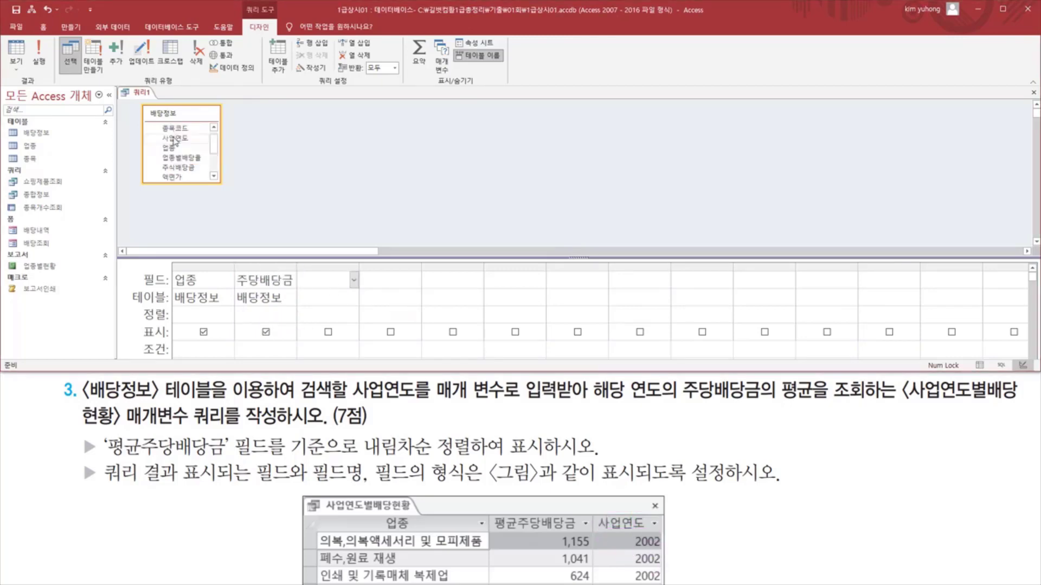
left_click(178, 139)
left_click_drag(184, 142, 323, 281)
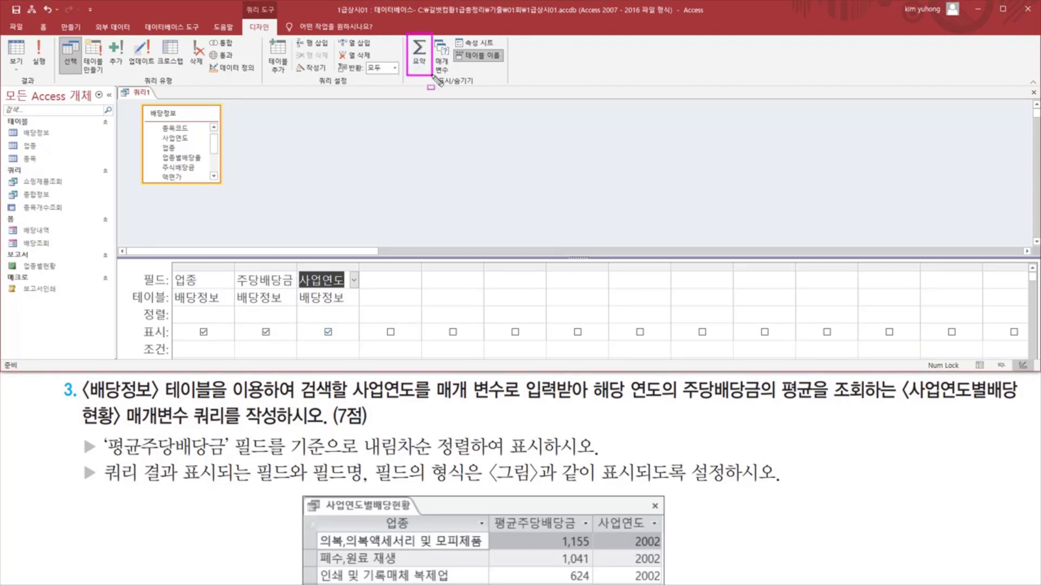
left_click(419, 54)
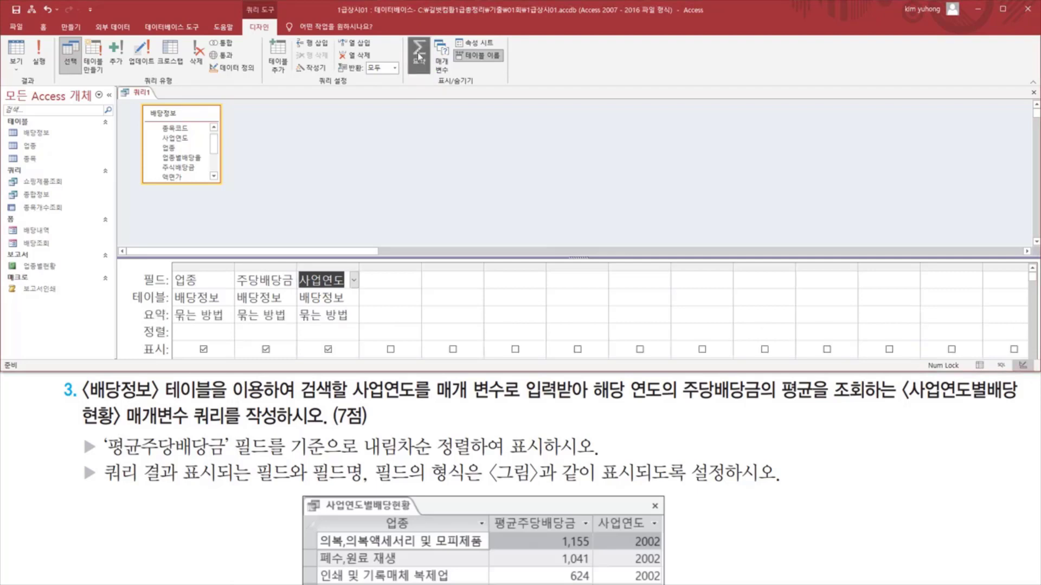
mouse_move(140, 307)
left_mouse_down()
mouse_move(169, 325)
mouse_move(356, 325)
left_mouse_up()
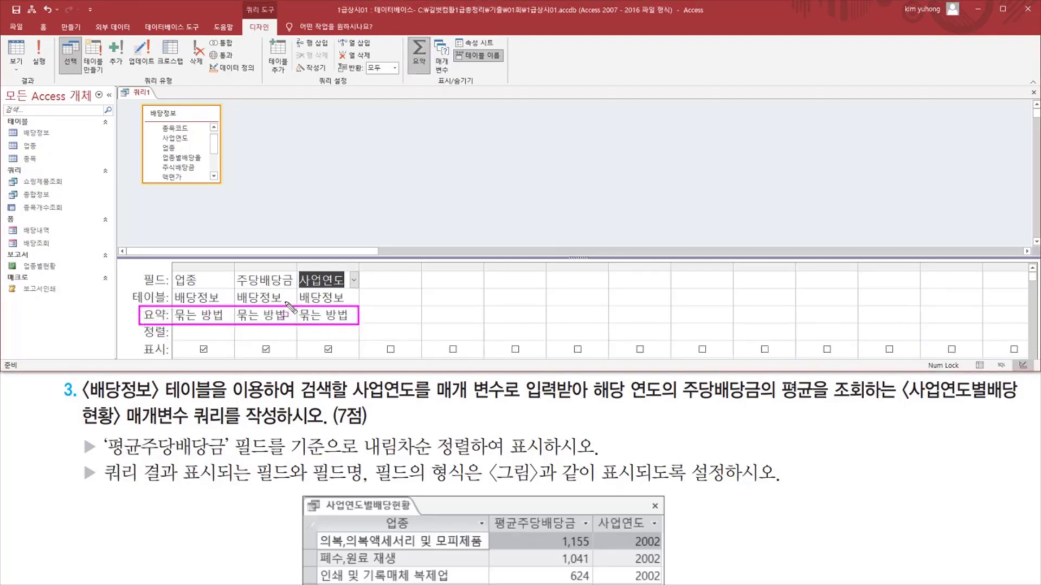
Set the summary function of the 주당배당금 column to 평균 in the query design grid
left_click_drag(235, 271, 294, 290)
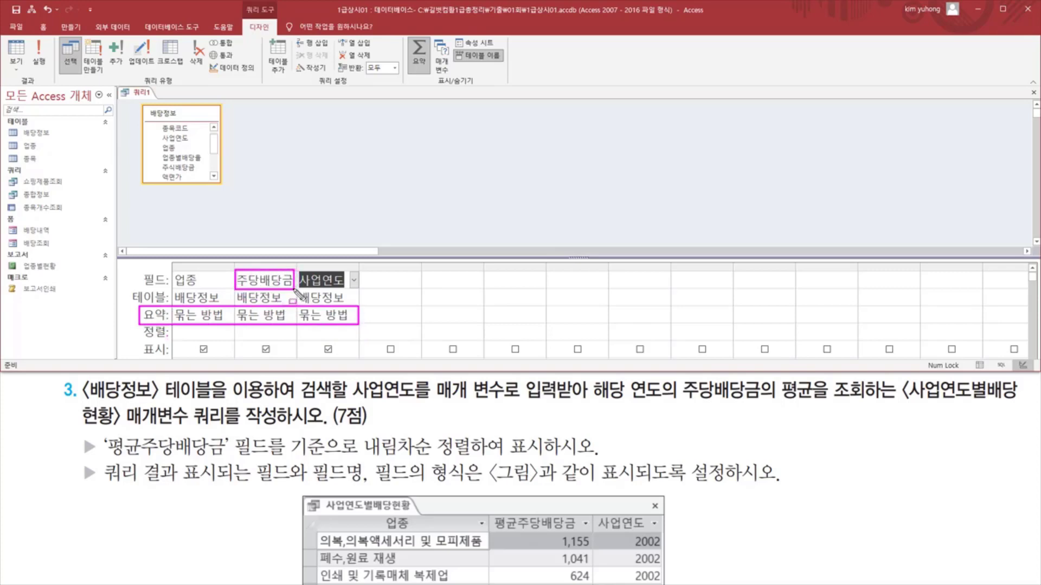
left_click(286, 317)
left_click(292, 315)
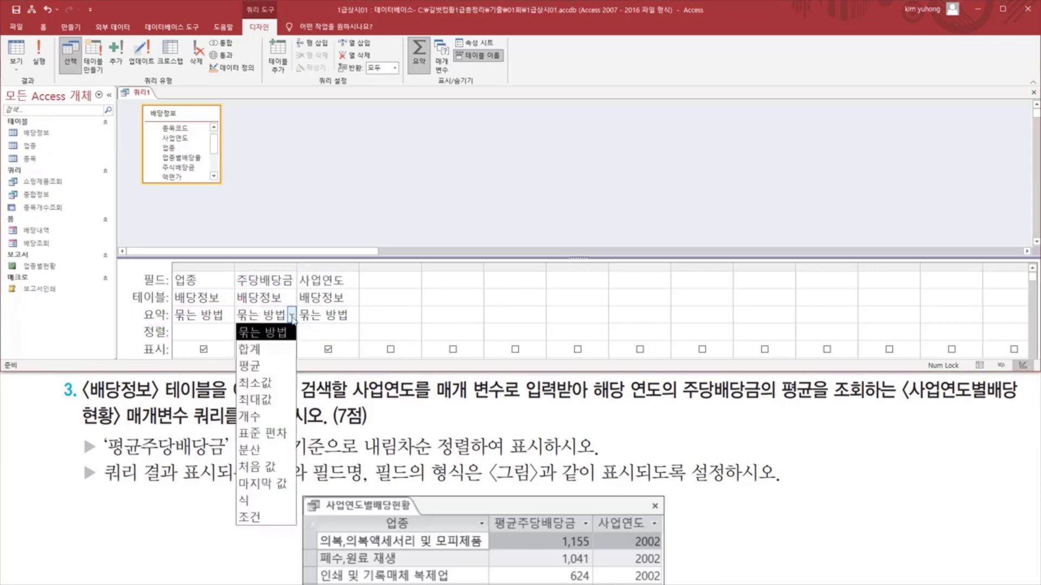
left_click(271, 367)
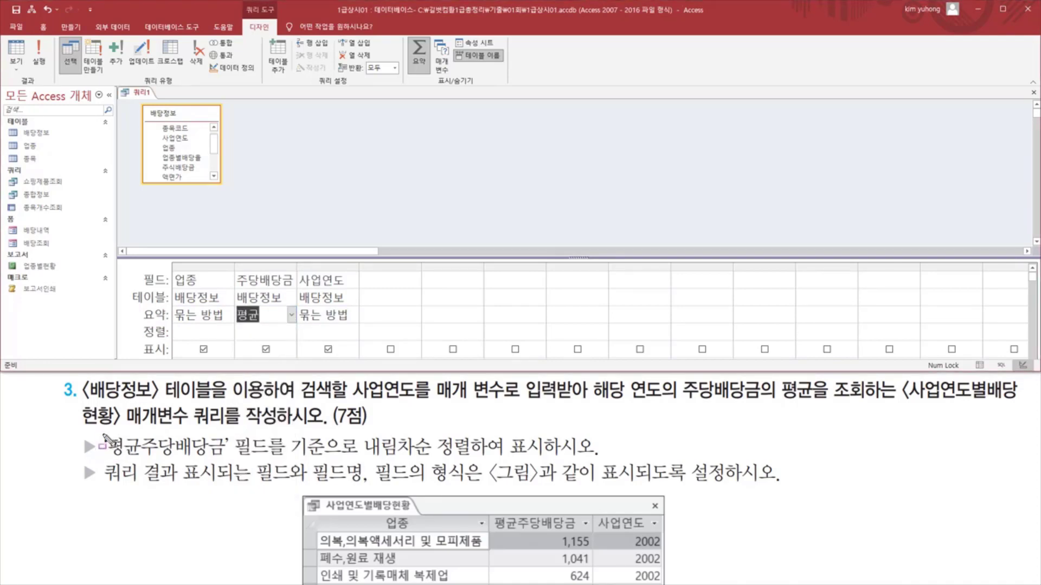
Sort the averaged 주당배당금 column in descending order (내림차순)
left_click_drag(103, 434, 228, 458)
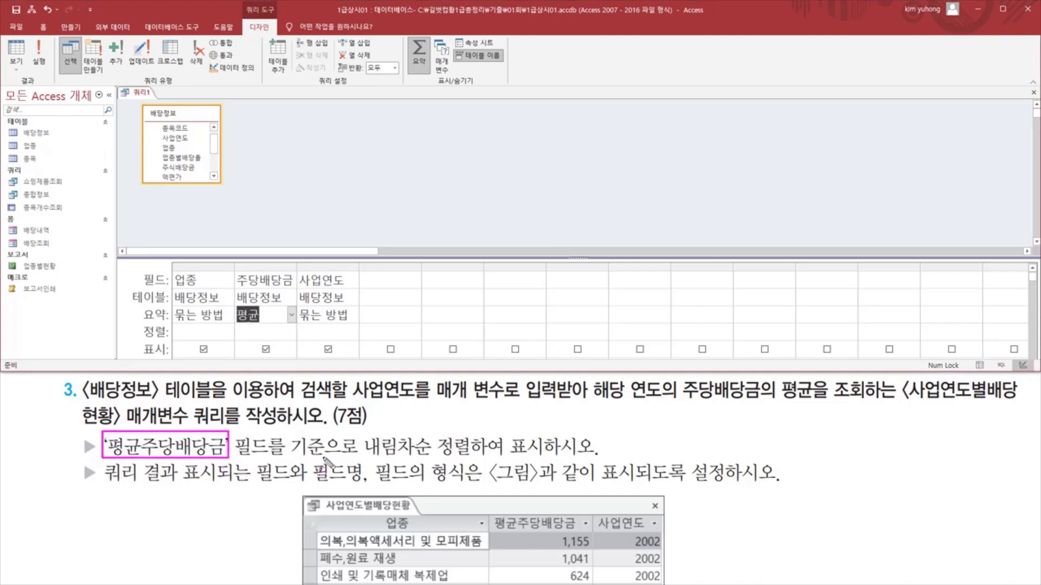
mouse_move(358, 459)
left_mouse_down()
mouse_move(502, 459)
mouse_move(469, 459)
left_mouse_up()
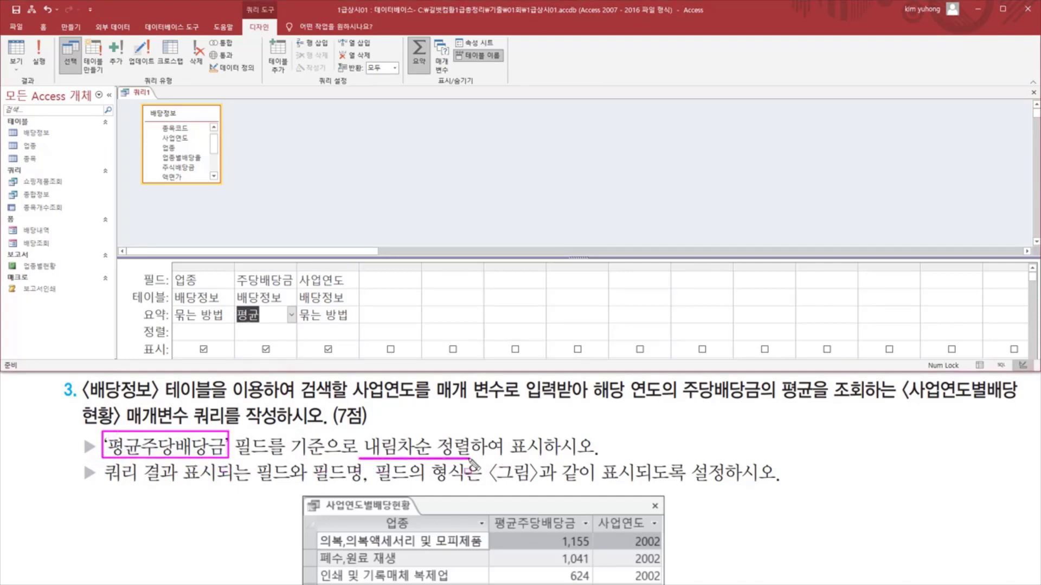
left_click_drag(233, 269, 295, 293)
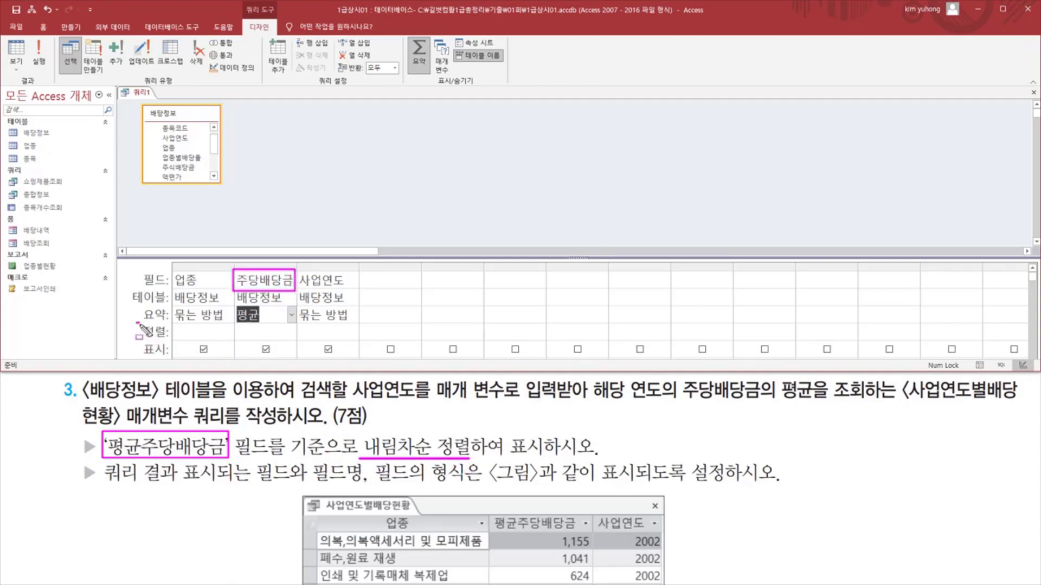
left_click_drag(140, 327, 171, 341)
key("Escape")
left_click(262, 332)
left_click(291, 333)
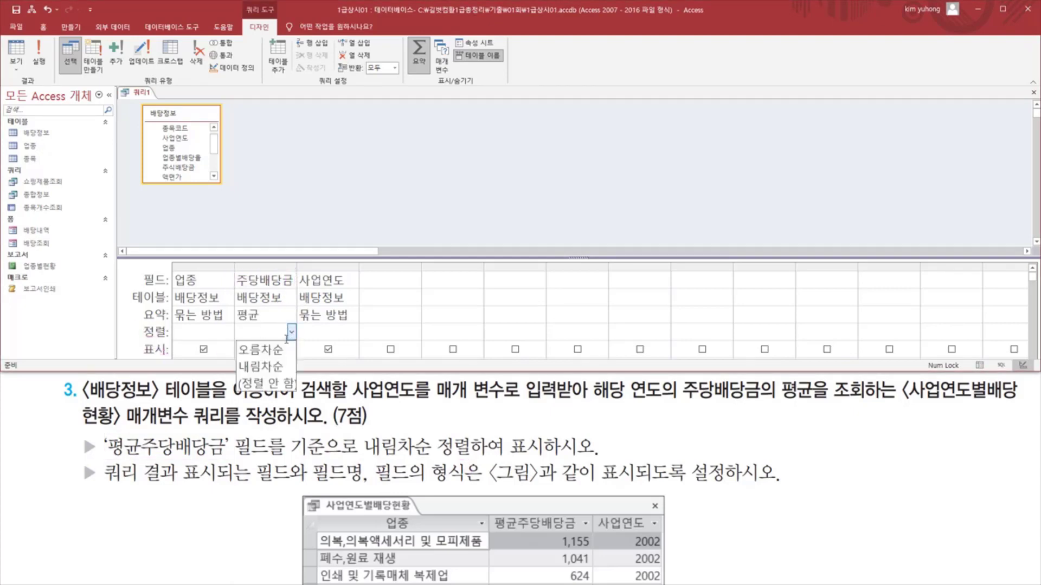
left_click(260, 367)
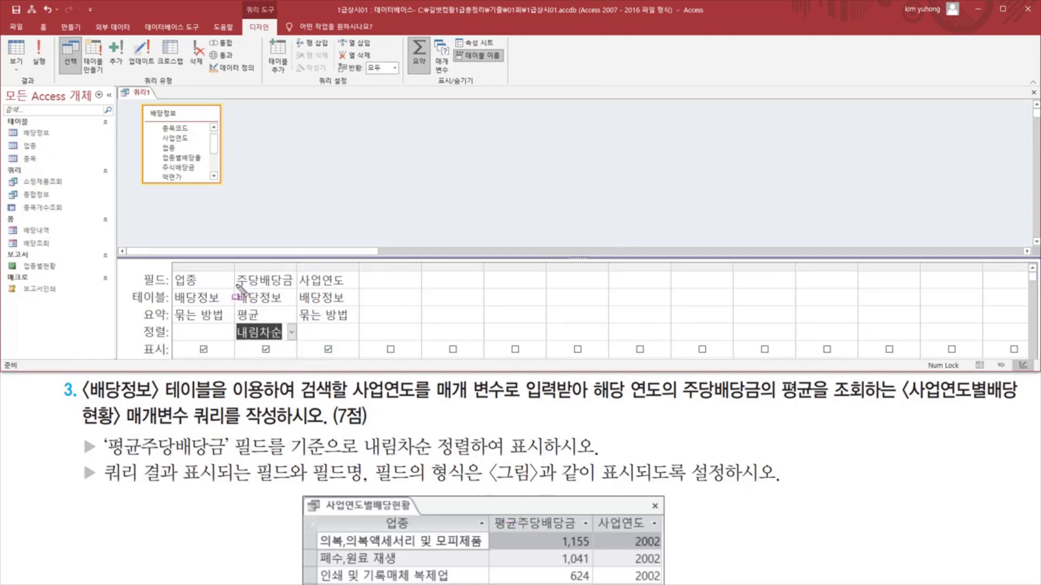
Widen the 주당배당금 column and give the field the alias 평균주당배당금, so it reads 평균주당배당금: 주당배당금
left_click_drag(235, 270, 297, 290)
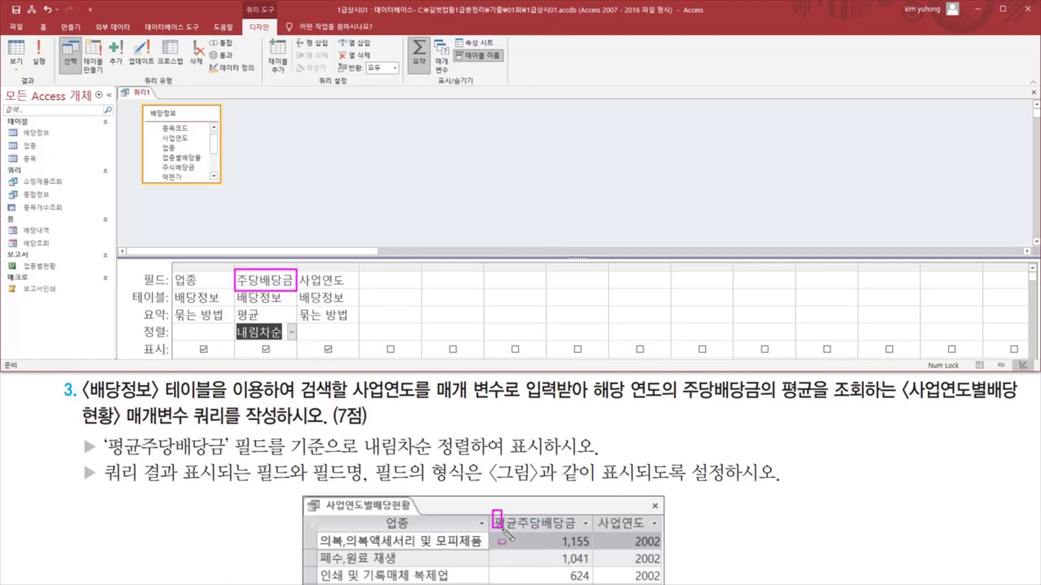
mouse_move(492, 510)
left_mouse_down()
mouse_move(518, 534)
mouse_move(584, 533)
left_mouse_up()
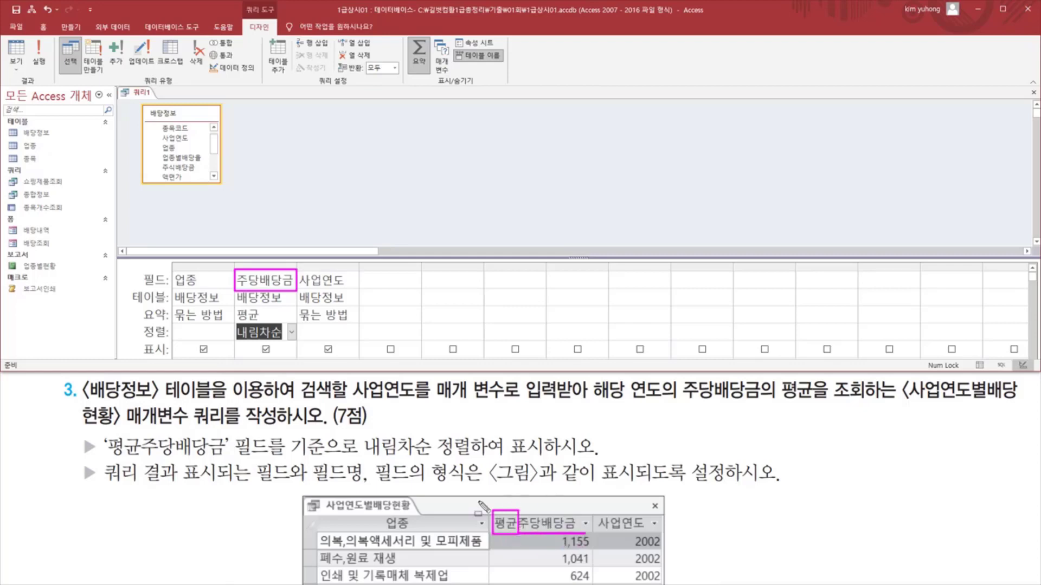
key("Escape")
left_click_drag(298, 268, 407, 268)
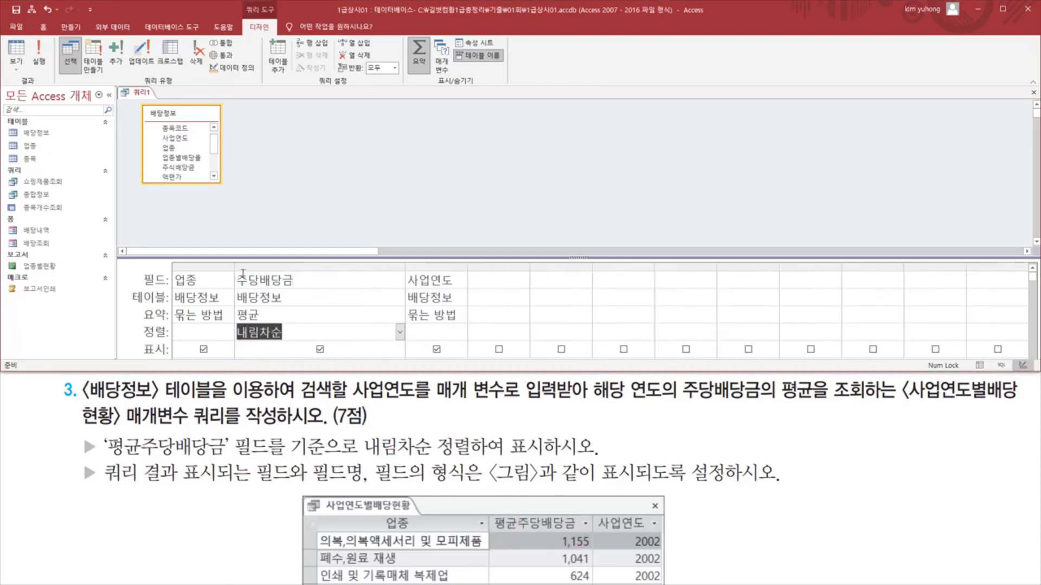
left_click(239, 280)
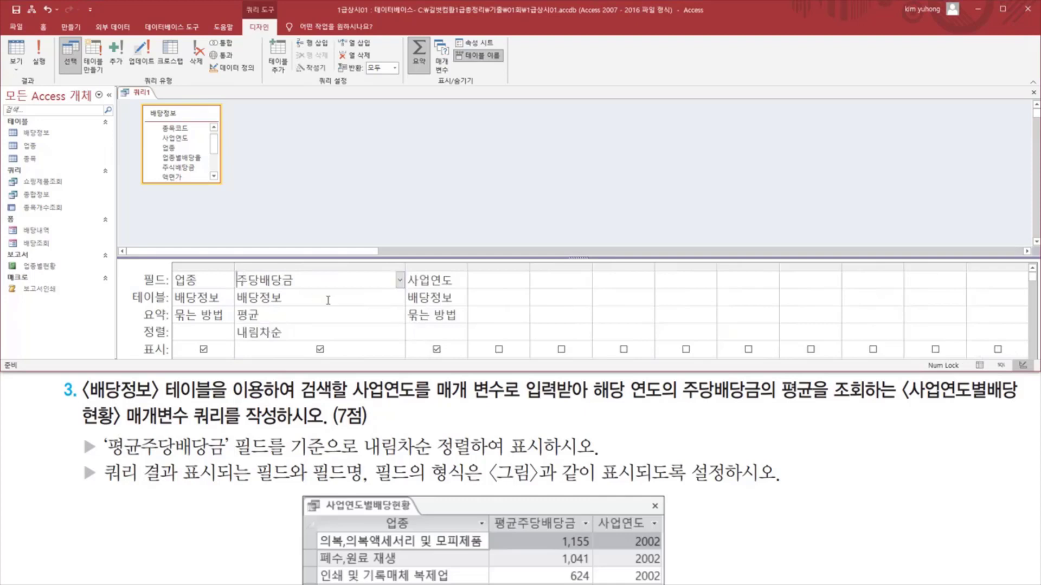
type("펴")
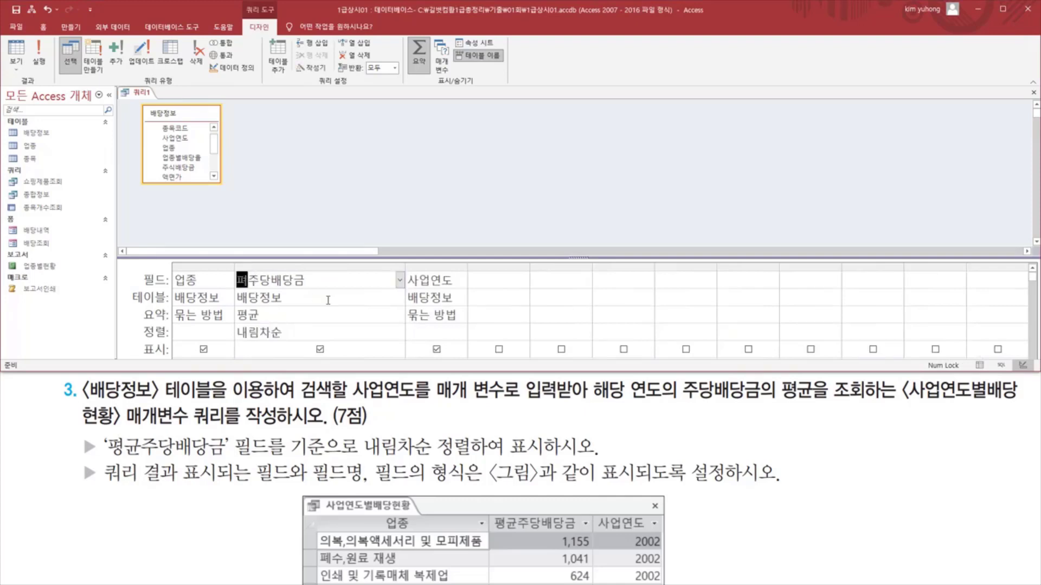
type("균주")
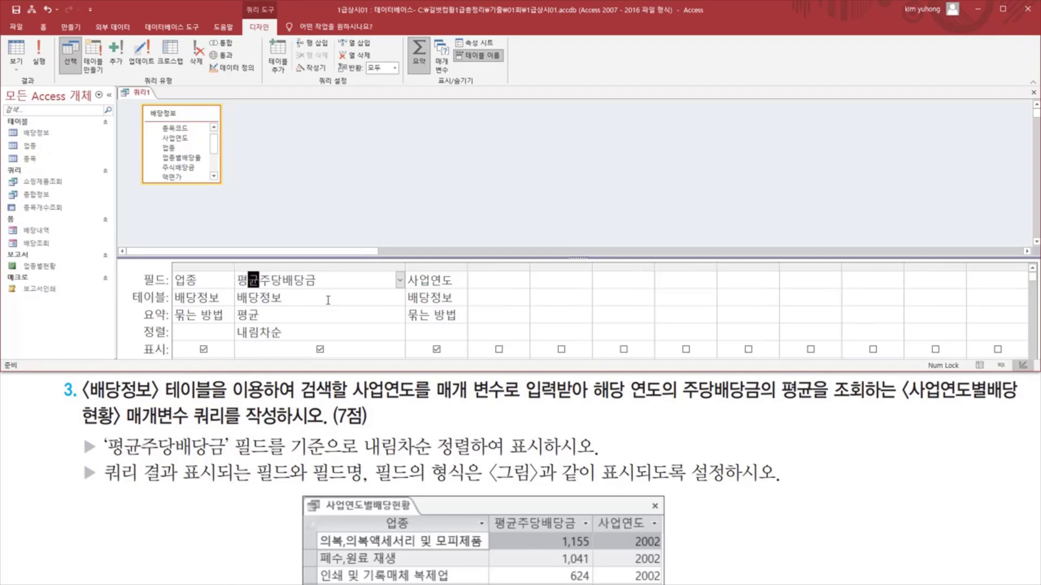
type("당배당ㄱ주당배당")
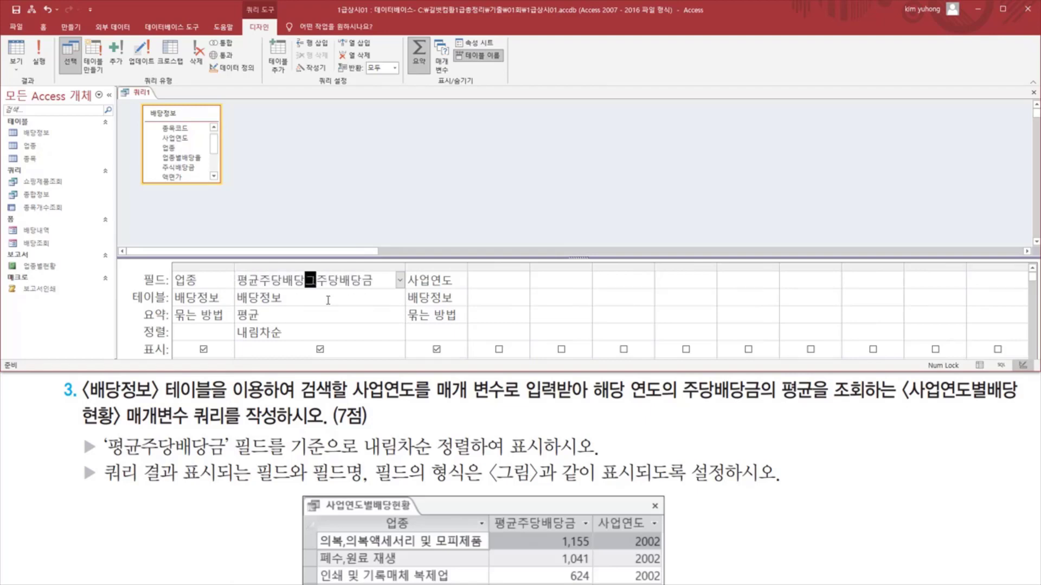
type(":")
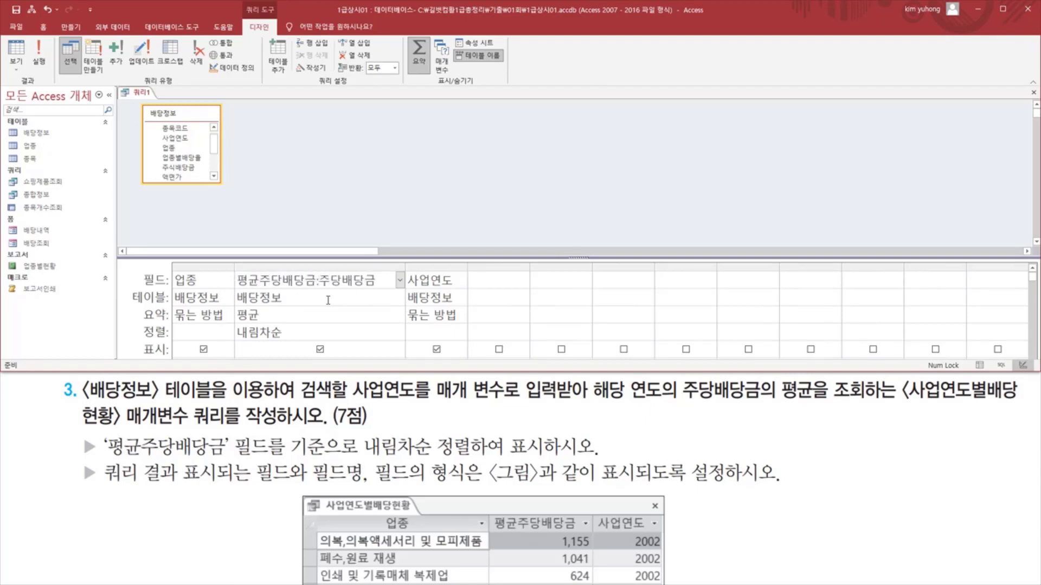
left_click(345, 300)
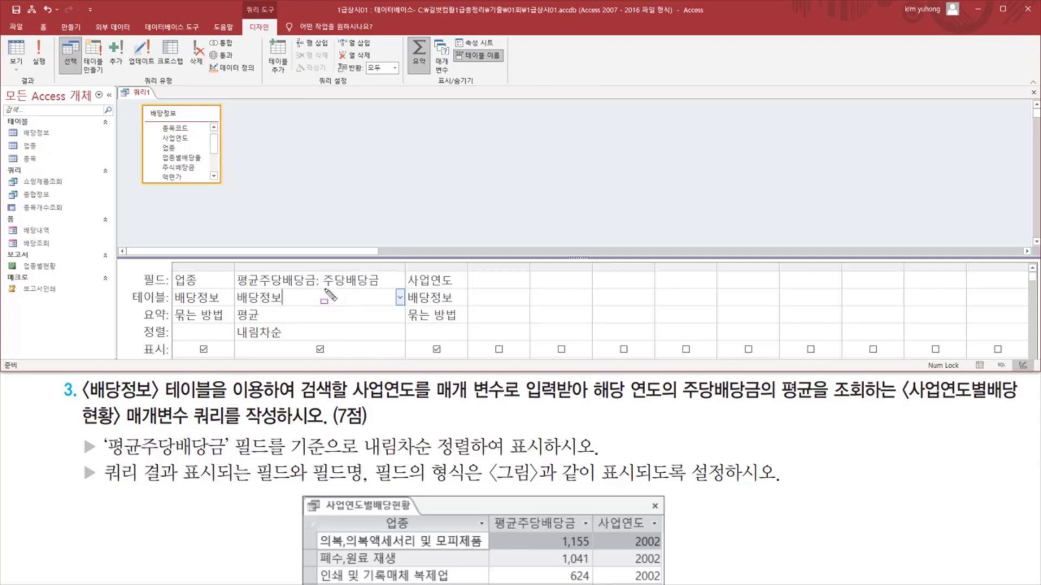
left_click_drag(324, 290, 383, 289)
left_click_drag(232, 308, 265, 323)
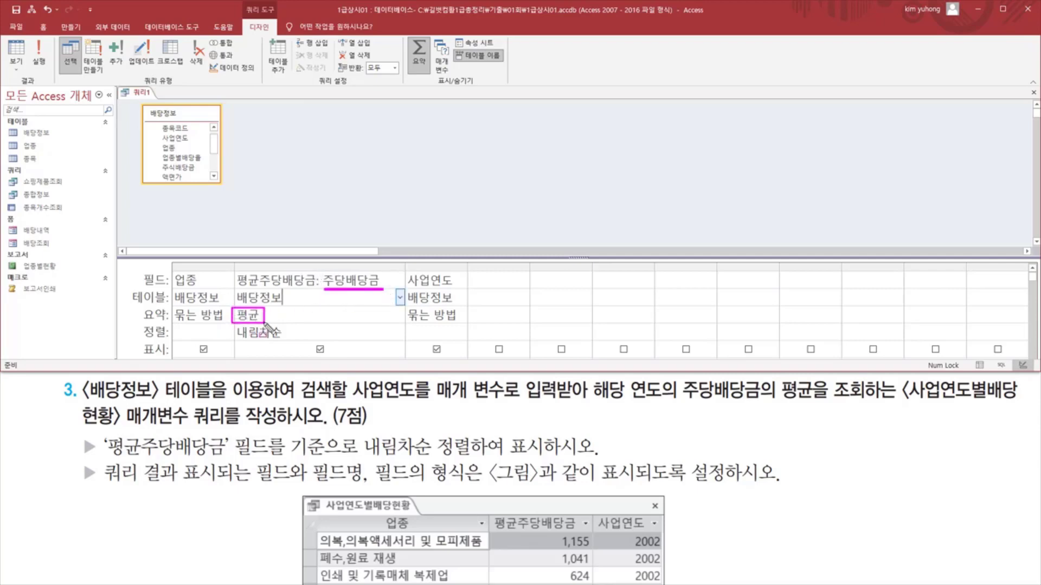
mouse_move(235, 268)
left_mouse_down()
mouse_move(258, 286)
mouse_move(325, 290)
mouse_move(315, 288)
left_mouse_up()
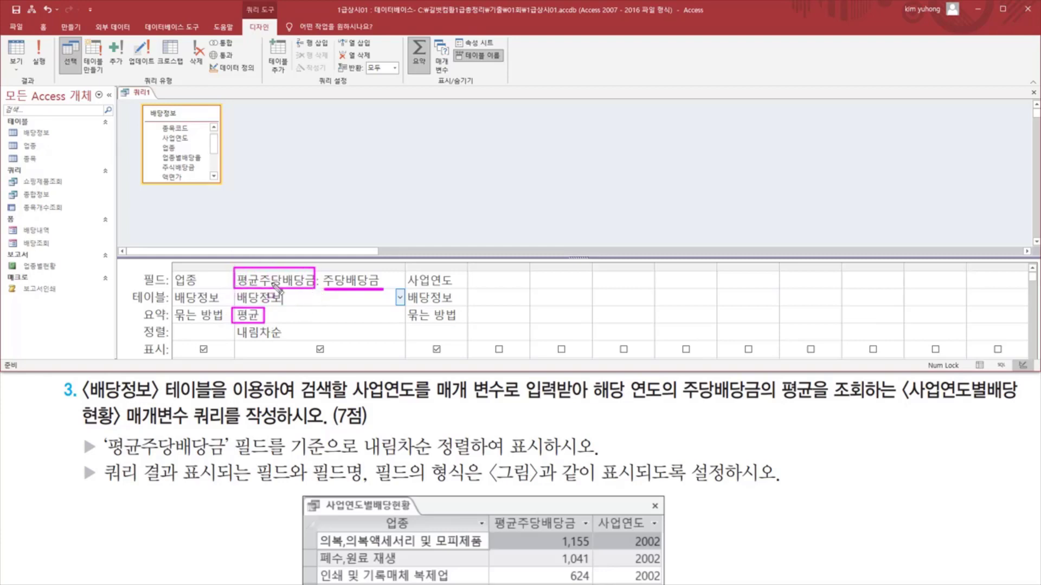
key("Escape")
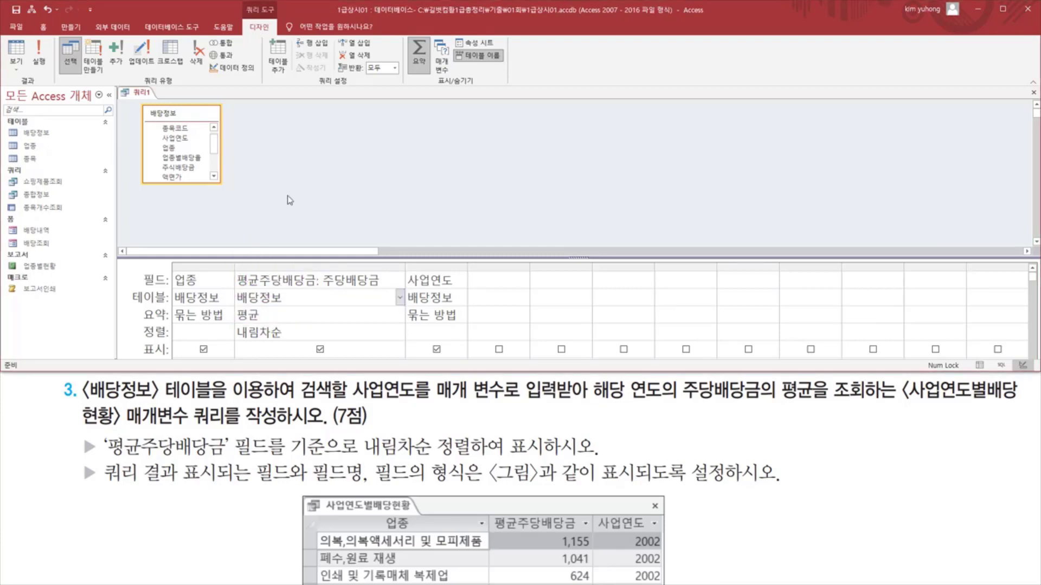
Run the query and examine its 업종, average dividend and 사업연도 columns against the required result
left_click(39, 54)
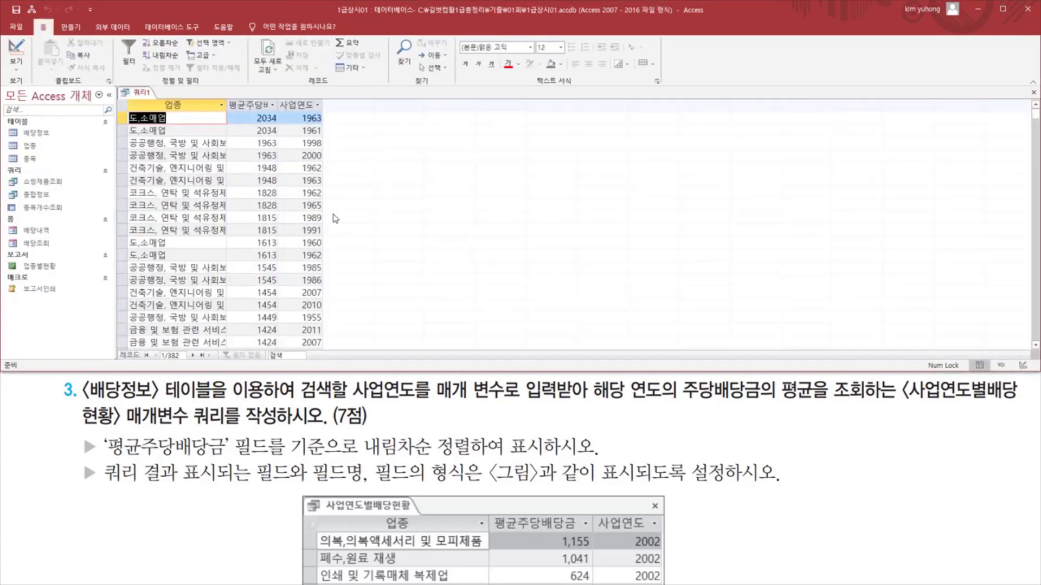
left_click_drag(292, 109, 332, 354)
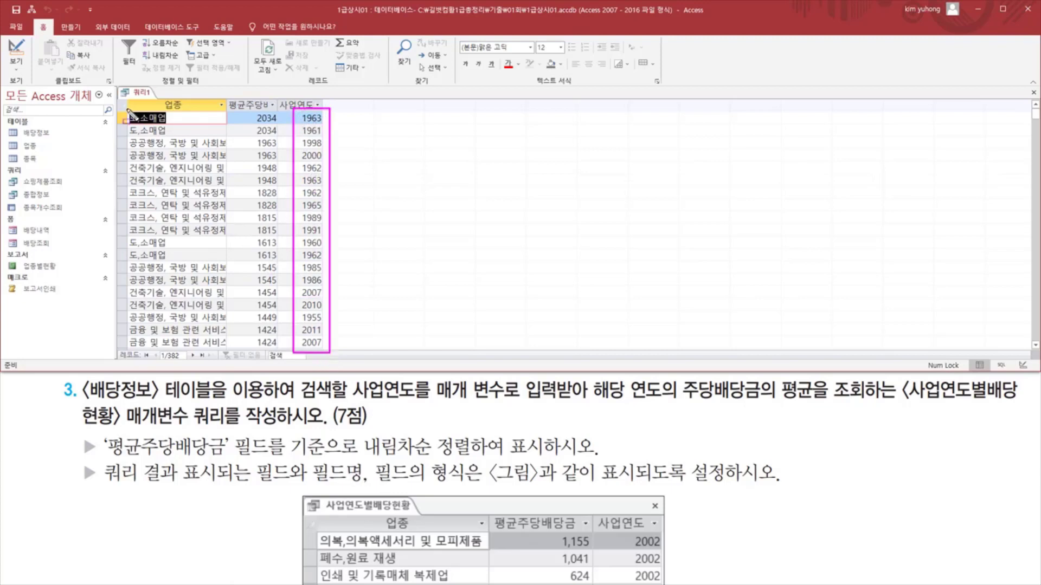
mouse_move(129, 113)
left_mouse_down()
mouse_move(214, 304)
mouse_move(220, 353)
left_mouse_up()
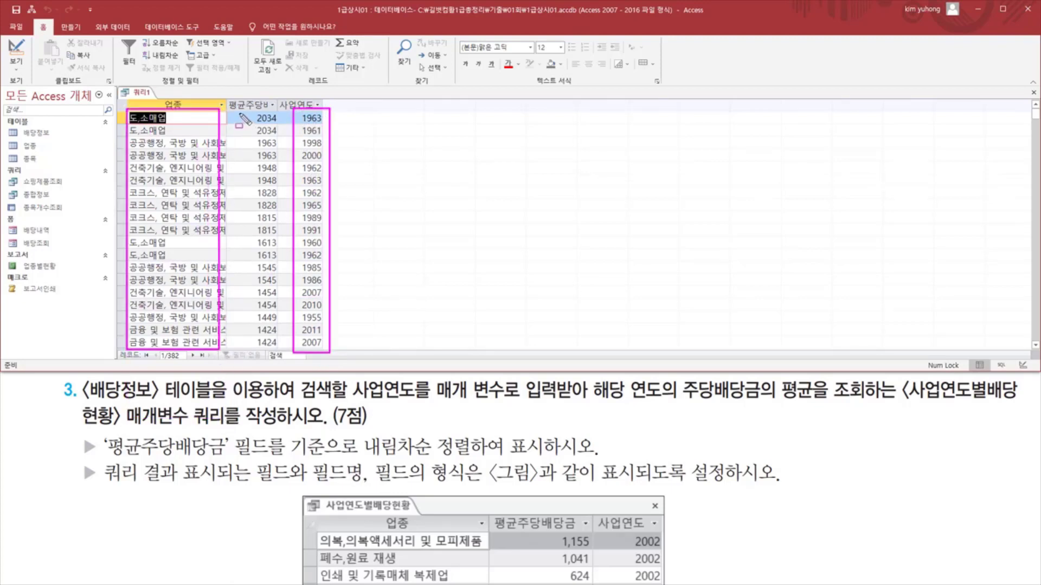
left_click_drag(233, 115, 280, 351)
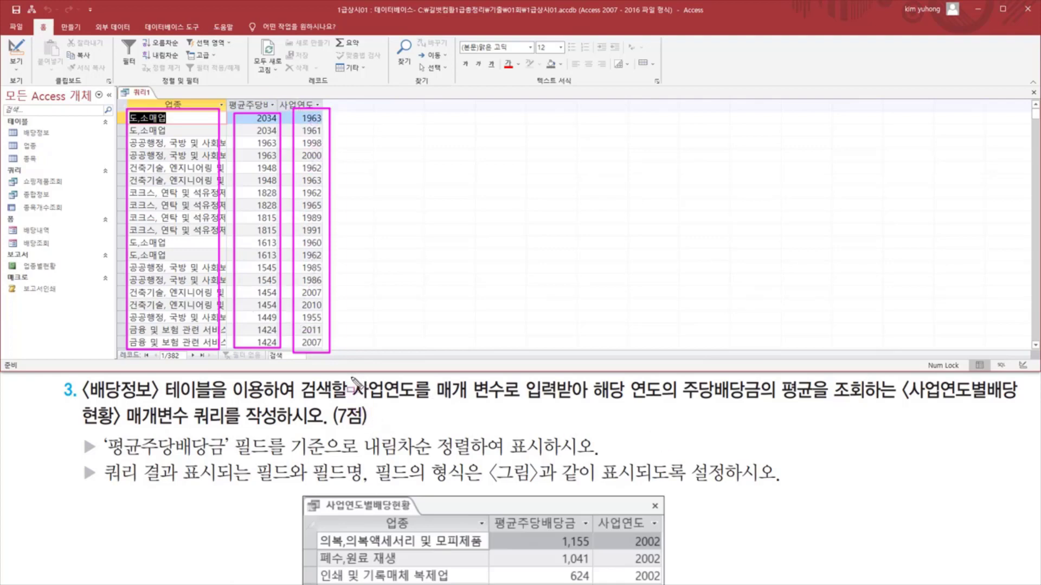
mouse_move(352, 378)
left_mouse_down()
mouse_move(417, 401)
mouse_move(574, 402)
mouse_move(593, 381)
mouse_move(615, 403)
mouse_move(834, 404)
left_mouse_up()
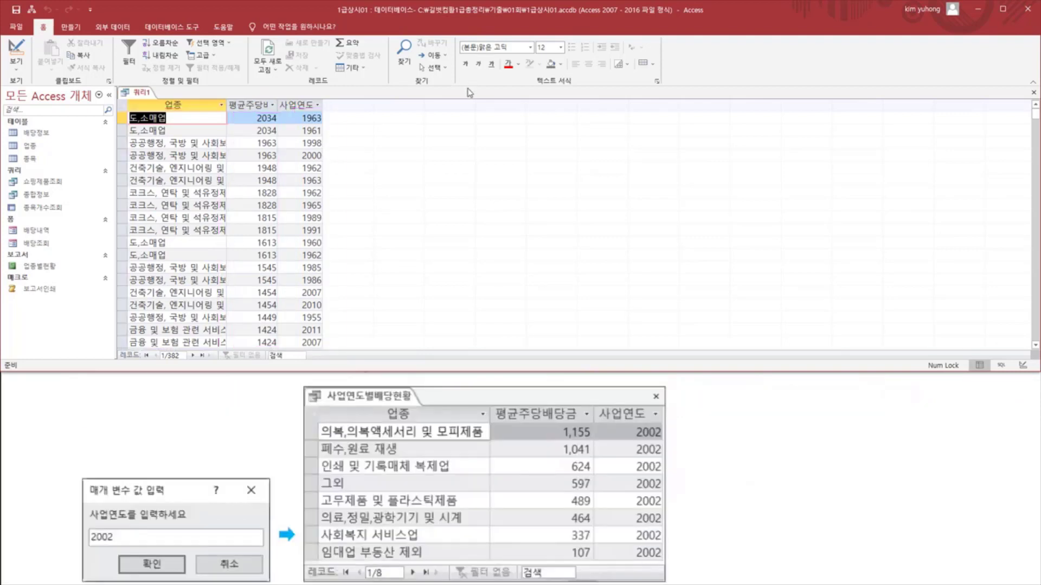
left_click_drag(80, 475, 274, 580)
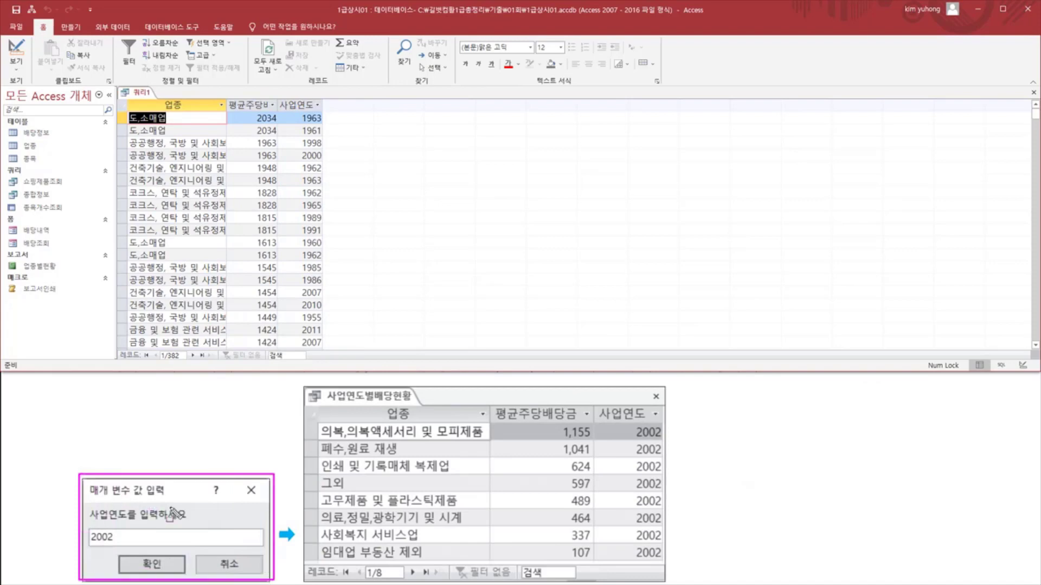
left_click_drag(86, 528, 122, 545)
key("Escape")
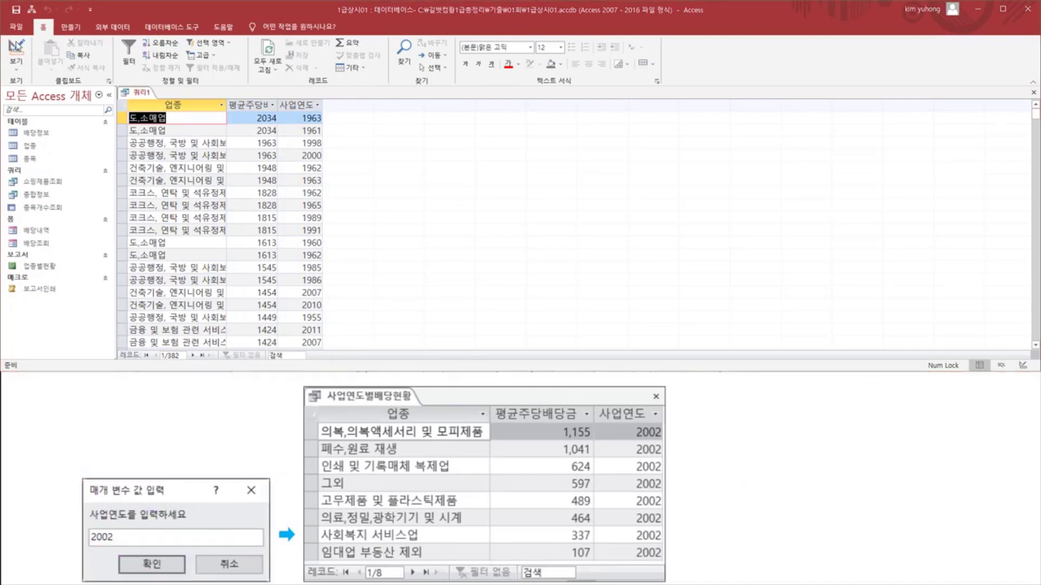
Return to the query design and set the 사업연도 criterion to the parameter [사업연도를 입력하세요], widening the column to fit
left_click(16, 48)
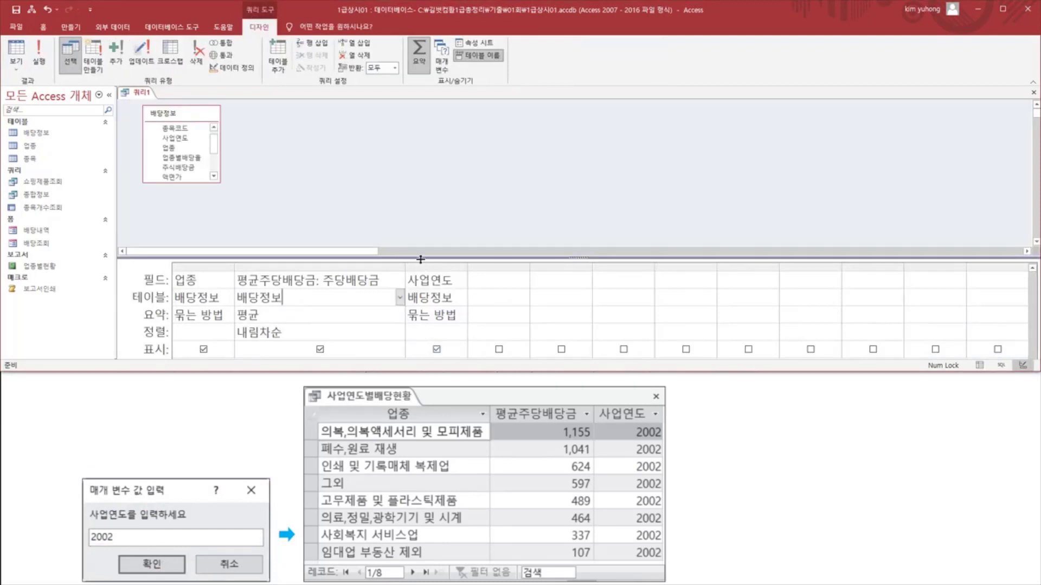
left_click_drag(420, 260, 594, 226)
left_click(433, 320)
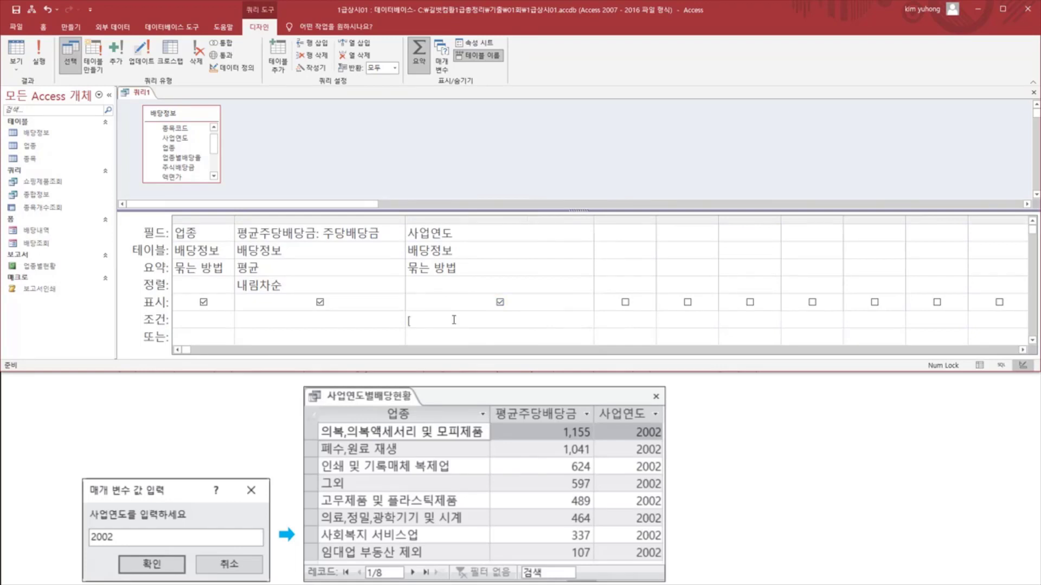
type("[사업연ㄷ")
type("를 입력하세요")
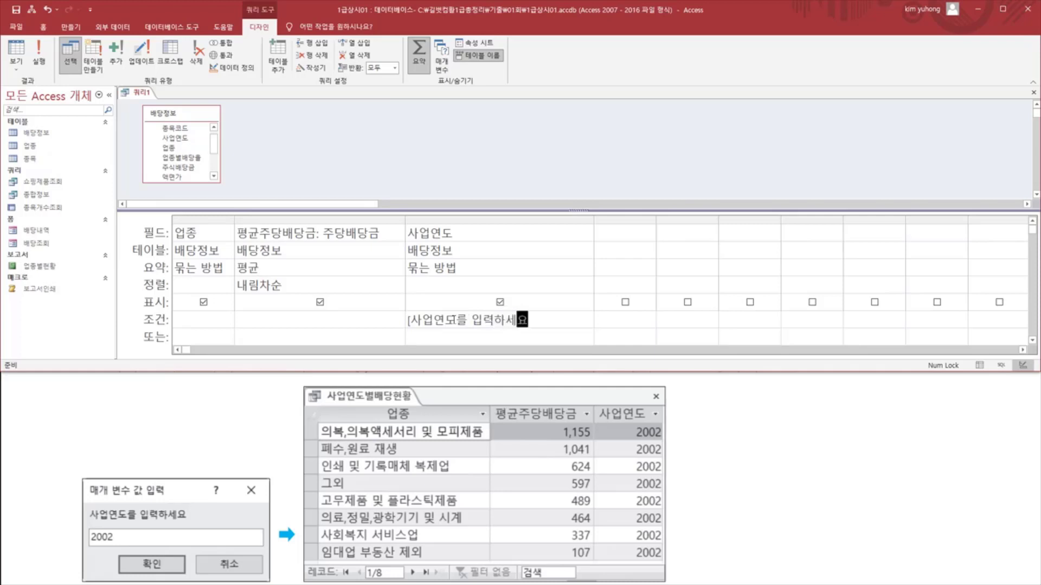
type("]")
mouse_move(406, 309)
left_mouse_down()
mouse_move(495, 339)
mouse_move(541, 340)
left_mouse_up()
left_click_drag(410, 239, 460, 224)
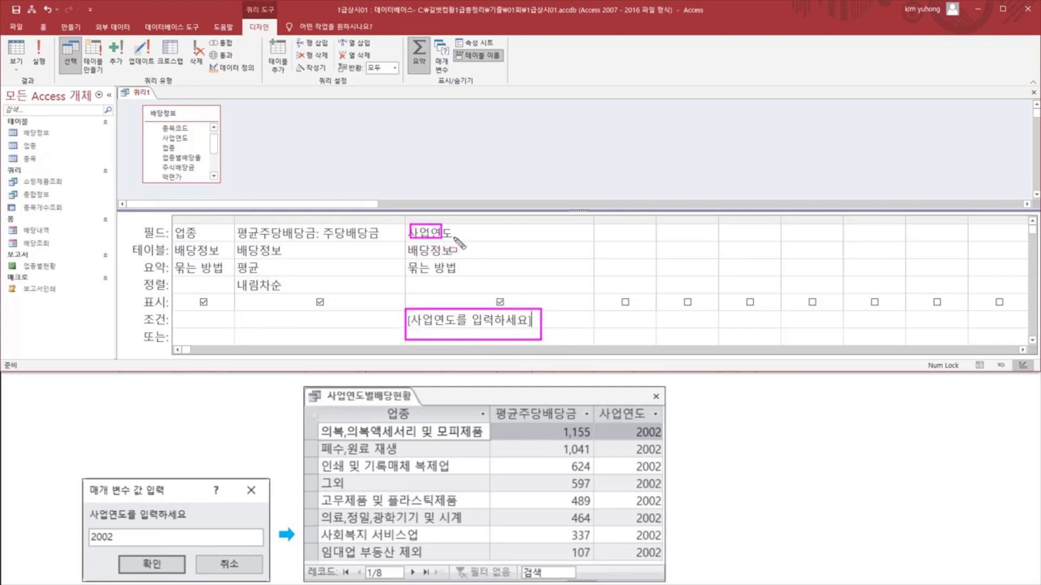
left_click_drag(407, 327, 532, 328)
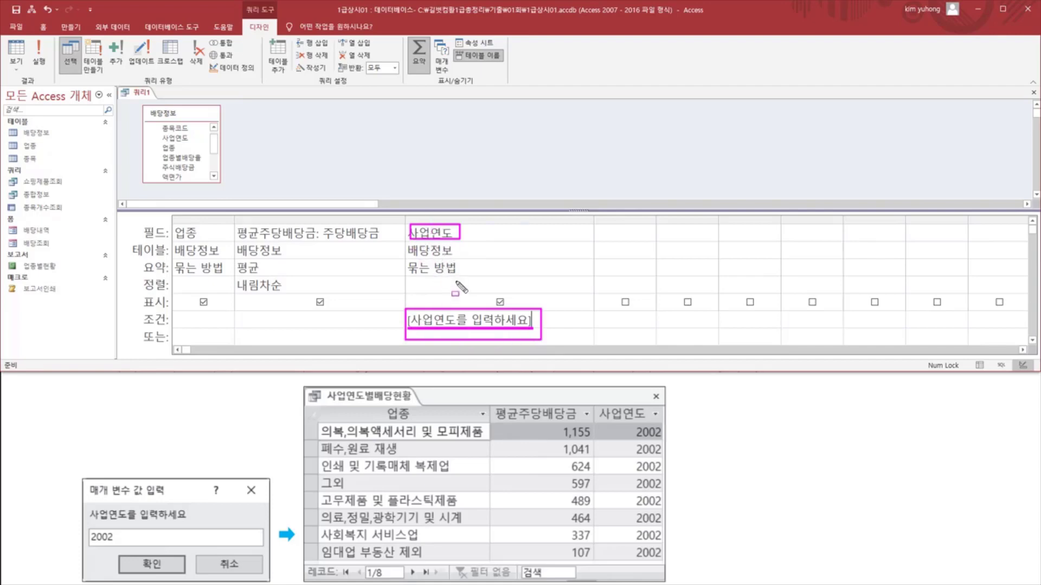
key("Escape")
Run the query and enter 2002 as the 사업연도 parameter value
left_click(45, 56)
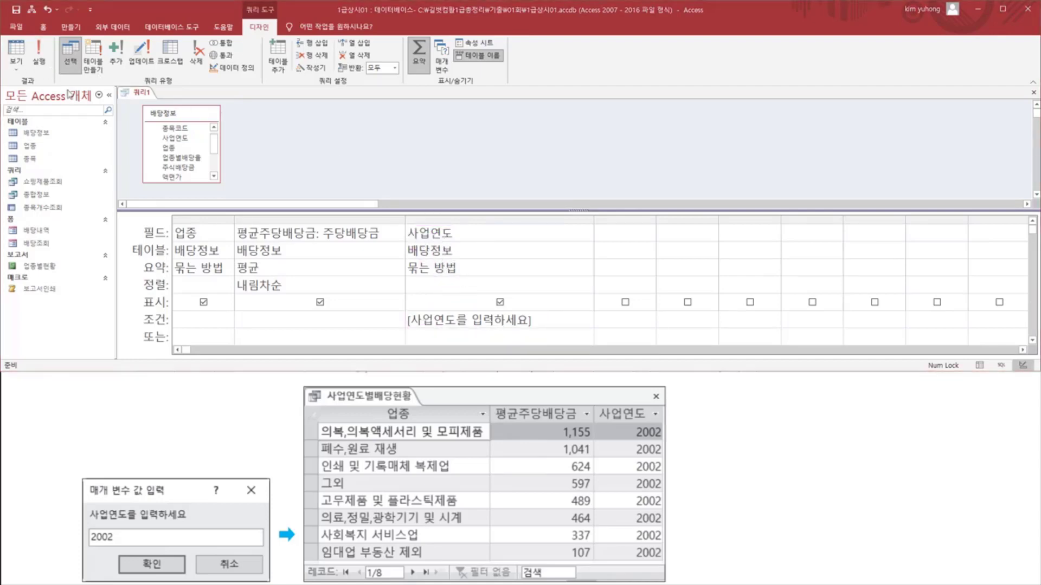
key("ctrl+2")
mouse_move(452, 95)
left_mouse_down()
mouse_move(510, 155)
mouse_move(591, 167)
left_mouse_up()
left_click_drag(450, 130, 529, 130)
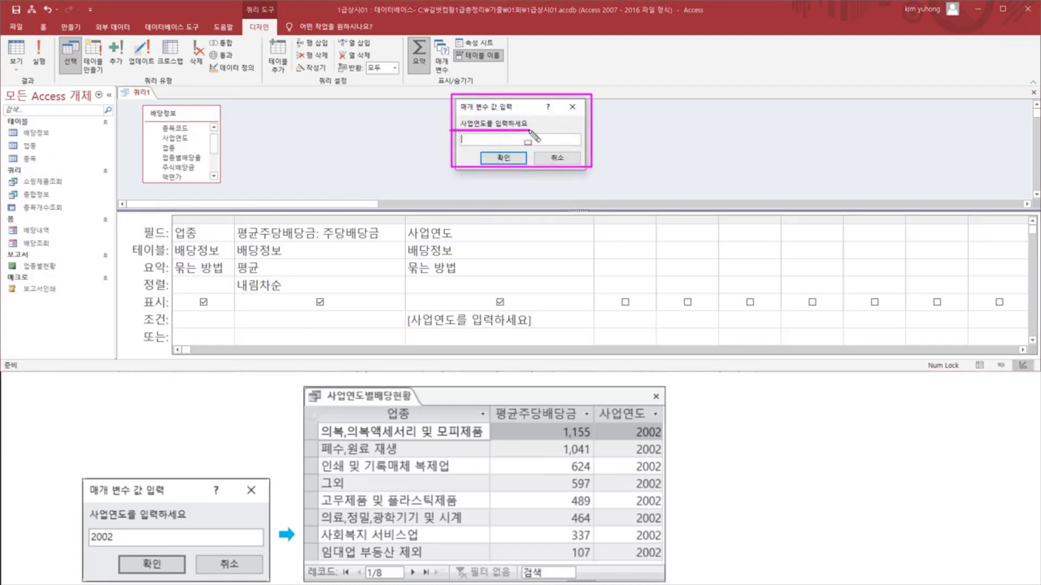
left_click_drag(86, 531, 119, 545)
key("Escape")
left_click(475, 139)
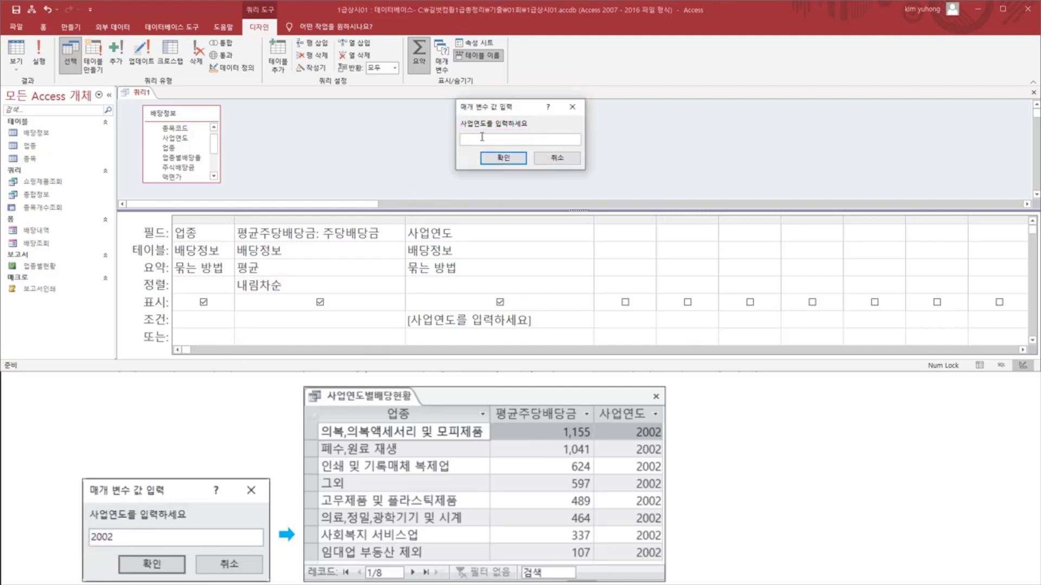
left_click(506, 157)
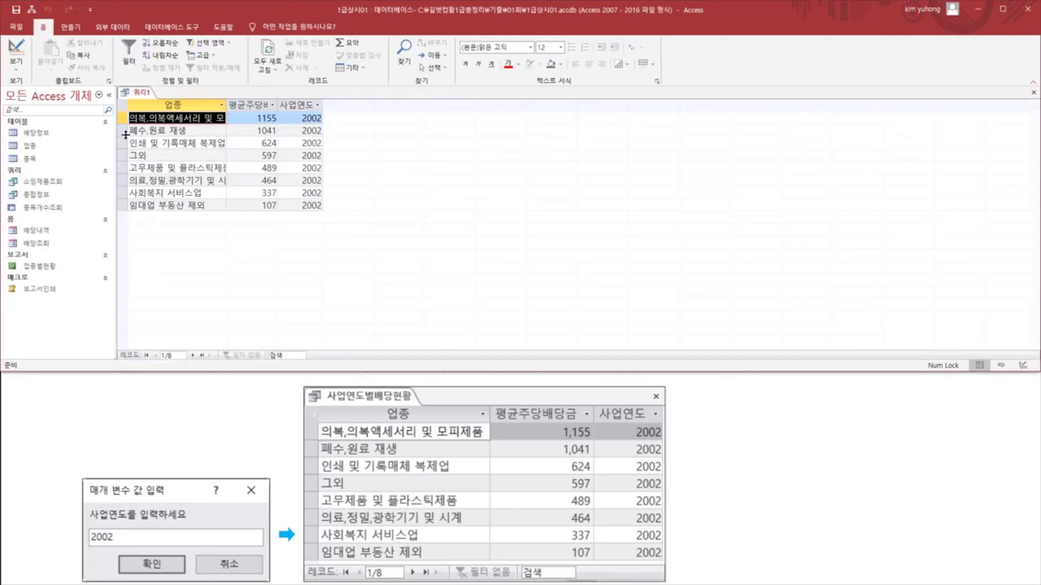
Compare the record count and the 업종, average dividend and 사업연도 columns with the required result, including the number format of the averages
left_click_drag(153, 347, 180, 362)
left_click_drag(360, 565, 388, 580)
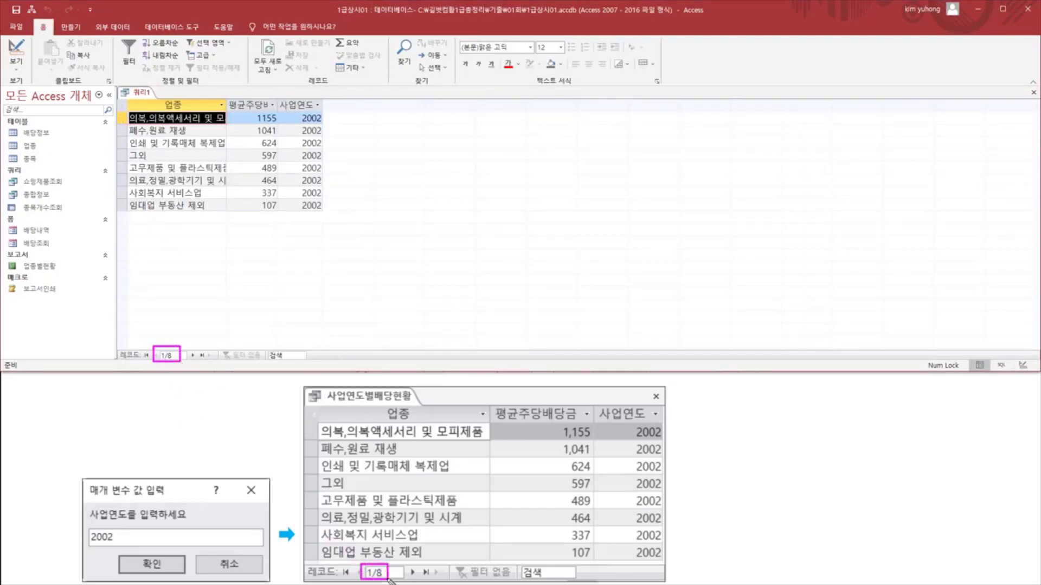
left_click_drag(126, 112, 232, 223)
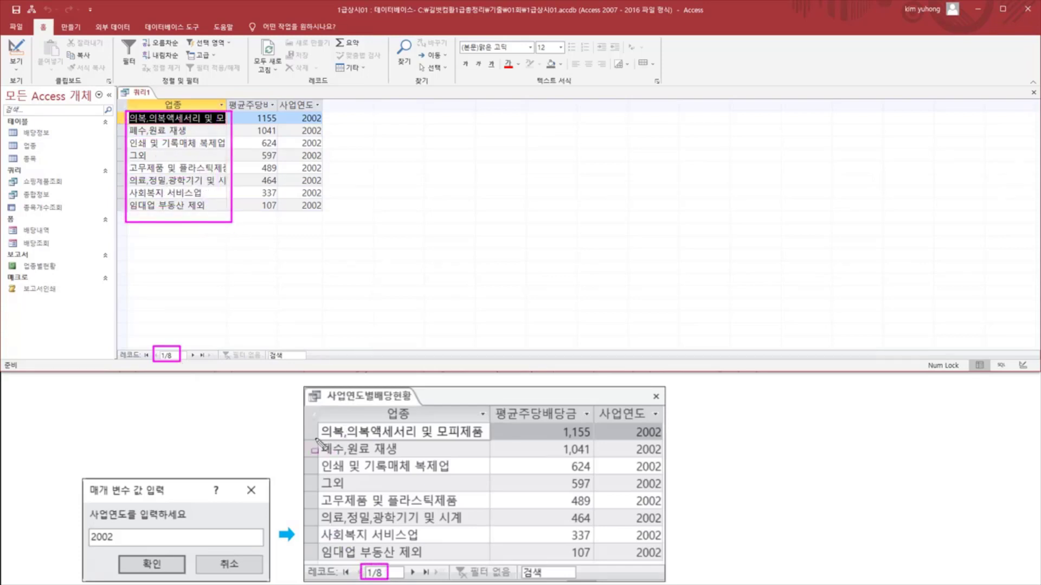
mouse_move(314, 416)
left_mouse_down()
mouse_move(502, 572)
mouse_move(494, 563)
left_mouse_up()
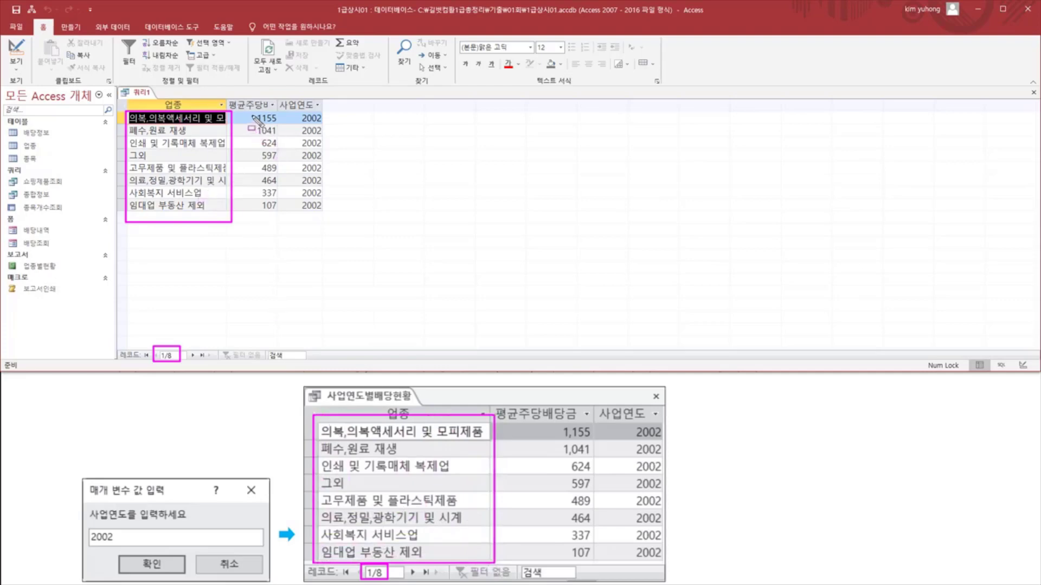
left_click_drag(252, 112, 286, 223)
left_click_drag(548, 424, 597, 564)
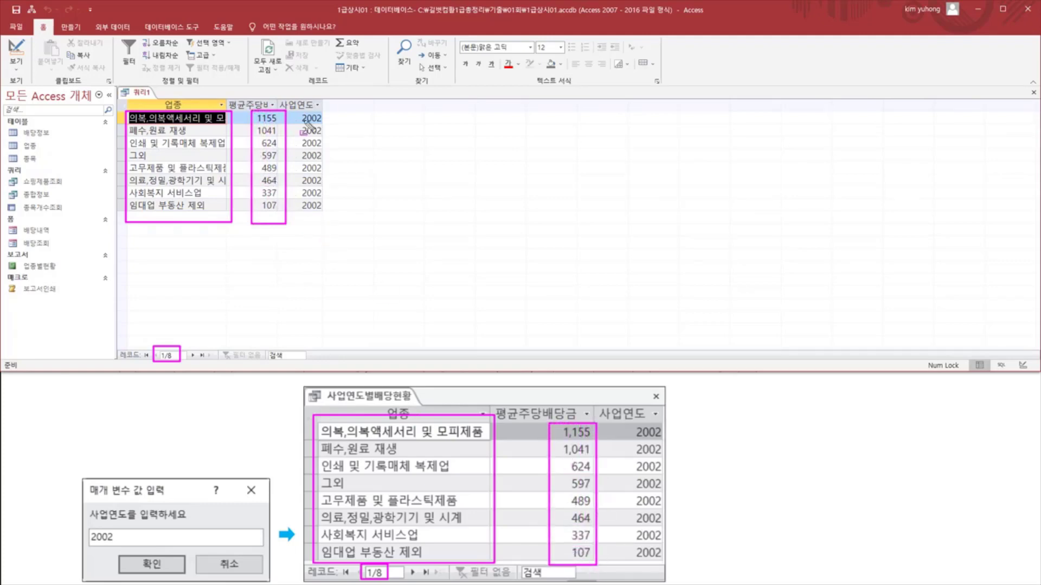
left_click_drag(300, 110, 325, 218)
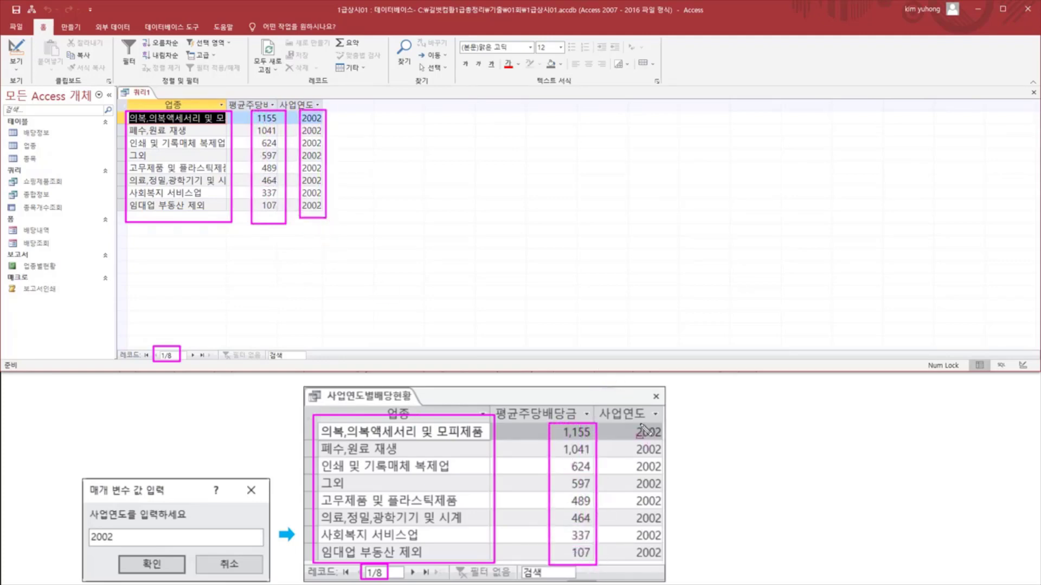
left_click_drag(627, 421, 666, 561)
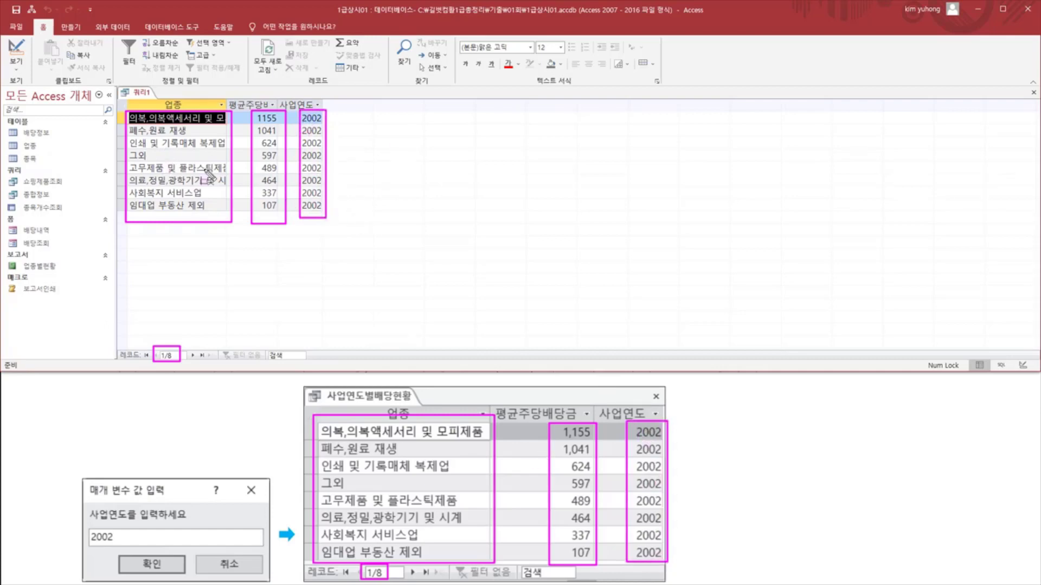
key("Escape")
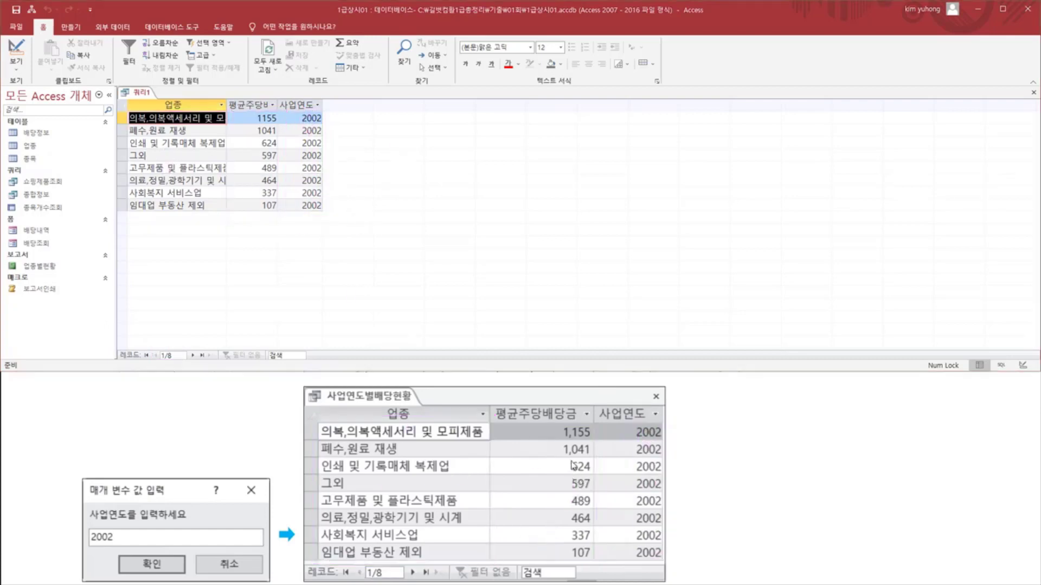
mouse_move(555, 431)
left_mouse_down()
mouse_move(556, 507)
mouse_move(596, 568)
mouse_move(557, 421)
left_mouse_up()
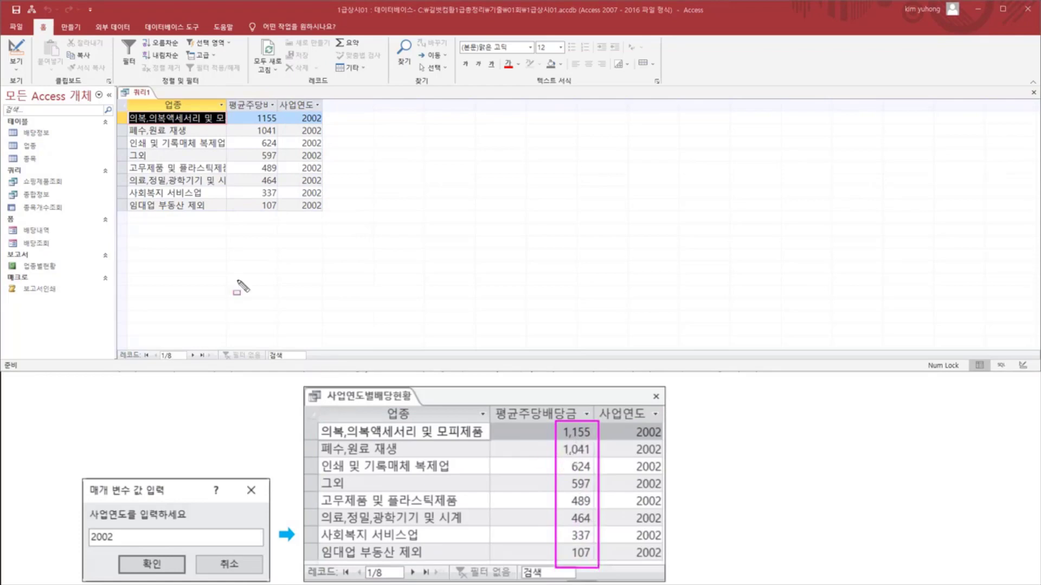
left_click_drag(249, 111, 291, 217)
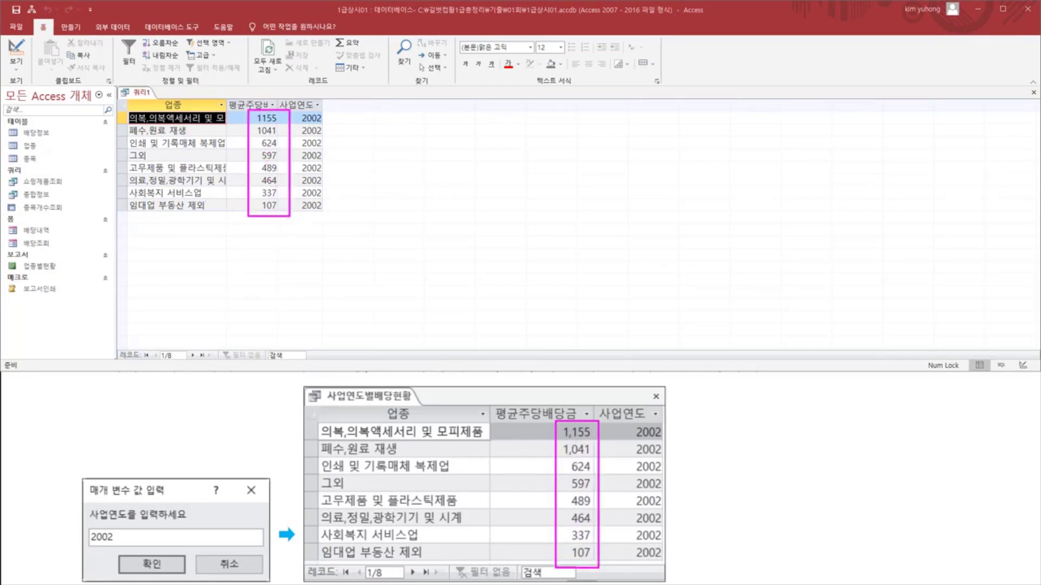
key("Escape")
Return to the query design and set the 평균주당배당금 field's format (형식) property to 표준
left_click(16, 53)
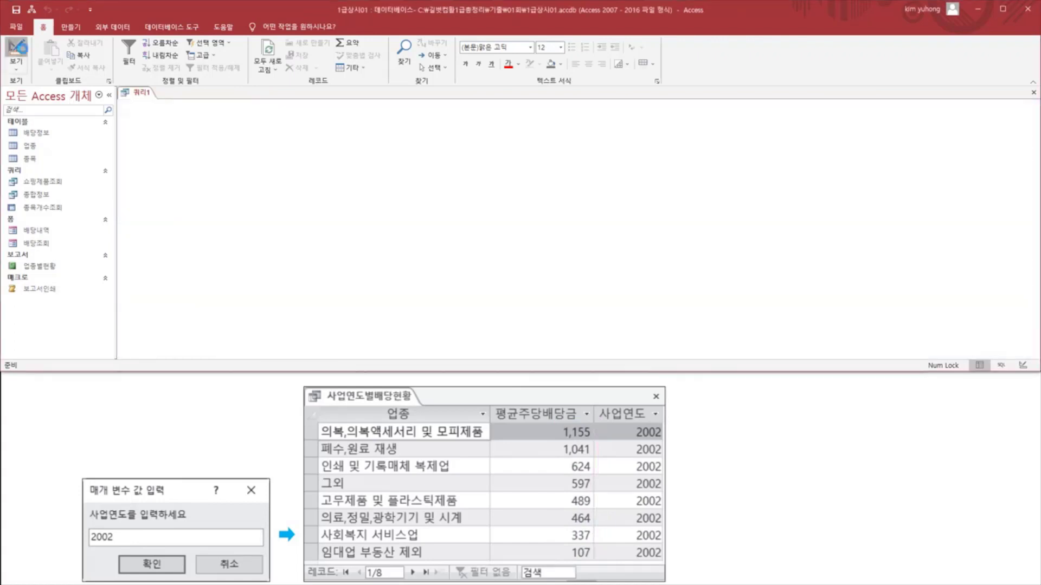
left_click(343, 219)
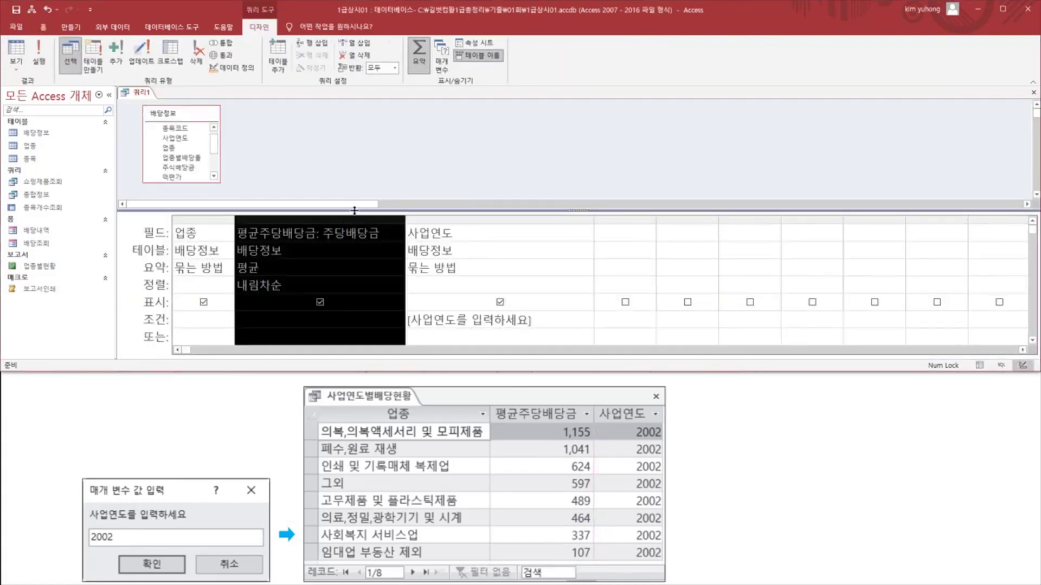
right_click(317, 218)
left_click(291, 317)
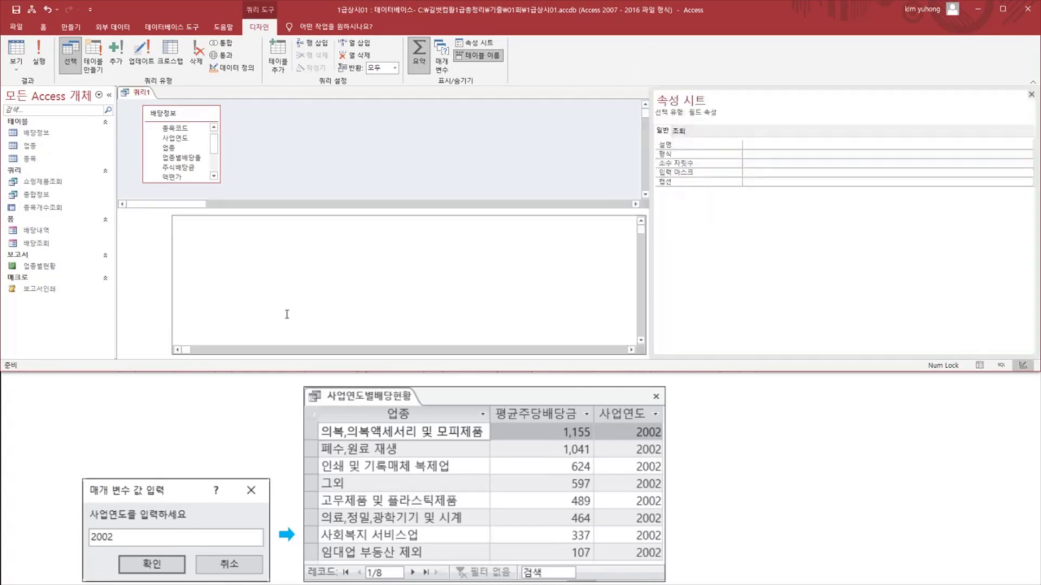
left_click(758, 153)
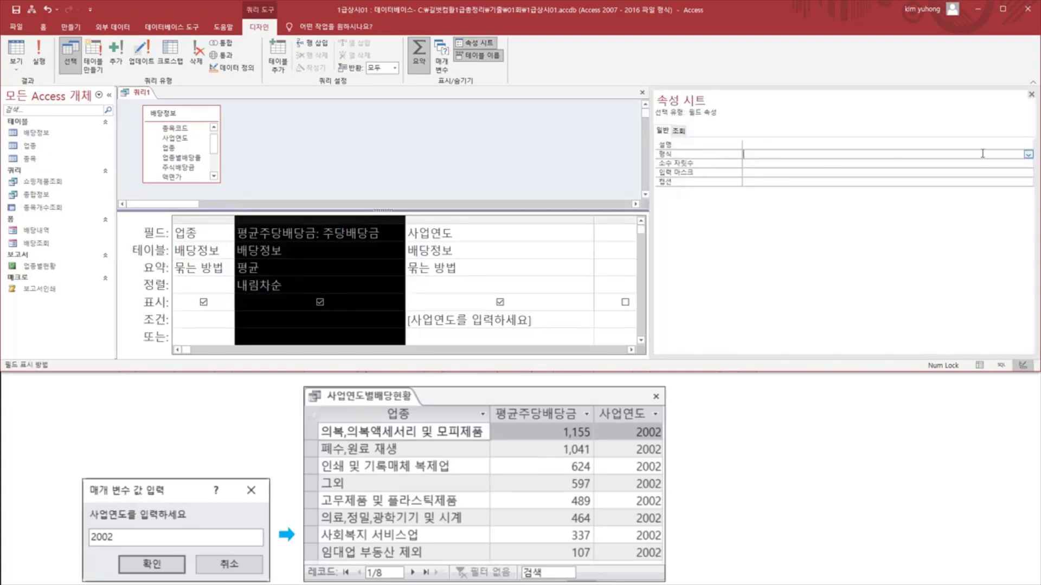
left_click(1027, 155)
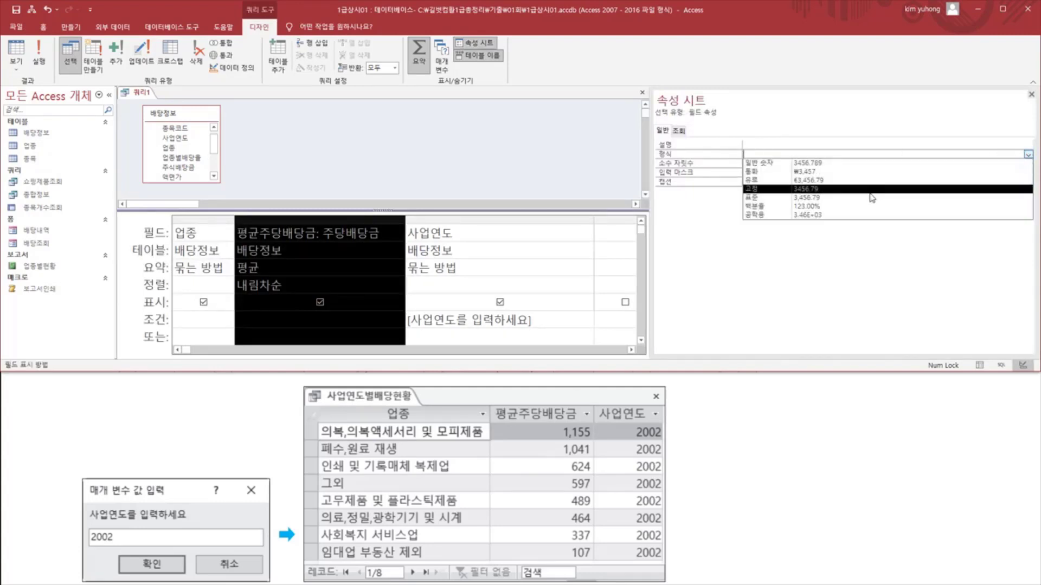
left_click(826, 199)
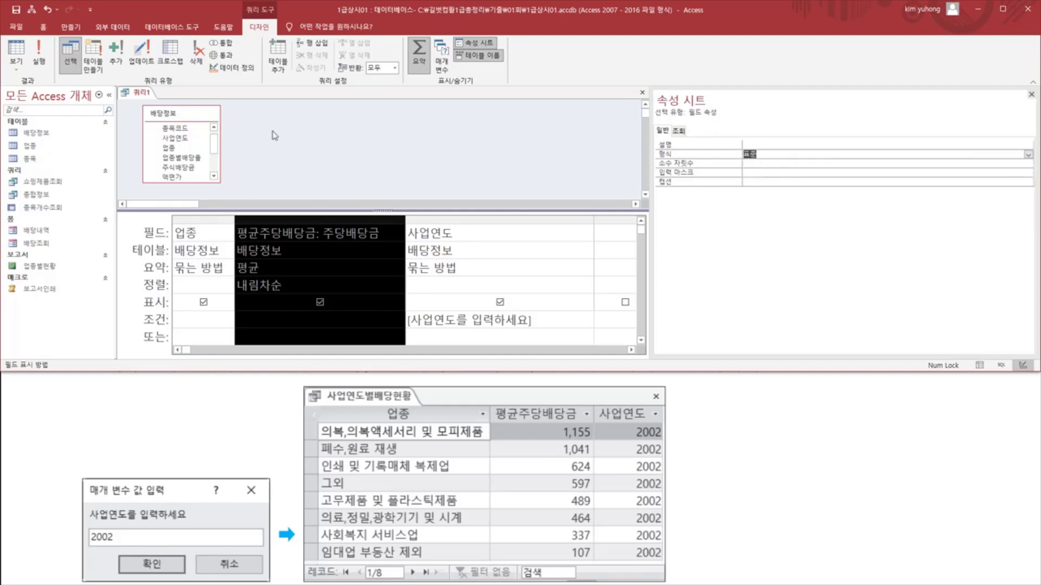
Run the query for 사업연도 2002 and compare the average dividend column's thousands separators and decimals with the required result
left_click(38, 54)
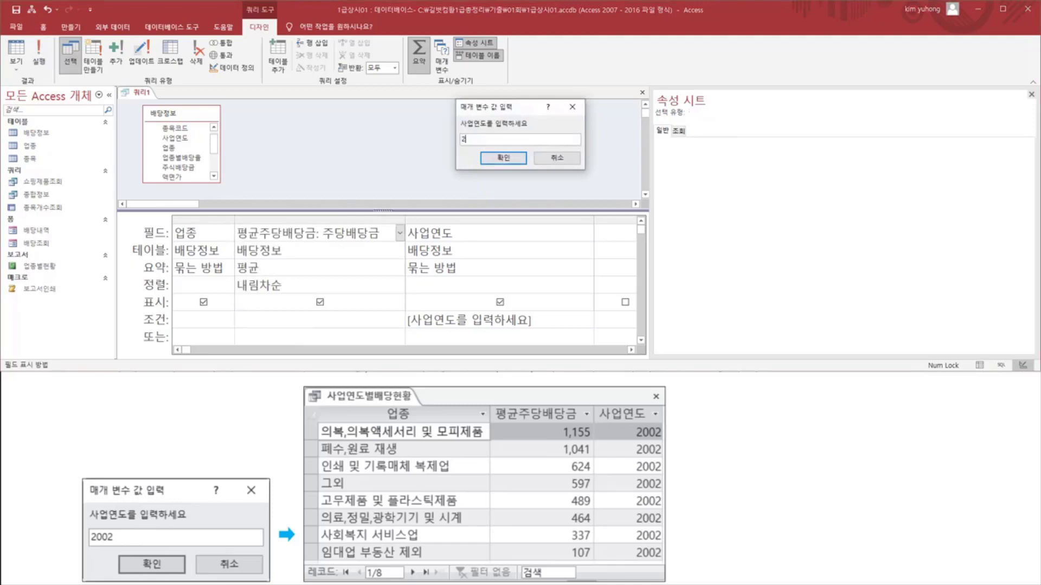
left_click(490, 158)
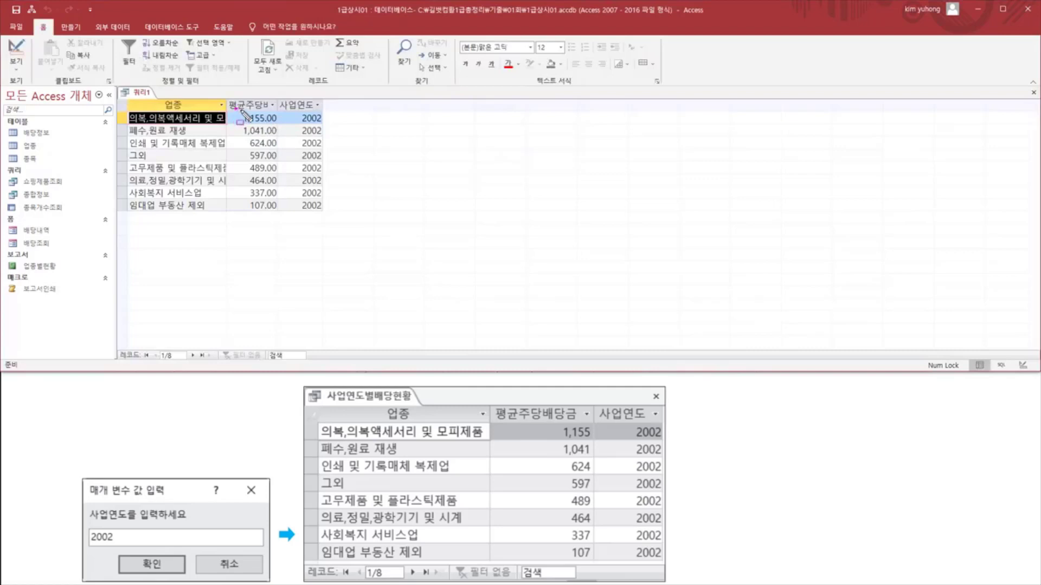
mouse_move(236, 108)
left_mouse_down()
mouse_move(258, 175)
mouse_move(259, 224)
left_mouse_up()
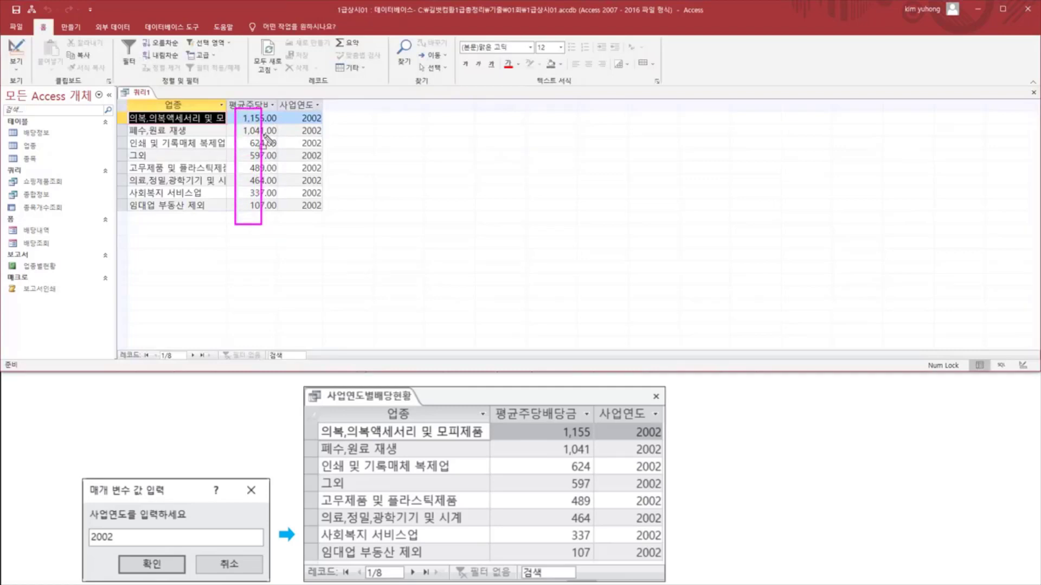
mouse_move(262, 109)
left_mouse_down()
mouse_move(281, 231)
mouse_move(280, 220)
left_mouse_up()
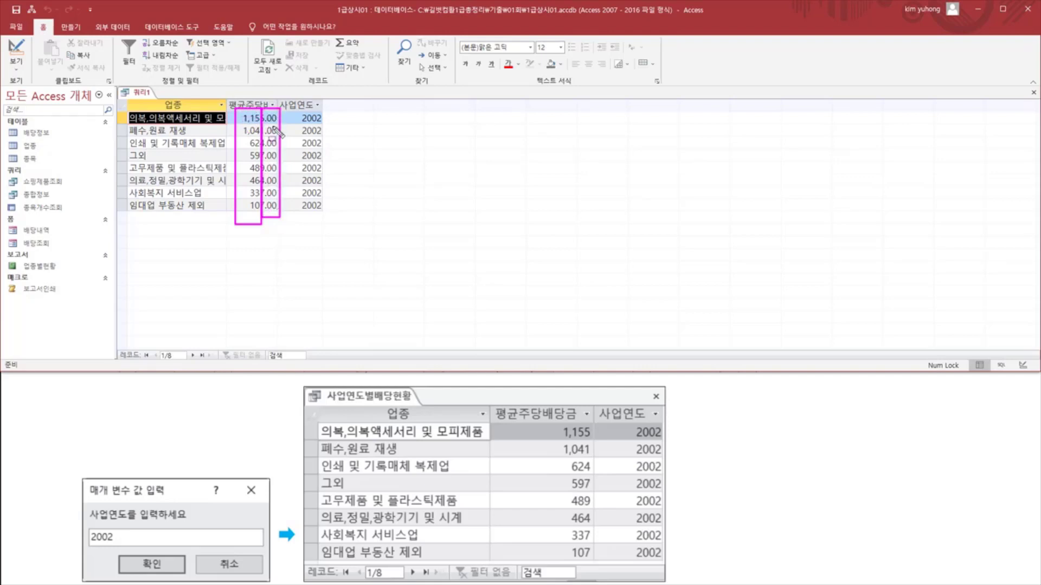
left_click_drag(559, 420, 599, 568)
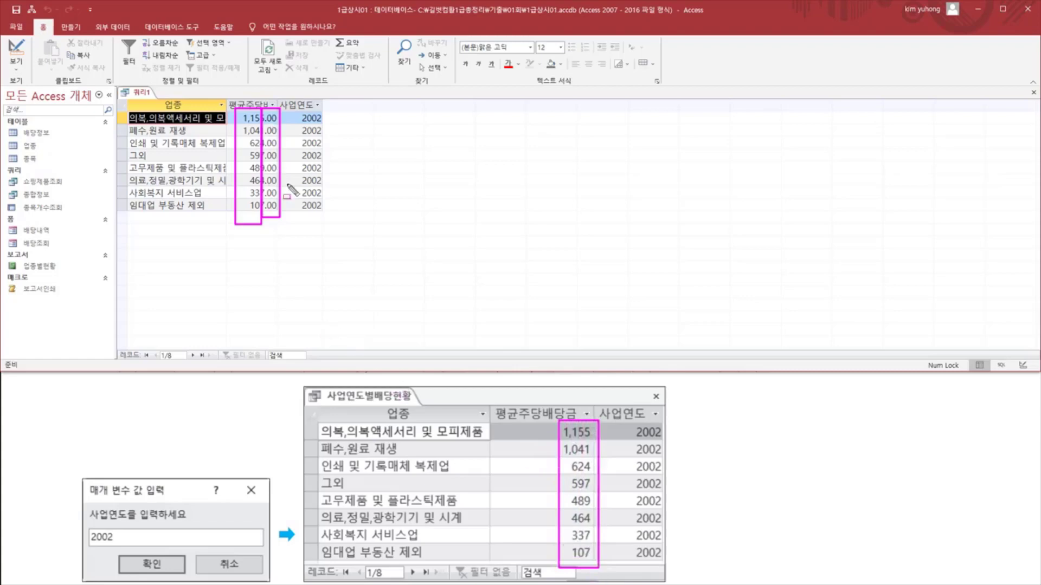
key("Escape")
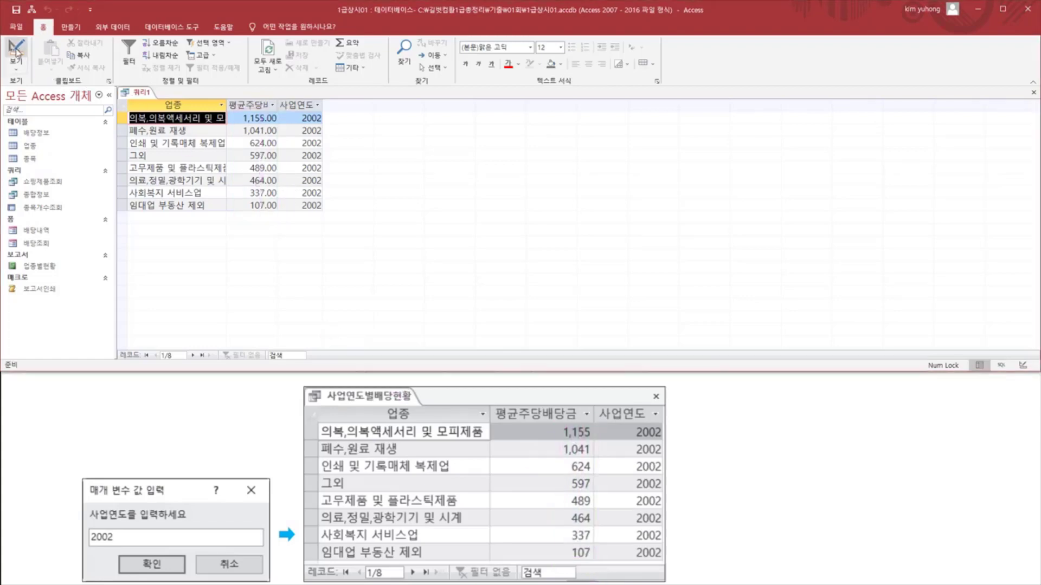
Return to the query design and set the 평균주당배당금 field's decimal places (소수 자릿수) to 0
left_click(25, 53)
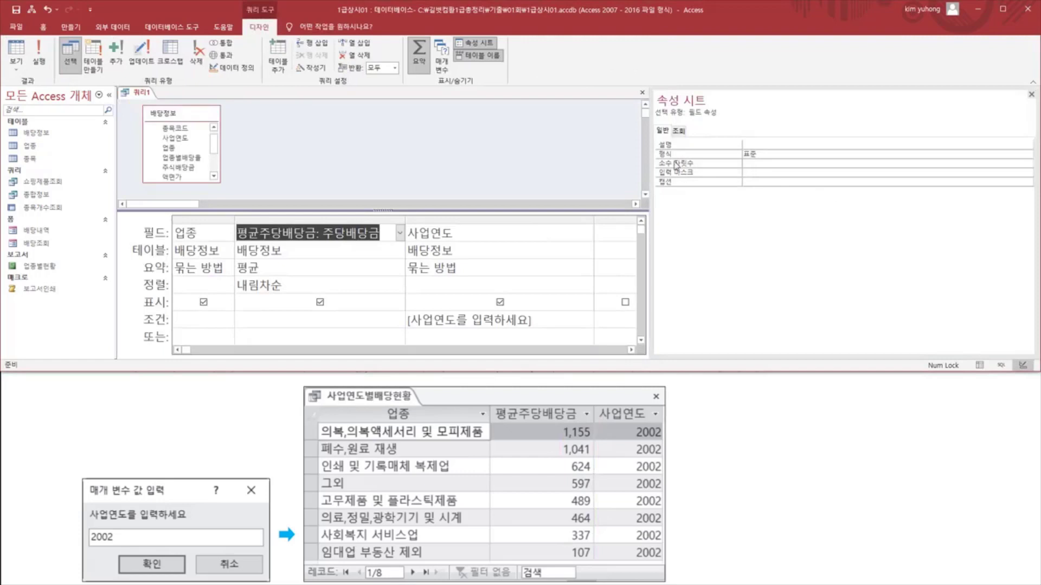
mouse_move(235, 213)
left_mouse_down()
mouse_move(266, 282)
mouse_move(392, 325)
left_mouse_up()
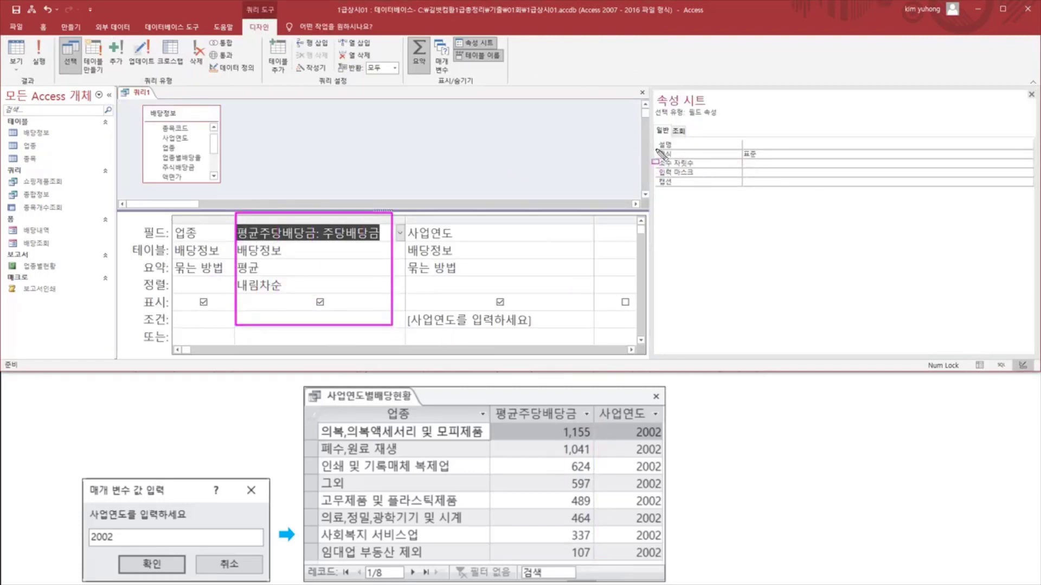
left_click_drag(656, 150, 764, 159)
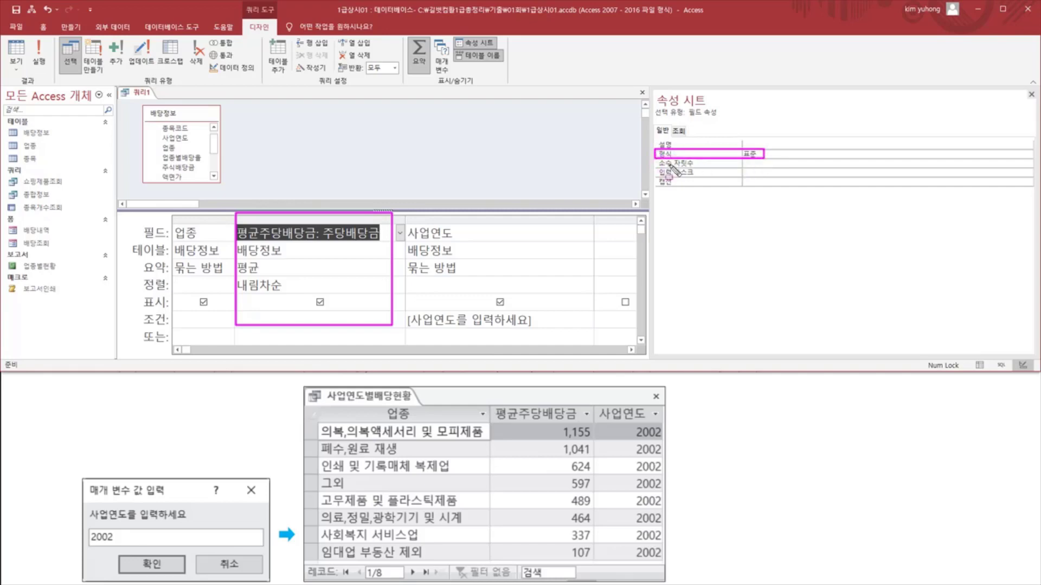
left_click_drag(657, 167, 702, 167)
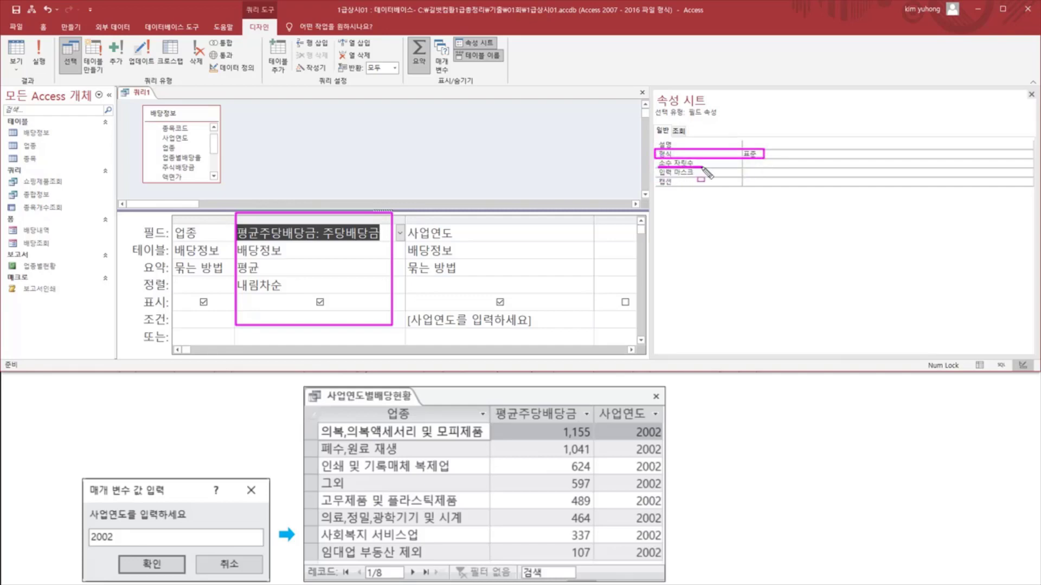
left_click(750, 164)
left_click(1028, 165)
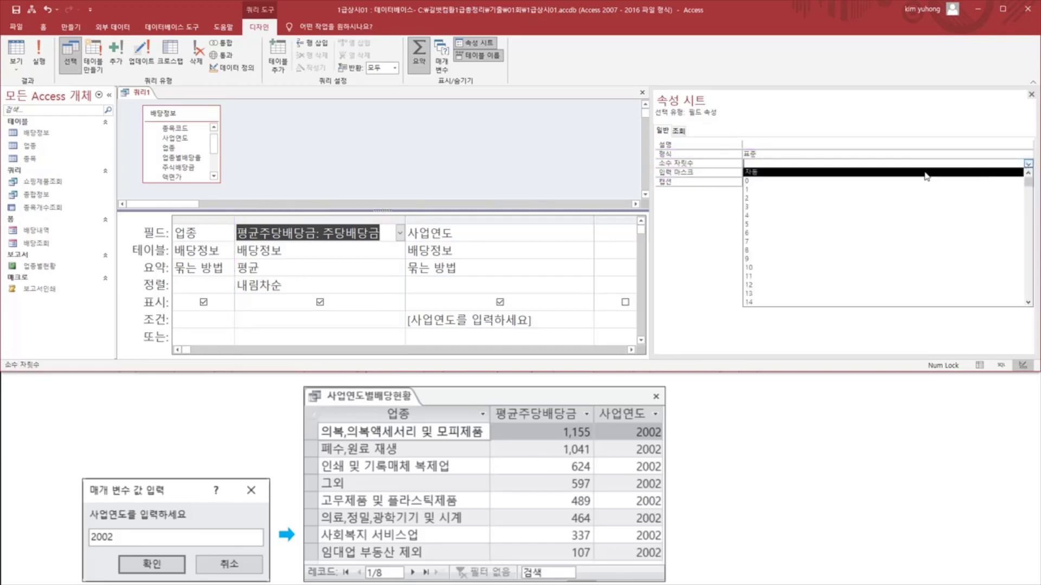
left_click(833, 207)
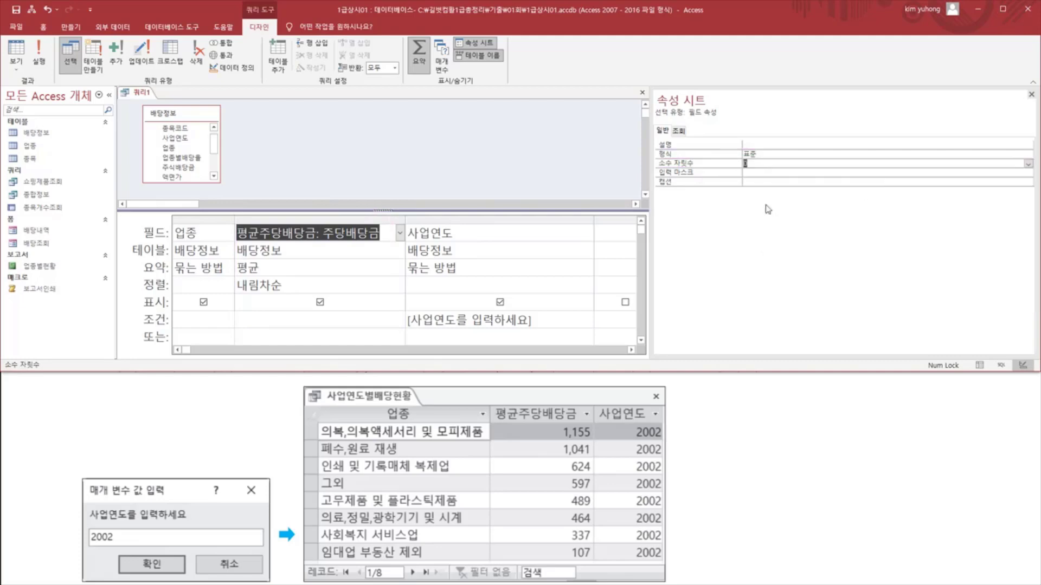
Rerun the query for 사업연도 2002 and check the 평균주당배당금 column's heading and values against the required result
left_click(38, 54)
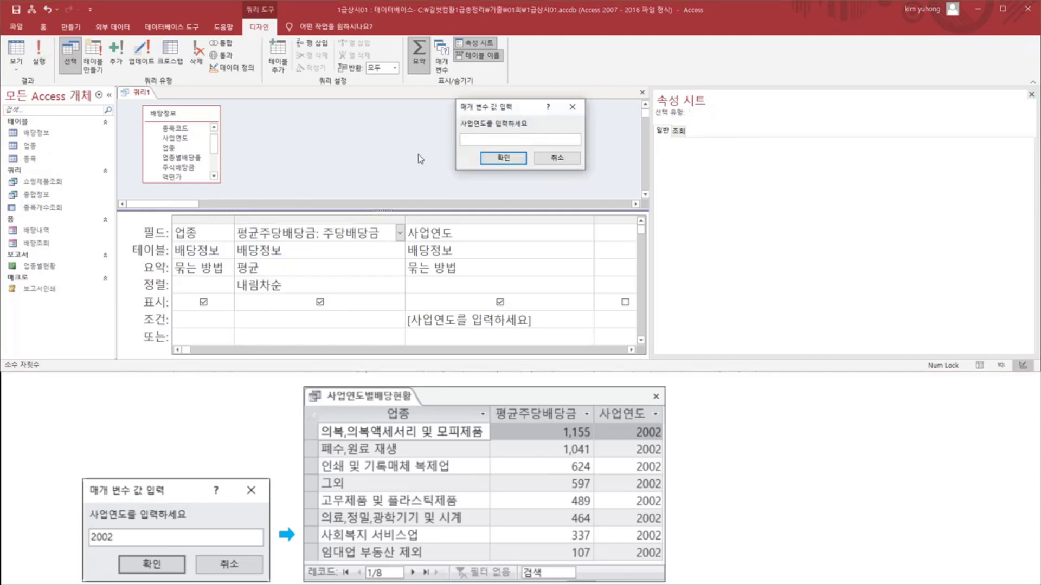
left_click(503, 158)
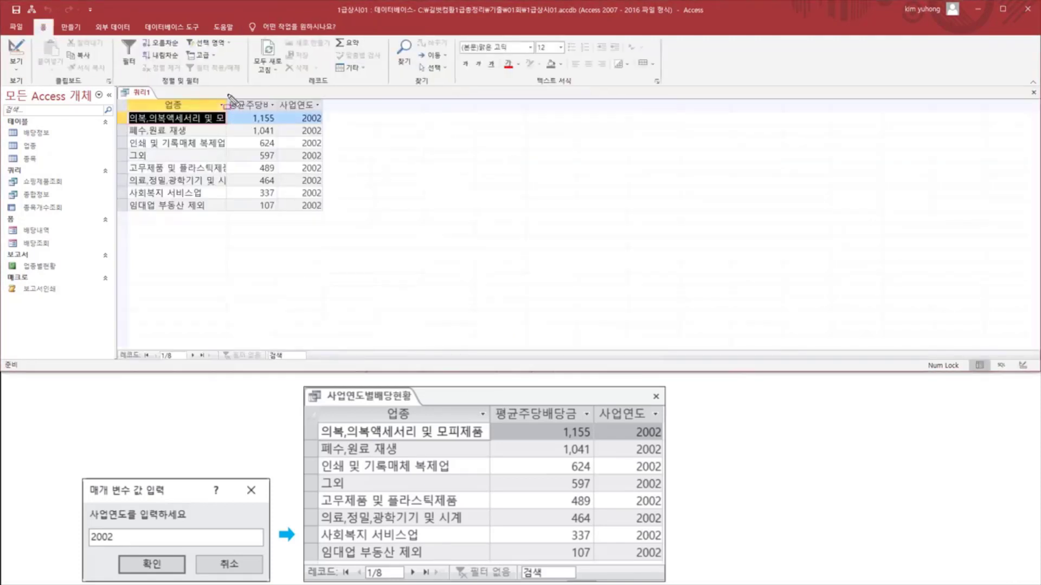
left_click_drag(229, 96, 285, 231)
mouse_move(492, 403)
left_mouse_down()
mouse_move(540, 447)
mouse_move(604, 543)
left_mouse_up()
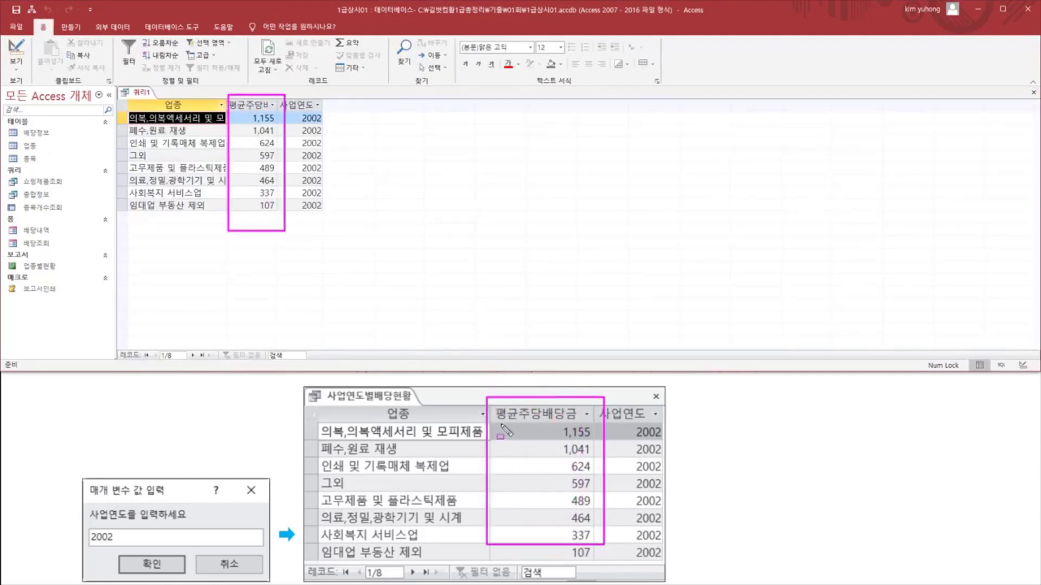
mouse_move(497, 422)
left_mouse_down()
mouse_move(569, 428)
mouse_move(582, 424)
mouse_move(583, 407)
left_mouse_up()
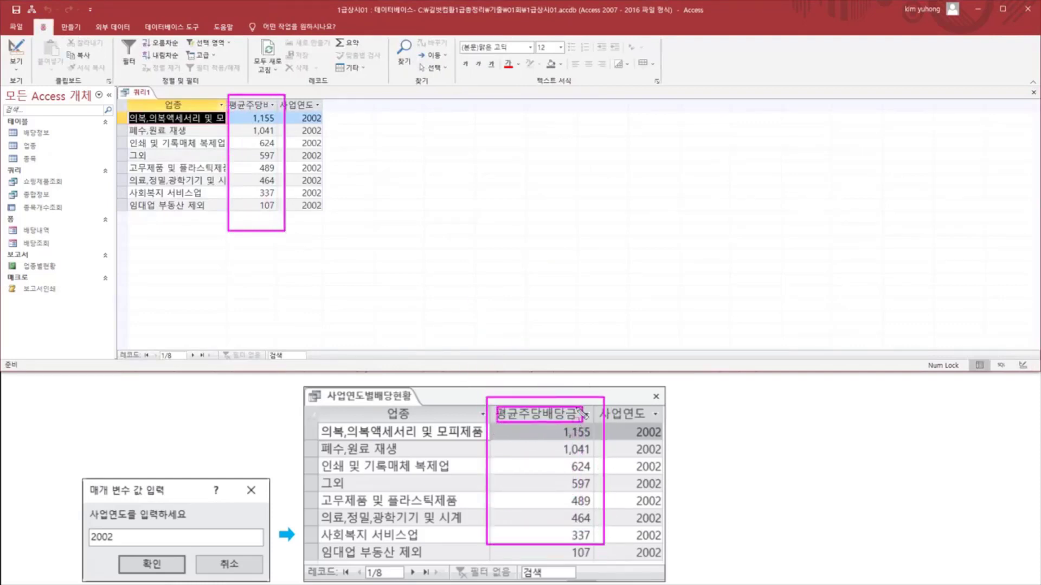
Widen the 평균주당배당금 column to fit its full heading, and rerun the query from its design for 사업연도 2002
key("Escape")
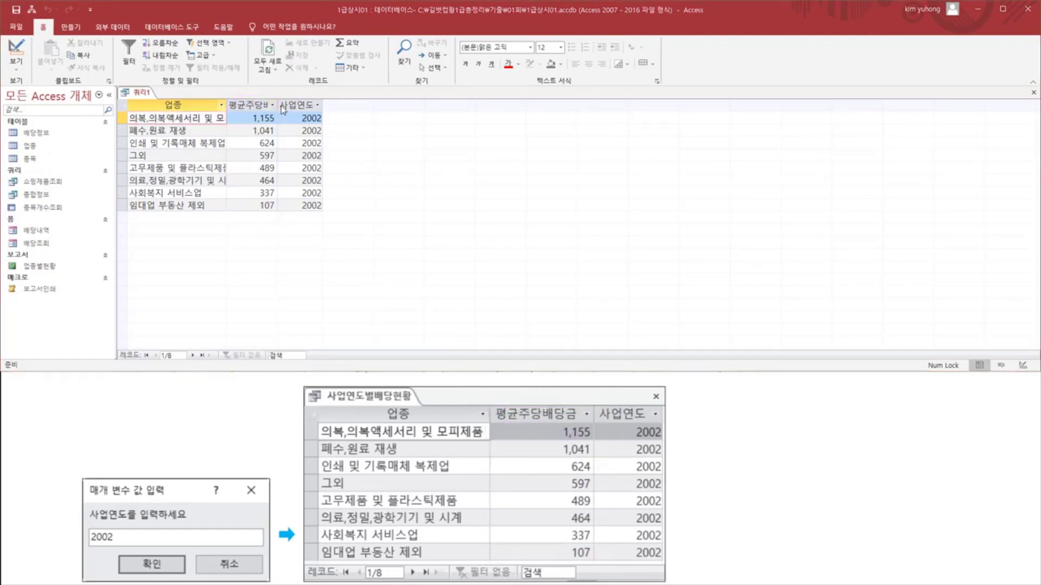
left_click_drag(277, 106, 317, 106)
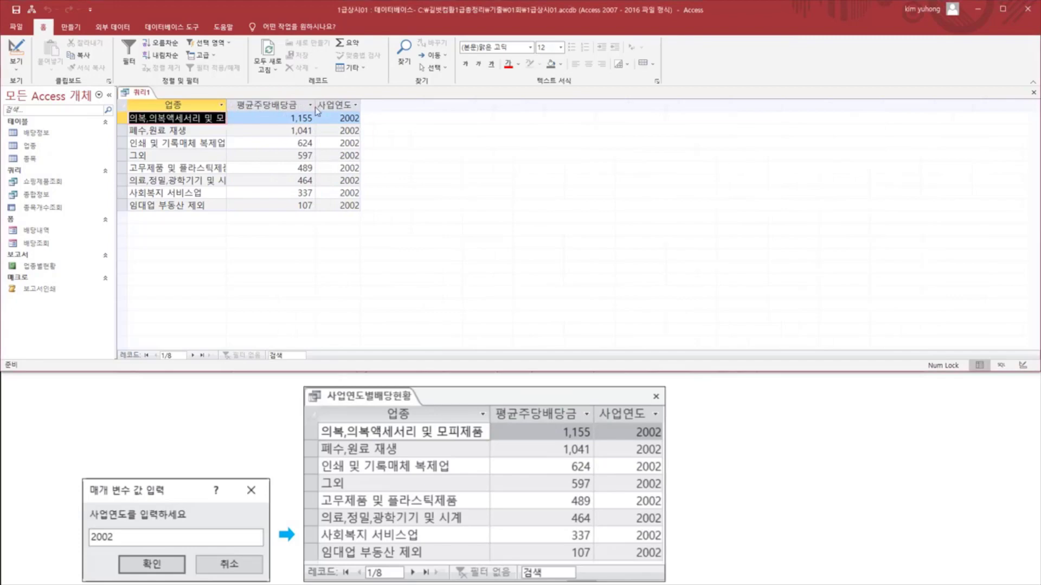
left_click(21, 50)
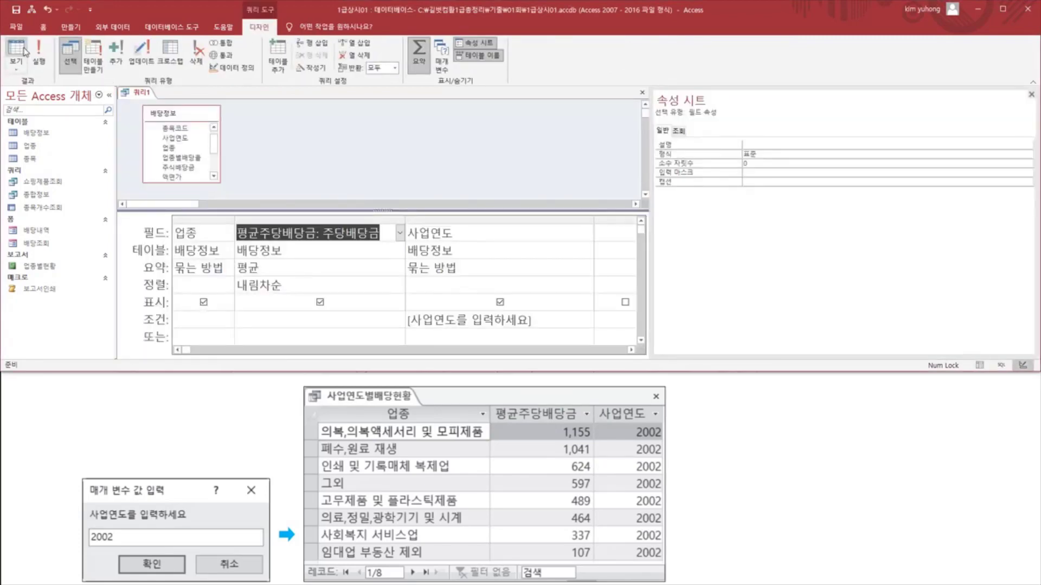
left_click(25, 52)
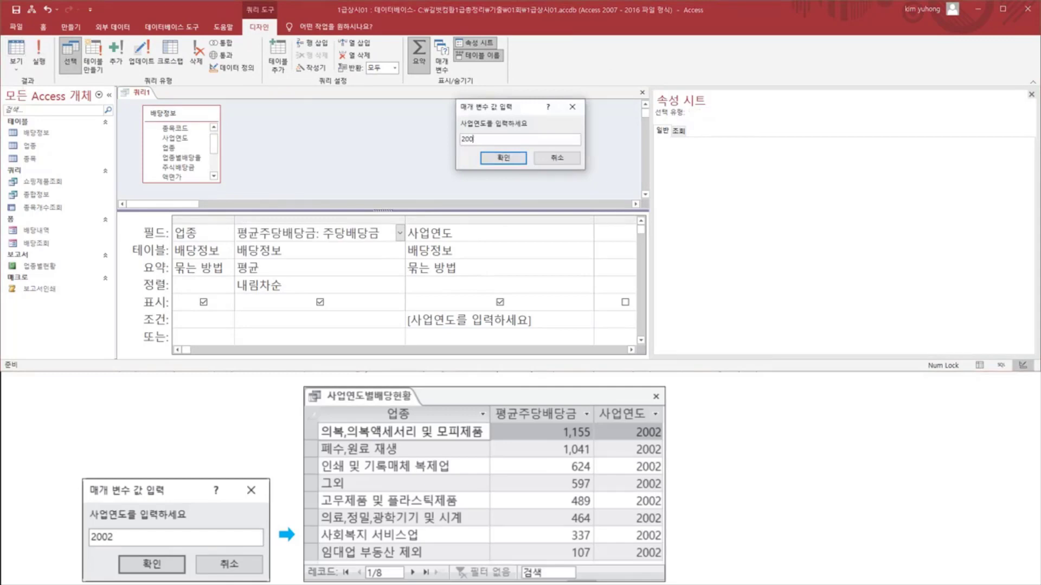
left_click(504, 158)
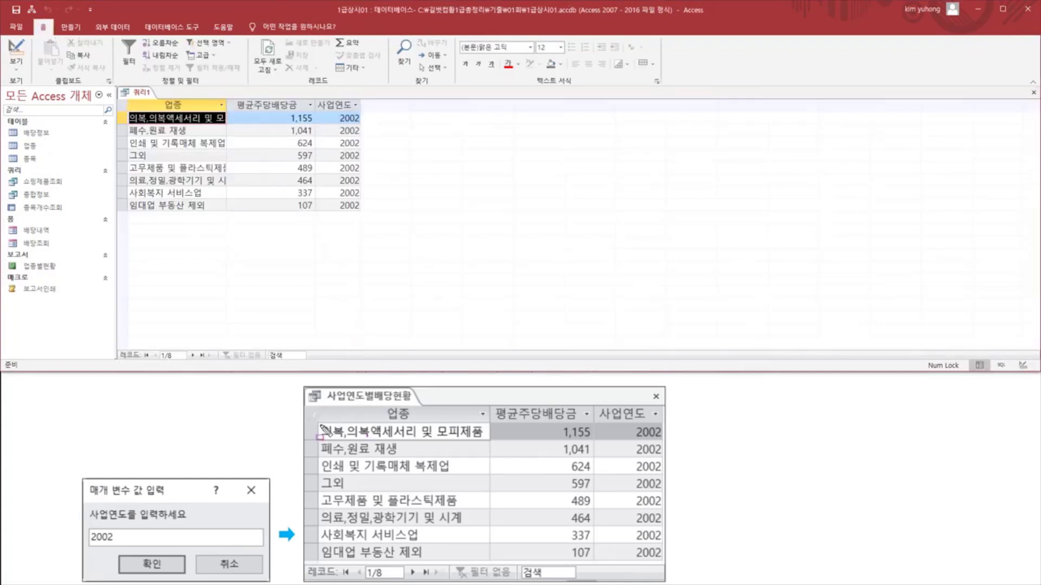
Widen the 업종 column in the query results so the longest industry names fit completely
mouse_move(320, 425)
left_mouse_down()
mouse_move(428, 534)
mouse_move(487, 547)
left_mouse_up()
key("Escape")
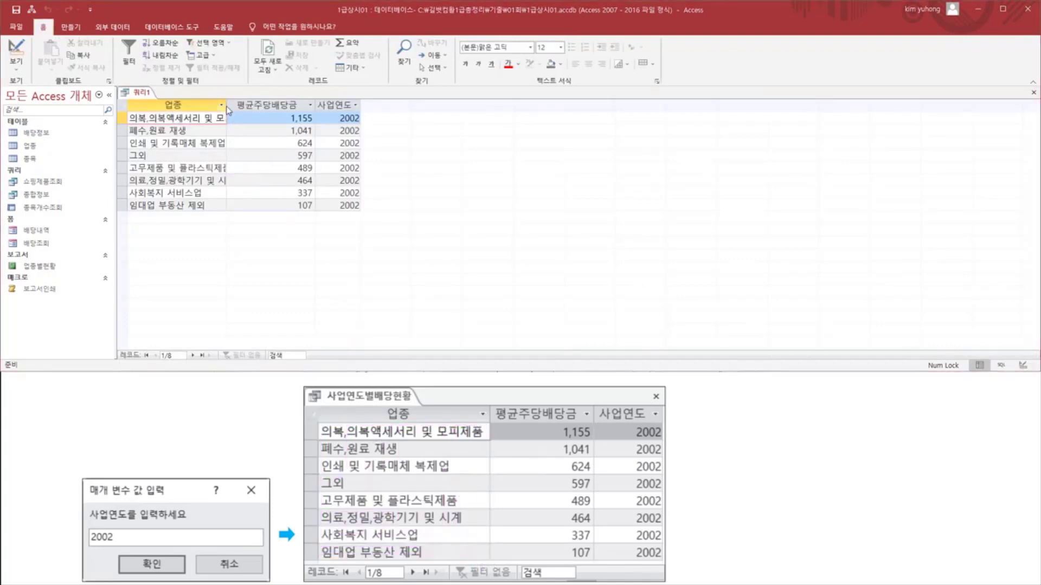
left_click_drag(228, 105, 268, 106)
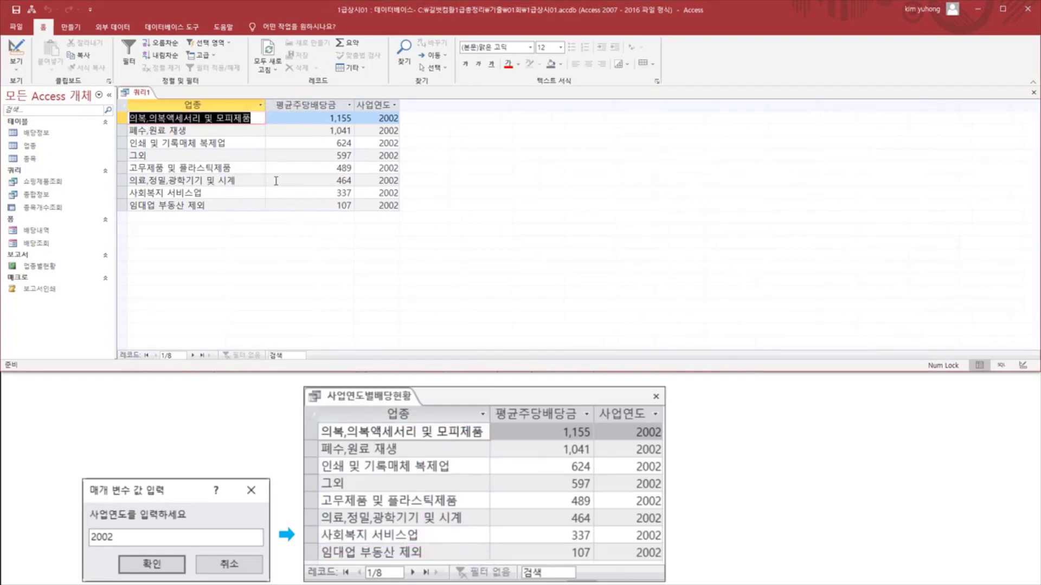
Close the query and save its changes under the name 사업연도별배당현황
left_click(1034, 93)
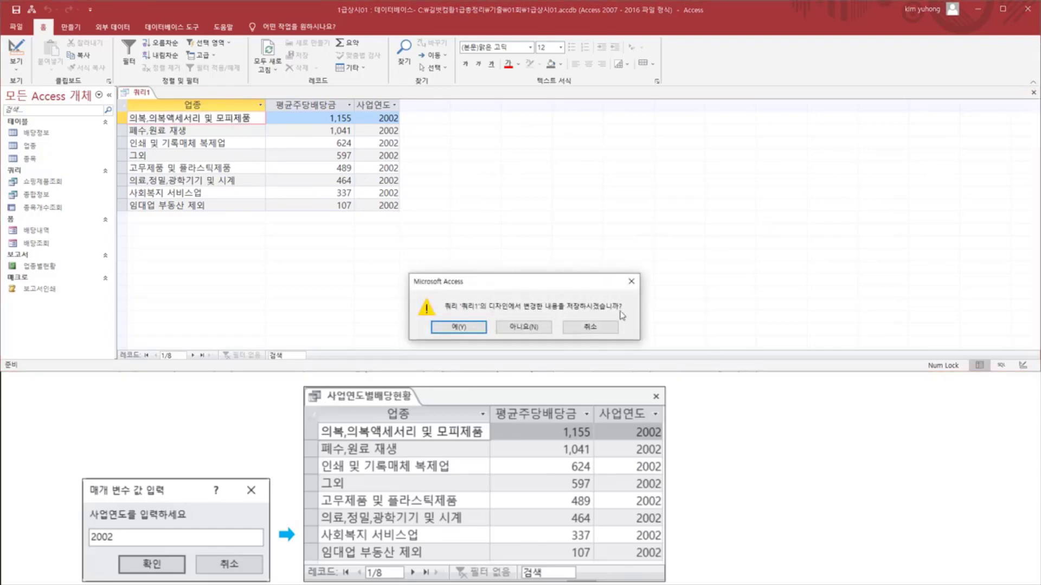
left_click(458, 327)
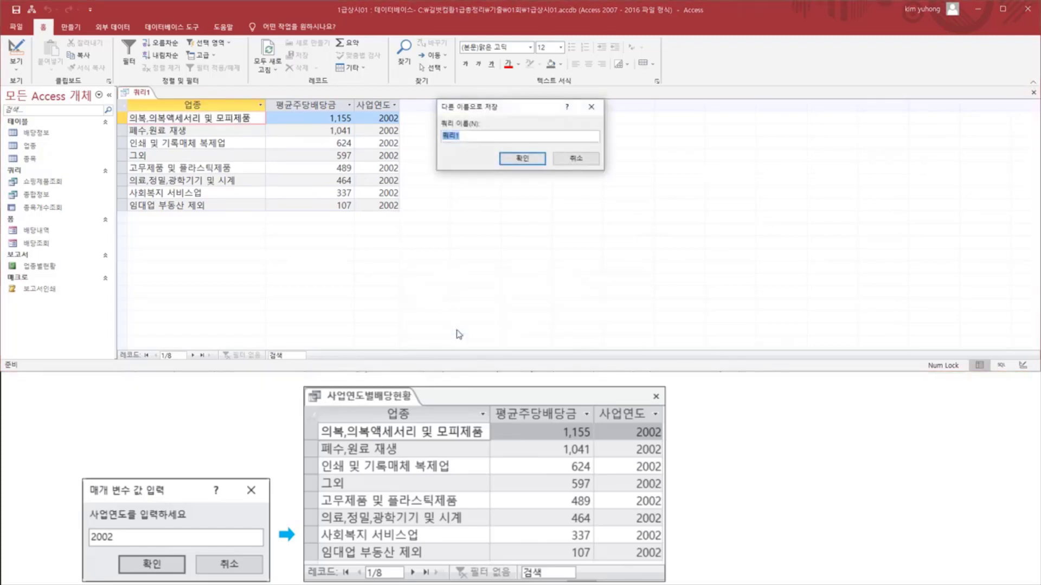
left_click(474, 140)
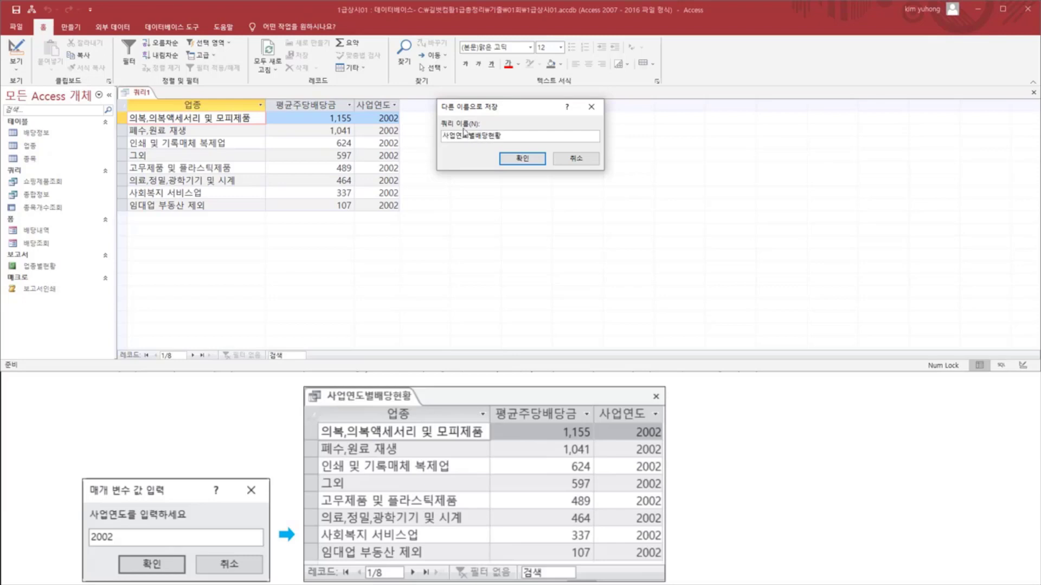
left_click(534, 158)
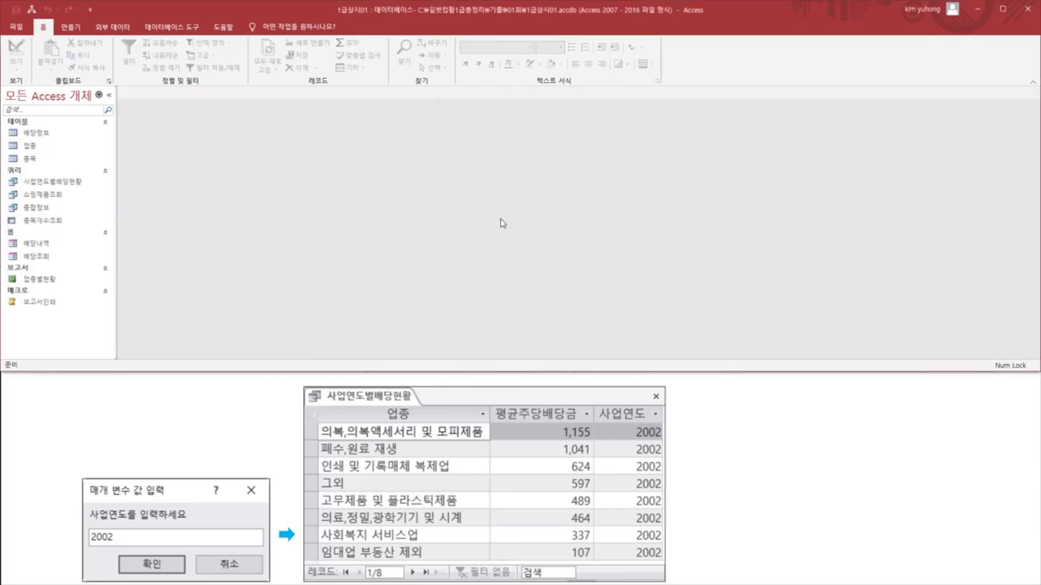
left_click_drag(8, 172, 88, 188)
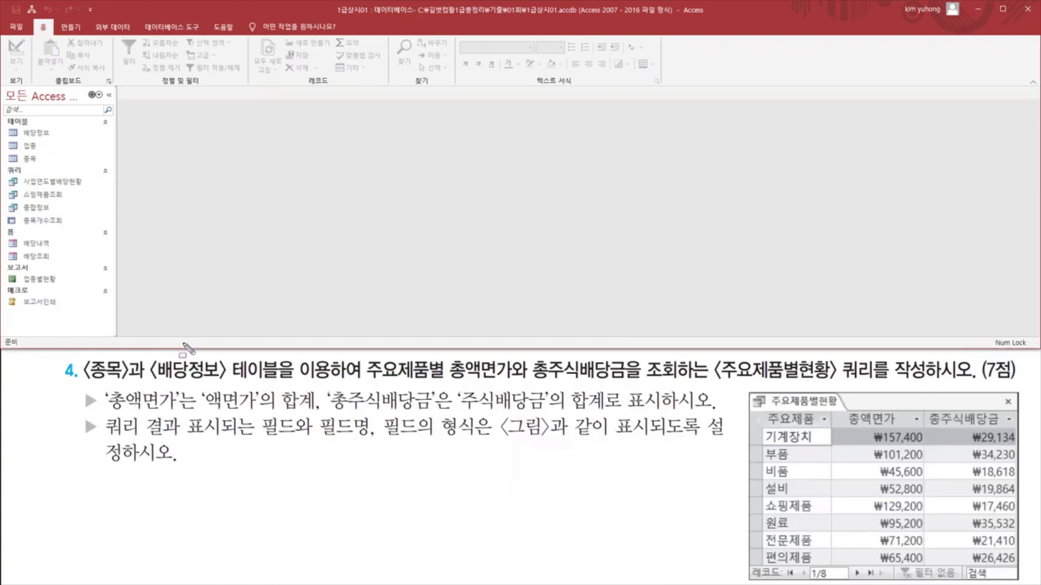
Read task 4 for the 주요제품별현황 query, examining its source tables, sum fields, column headings and the number format in the sample result
mouse_move(81, 383)
left_mouse_down()
mouse_move(226, 385)
mouse_move(230, 356)
mouse_move(278, 368)
mouse_move(278, 386)
left_mouse_up()
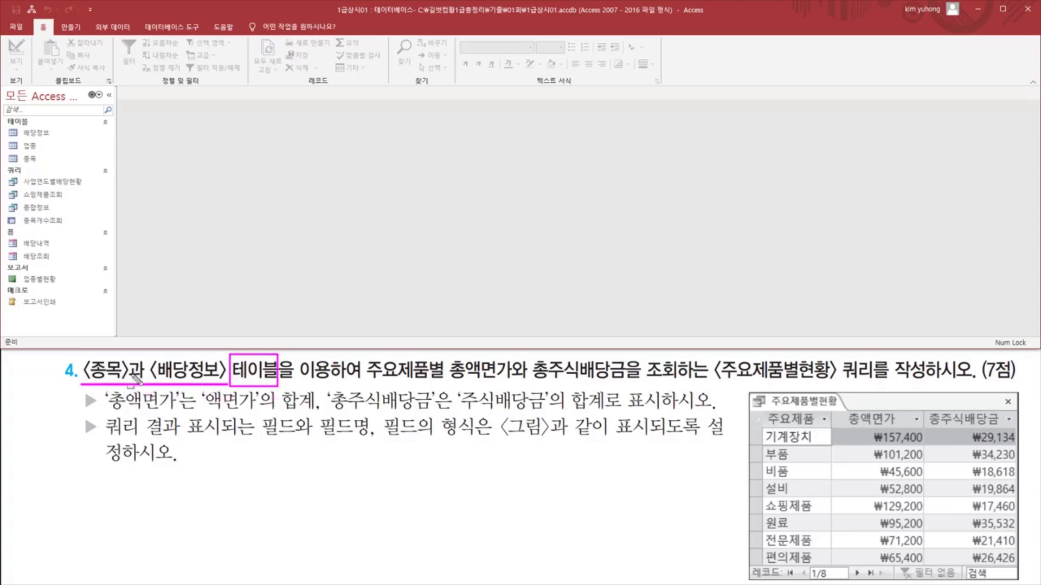
mouse_move(367, 383)
left_mouse_down()
mouse_move(679, 382)
mouse_move(875, 357)
left_mouse_up()
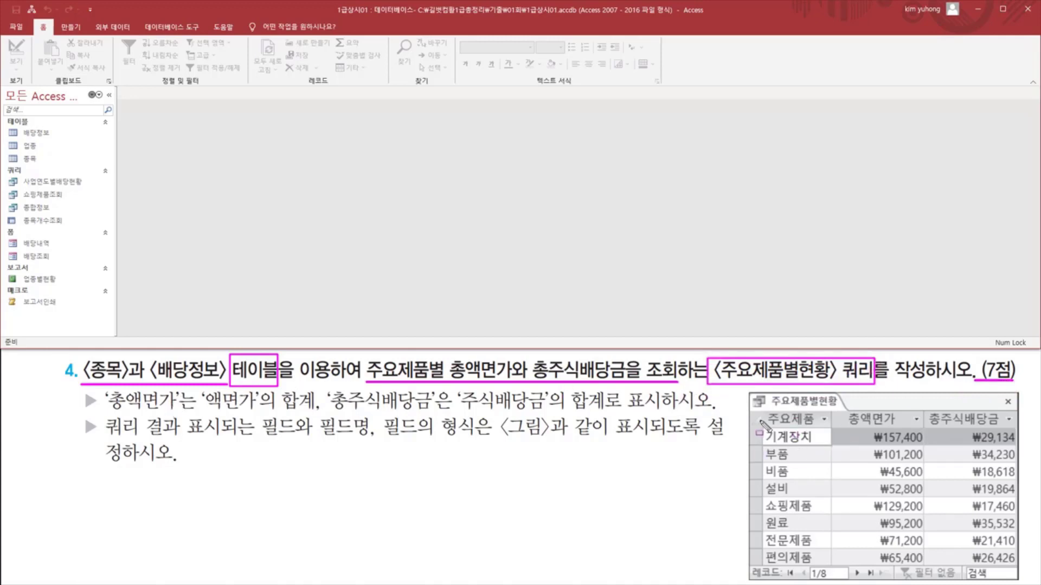
mouse_move(764, 415)
left_mouse_down()
mouse_move(802, 431)
mouse_move(1014, 429)
left_mouse_up()
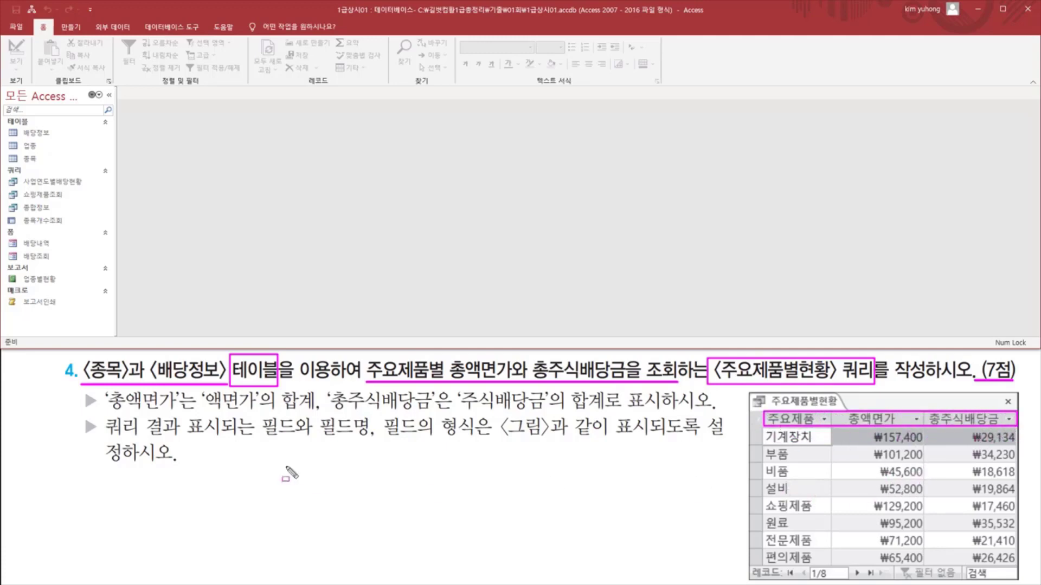
left_click_drag(102, 413, 126, 413)
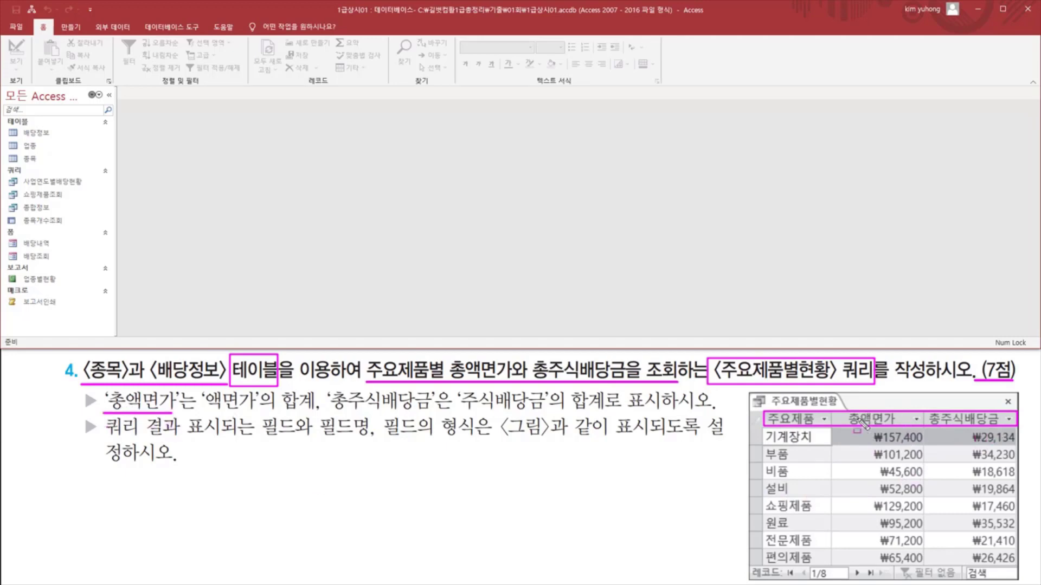
left_click_drag(840, 407, 922, 562)
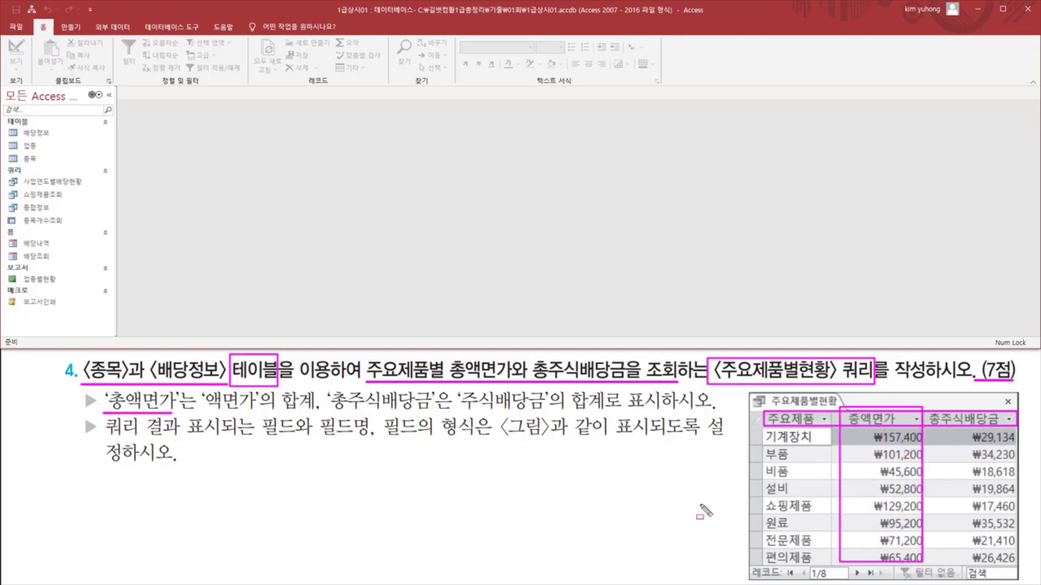
left_click_drag(202, 387, 317, 415)
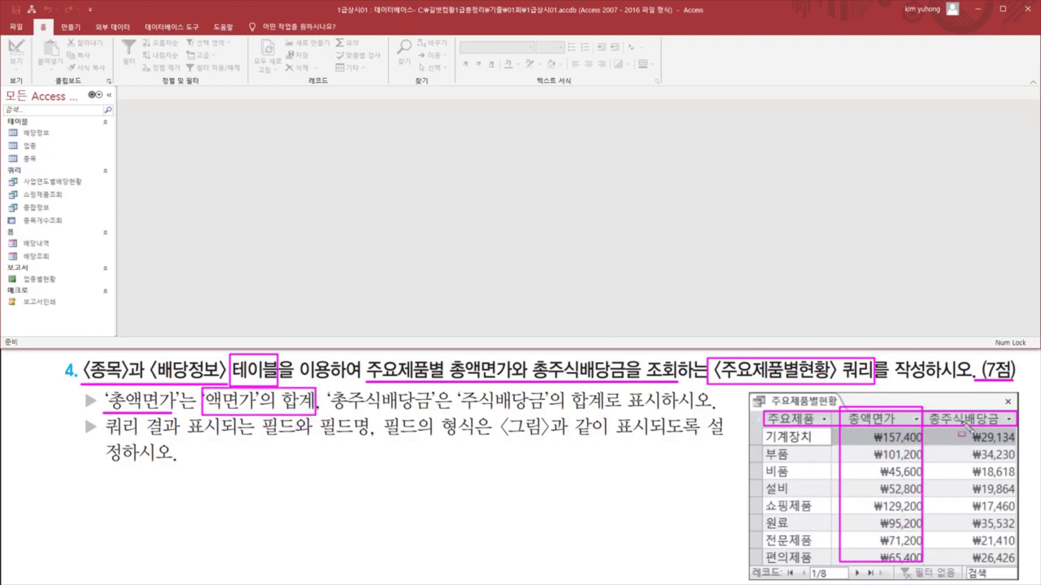
mouse_move(332, 410)
left_mouse_down()
mouse_move(429, 410)
mouse_move(436, 391)
mouse_move(331, 392)
left_mouse_up()
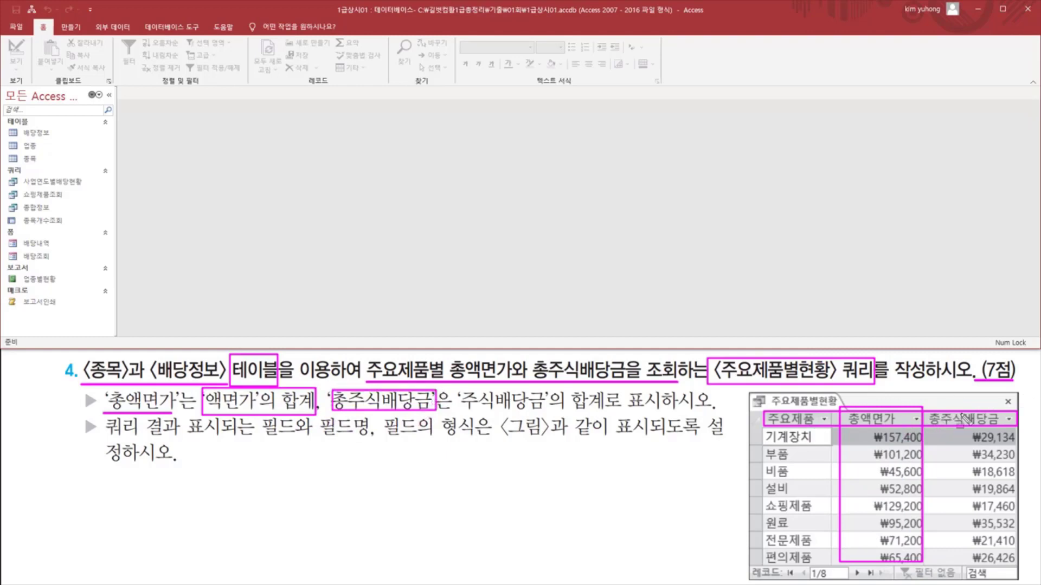
mouse_move(953, 405)
left_mouse_down()
mouse_move(954, 456)
mouse_move(1017, 542)
mouse_move(1015, 405)
left_mouse_up()
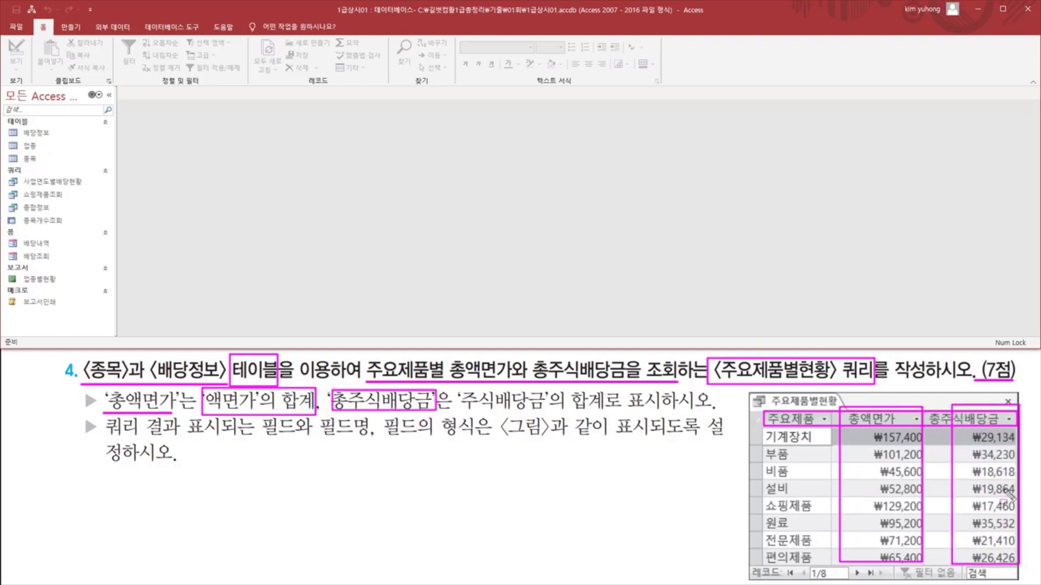
left_click_drag(460, 407, 611, 408)
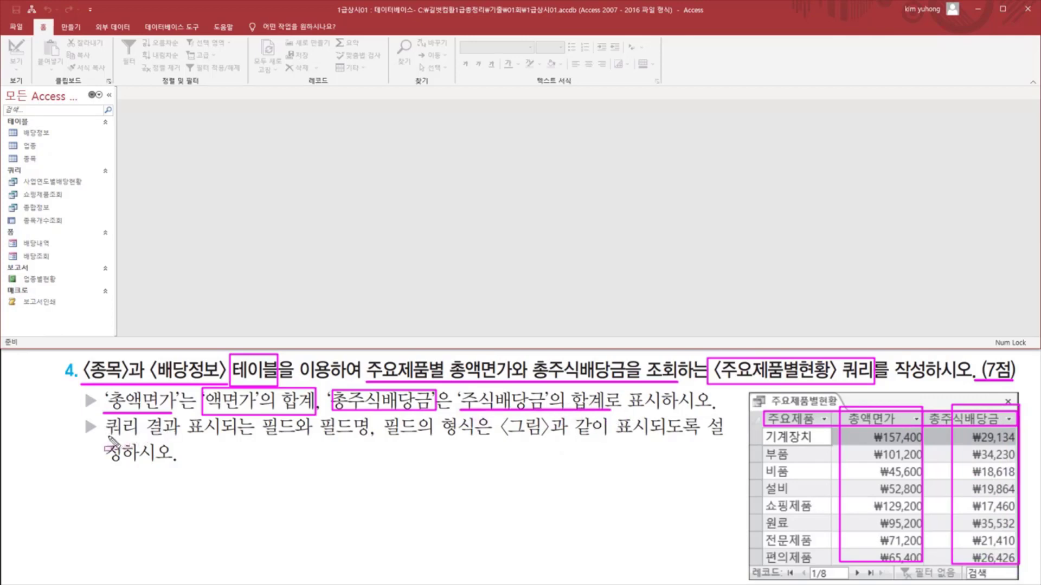
left_click_drag(107, 437, 491, 438)
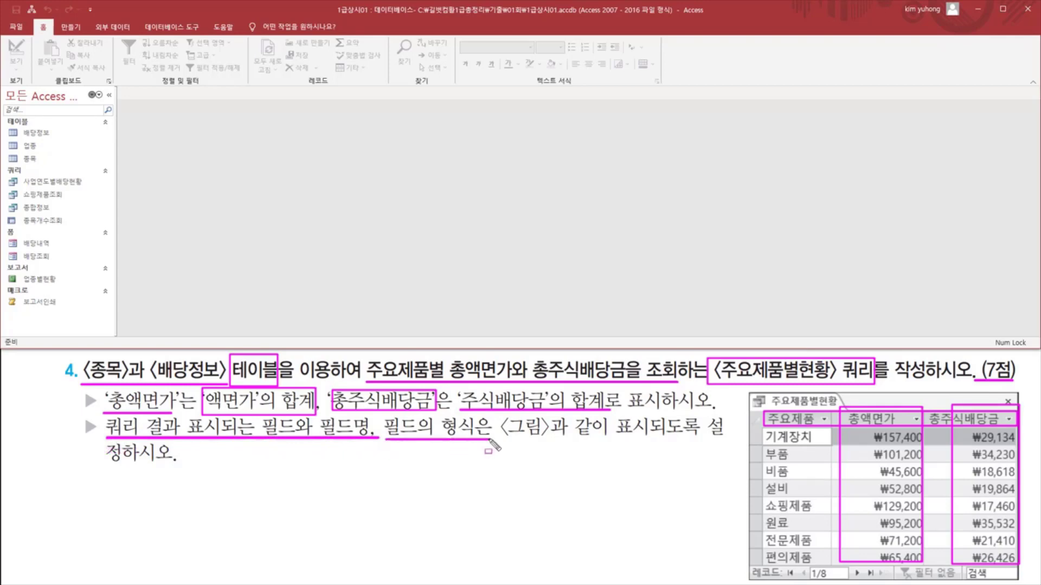
left_click_drag(373, 446, 720, 442)
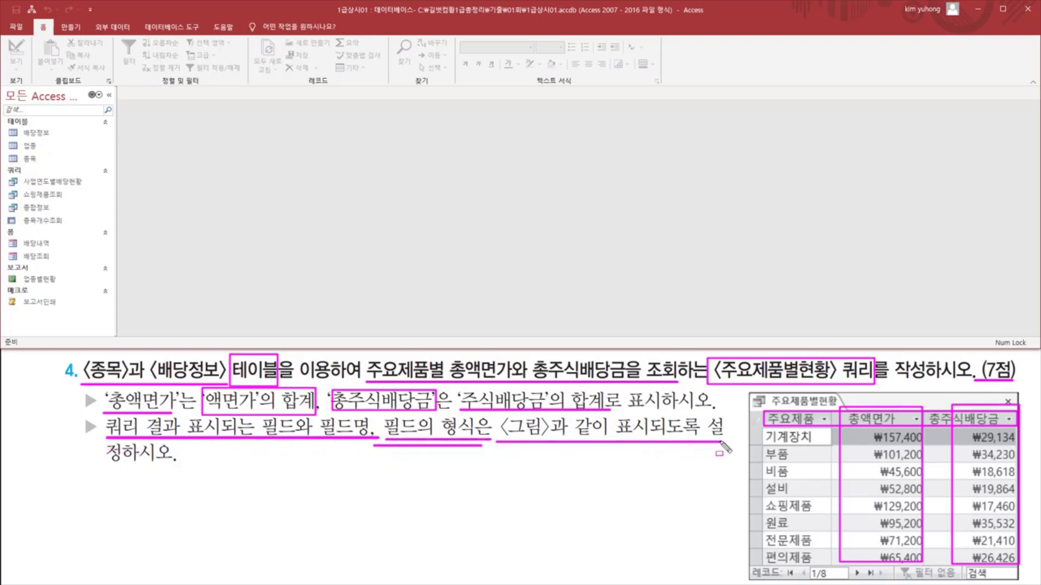
key("Escape")
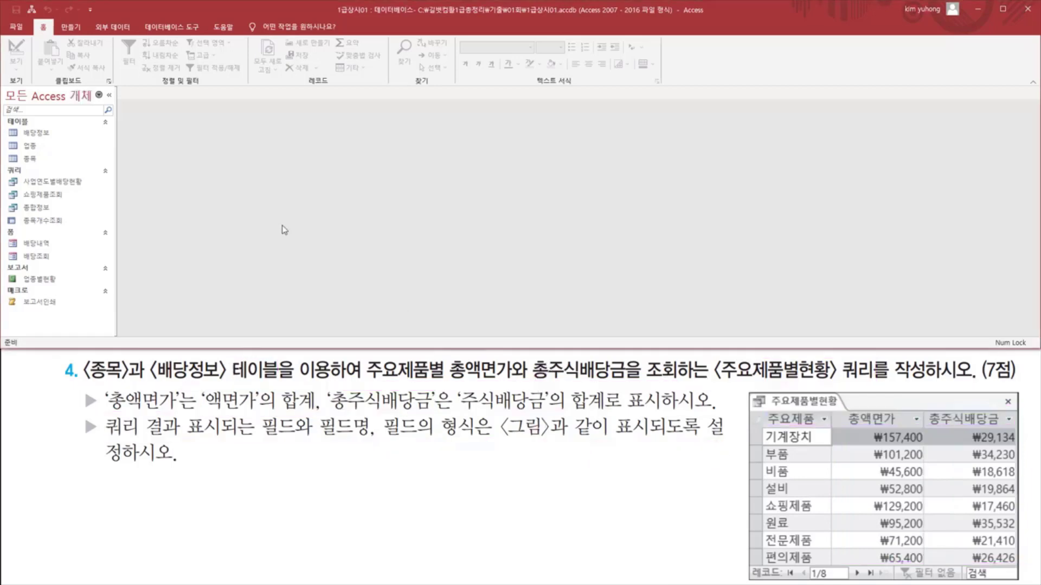
Create a new query in design view with the 종목 and 배당정보 tables as its sources
left_click(71, 27)
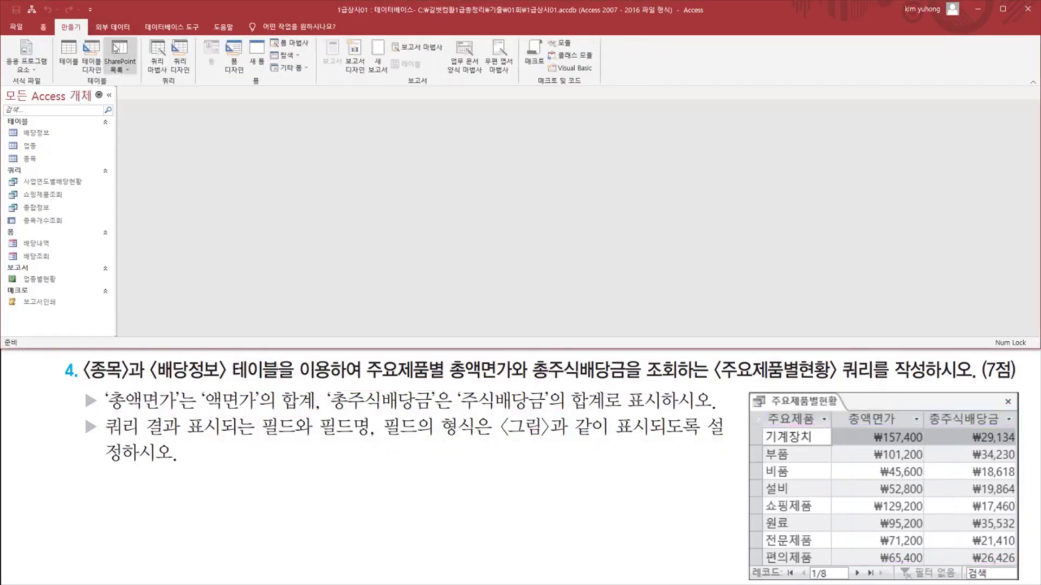
left_click(179, 56)
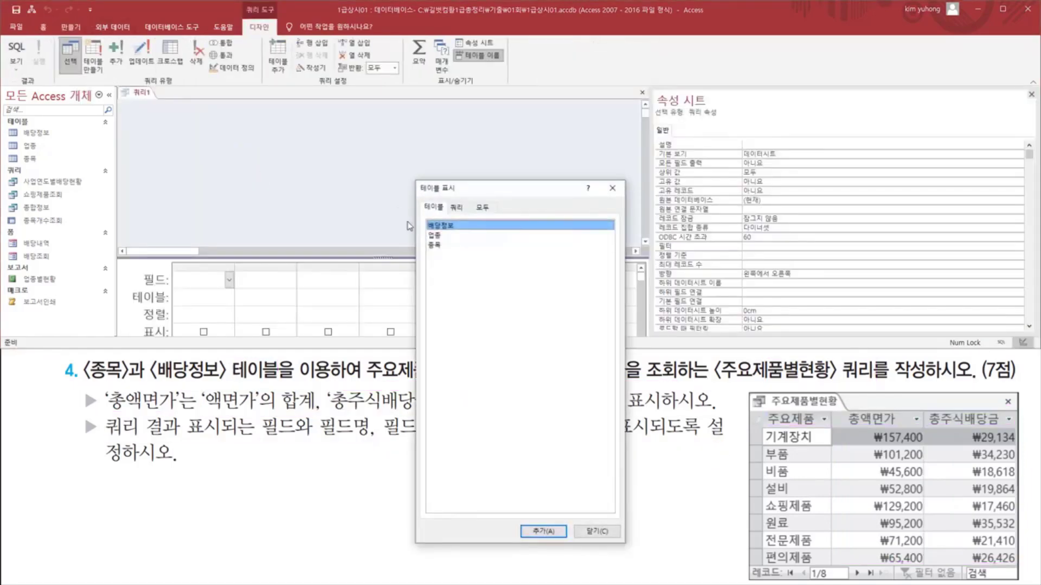
mouse_move(81, 383)
left_mouse_down()
mouse_move(280, 385)
mouse_move(283, 358)
left_mouse_up()
key("Escape")
double_click(437, 248)
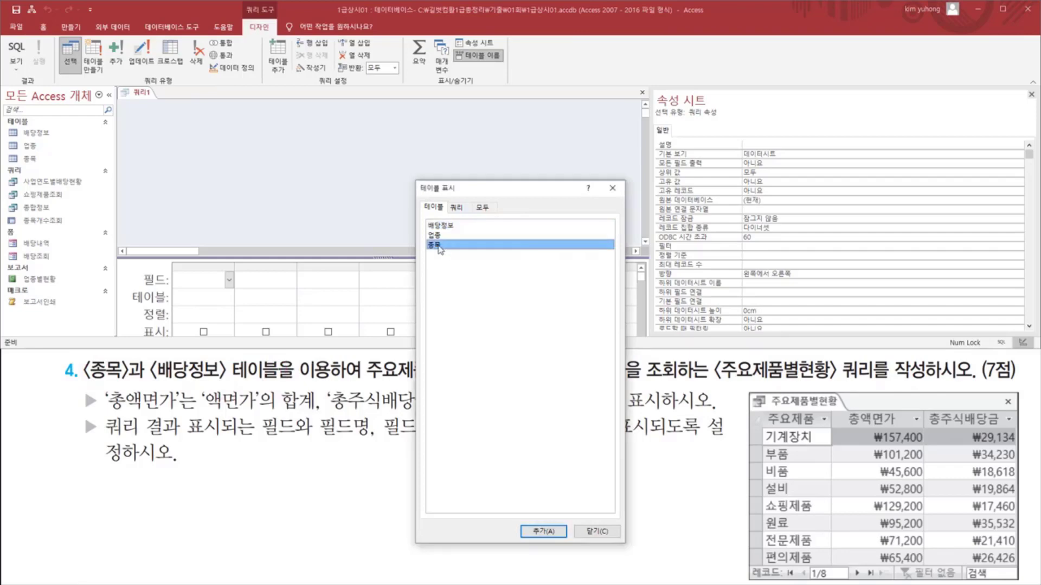
left_click(450, 226)
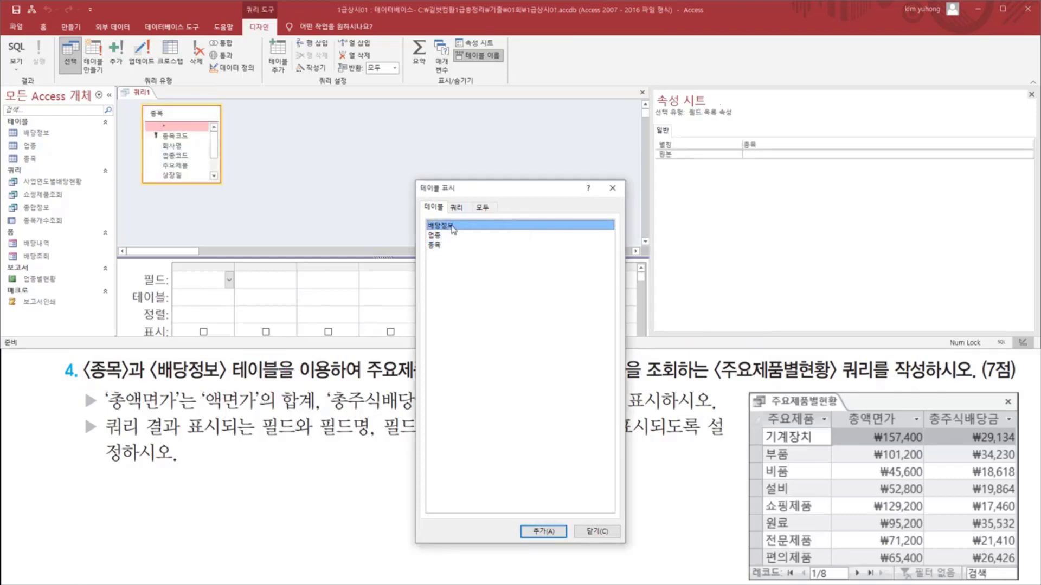
double_click(453, 227)
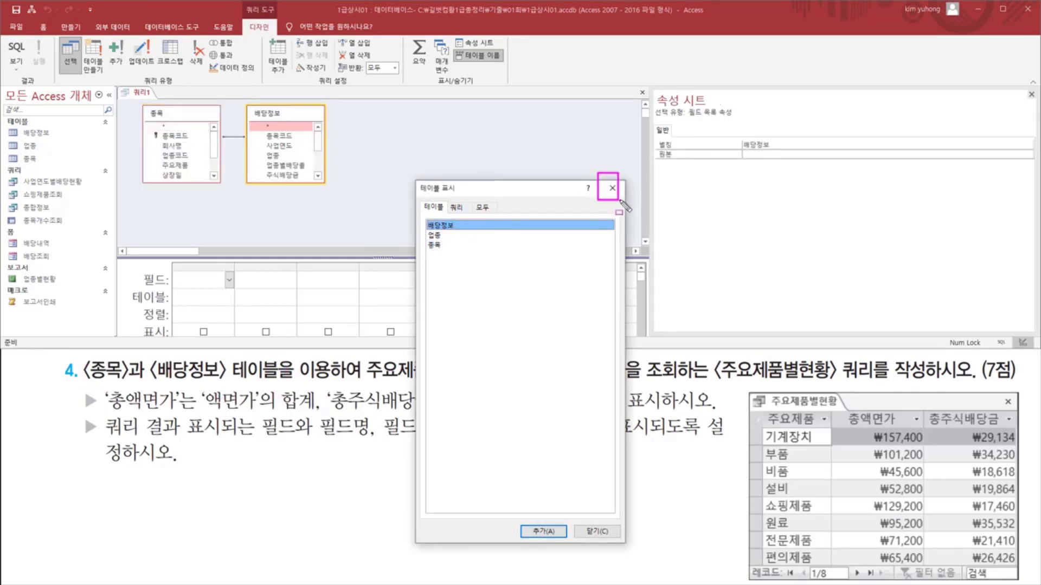
left_click(612, 188)
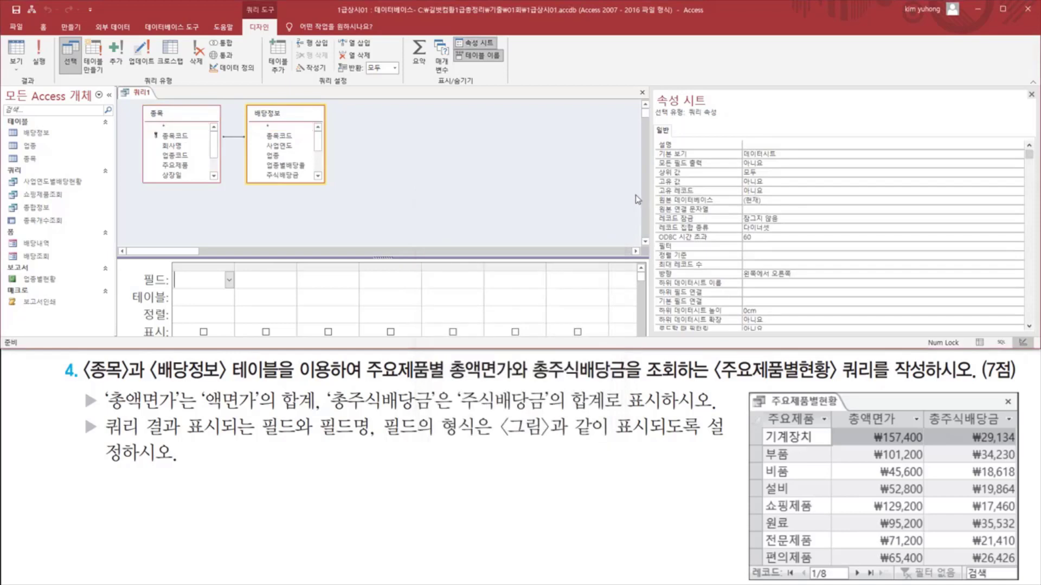
Close the property sheet (속성 시트) to give the query design grid more room
left_click_drag(651, 86, 735, 123)
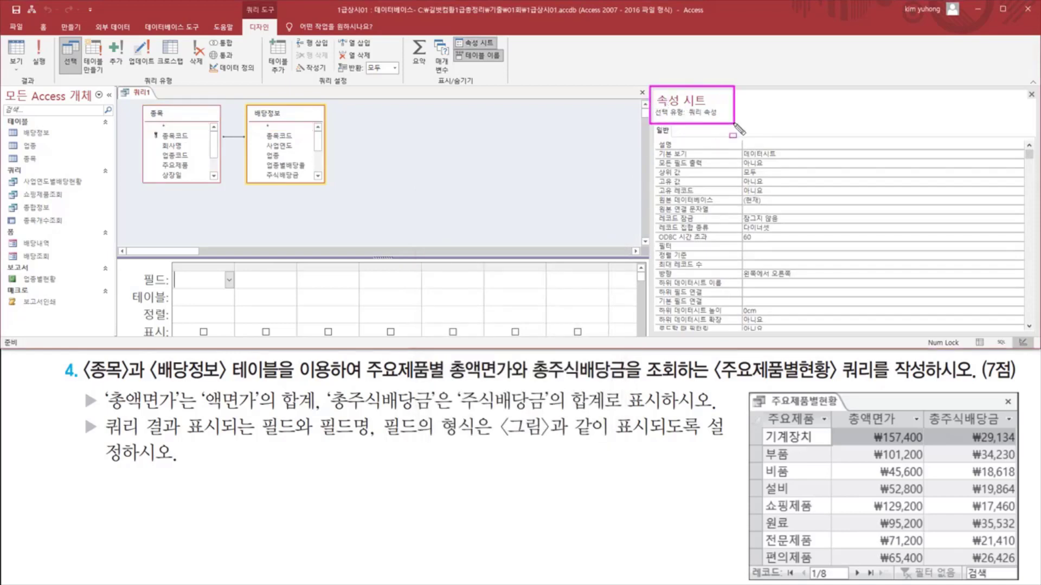
left_click_drag(1021, 87, 1033, 99)
left_click(1030, 93)
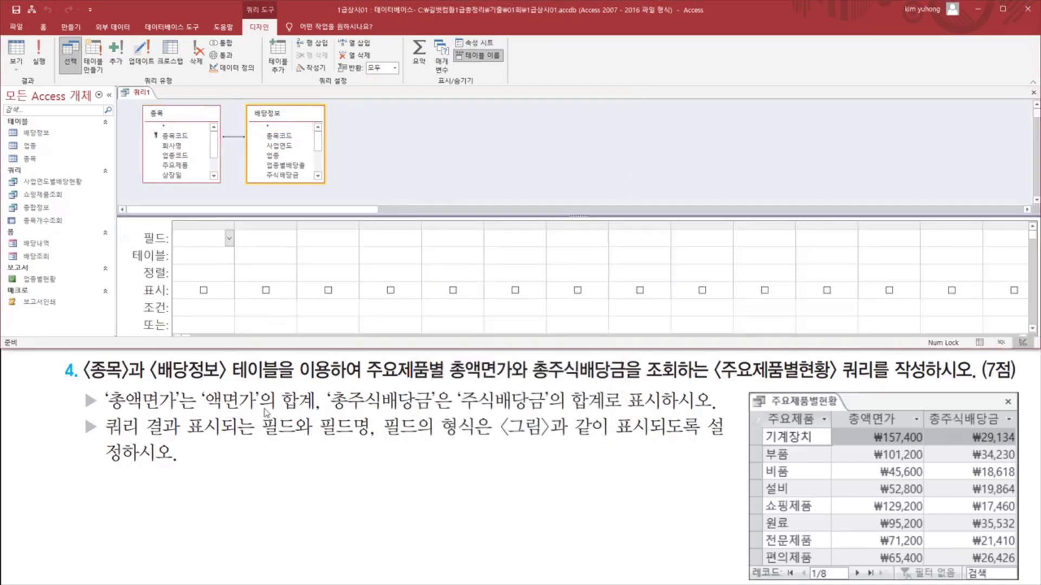
Add the 주요제품 field from the 종목 table to the query design grid
mouse_move(763, 409)
left_mouse_down()
mouse_move(824, 428)
mouse_move(982, 428)
left_mouse_up()
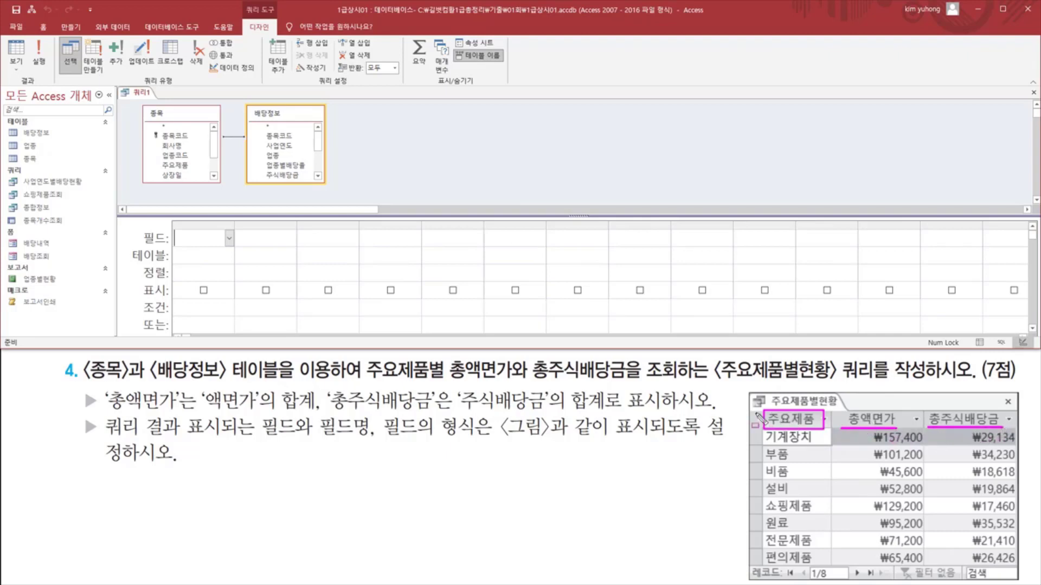
key("Escape")
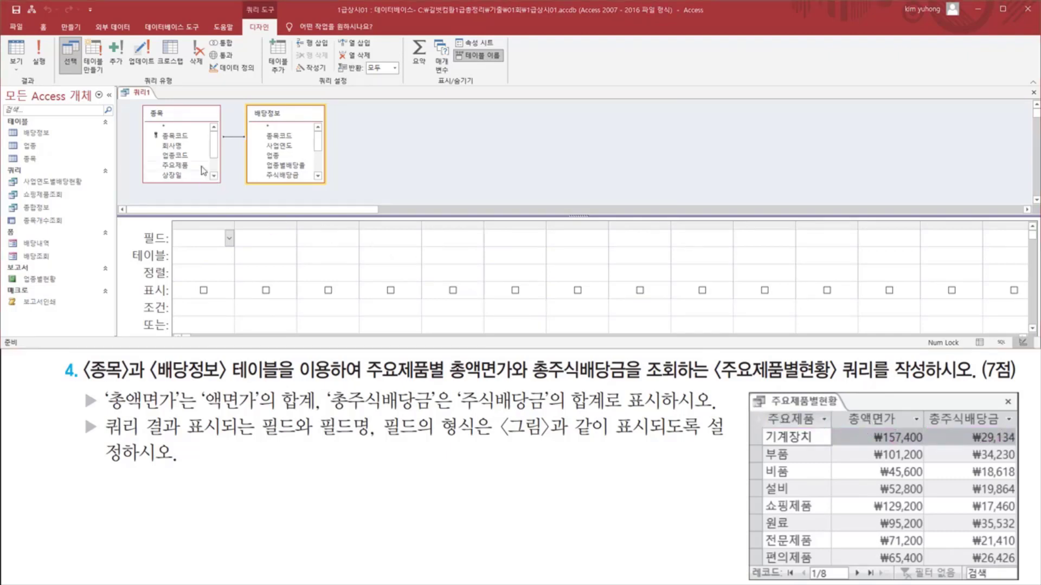
left_click(179, 166)
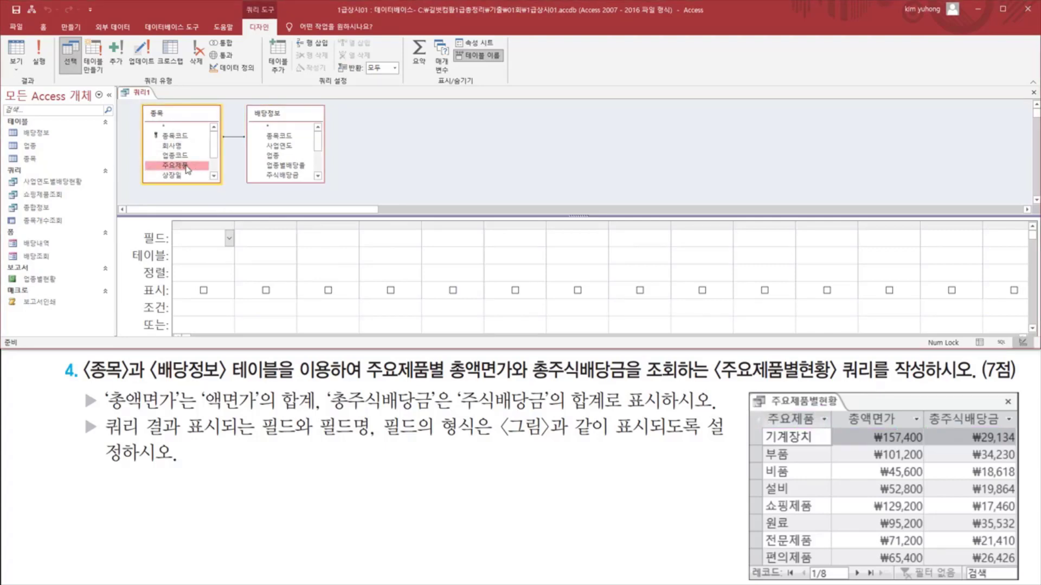
double_click(186, 167)
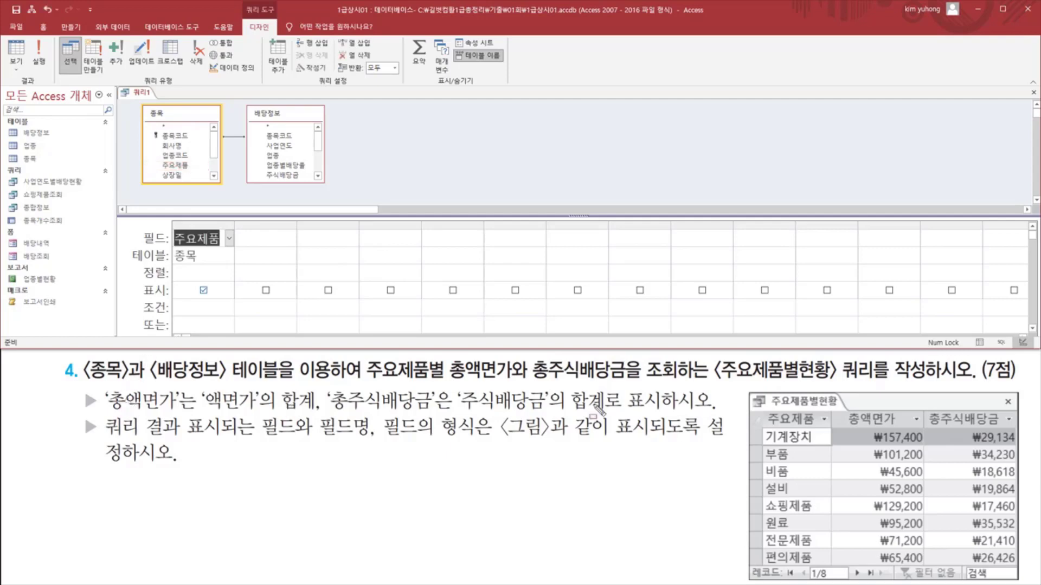
Add the 액면가 field from the 배당정보 table as the query's second column
left_click_drag(847, 411, 904, 428)
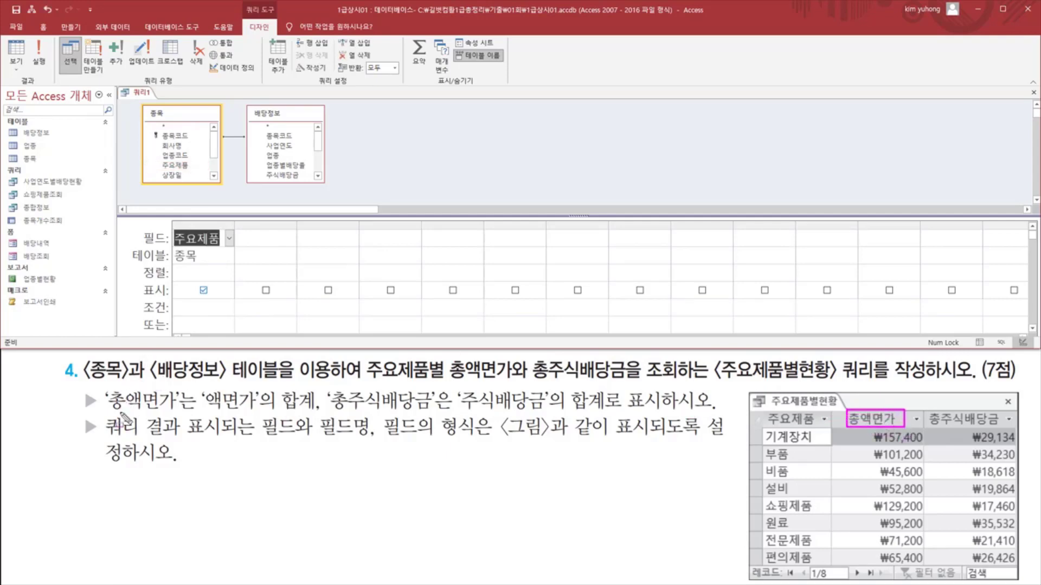
mouse_move(103, 410)
left_mouse_down()
mouse_move(174, 389)
mouse_move(244, 416)
mouse_move(314, 412)
left_mouse_up()
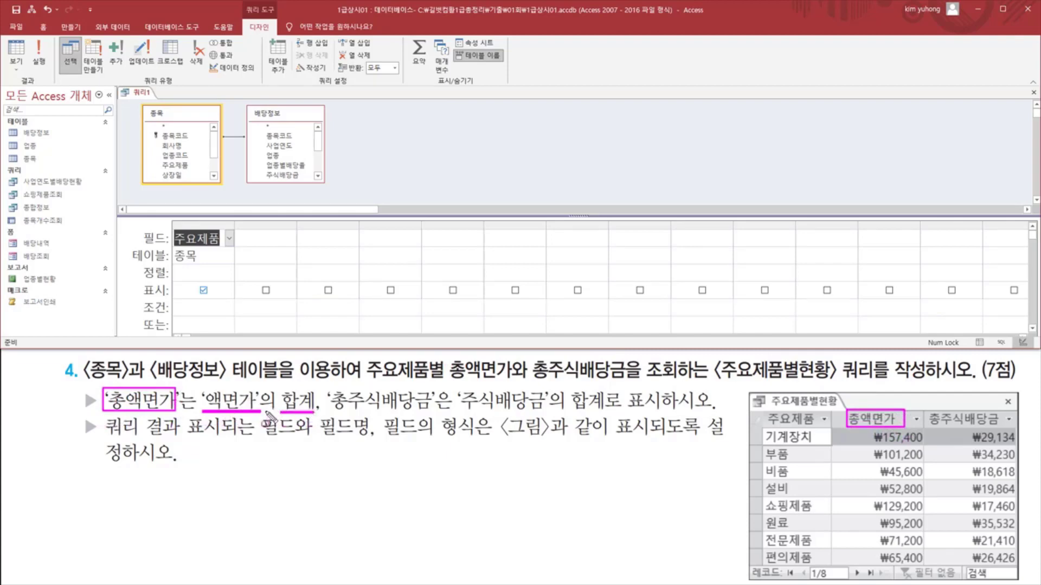
key("Escape")
left_click(319, 158)
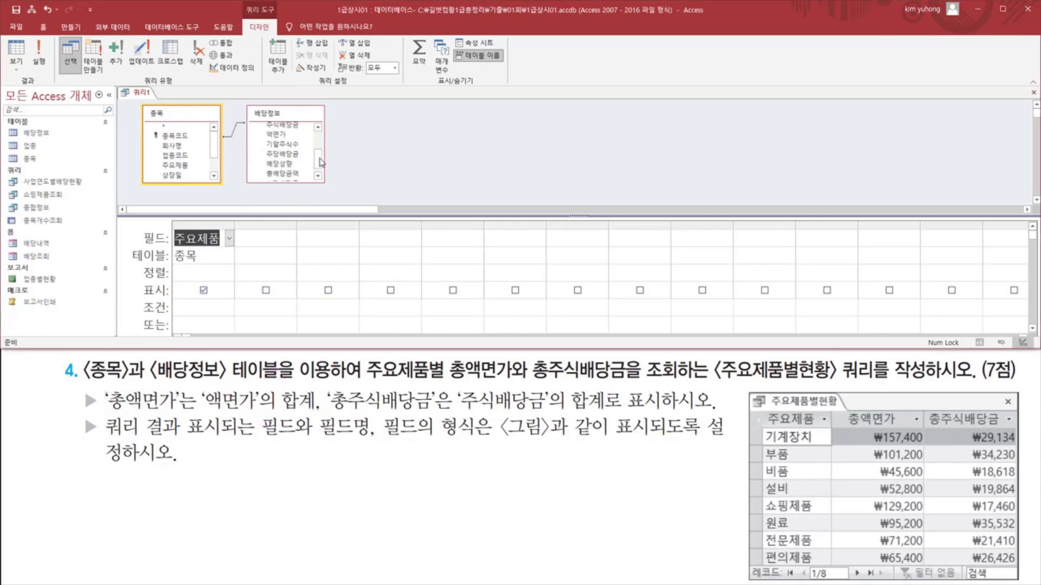
left_click(281, 135)
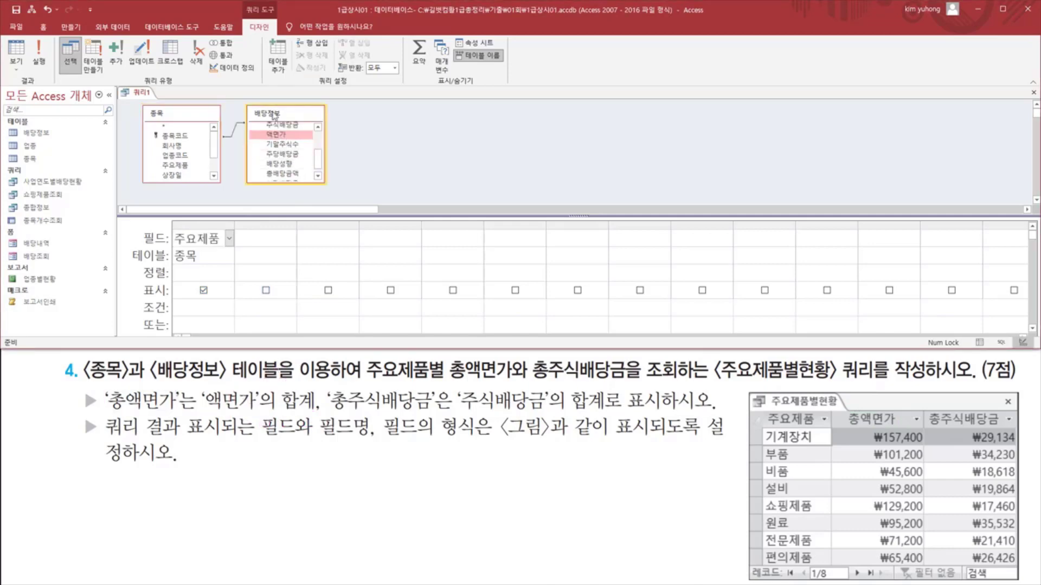
double_click(287, 135)
Add the 주식배당금 field from 배당정보 as the third column and widen that column to fit its content
mouse_move(925, 408)
left_mouse_down()
mouse_move(949, 428)
mouse_move(997, 434)
left_mouse_up()
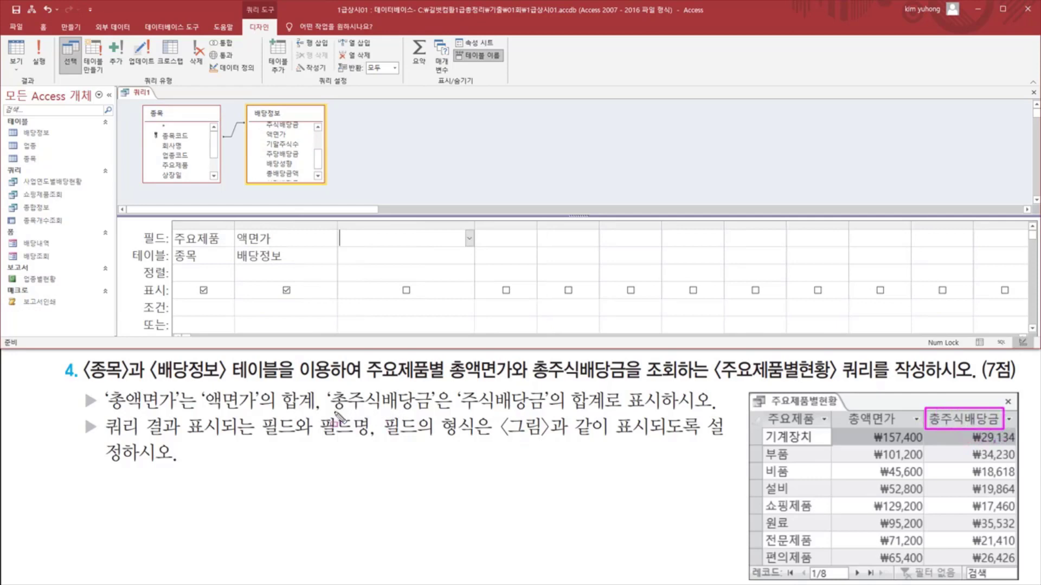
left_click_drag(332, 413, 545, 414)
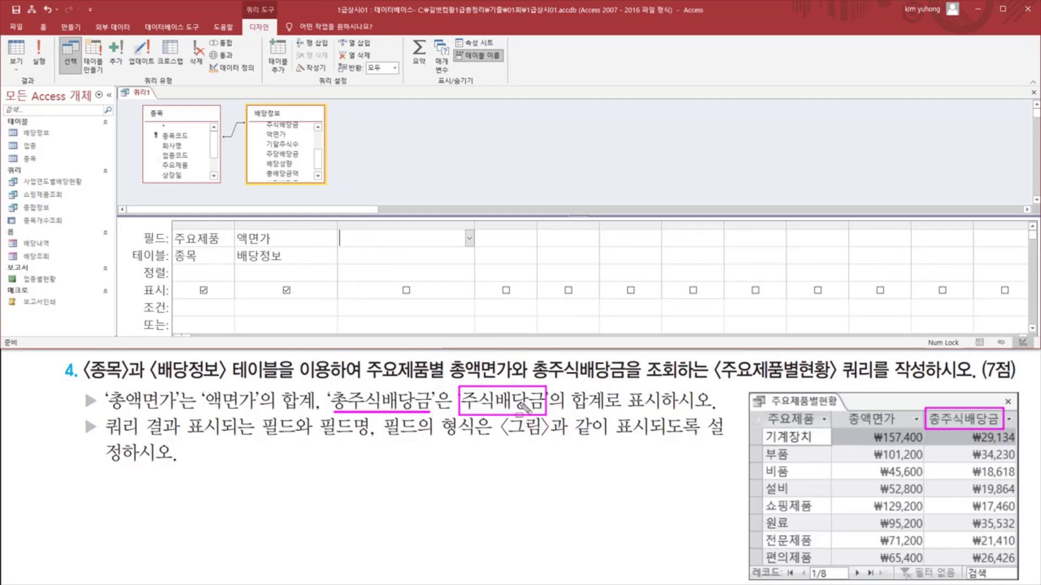
key("Escape")
left_click(291, 128)
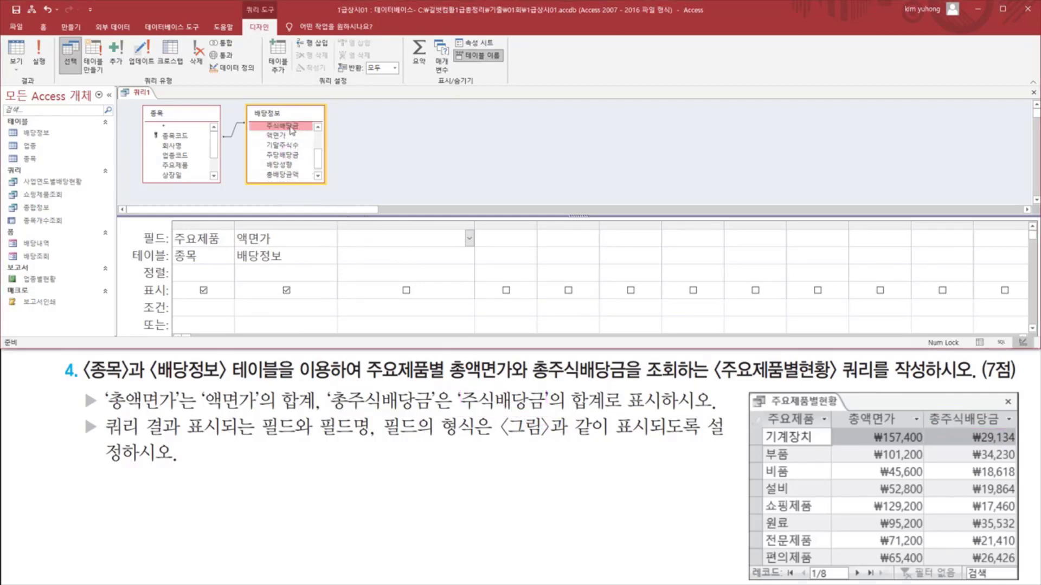
left_click_drag(291, 130, 380, 239)
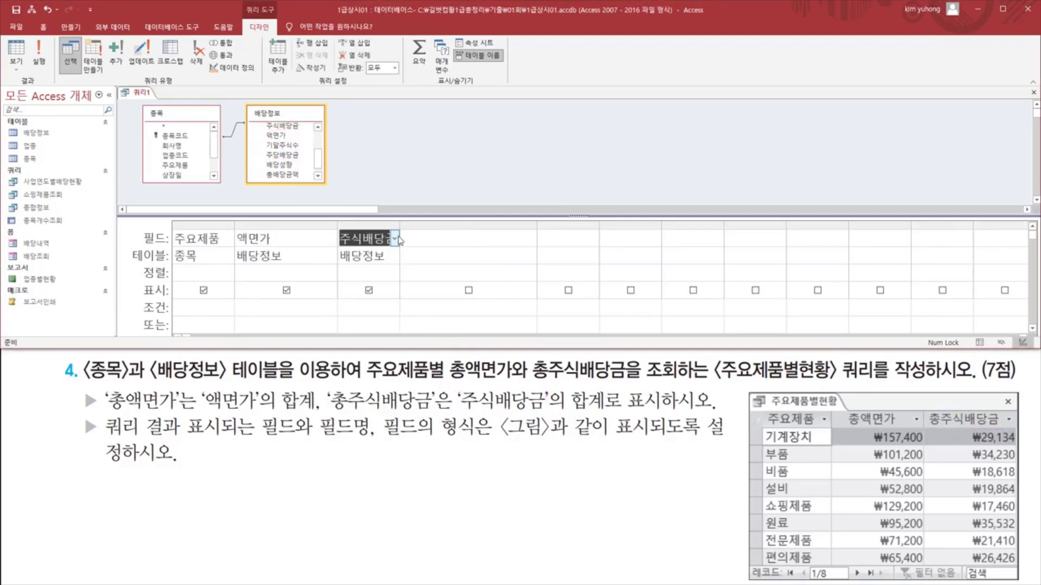
double_click(400, 226)
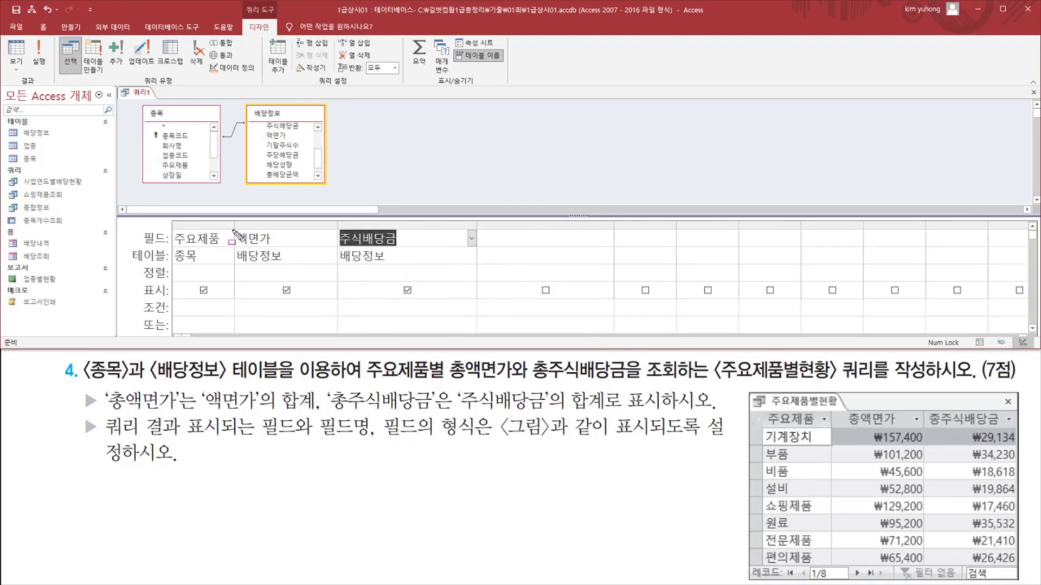
Turn on the summary (요약) row in the query design grid for grouping the fields
left_click_drag(233, 230, 416, 248)
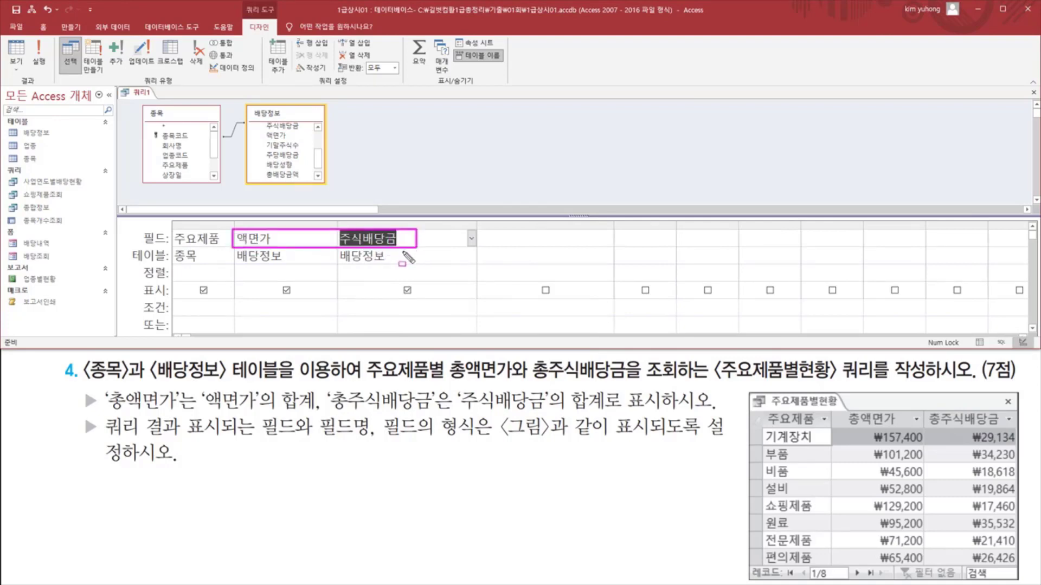
key("Escape")
key("ctrl+2")
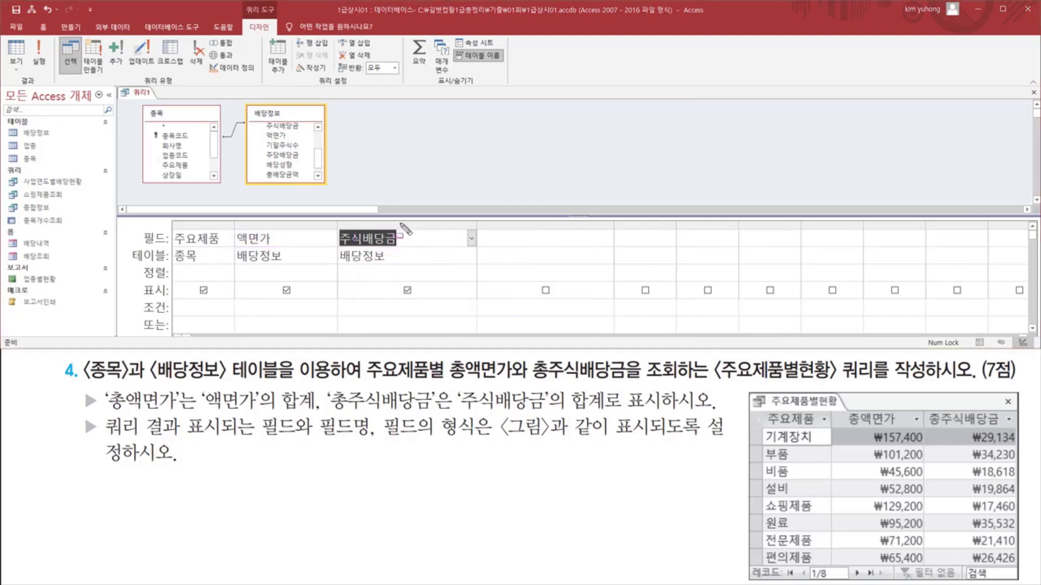
left_click_drag(407, 36, 442, 93)
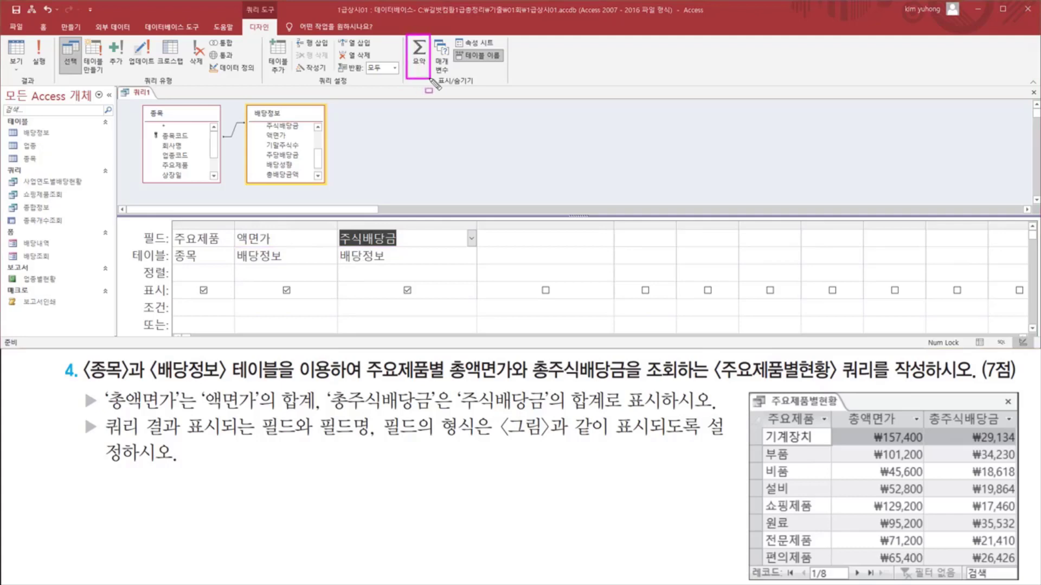
key("Escape")
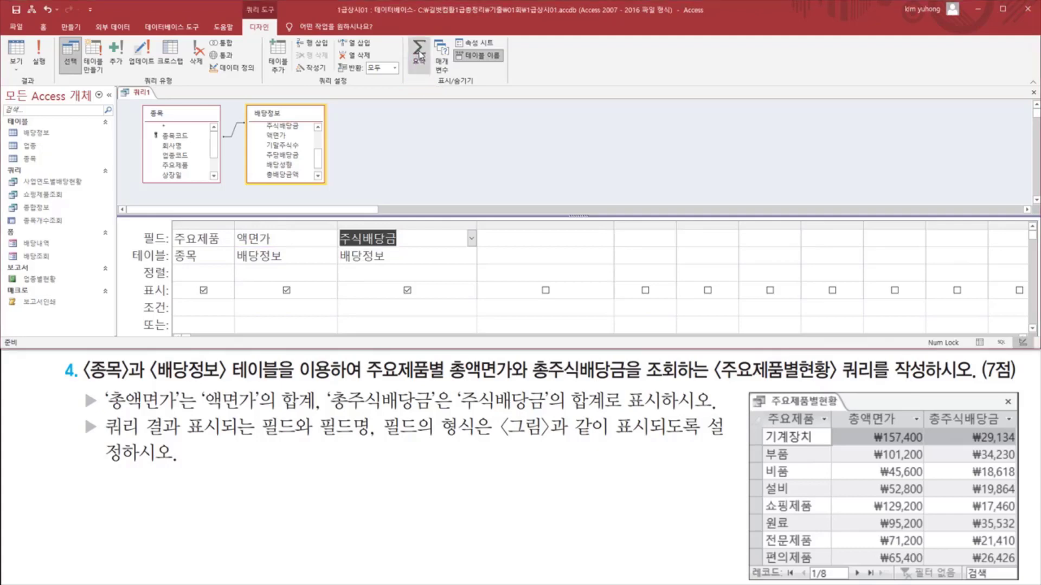
left_click(422, 53)
left_click(421, 53)
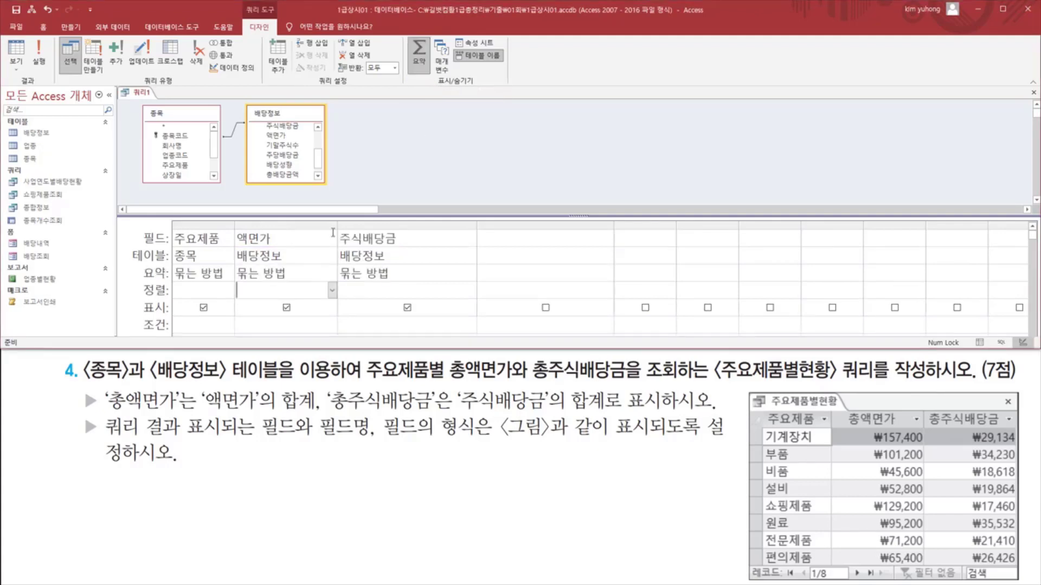
Set the summary (요약) of both the 액면가 and 주식배당금 columns to 합계, keeping 주요제품 as the grouping field
left_click_drag(132, 262, 458, 295)
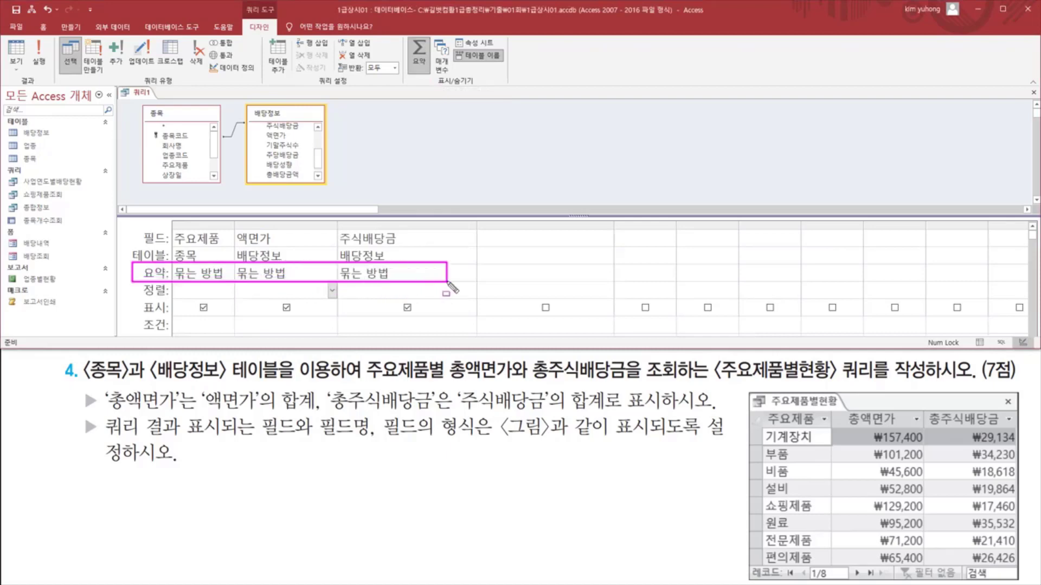
key("Escape")
left_click(308, 268)
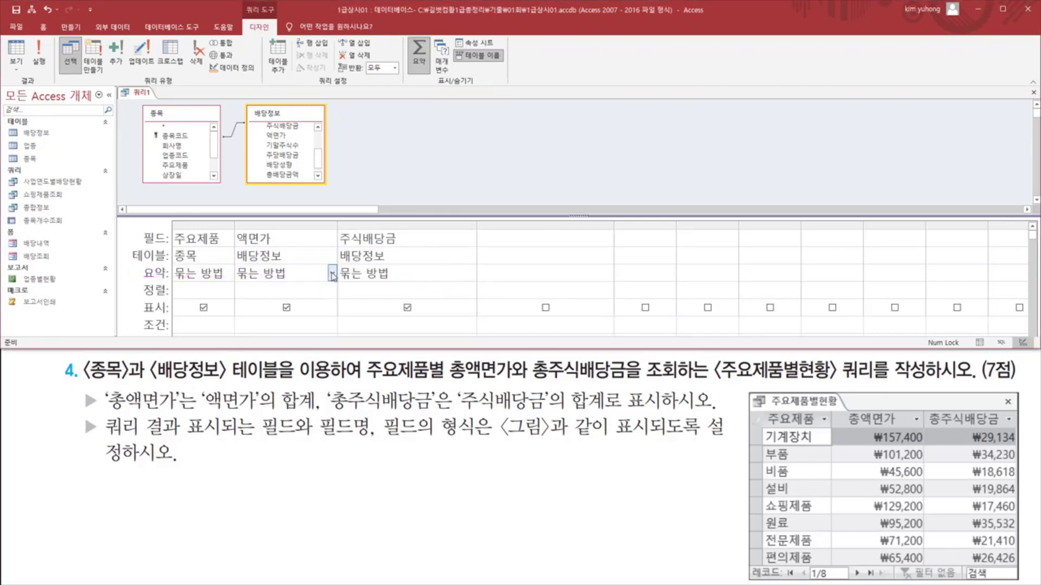
left_click(333, 275)
left_click(255, 296)
left_click(452, 274)
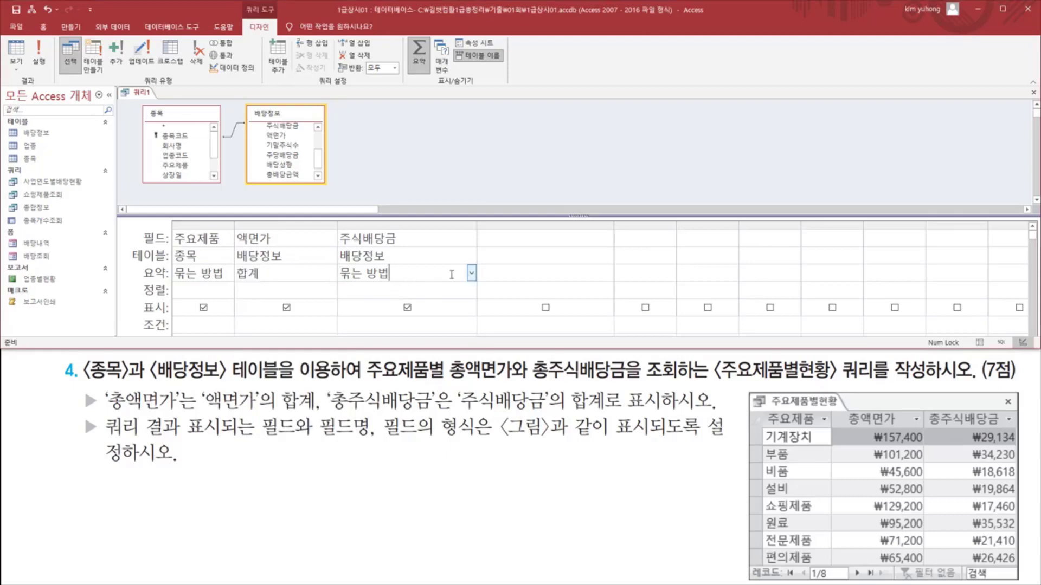
left_click(471, 274)
left_click(407, 311)
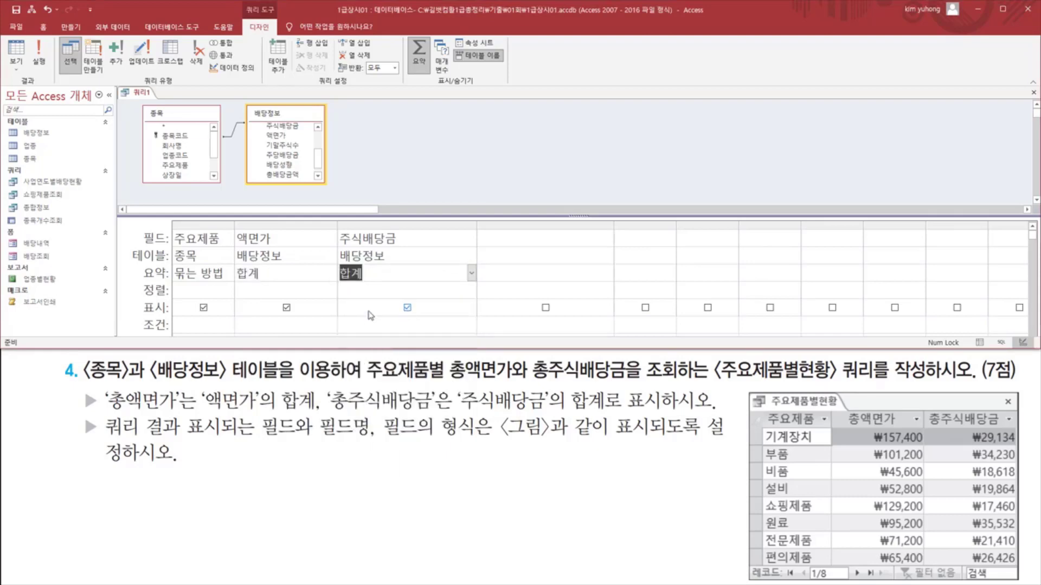
Give the 액면가 sum column the alias 총액면가, so its field reads 총액면가: 액면가
mouse_move(234, 224)
left_mouse_down()
mouse_move(269, 291)
mouse_move(427, 287)
left_mouse_up()
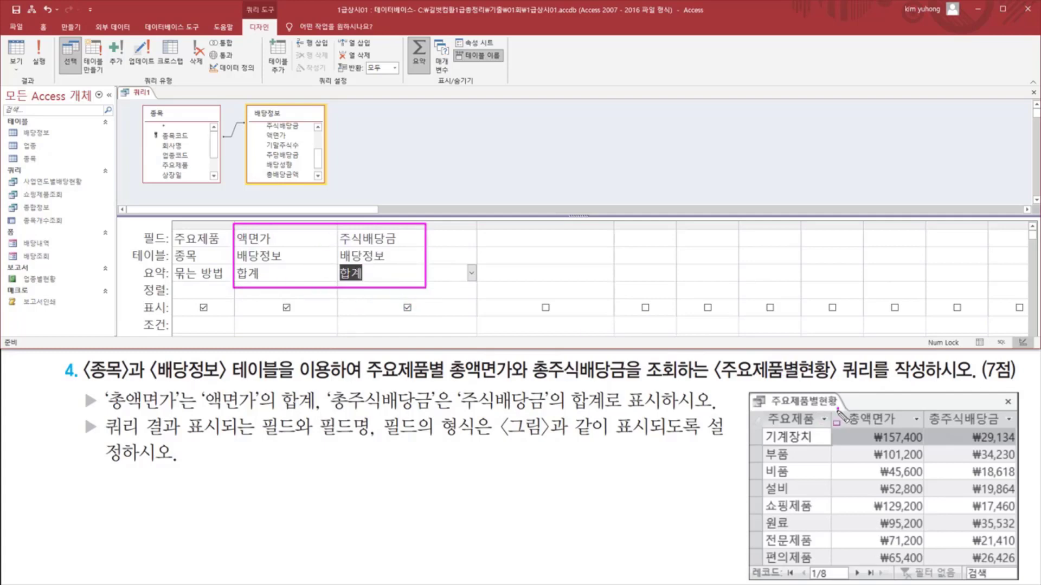
mouse_move(838, 411)
left_mouse_down()
mouse_move(902, 436)
mouse_move(1023, 434)
mouse_move(1014, 433)
left_mouse_up()
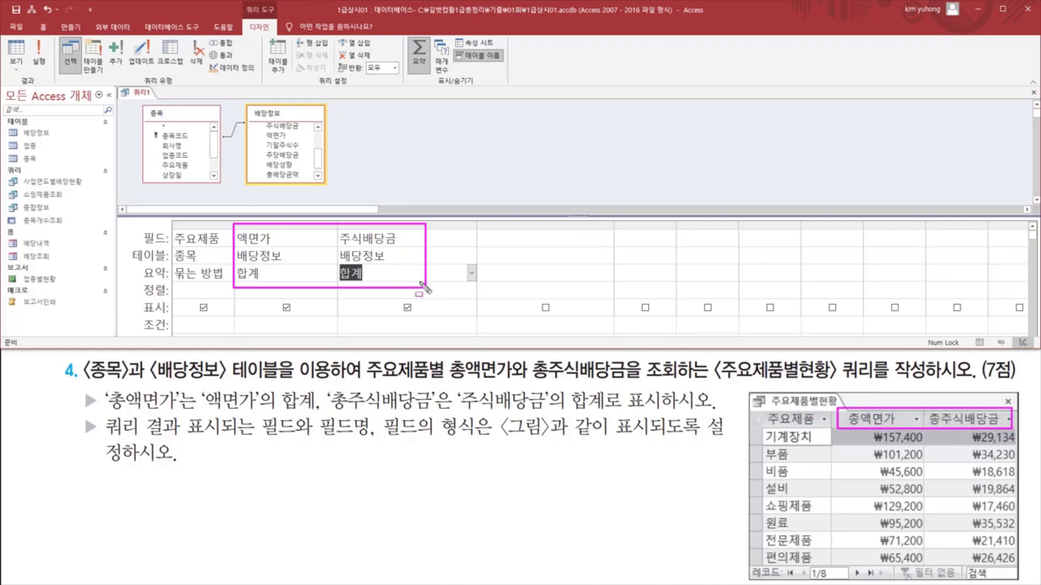
key("Escape")
left_click(238, 238)
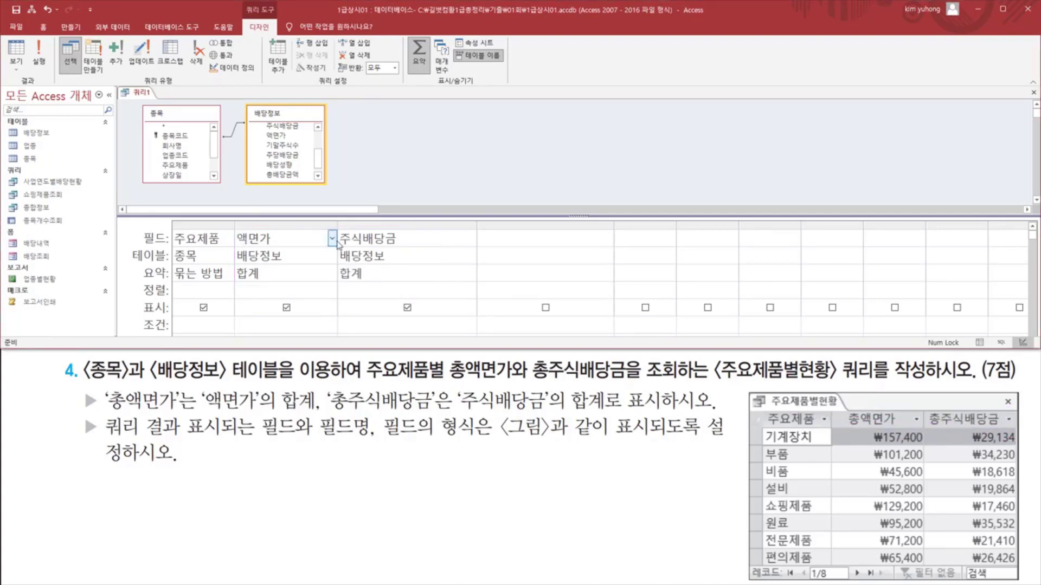
type("총ㅇ")
type("면가")
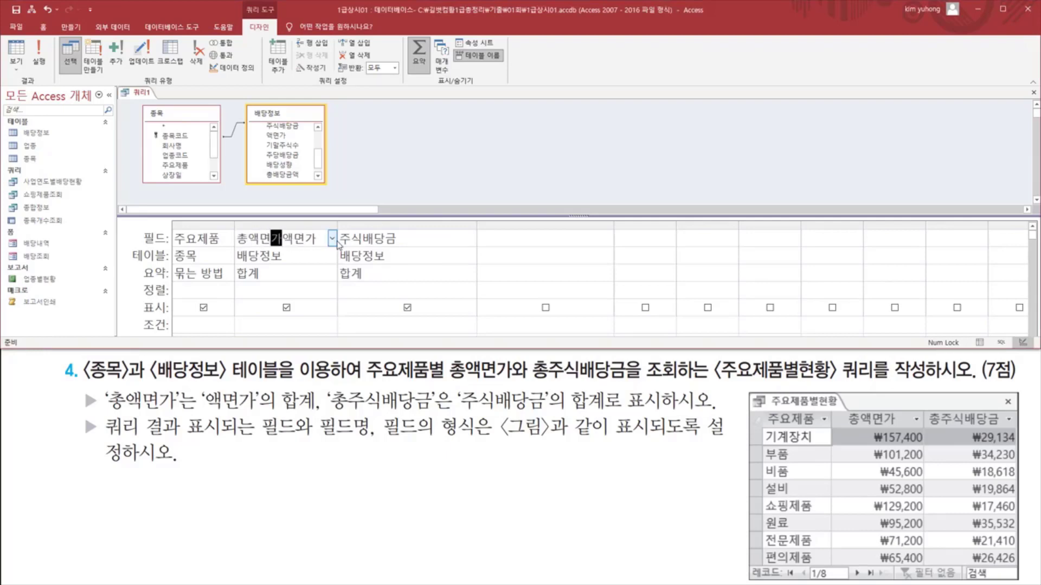
type(":")
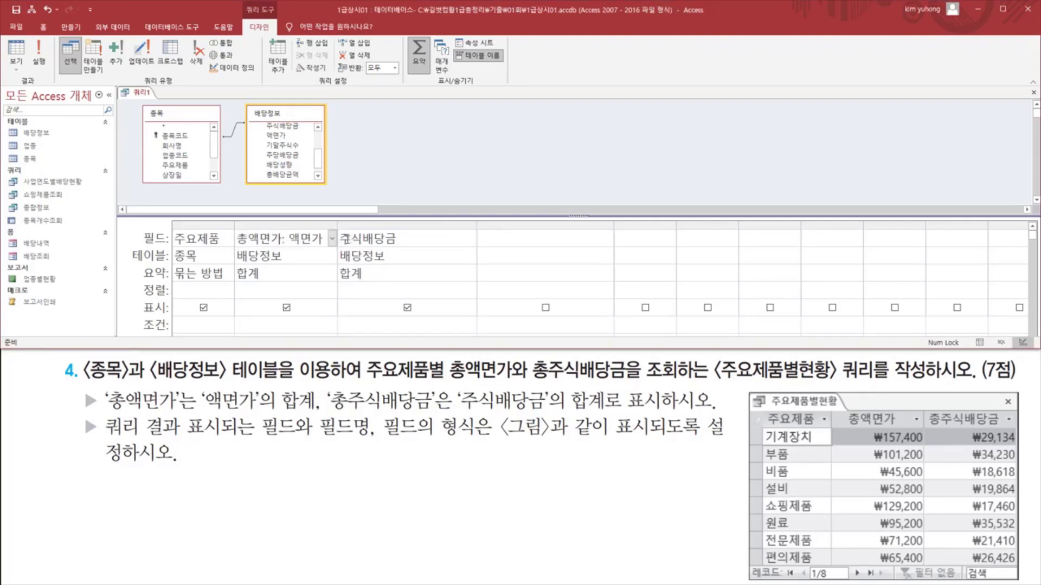
Give the 주식배당금 sum column the alias 총주식배당금 and widen the column to fit the full expression
left_click(352, 239)
type("총주식배")
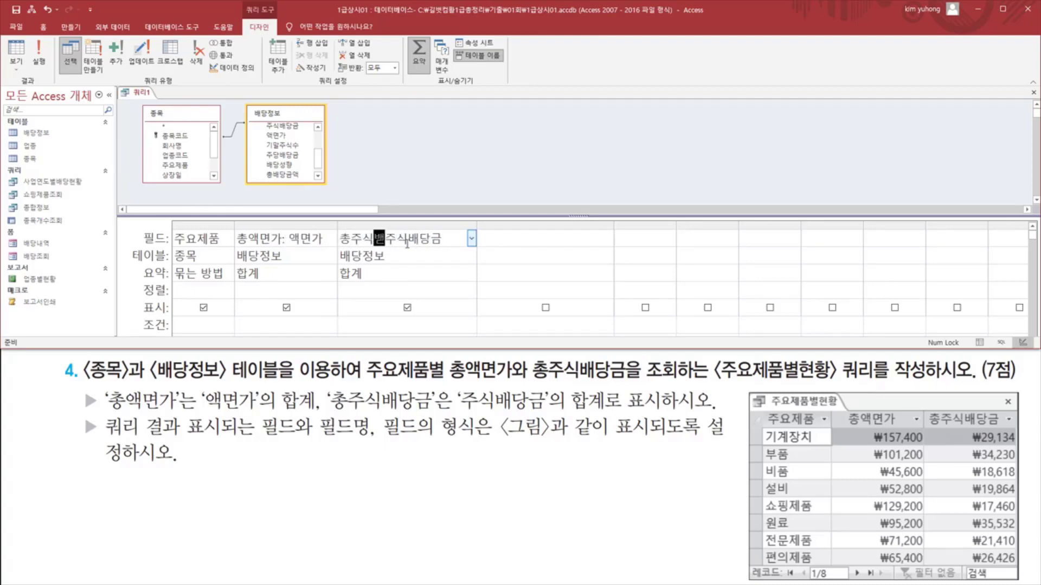
type("당그")
type(":주식배당금")
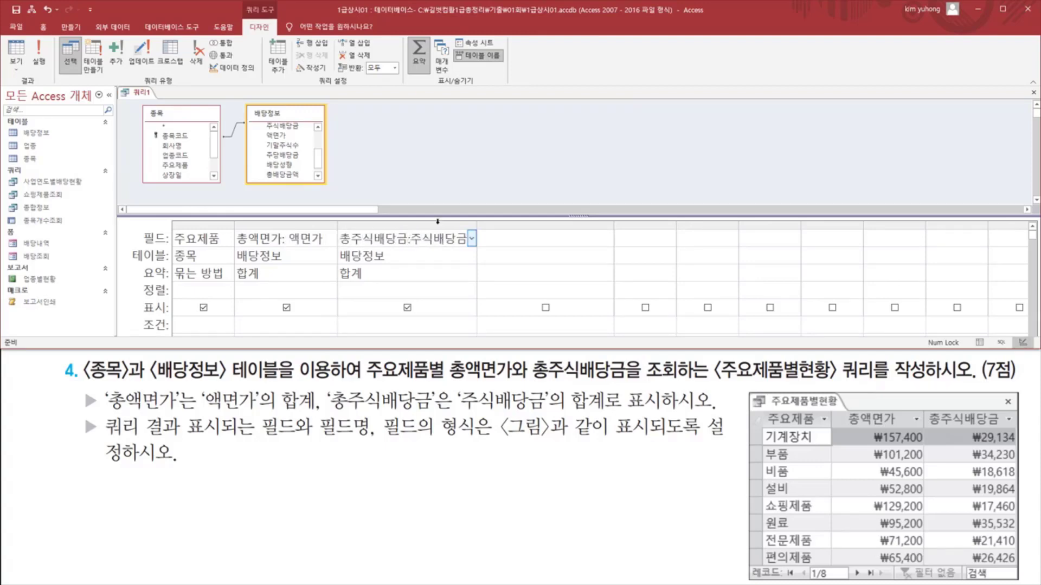
double_click(477, 223)
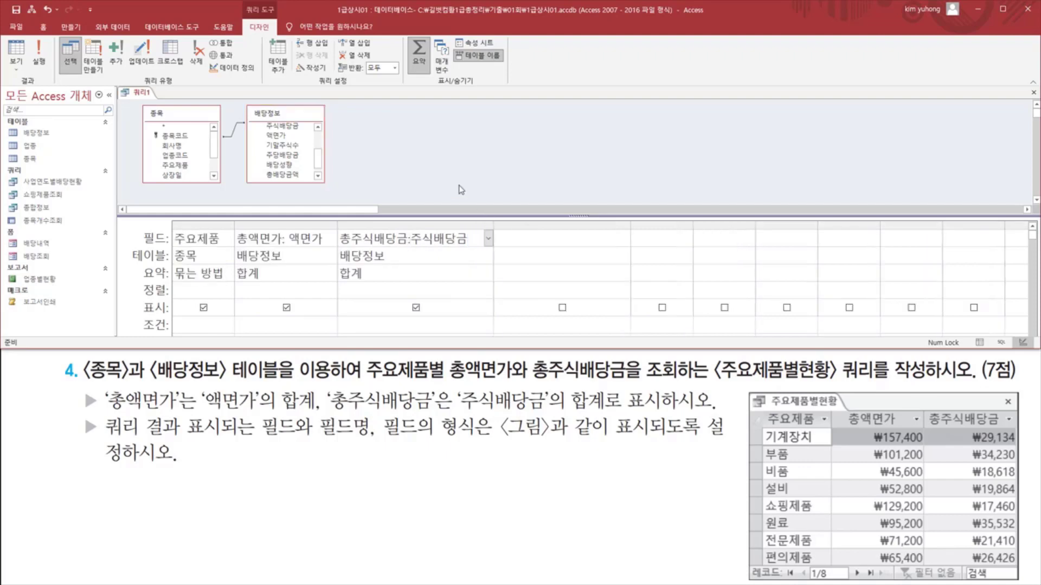
left_click(408, 262)
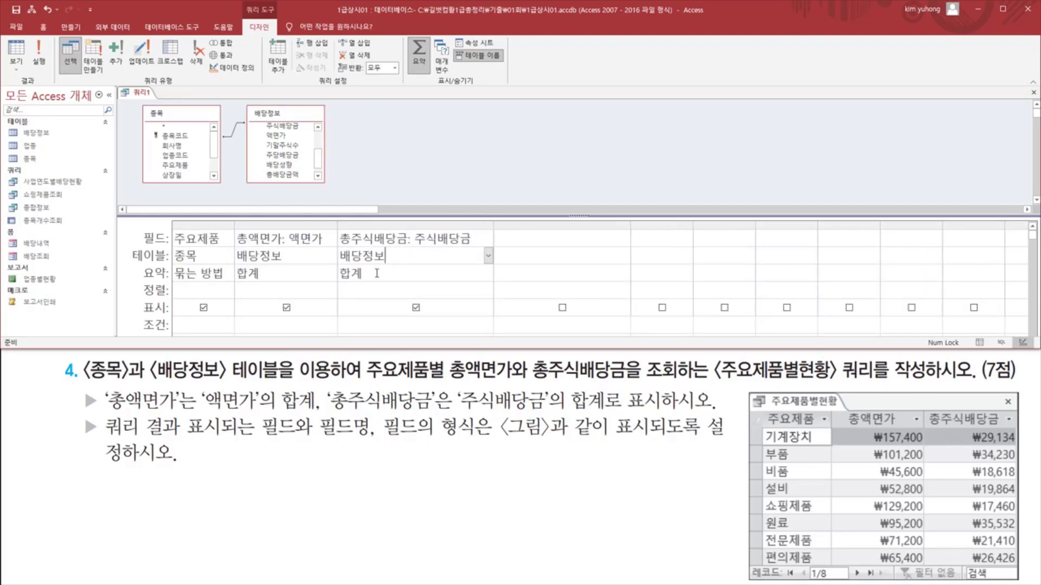
Run the query and compare its record count and 주요제품 values with the sample result in the task
left_click(44, 61)
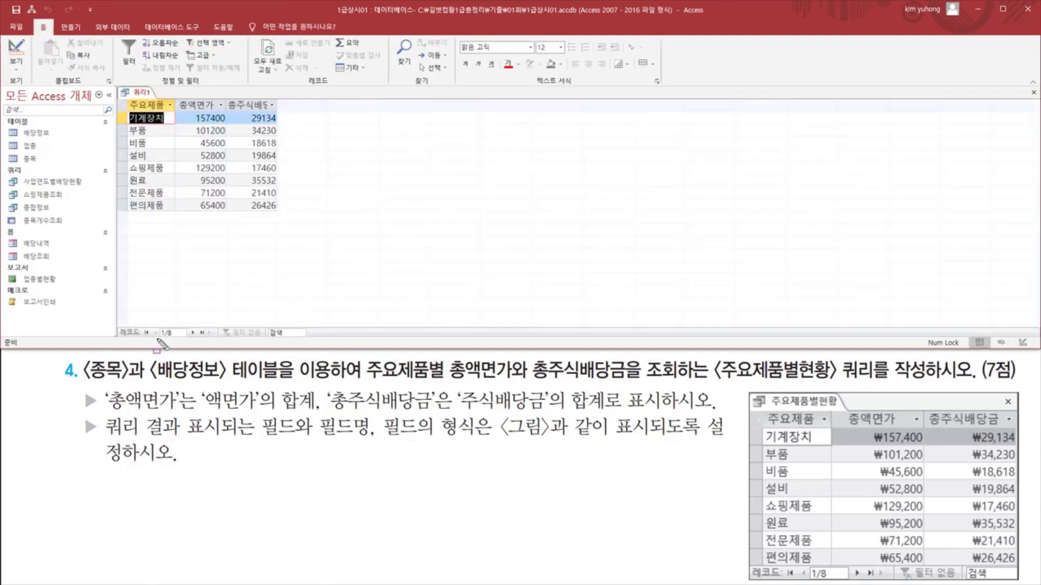
left_click_drag(155, 322, 185, 337)
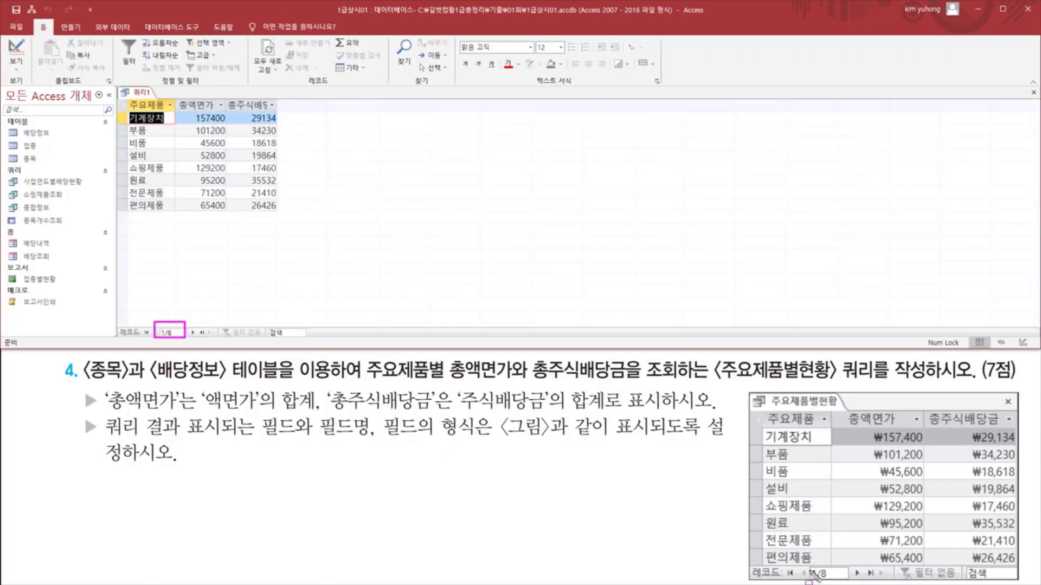
left_click_drag(819, 580, 838, 583)
mouse_move(128, 96)
left_mouse_down()
mouse_move(162, 115)
mouse_move(169, 216)
left_mouse_up()
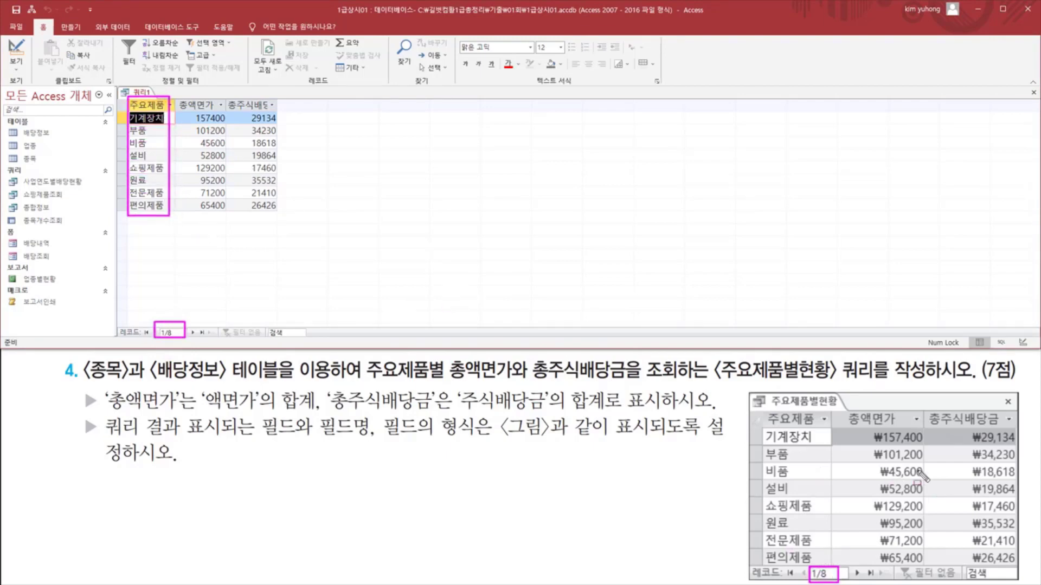
mouse_move(763, 411)
left_mouse_down()
mouse_move(783, 501)
mouse_move(829, 566)
left_mouse_up()
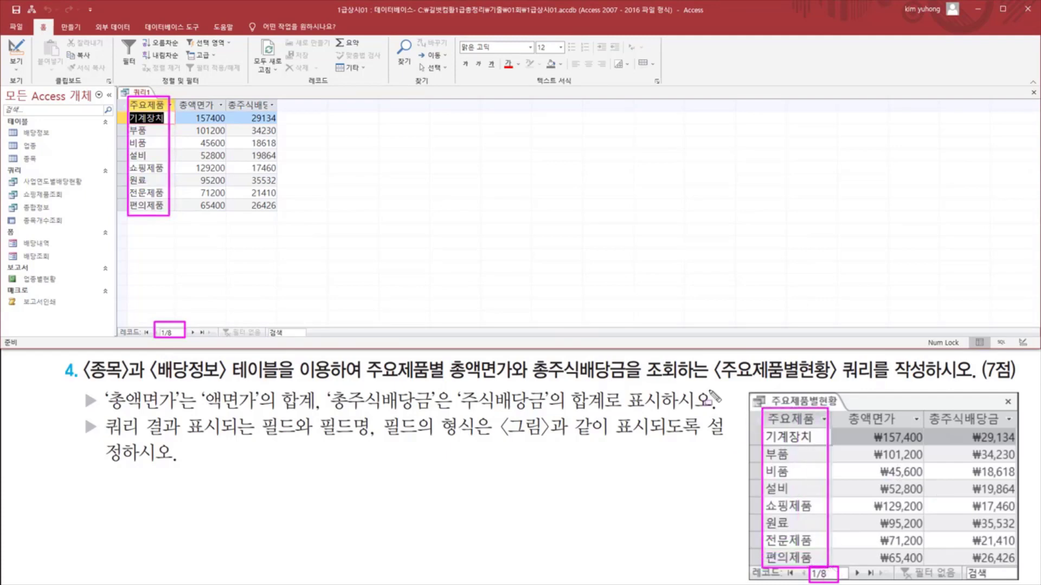
Compare the query's 총액면가 and 총주식배당금 columns with the same columns in the task's sample result
left_click_drag(178, 93, 231, 221)
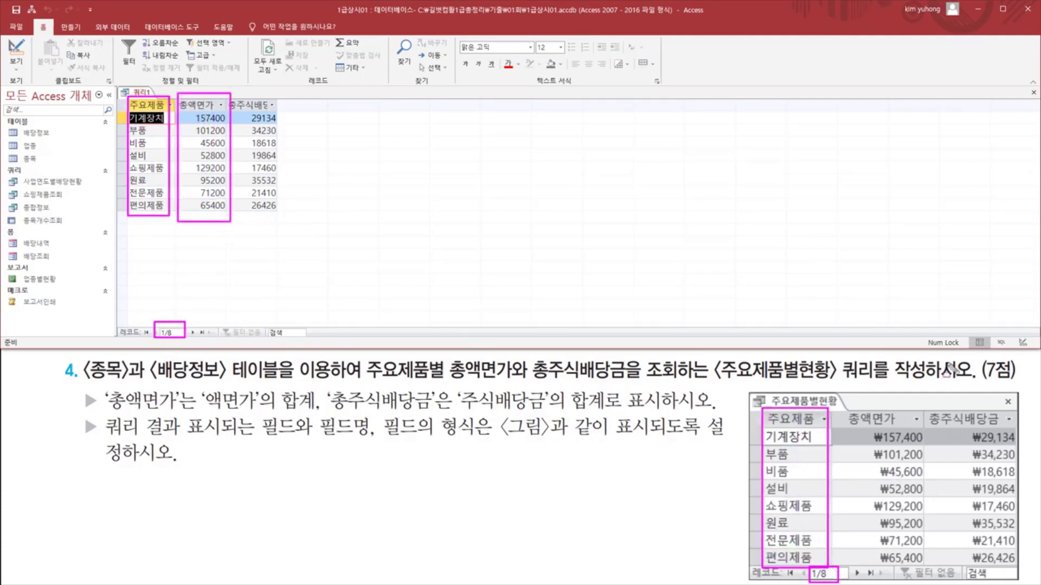
left_click_drag(846, 416, 930, 560)
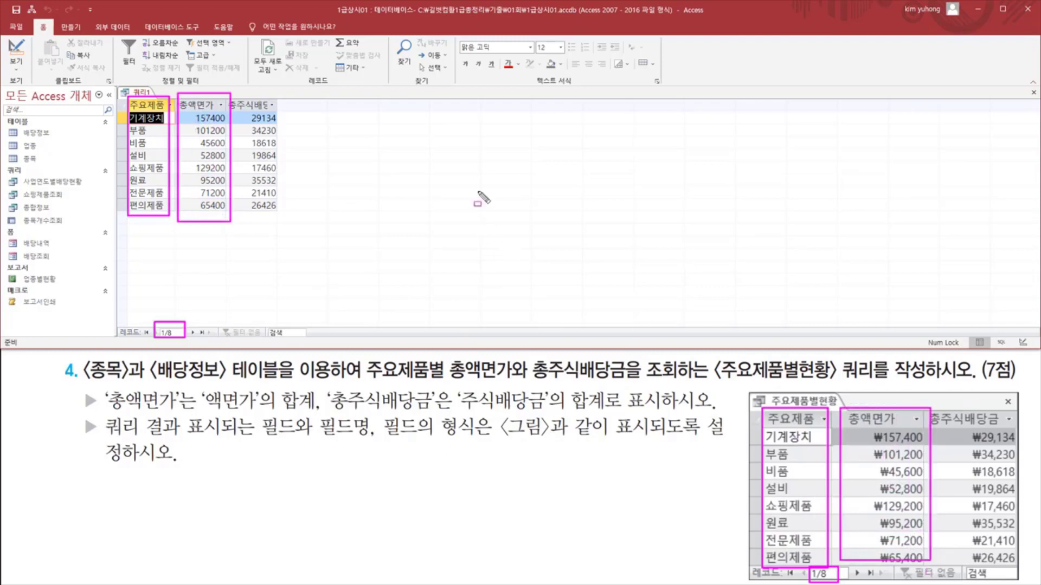
left_click_drag(233, 96, 281, 225)
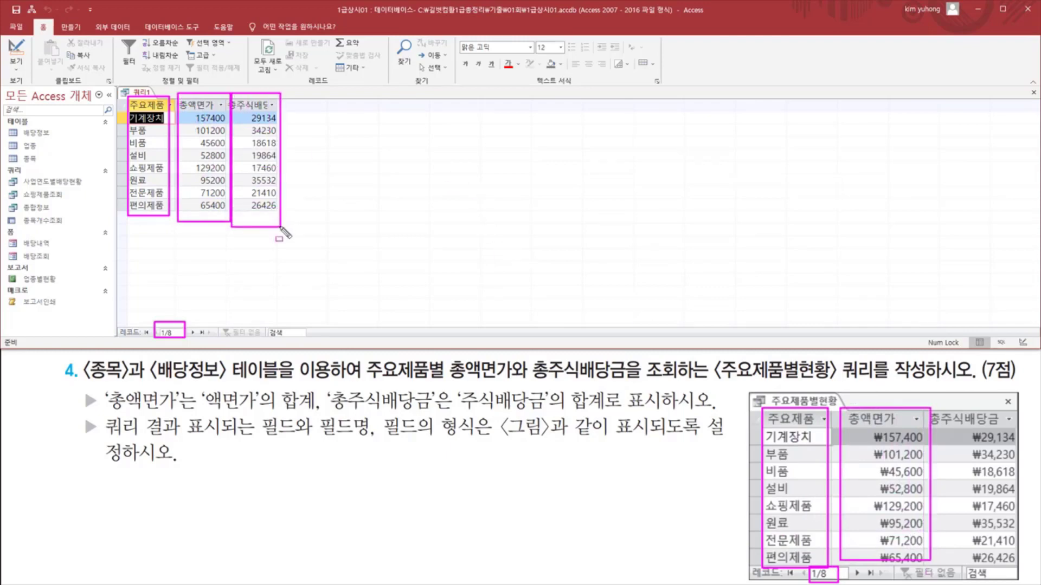
left_click_drag(931, 409, 1023, 567)
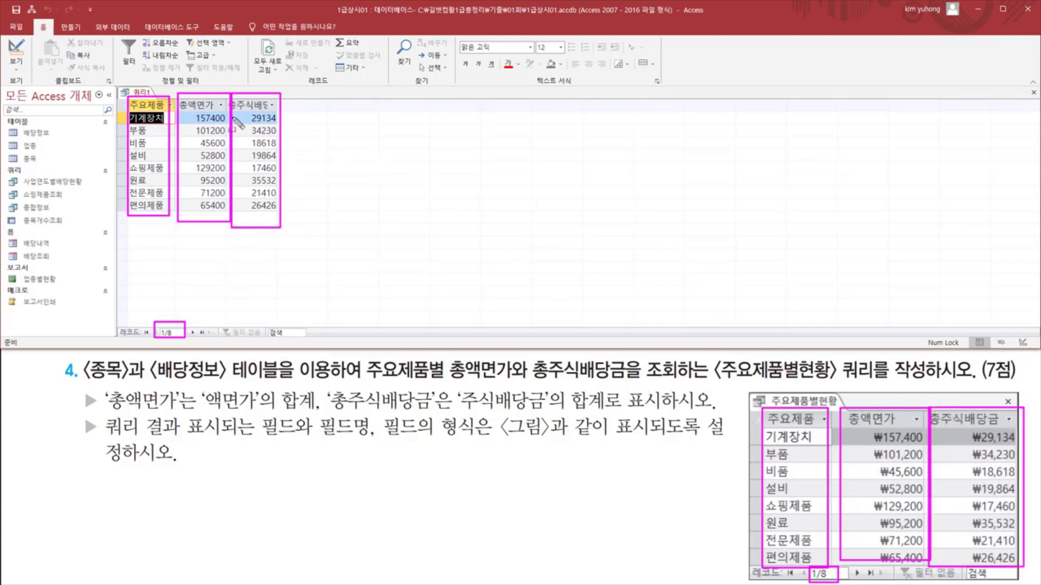
key("Escape")
Widen the 총주식배당금 column to show its full heading and compare both sum columns' number format with the sample
left_click_drag(278, 109, 296, 112)
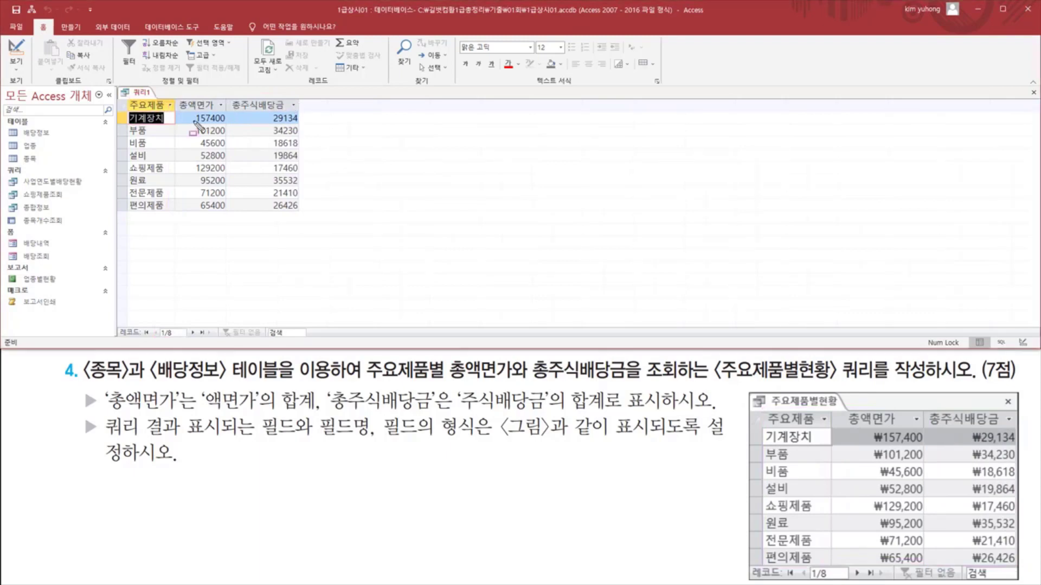
mouse_move(834, 428)
left_mouse_down()
mouse_move(1008, 503)
mouse_move(1013, 567)
left_mouse_up()
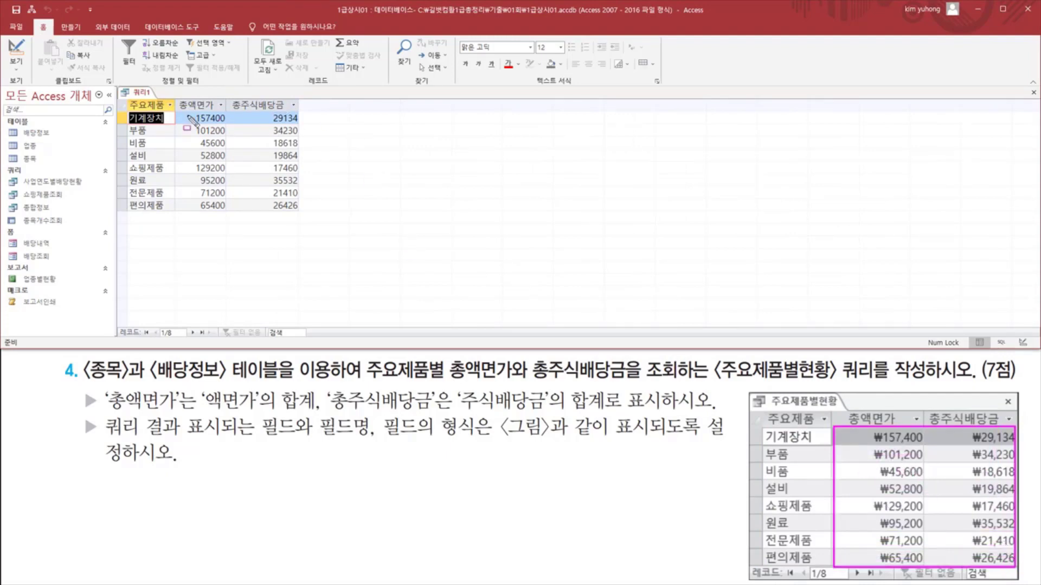
mouse_move(183, 112)
left_mouse_down()
mouse_move(225, 168)
mouse_move(310, 217)
left_mouse_up()
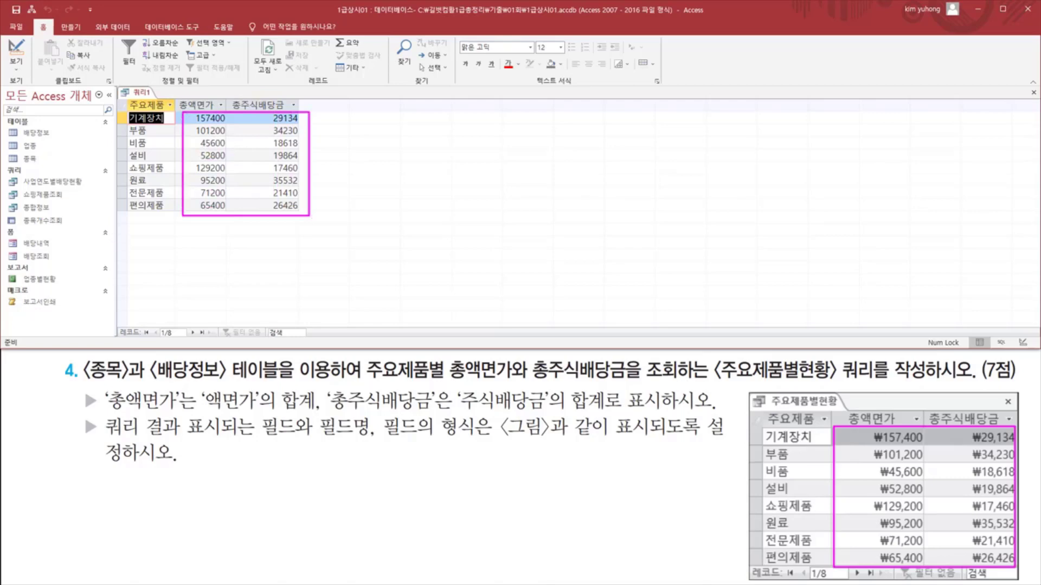
Return to the query's design view and set the 형식 property of the 총액면가 field to 통화
left_click(16, 51)
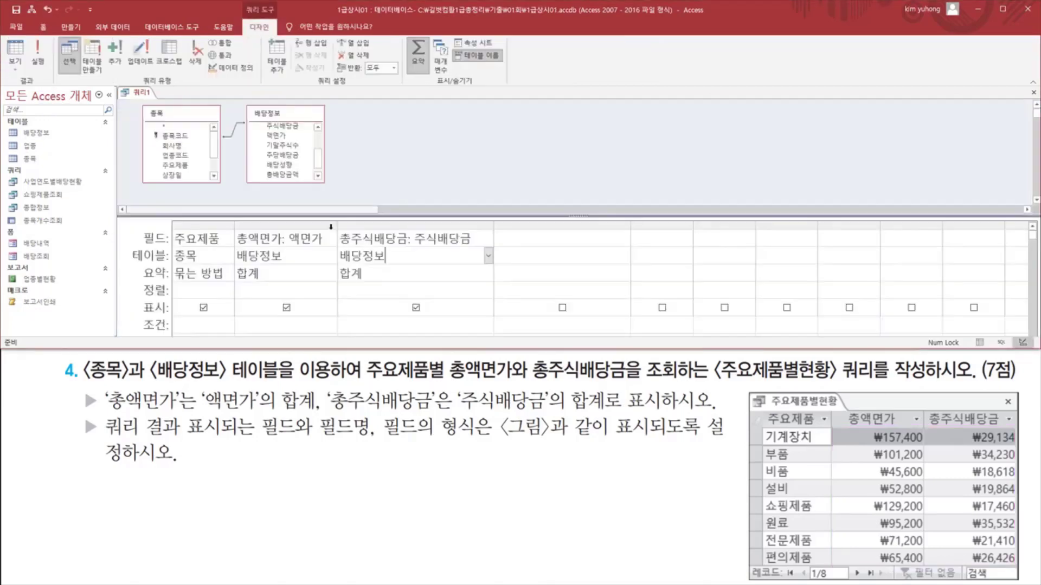
left_click(293, 225)
right_click(292, 229)
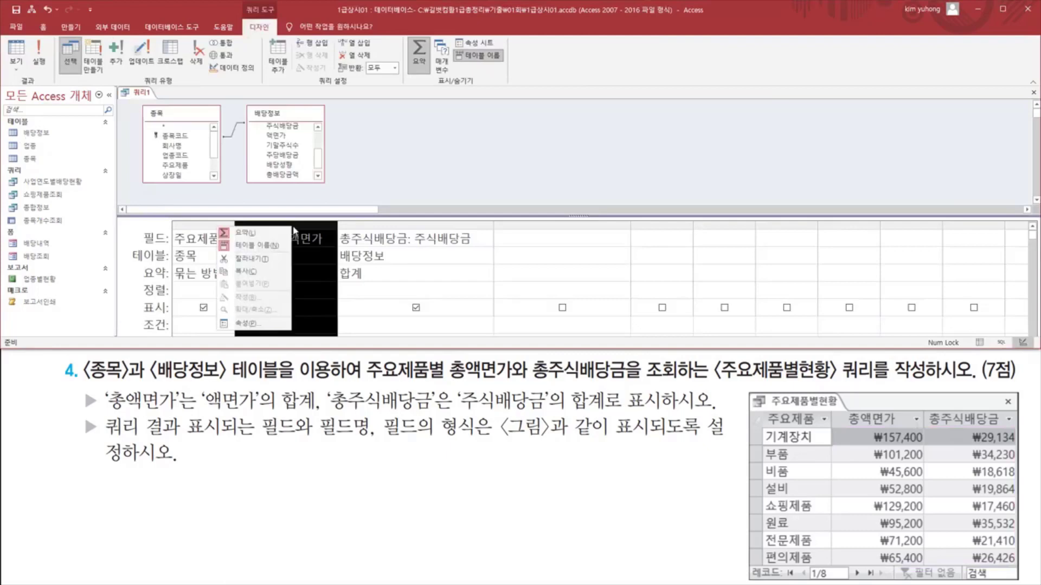
left_click(258, 328)
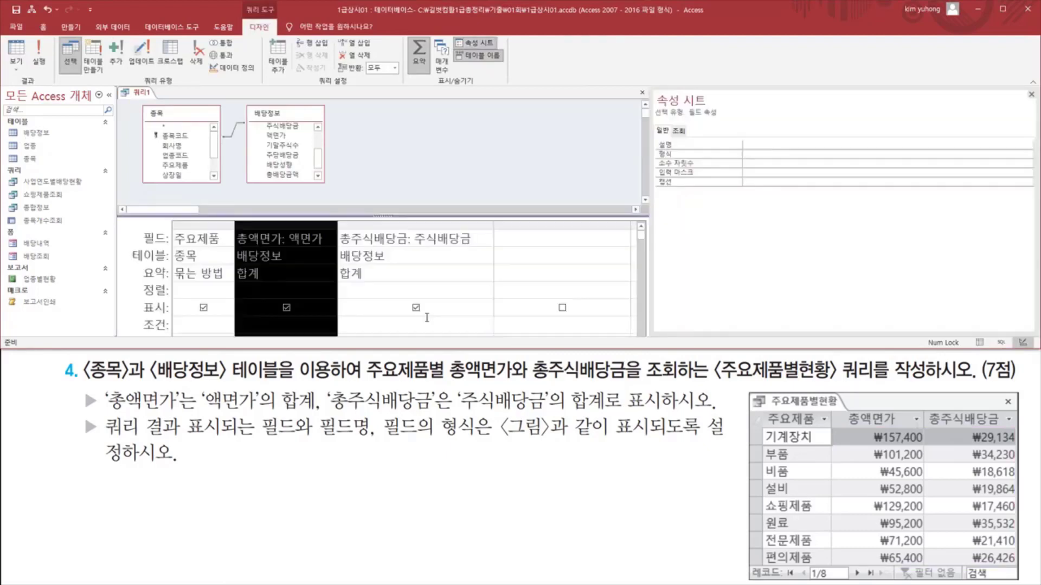
left_click(763, 152)
left_click(1028, 155)
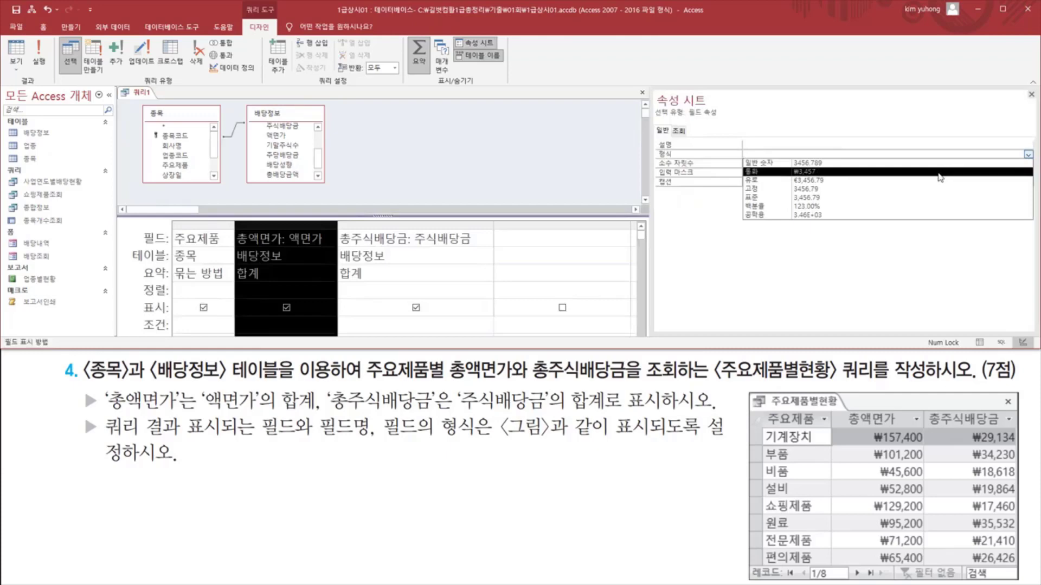
left_click(939, 172)
Set the 형식 property of the 총주식배당금 field to 통화
left_click(390, 226)
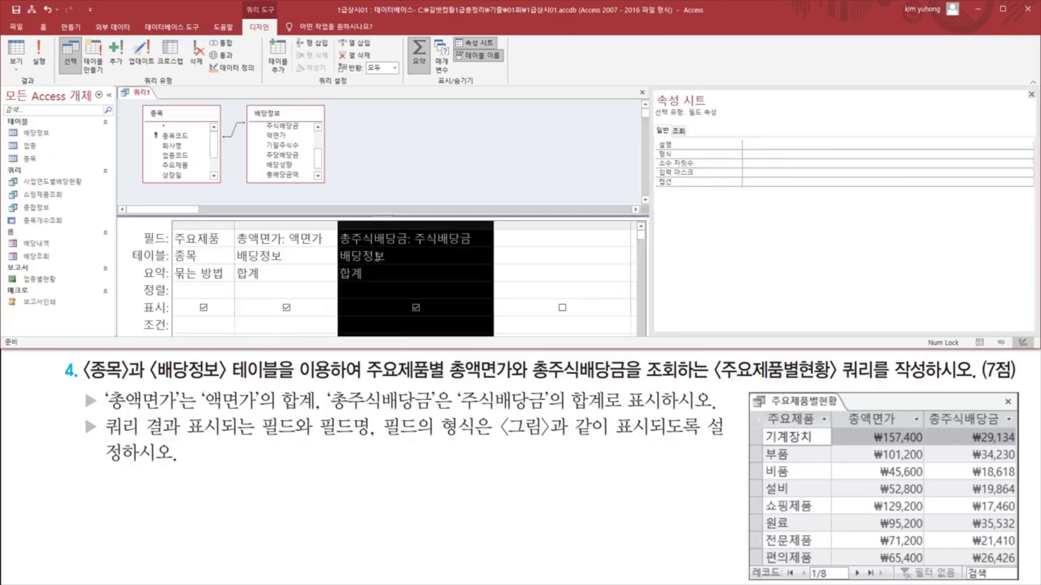
left_click(780, 154)
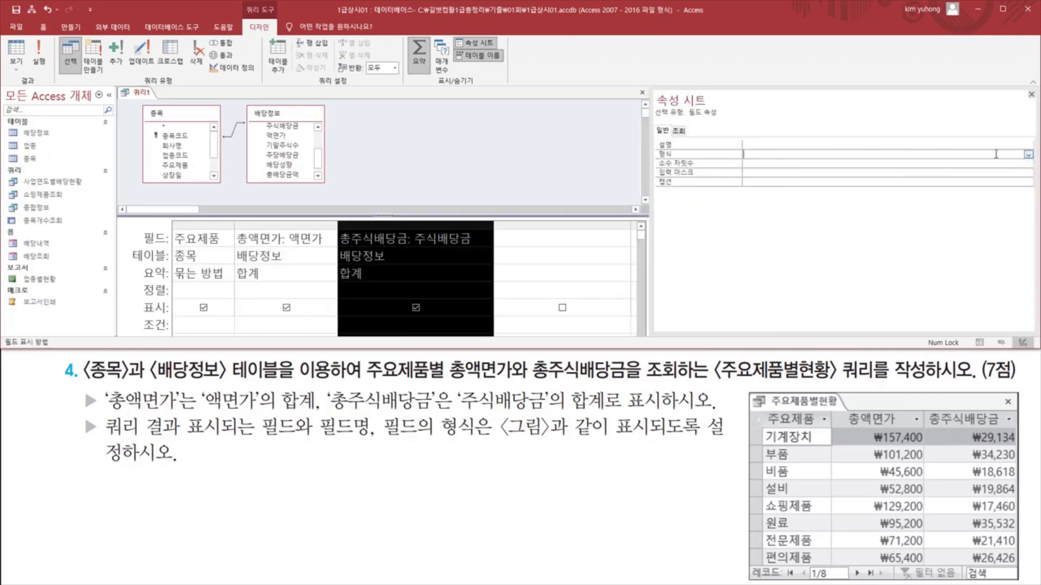
left_click(1029, 154)
left_click(959, 172)
Run the query and check the currency format of the 총액면가 and 총주식배당금 values
left_click(39, 54)
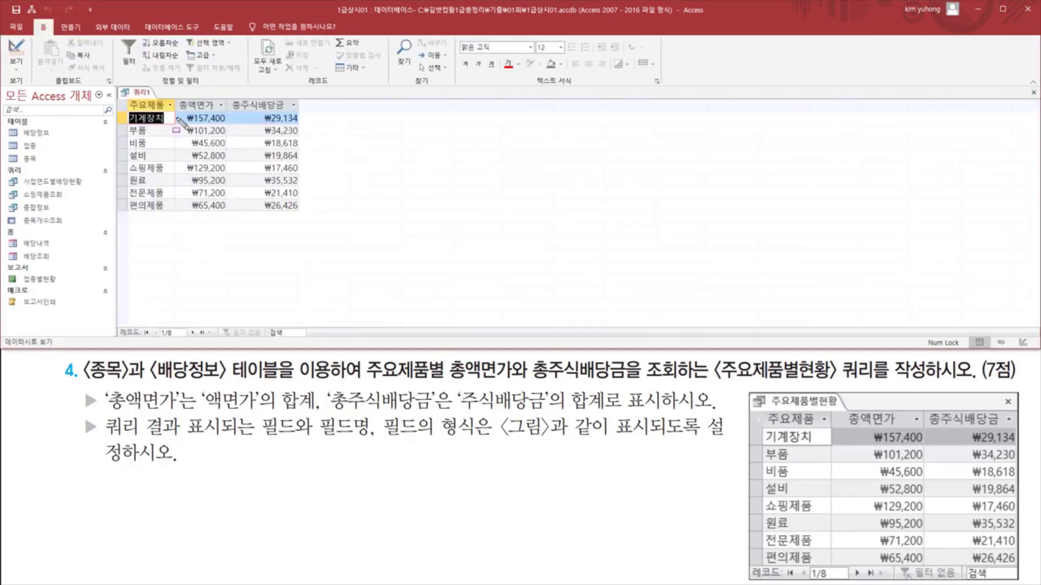
left_click_drag(176, 109, 309, 217)
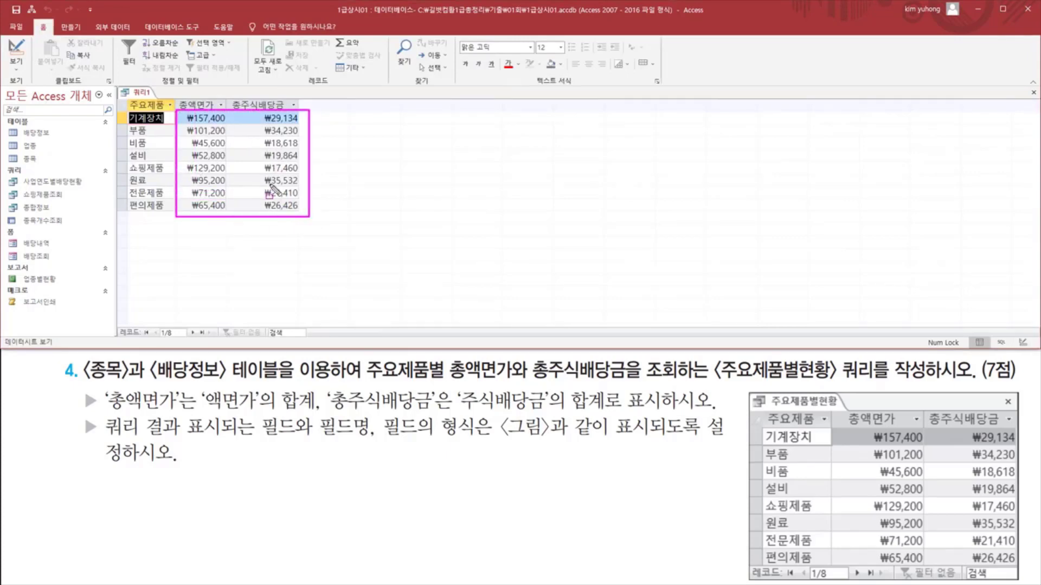
key("Escape")
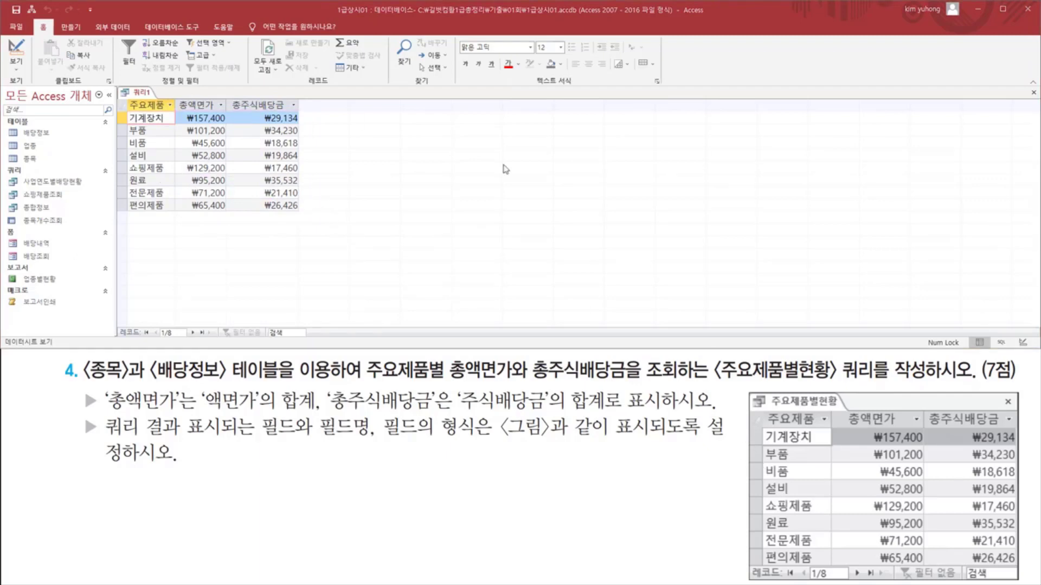
Close the query, saving it under the name 주요제품별현황, and check that it is listed among the queries
left_click(1034, 94)
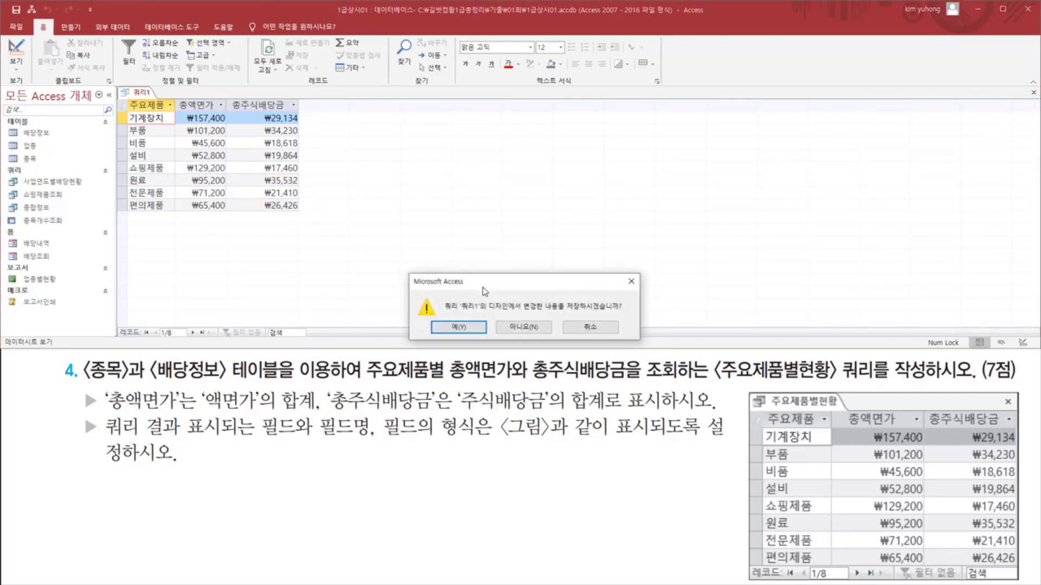
left_click(476, 328)
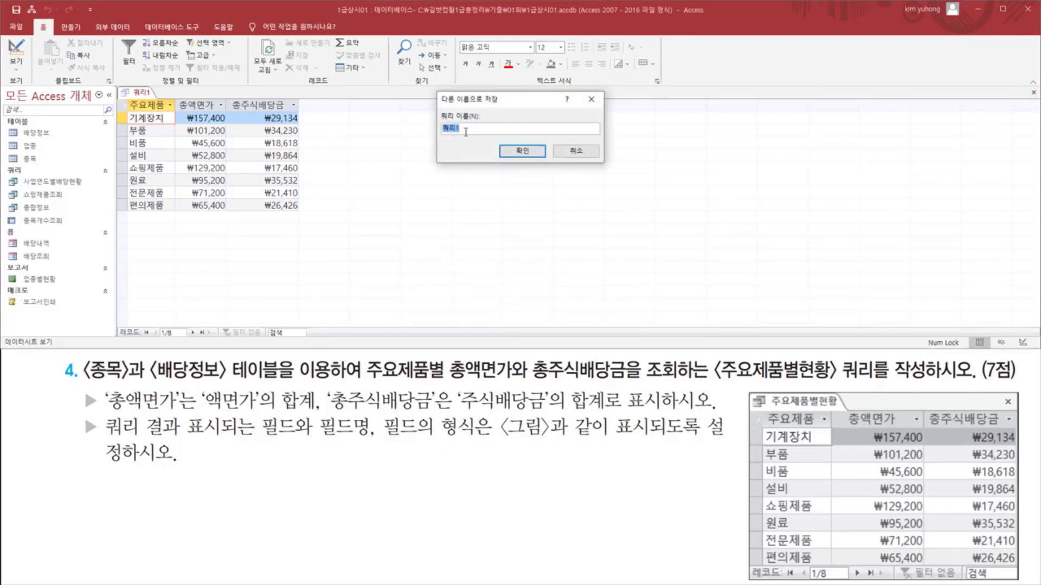
mouse_move(713, 353)
left_mouse_down()
mouse_move(774, 386)
mouse_move(922, 383)
left_mouse_up()
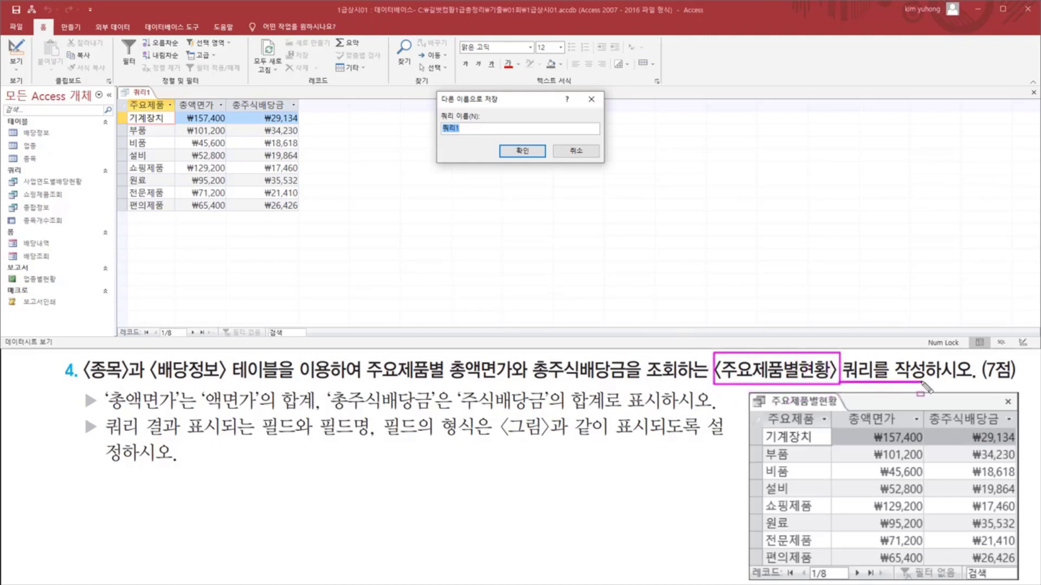
key("Escape")
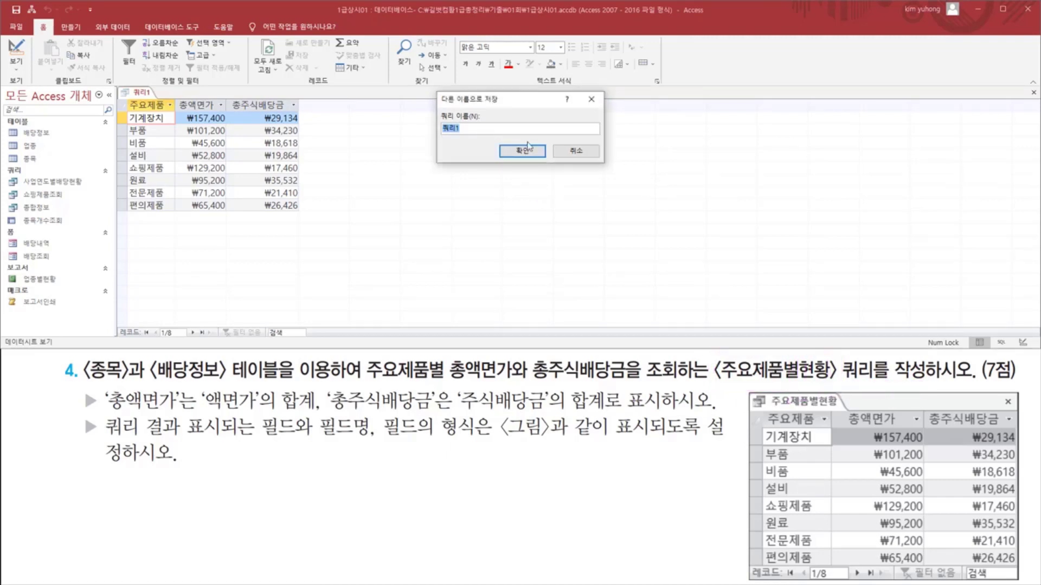
type("주요제품별현황")
left_click(530, 156)
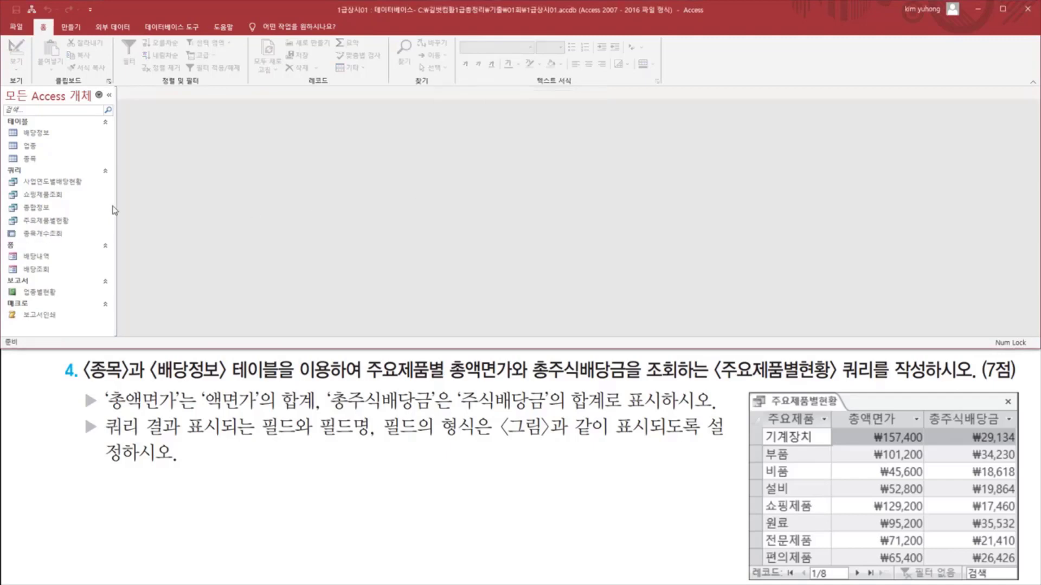
left_click_drag(12, 214, 86, 228)
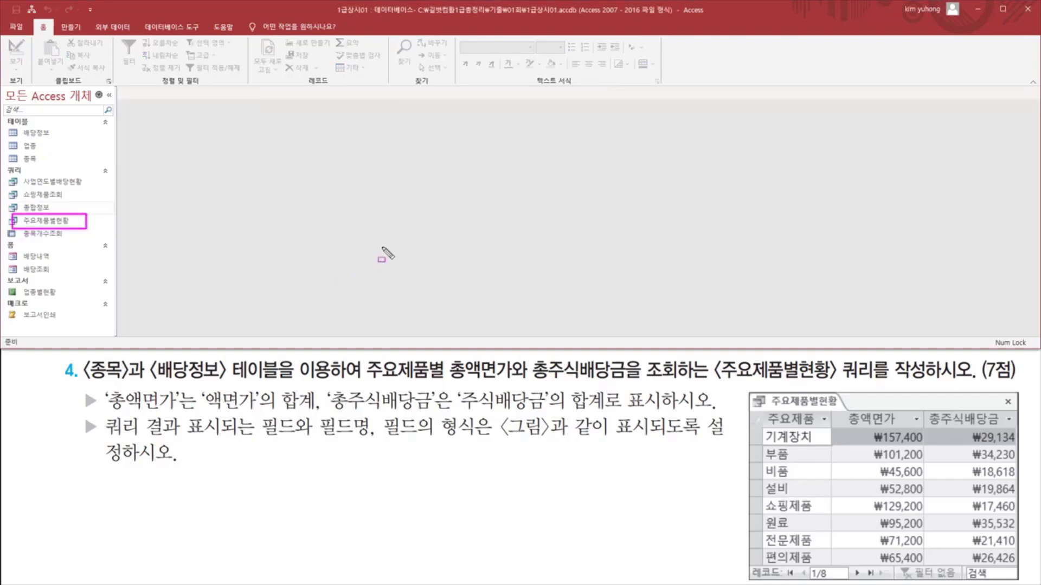
key("Escape")
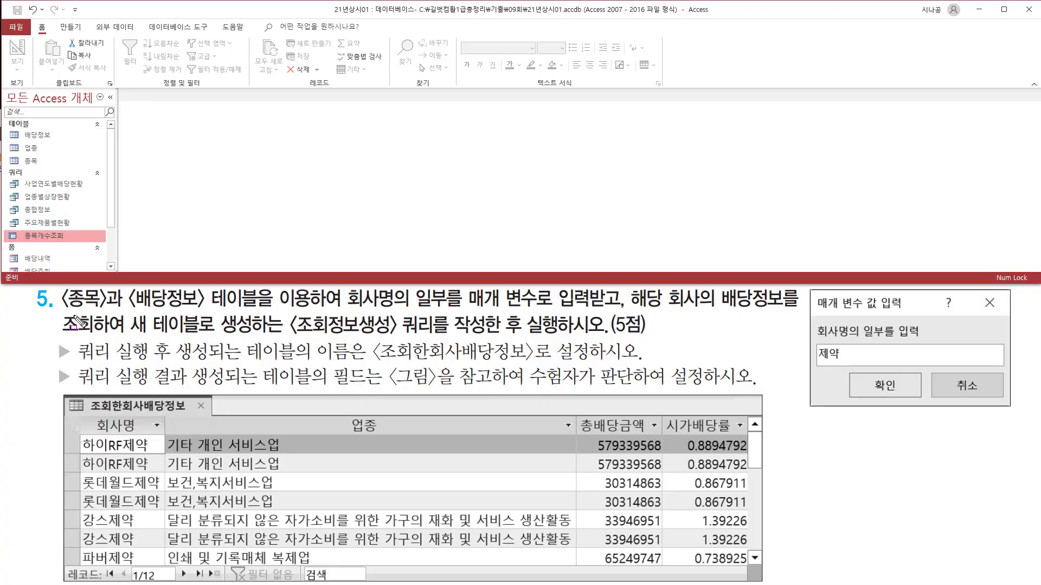
Read task 5's requirements for the 조회정보생성 query, examining its 회사명 parameter, the 조회한회사배당정보 table name, and the sample's fields and record count
left_click_drag(65, 311, 789, 310)
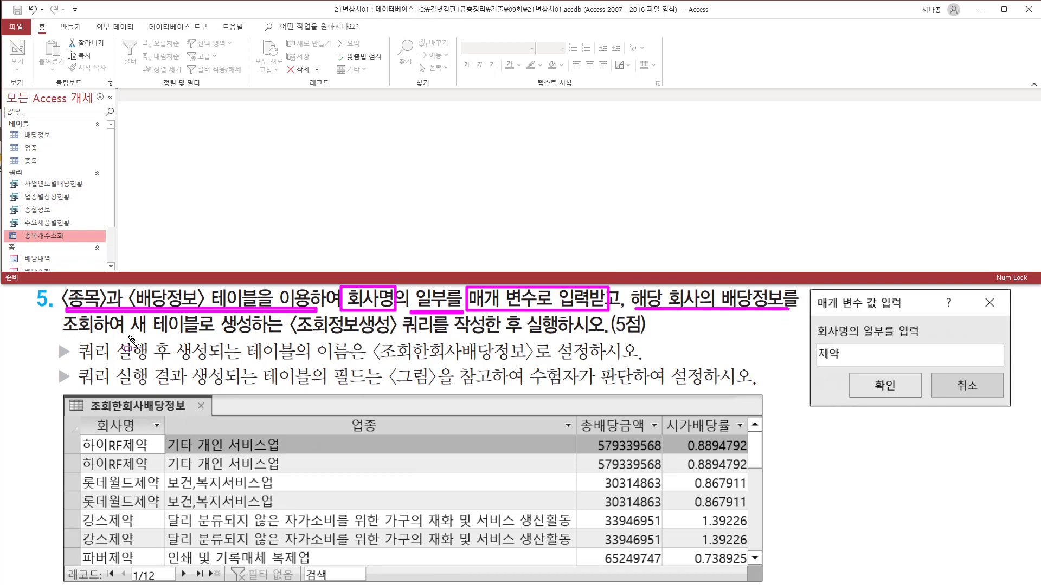
left_click_drag(129, 336, 603, 338)
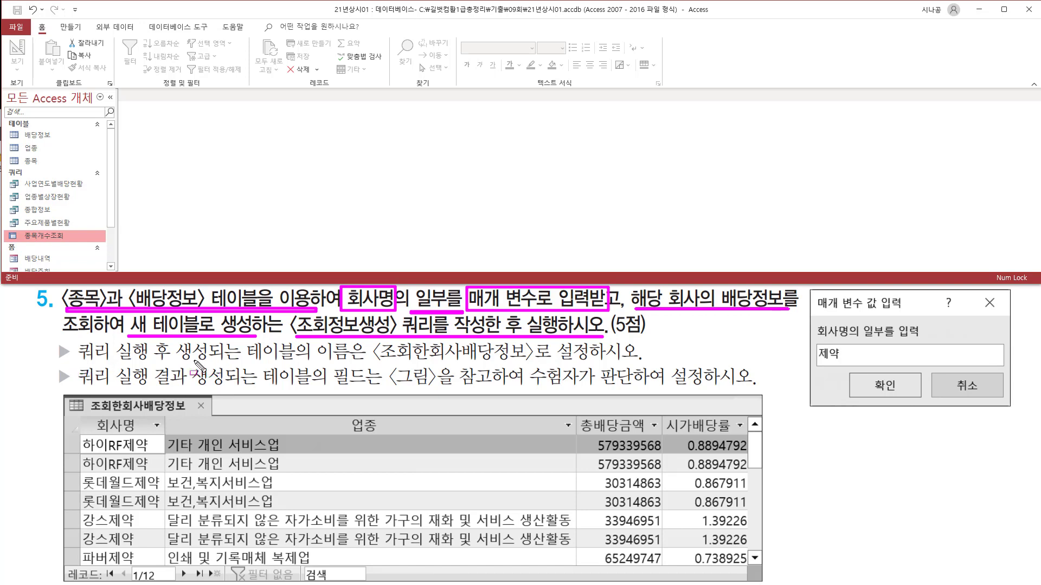
mouse_move(173, 360)
left_mouse_down()
mouse_move(350, 360)
mouse_move(551, 382)
mouse_move(535, 362)
left_mouse_up()
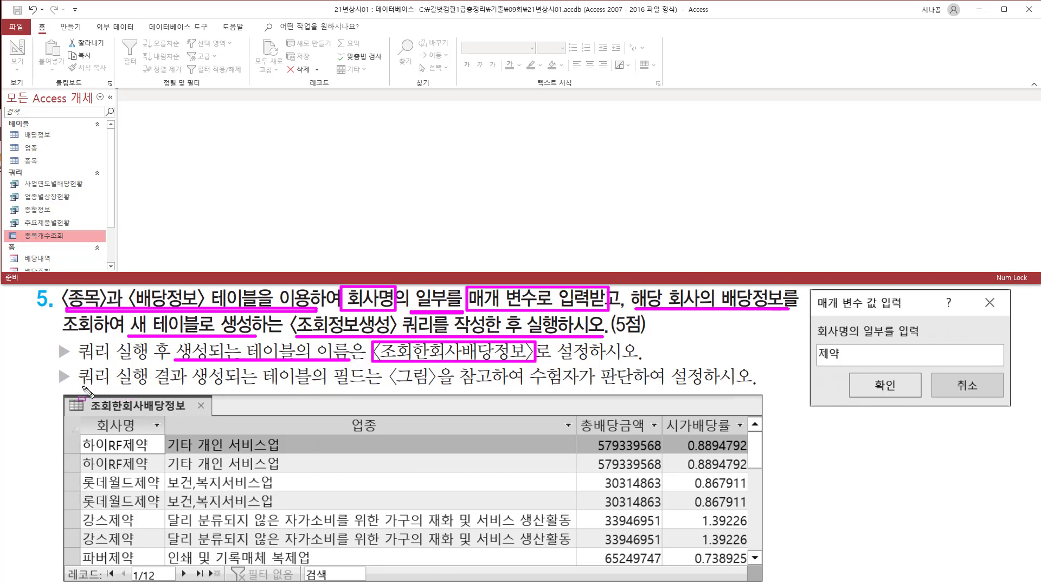
left_click_drag(83, 387, 750, 388)
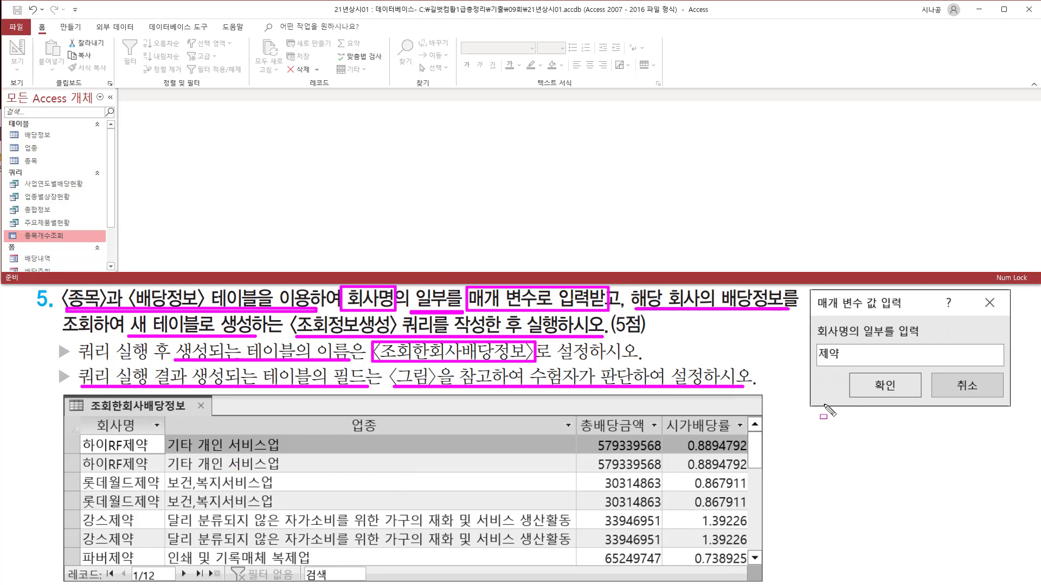
mouse_move(811, 291)
left_mouse_down()
mouse_move(856, 395)
mouse_move(1011, 406)
left_mouse_up()
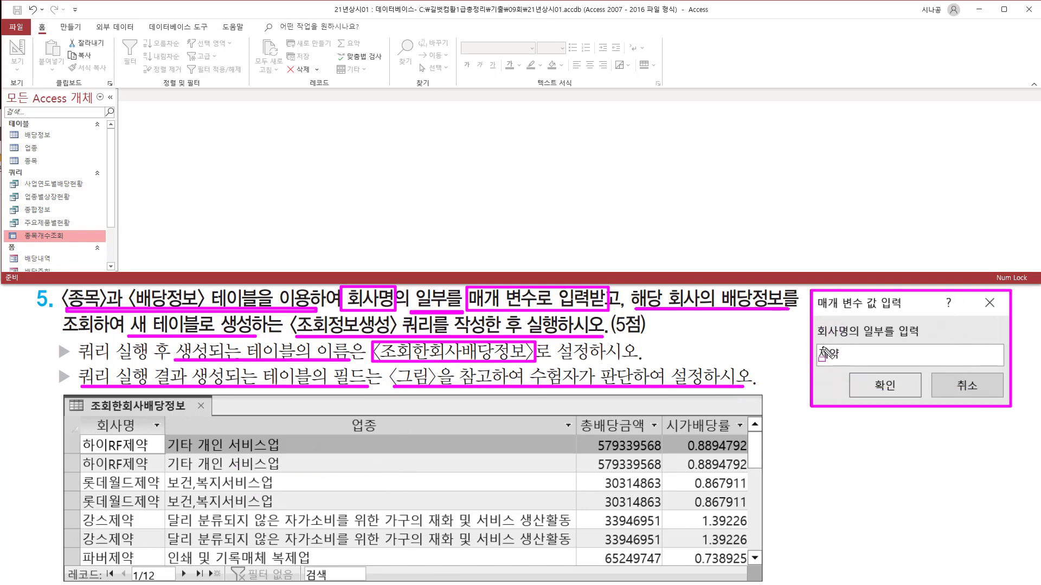
left_click_drag(817, 345, 842, 363)
mouse_move(124, 451)
left_mouse_down()
mouse_move(147, 450)
mouse_move(135, 471)
mouse_move(162, 489)
mouse_move(133, 529)
mouse_move(134, 565)
left_mouse_up()
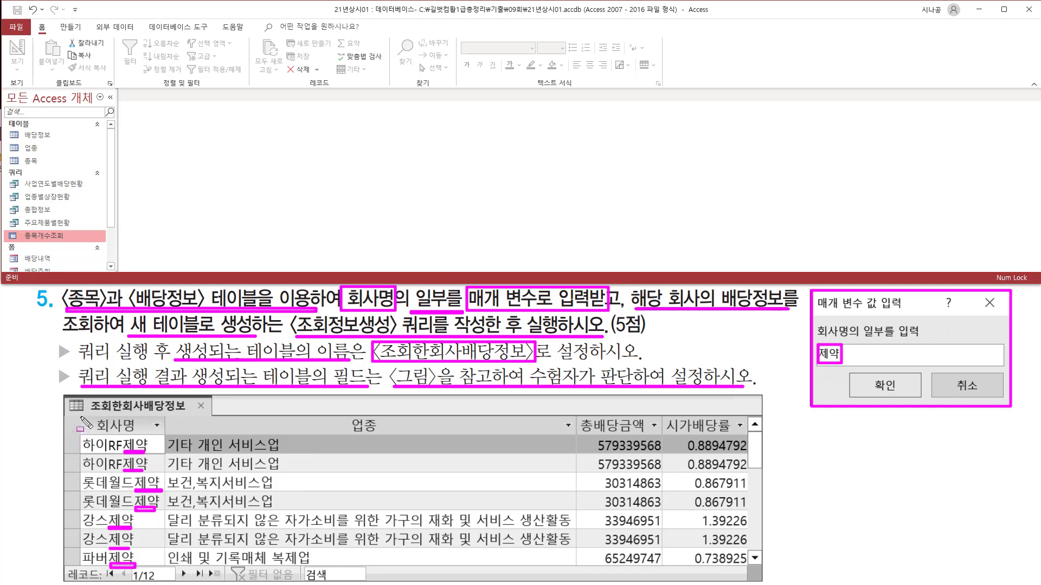
mouse_move(80, 415)
left_mouse_down()
mouse_move(116, 550)
mouse_move(749, 567)
left_mouse_up()
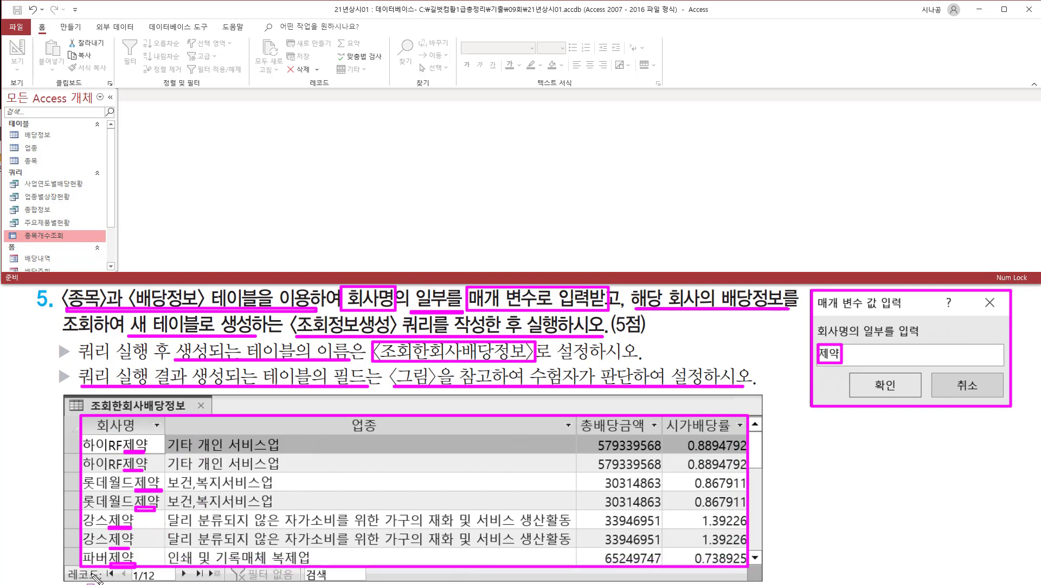
key("e")
left_click_drag(62, 566, 226, 583)
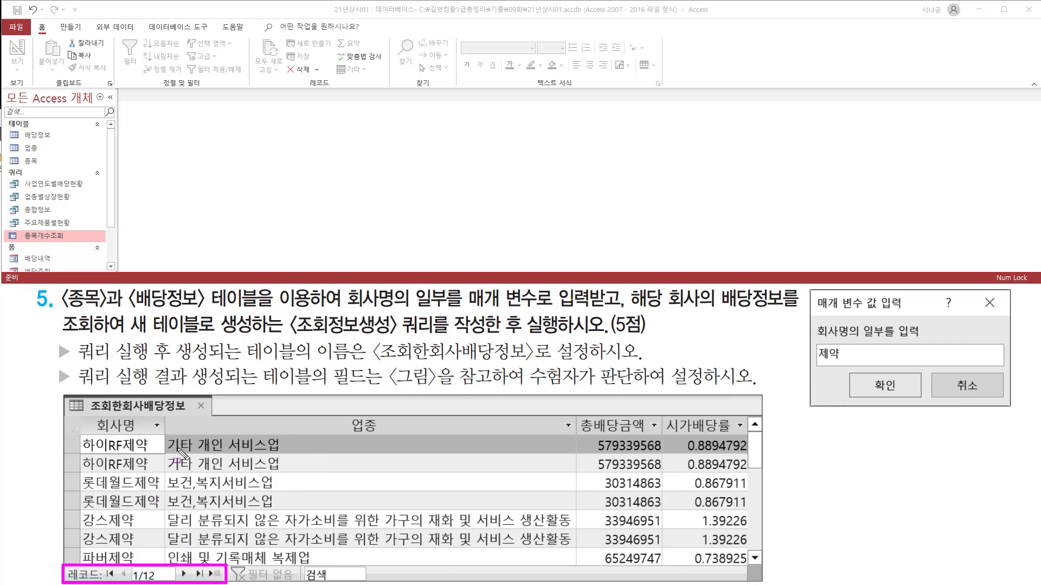
key("Escape")
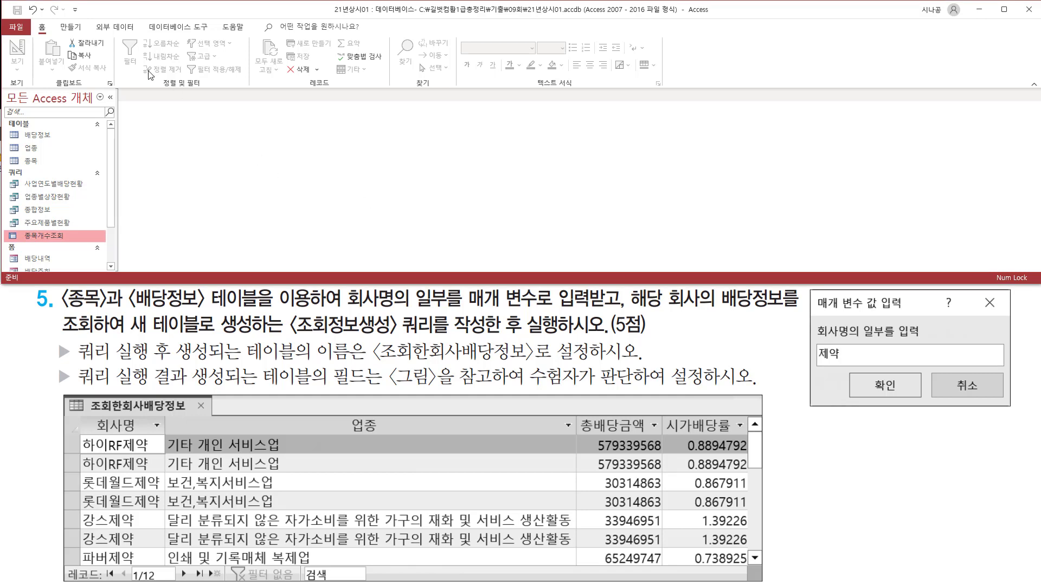
Create a new query in Design view
left_click(79, 28)
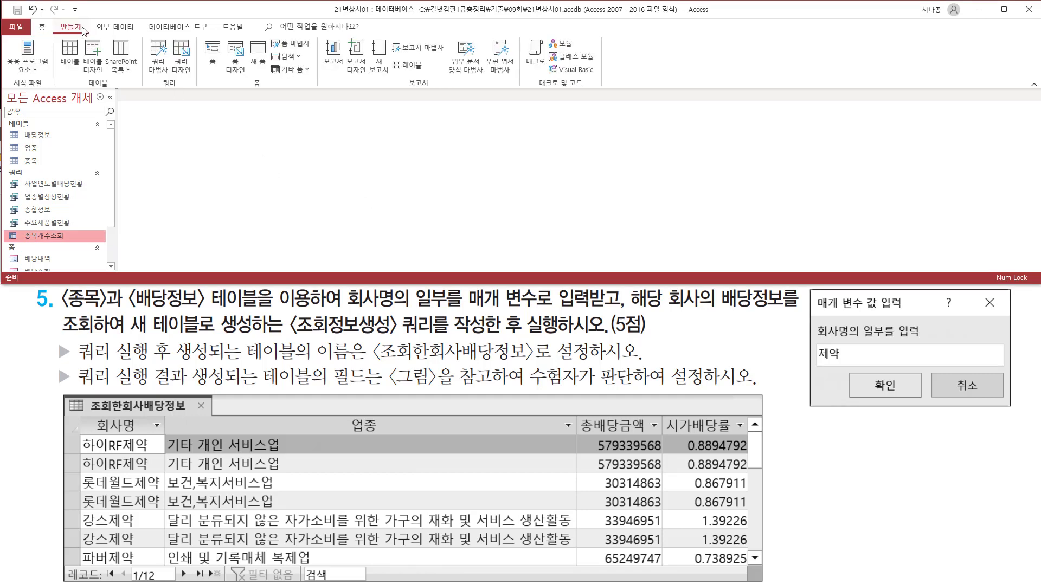
left_click_drag(154, 90, 184, 90)
mouse_move(169, 33)
left_mouse_down()
mouse_move(195, 79)
mouse_move(195, 32)
left_mouse_up()
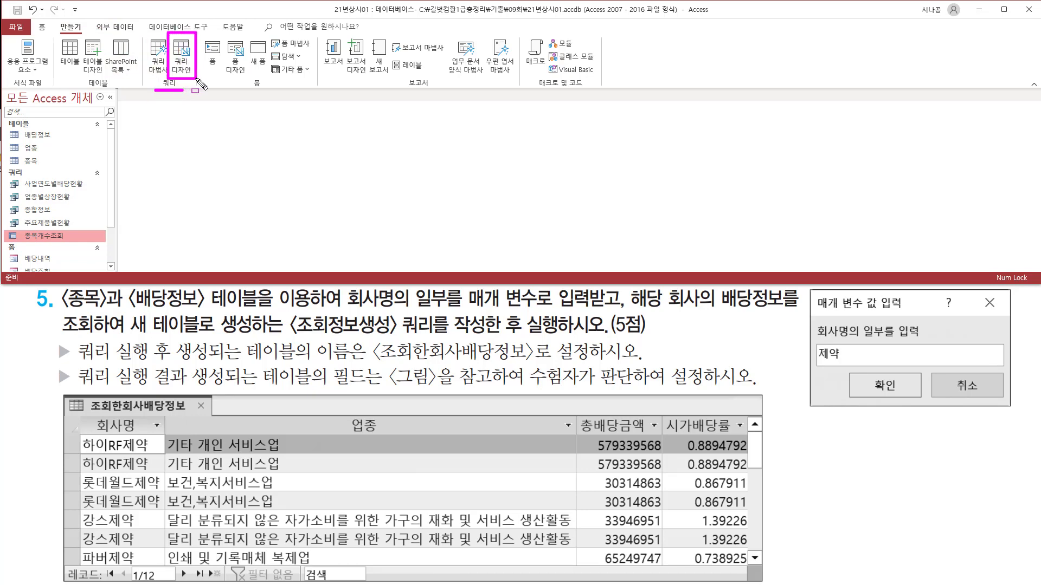
key("Escape")
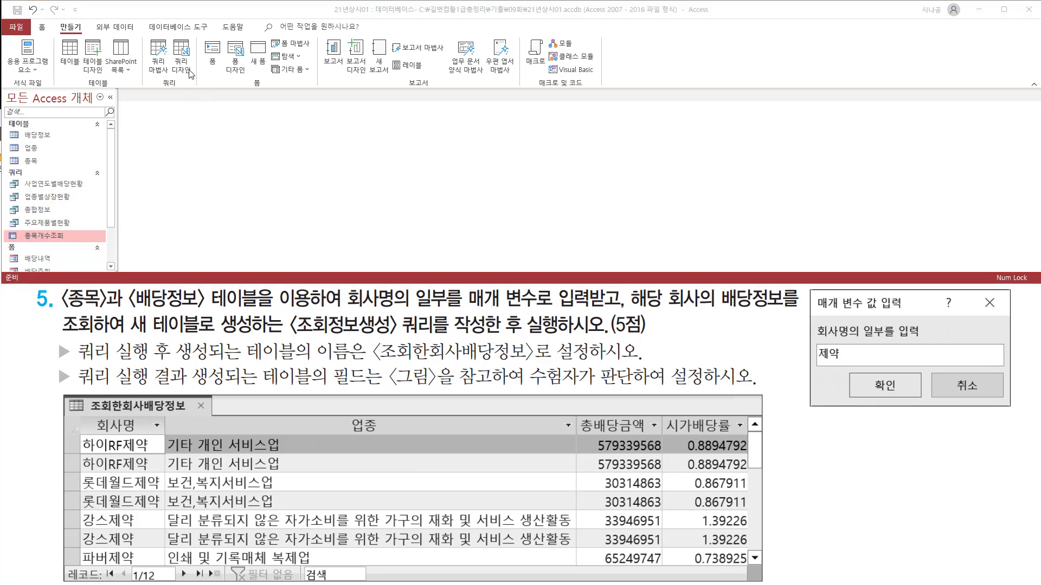
left_click(181, 64)
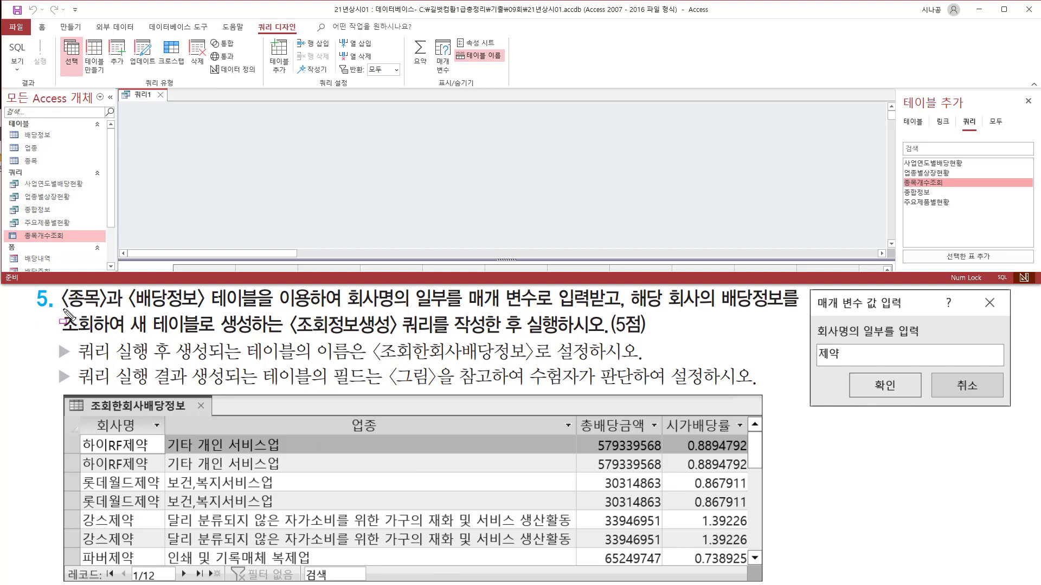
Add the 종목 and 배당정보 tables to the query and close the table-adding pane
left_click_drag(63, 310, 326, 310)
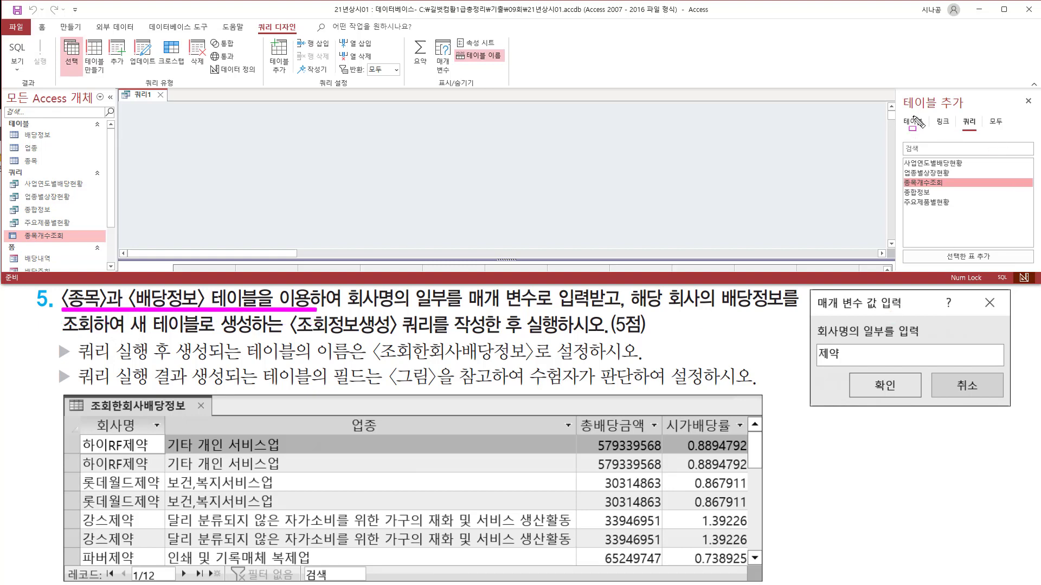
left_click_drag(901, 114, 920, 131)
key("Escape")
left_click(913, 122)
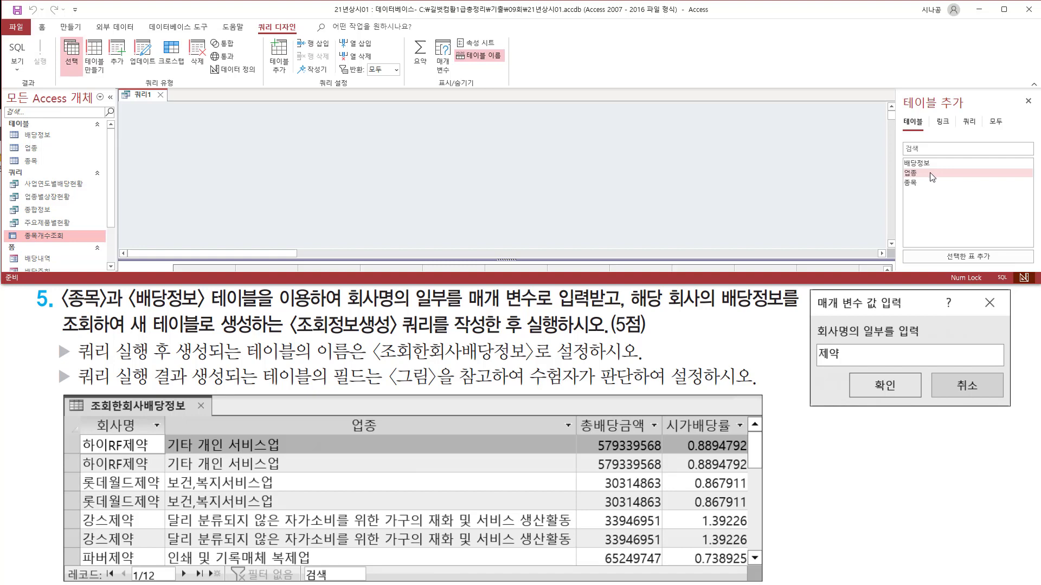
left_click(914, 185)
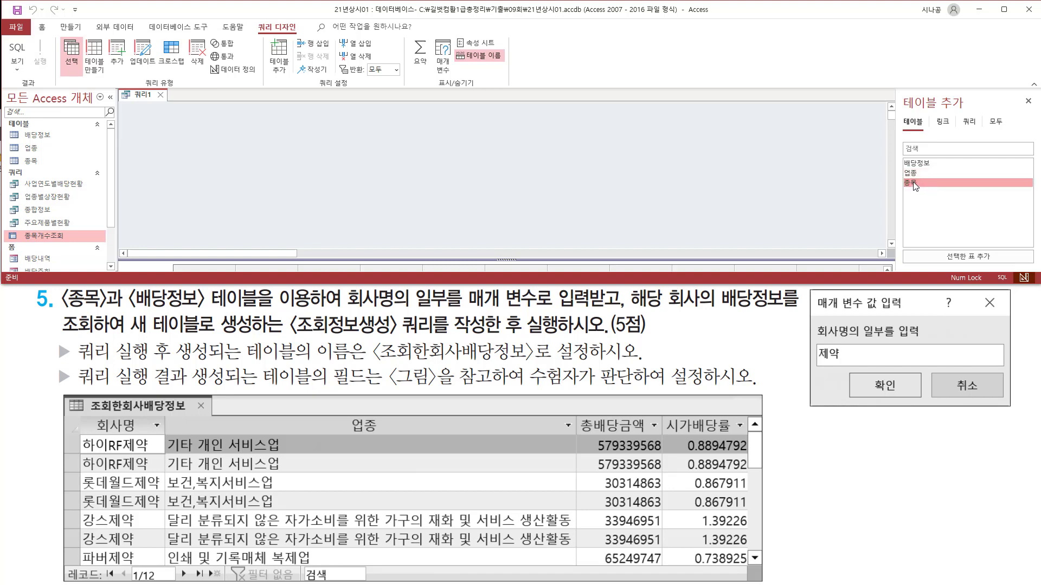
double_click(915, 185)
left_click(924, 167)
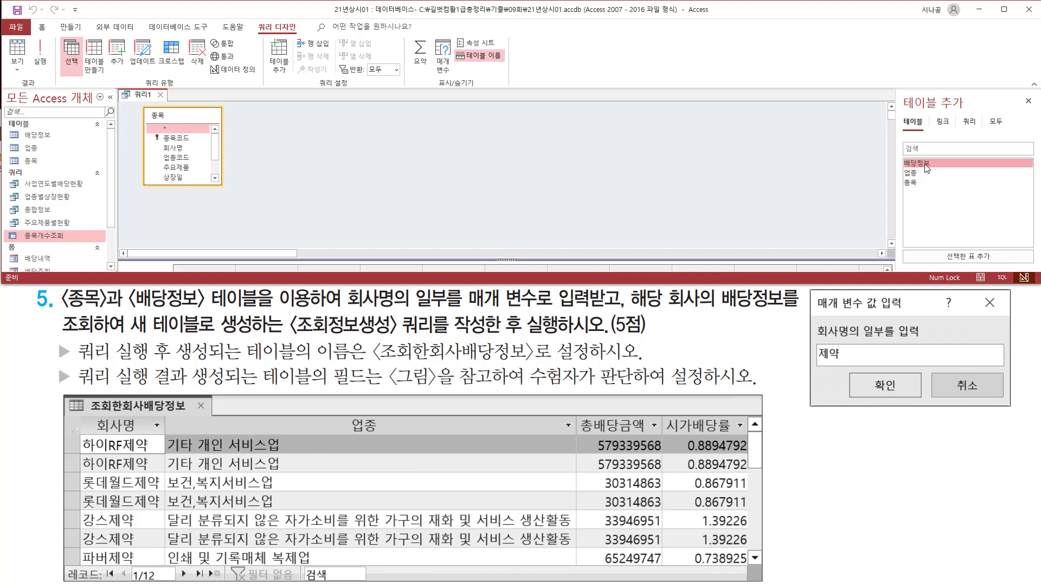
double_click(924, 164)
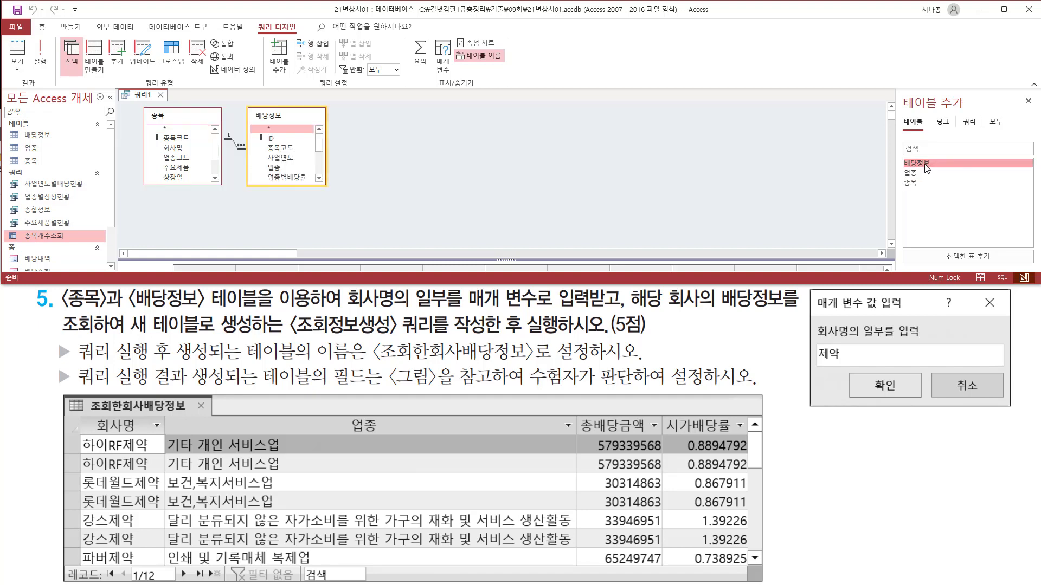
left_click_drag(137, 103, 333, 188)
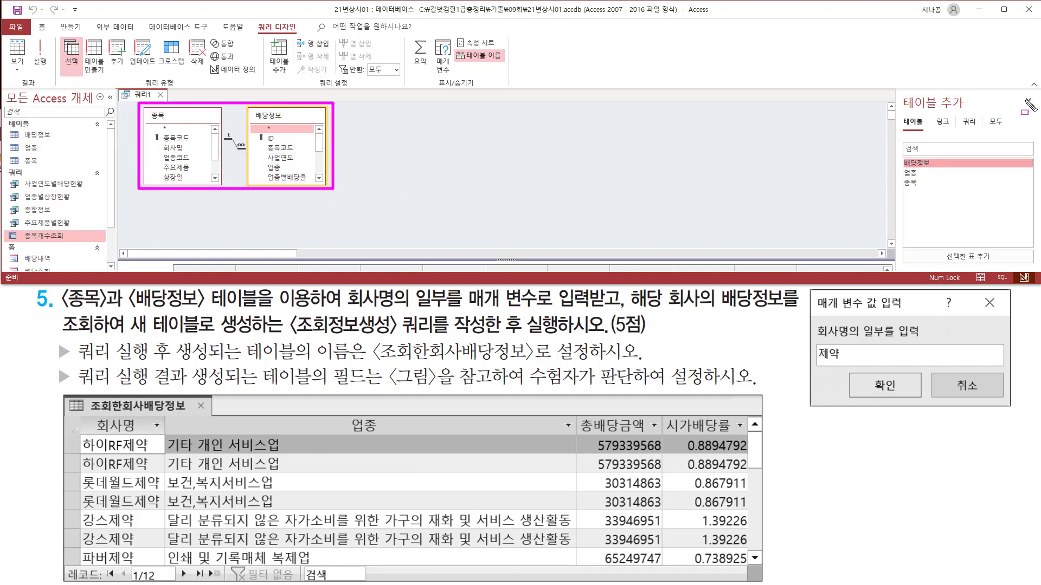
key("Escape")
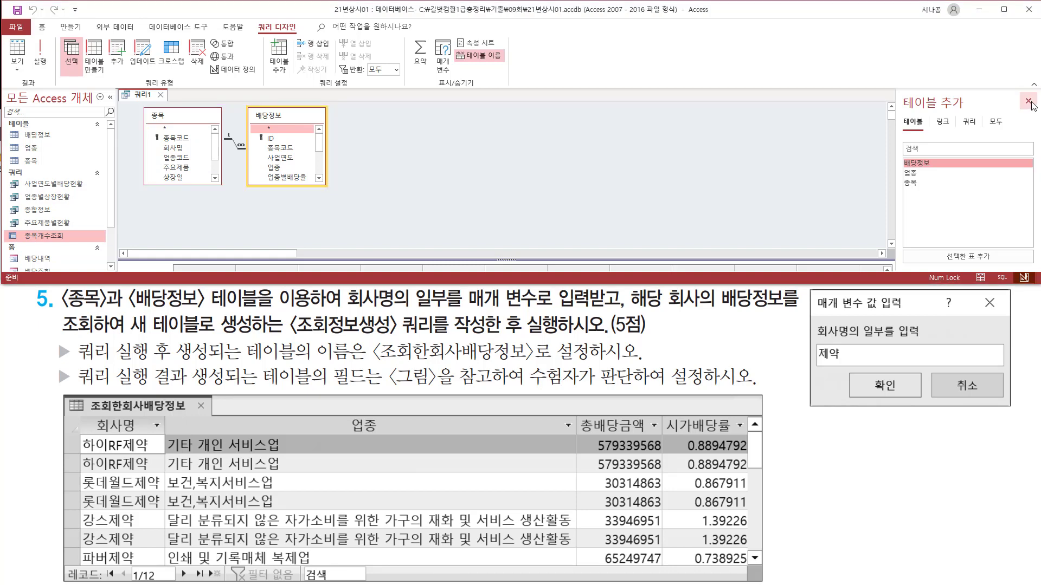
left_click(1028, 101)
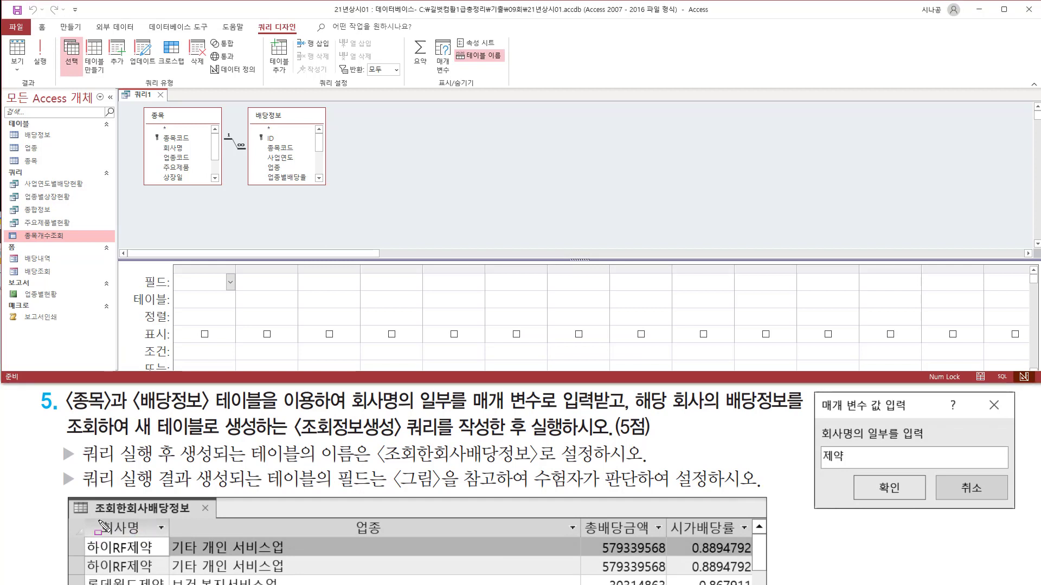
Add the 회사명 field from the 종목 table to the query's design grid
key("ctrl+2")
left_click_drag(96, 519, 145, 538)
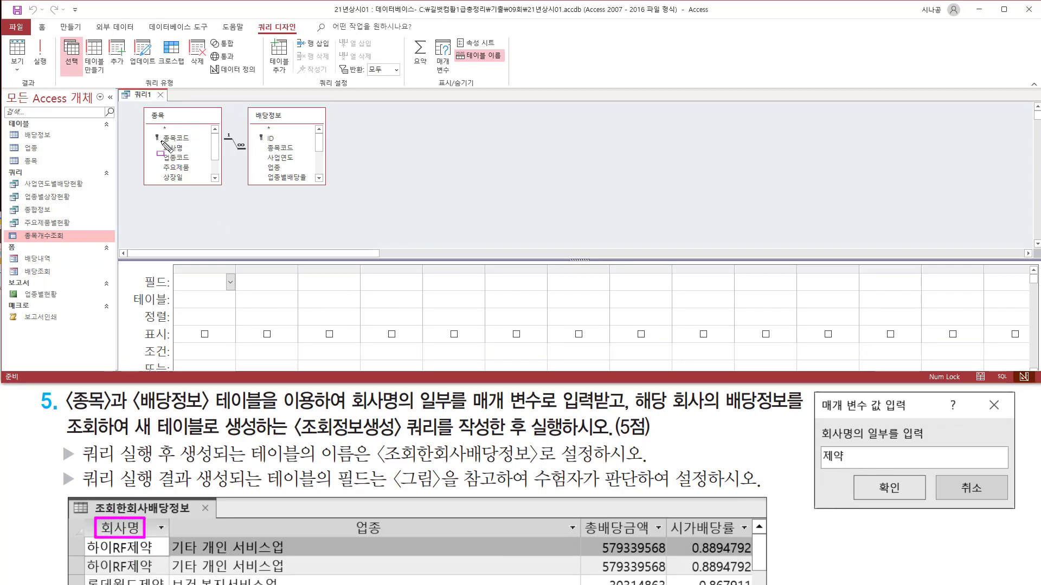
left_click_drag(155, 141, 200, 168)
key("Escape")
left_click(187, 154)
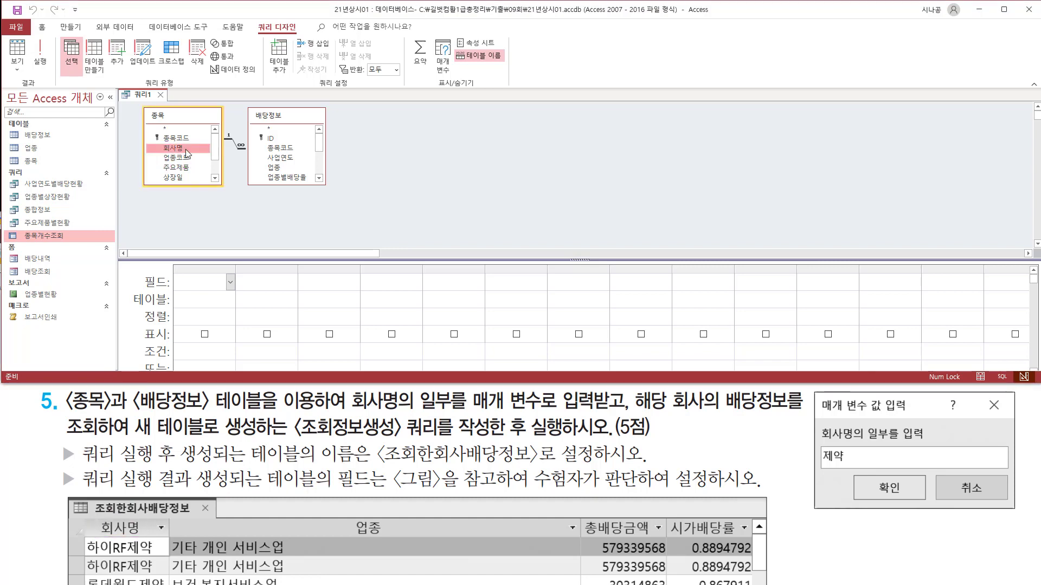
double_click(187, 154)
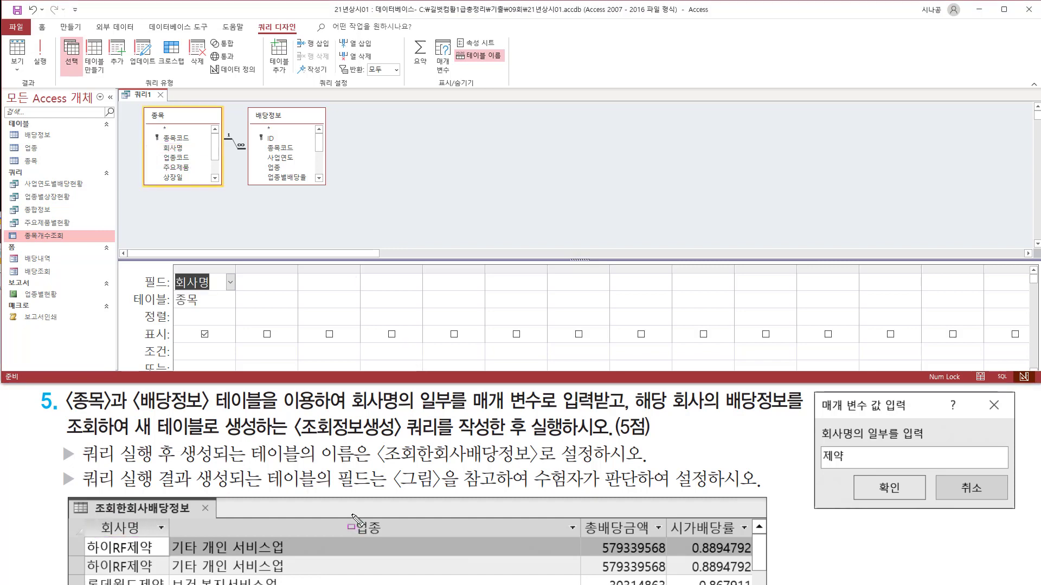
Add the 업종 field from the 배당정보 table as the query's second column
left_click_drag(350, 513, 399, 541)
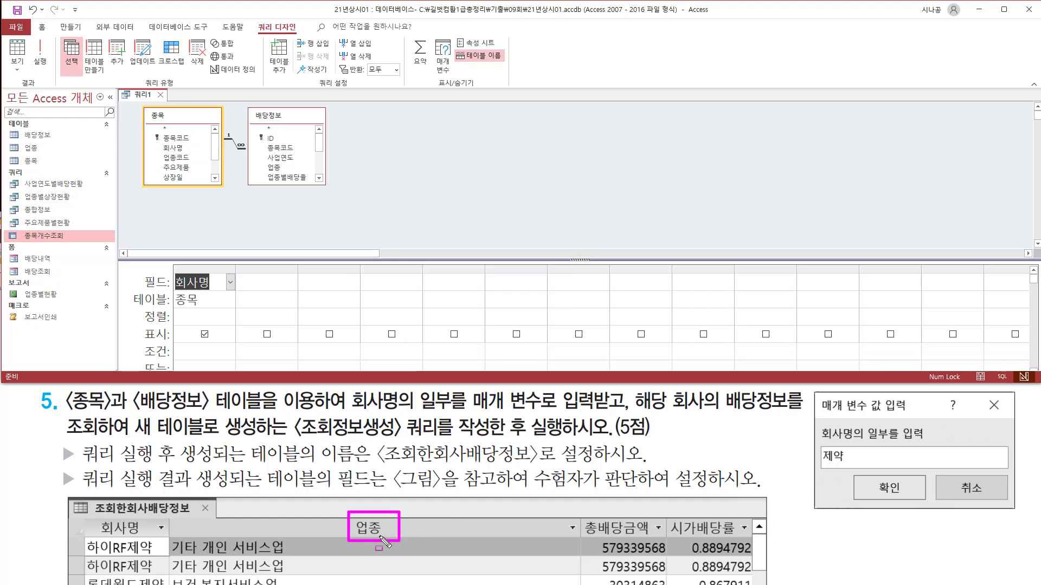
left_click_drag(264, 161, 292, 177)
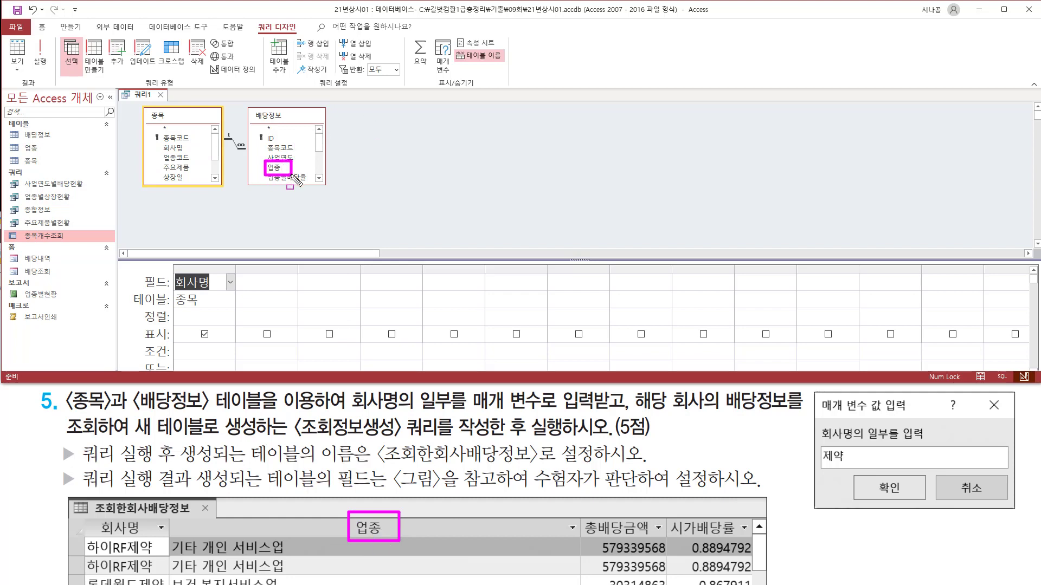
key("Escape")
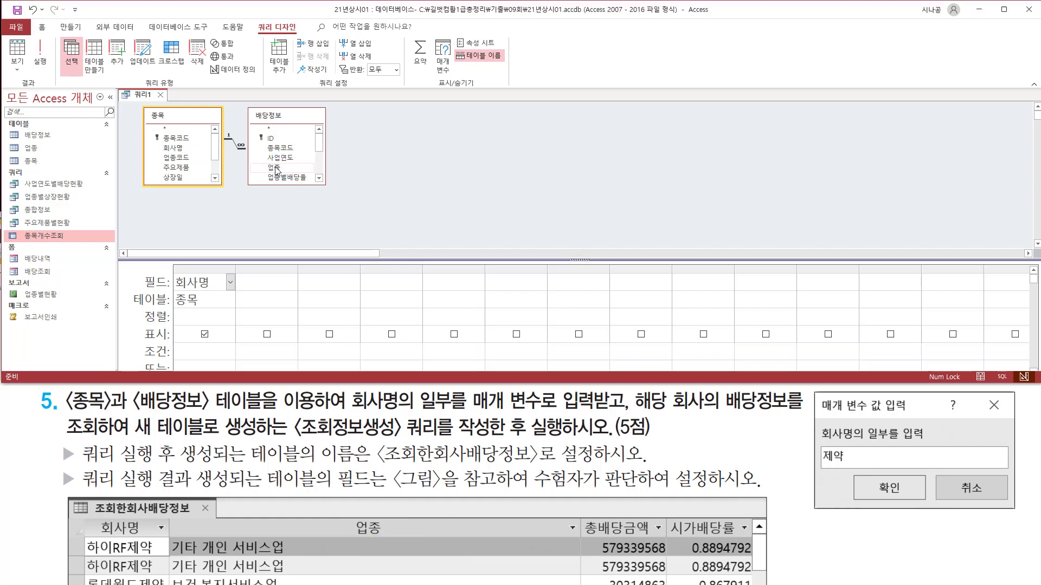
left_click(278, 169)
double_click(278, 171)
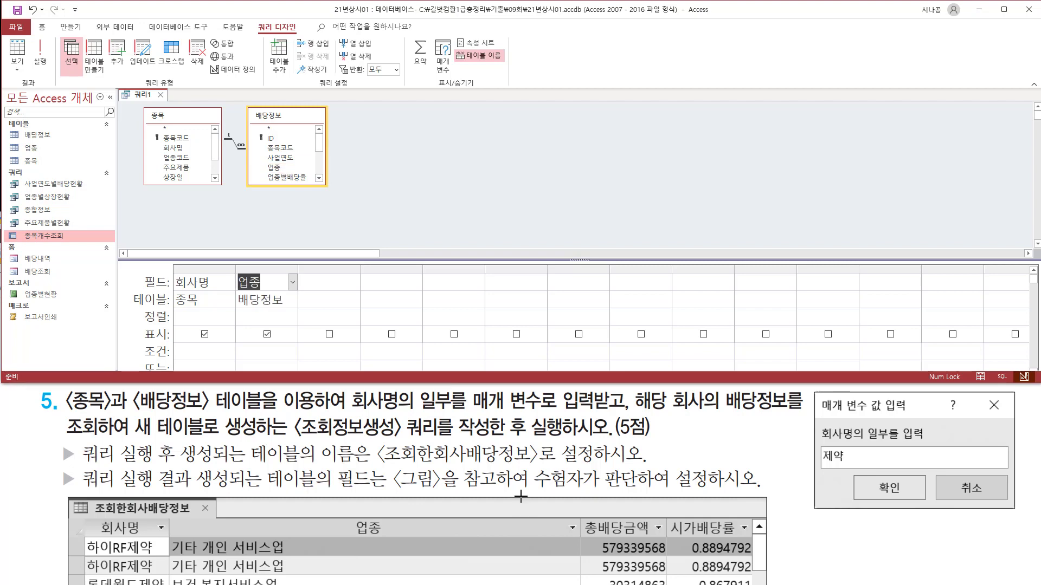
Add the 총배당금액 field from the 배당정보 table as the query's third column
left_click_drag(579, 516, 655, 537)
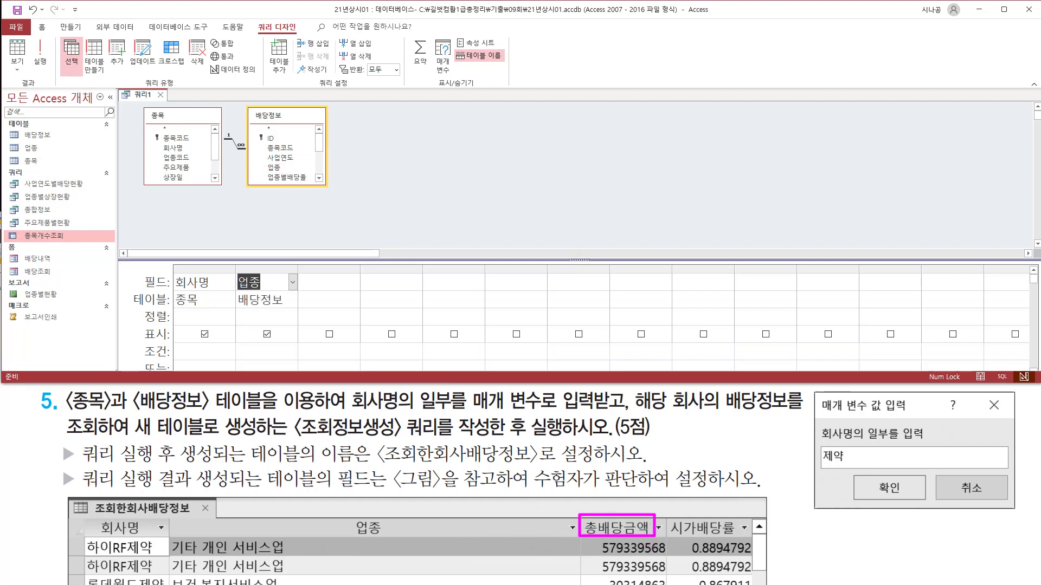
mouse_move(247, 106)
left_mouse_down()
mouse_move(250, 144)
mouse_move(329, 188)
left_mouse_up()
key("Escape")
left_click(319, 180)
left_click(319, 179)
left_click(319, 179)
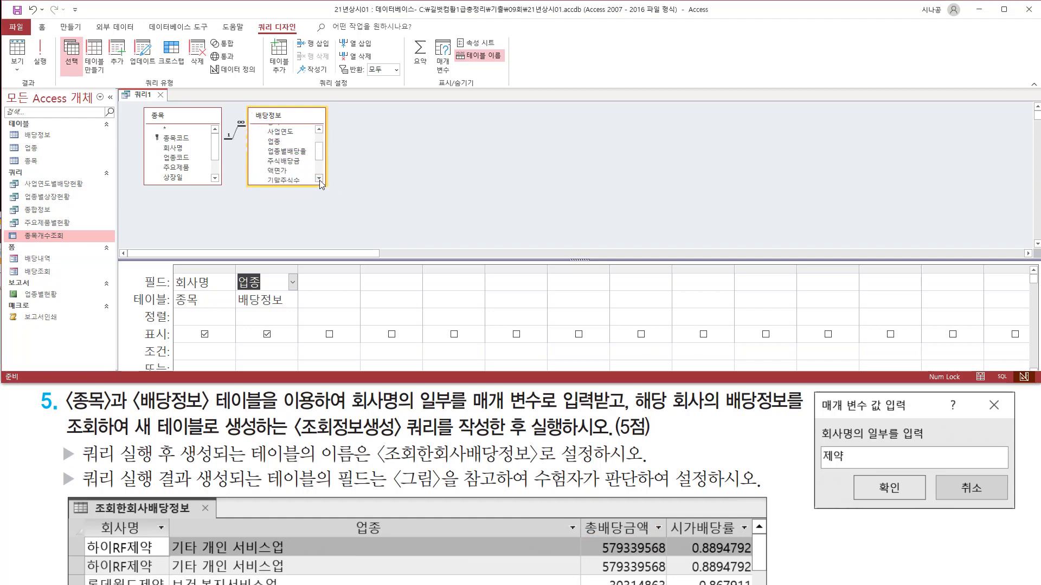
left_click(319, 180)
left_click(320, 180)
left_click(319, 179)
left_click(319, 180)
left_click(320, 180)
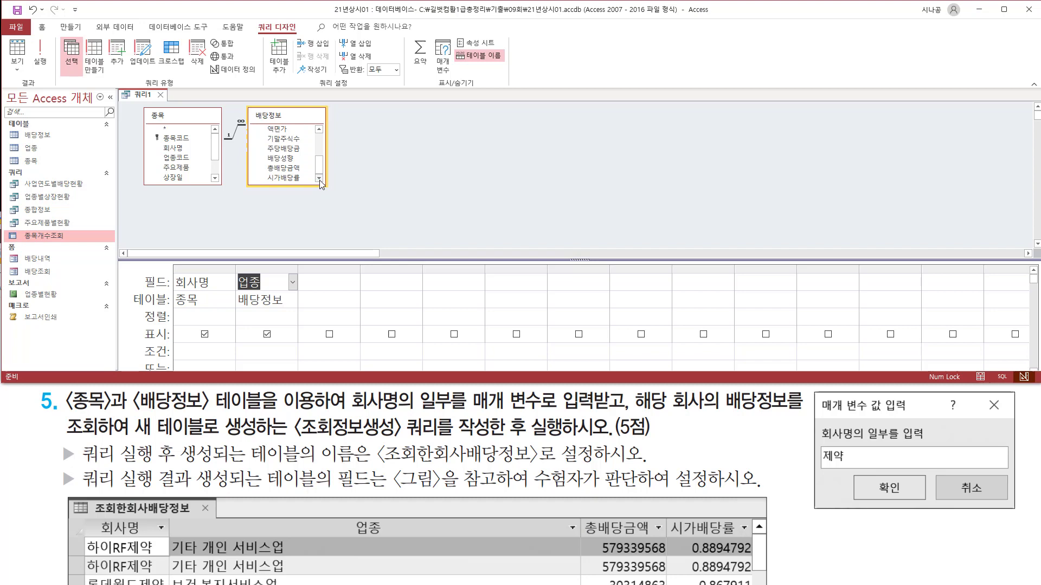
left_click(283, 169)
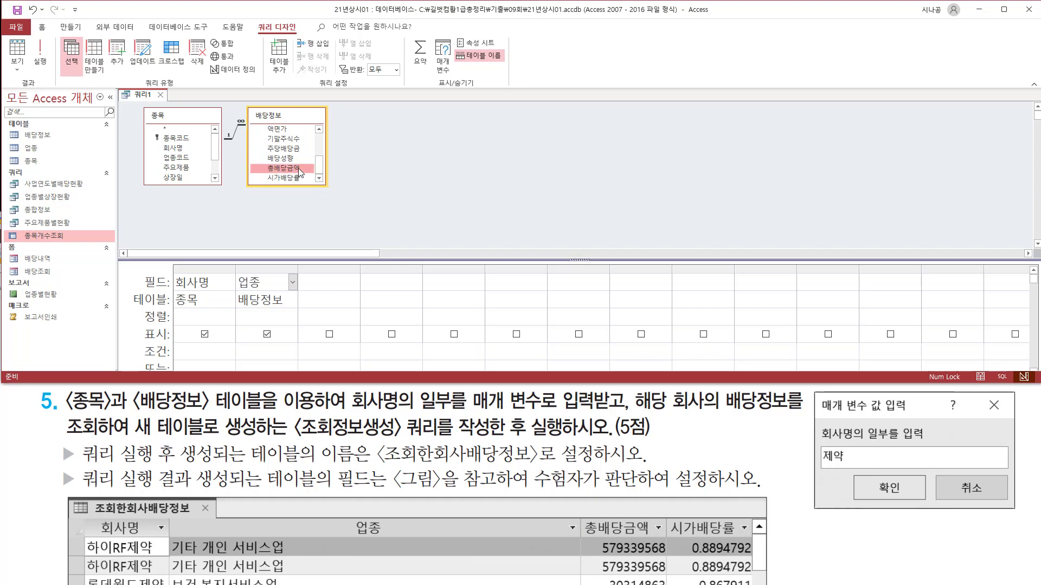
double_click(300, 169)
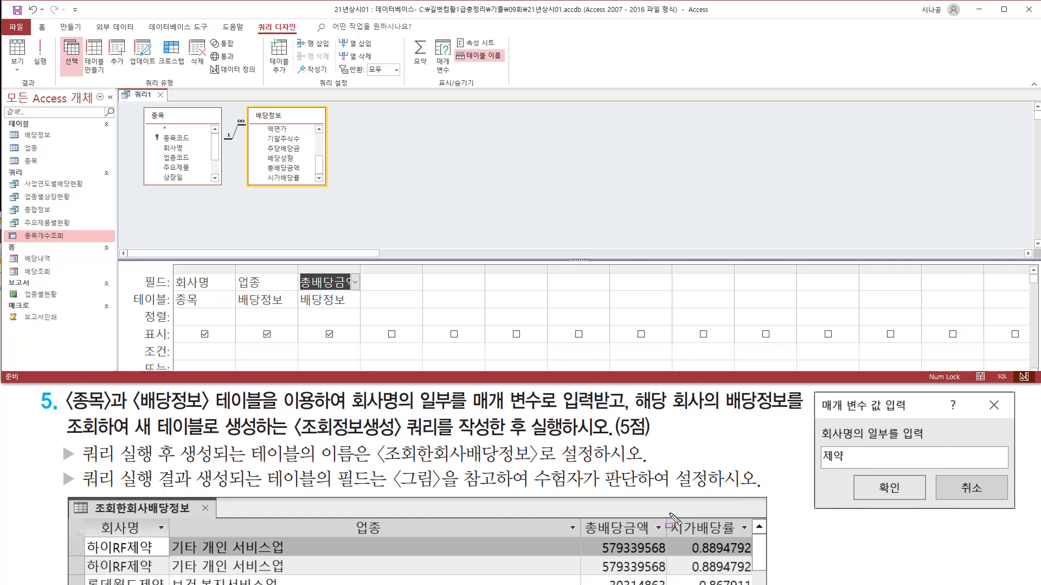
Add the 시가배당률 field from the 배당정보 table as the query's fourth column
left_click_drag(668, 515, 751, 539)
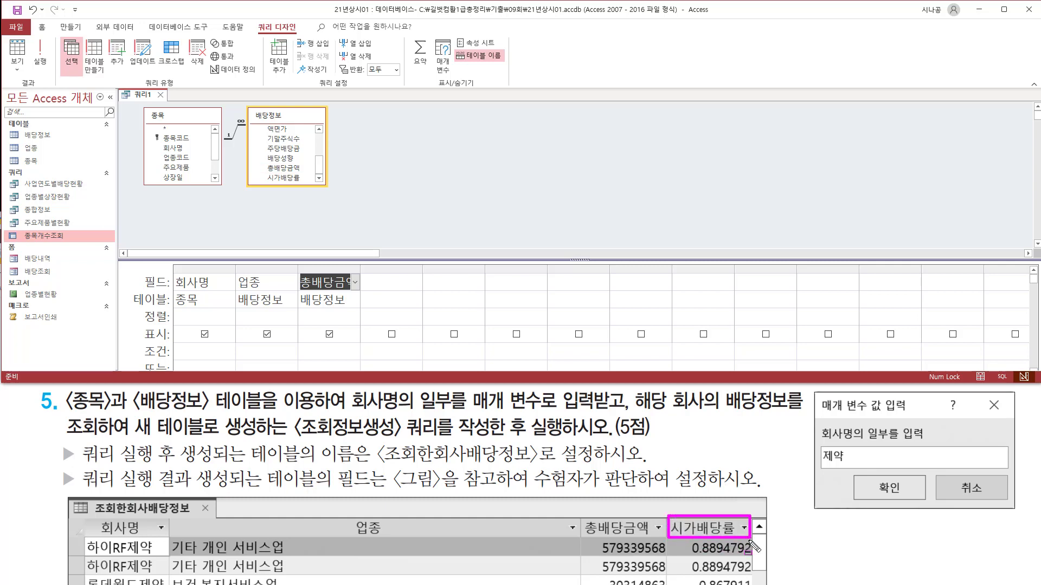
left_click_drag(265, 172, 311, 184)
key("Escape")
left_click(292, 178)
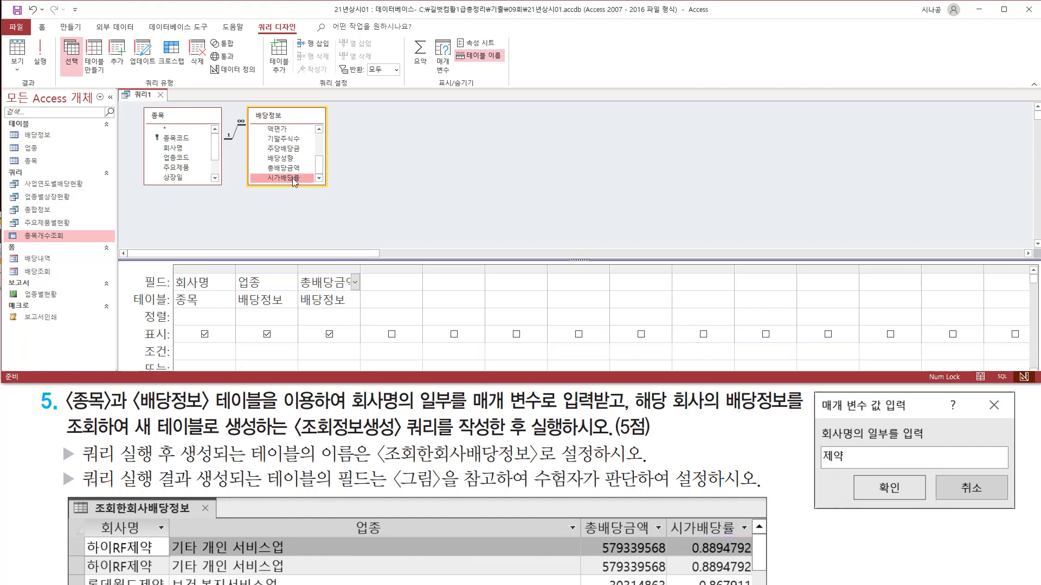
double_click(291, 178)
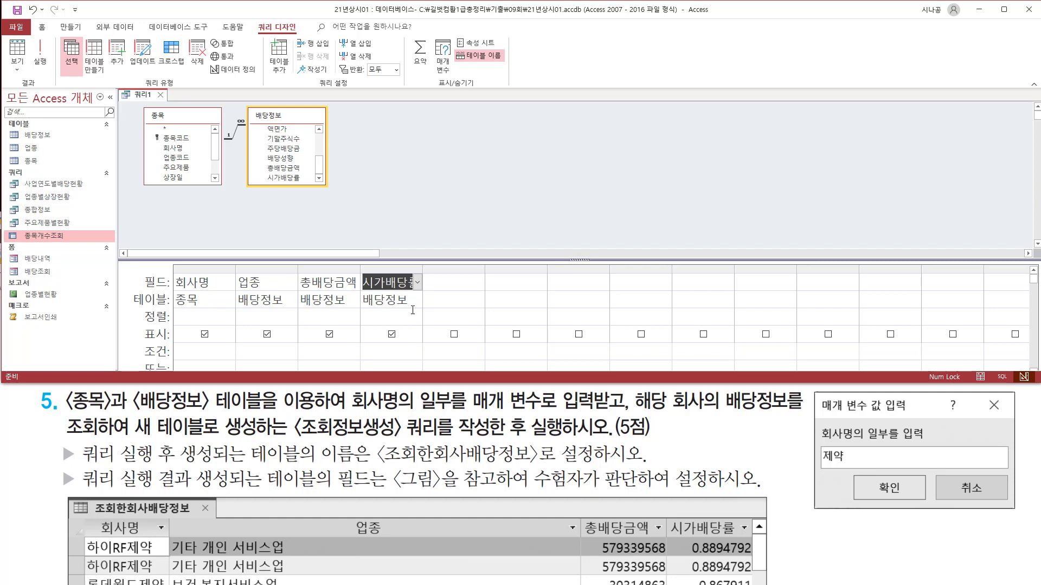
Enlarge the design grid area and widen the 회사명 column to make room for the parameter criterion
key("ctrl+shift+d")
mouse_move(348, 390)
left_mouse_down()
mouse_move(415, 414)
mouse_move(598, 411)
left_mouse_up()
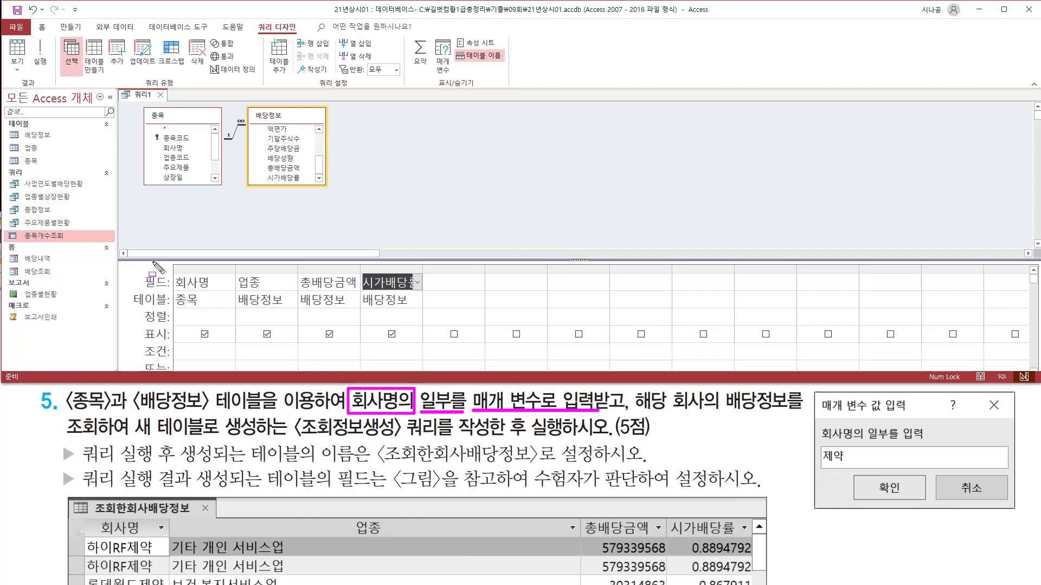
left_click_drag(173, 270, 235, 290)
mouse_move(174, 346)
left_mouse_down()
mouse_move(190, 358)
mouse_move(234, 357)
left_mouse_up()
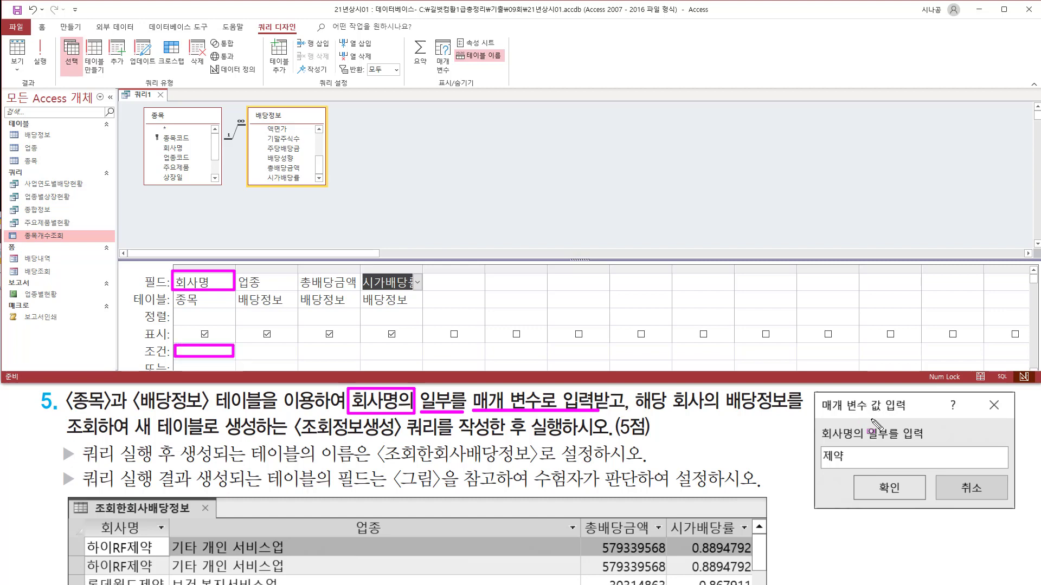
left_click_drag(821, 442, 924, 442)
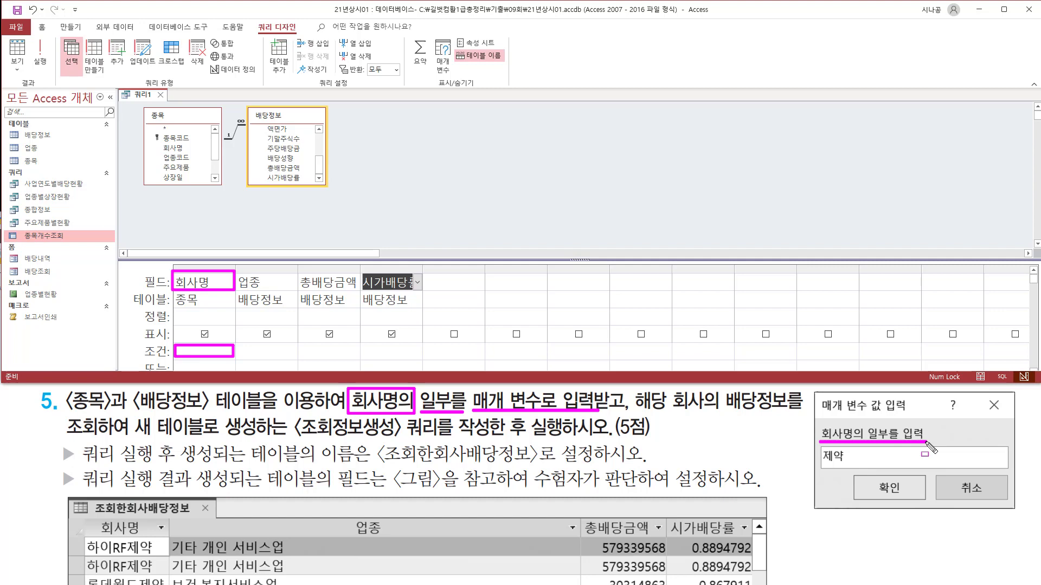
key("Escape")
left_click(251, 260)
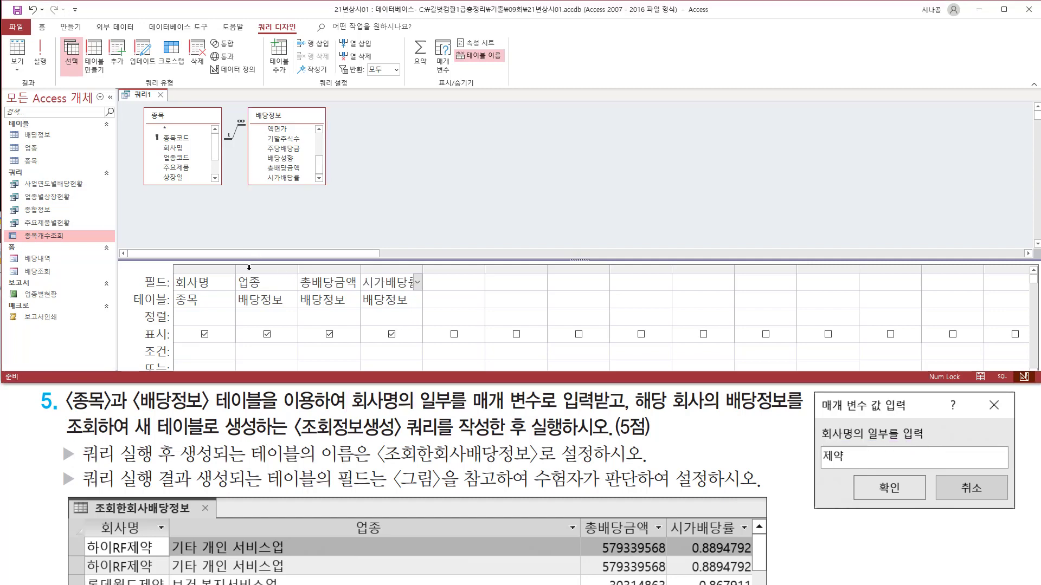
mouse_move(236, 271)
left_mouse_down()
mouse_move(353, 268)
mouse_move(349, 226)
left_mouse_up()
Enter the parameter criterion [회사명의 일부를 입력] for the 회사명 field
left_click(196, 317)
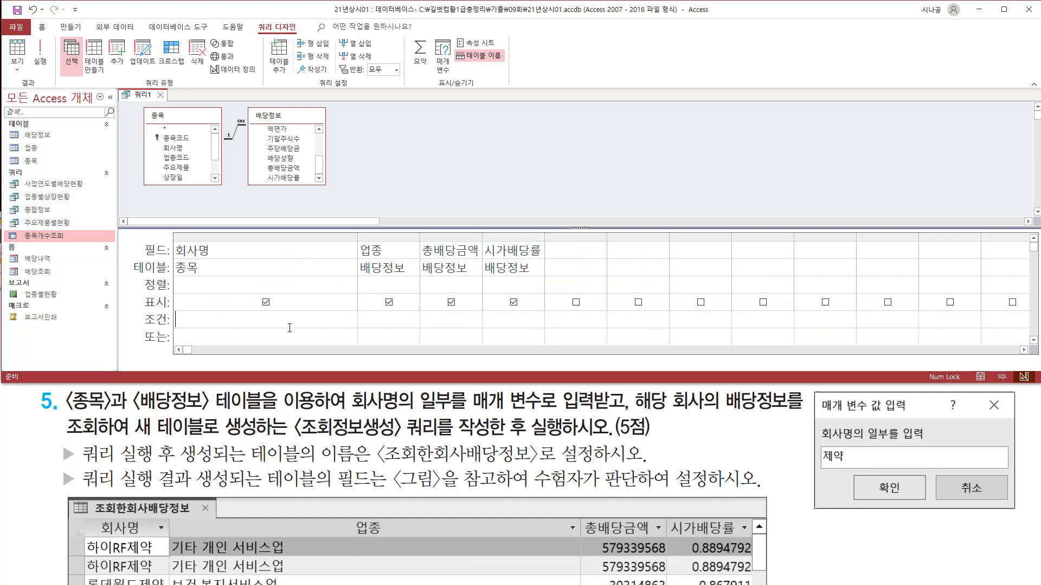
type("[호")
type("사명ㅇ")
type(" 일부를 ㅇ")
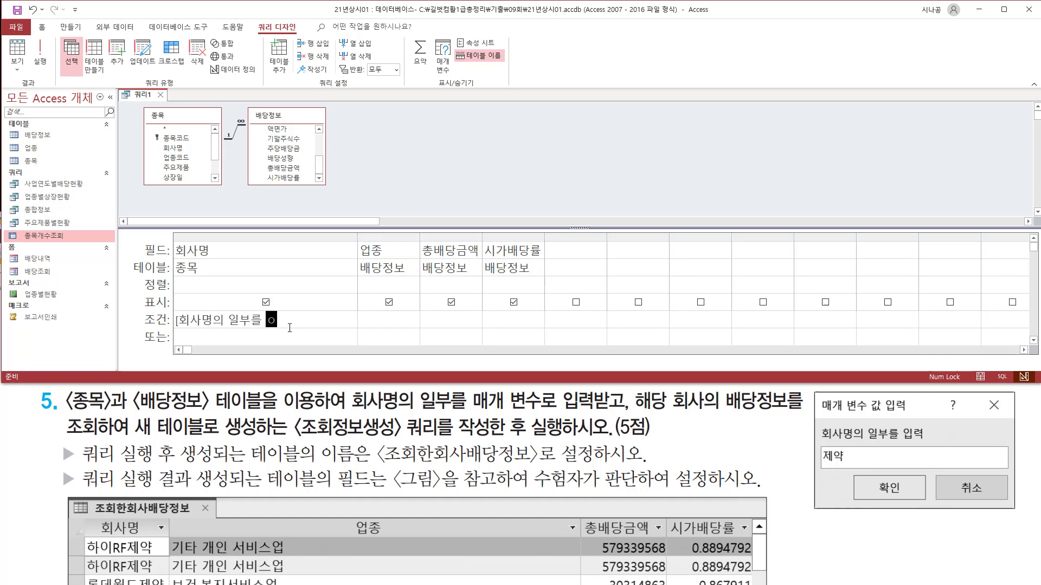
type("입ㄹ")
left_click_drag(173, 327, 293, 328)
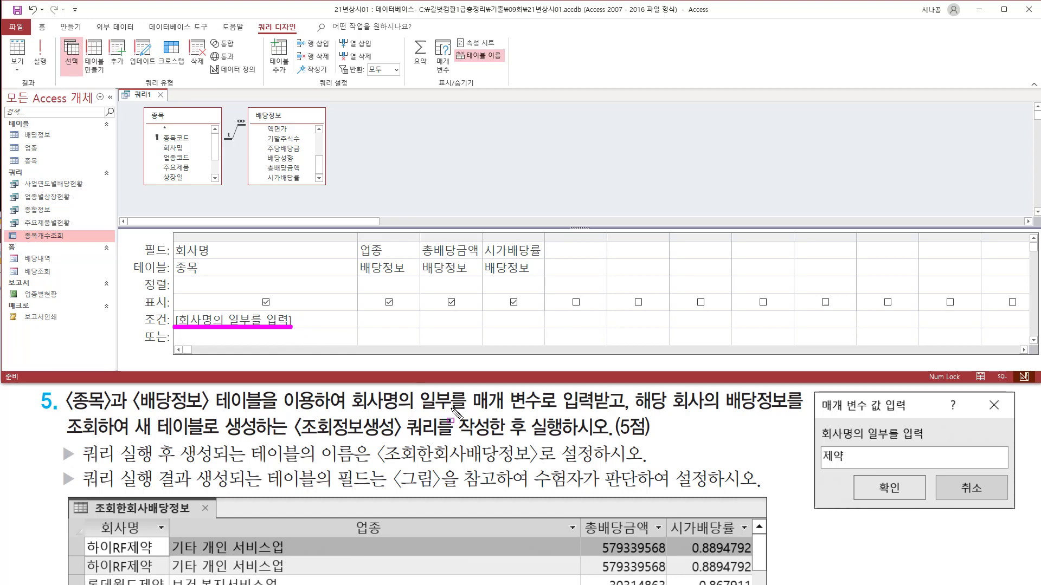
left_click_drag(416, 387, 480, 426)
key("Escape")
Extend the 회사명 criterion to Like "*" & [회사명의 일부를 입력] & "*" and widen its column to fit the expression
left_click(304, 321)
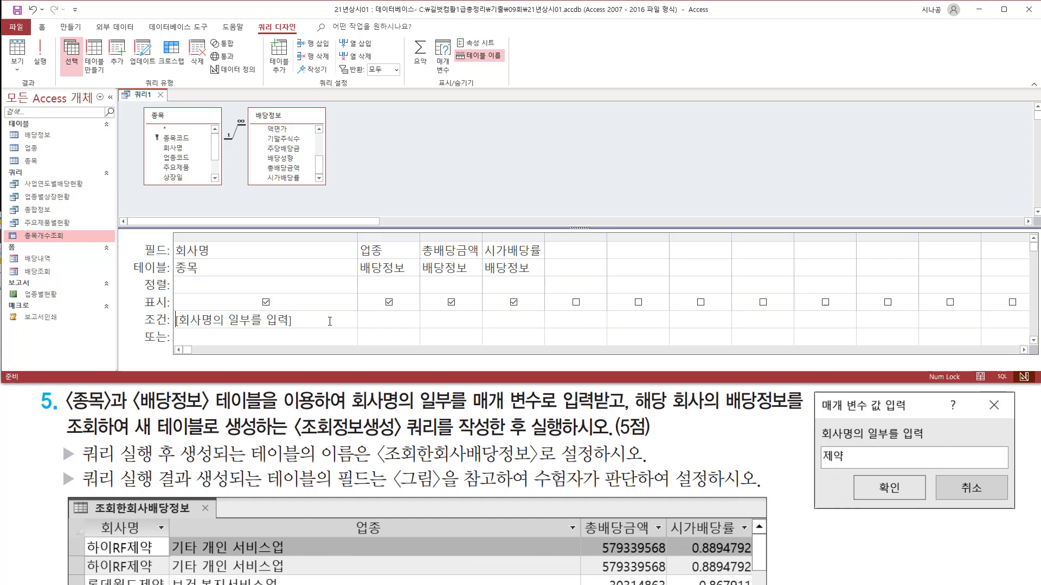
key("Home")
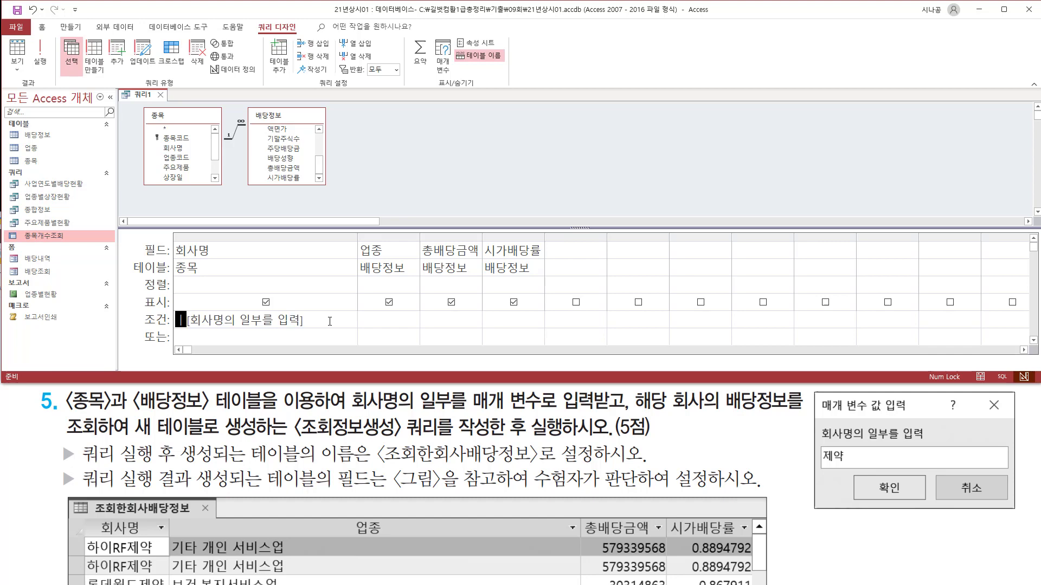
type("like")
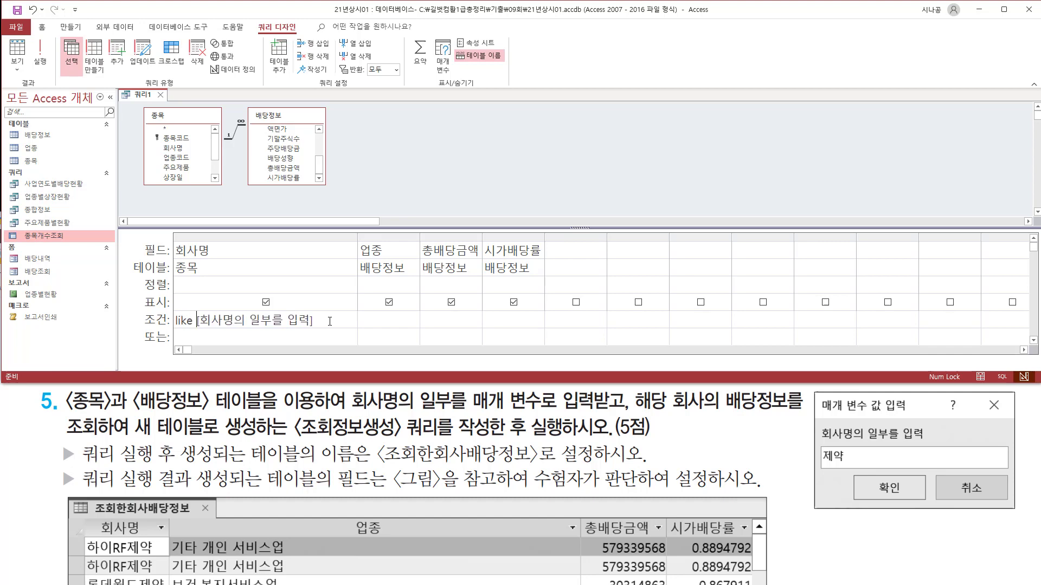
type(" \"")
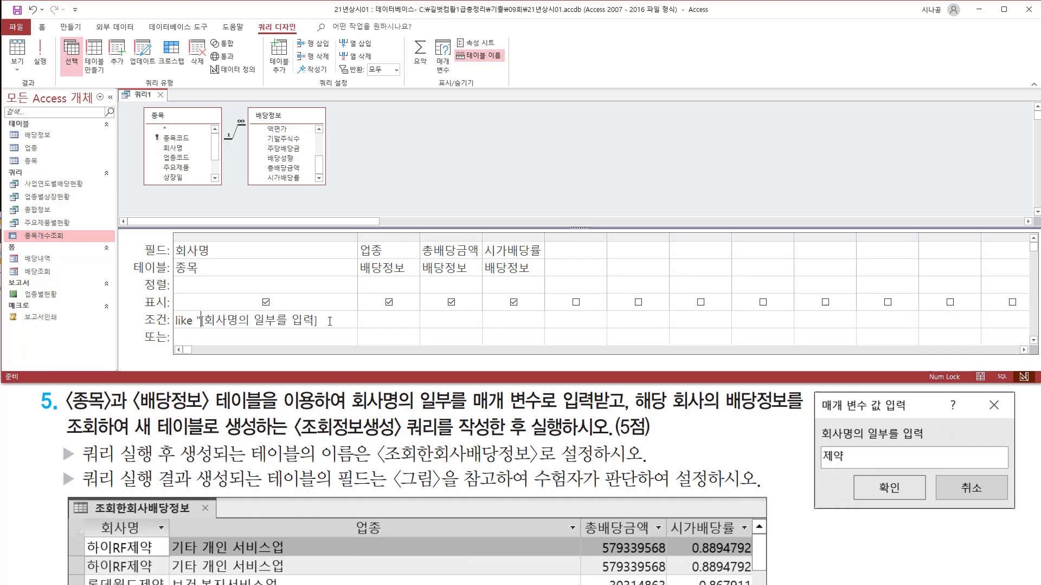
type("*\"")
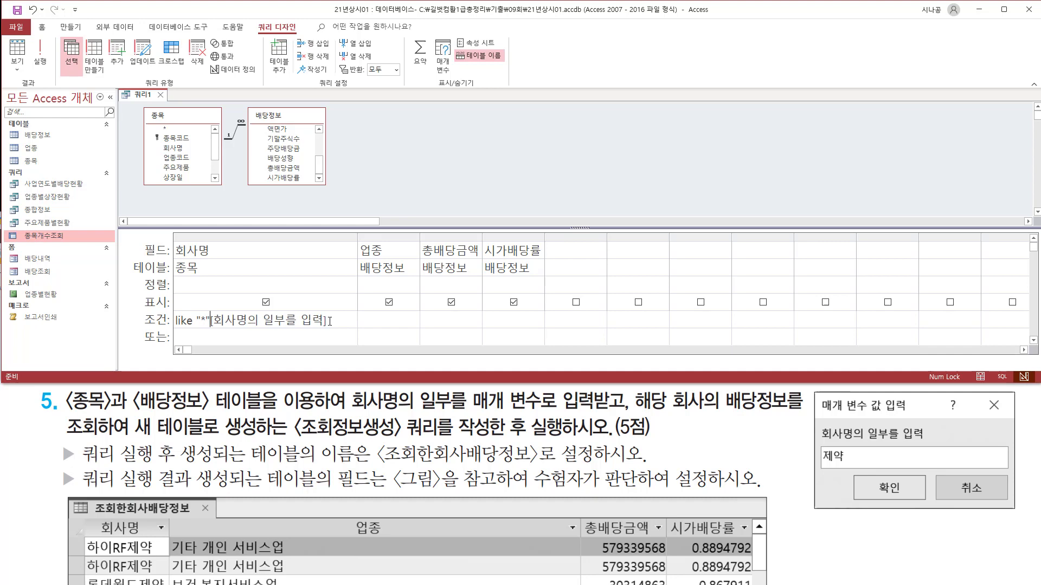
type(" &")
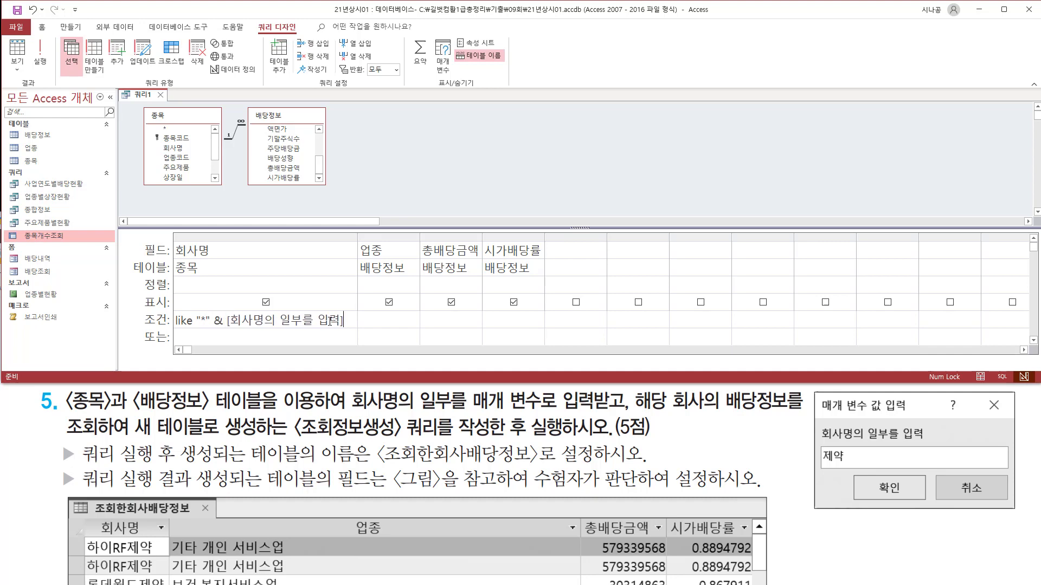
type(" & \"*")
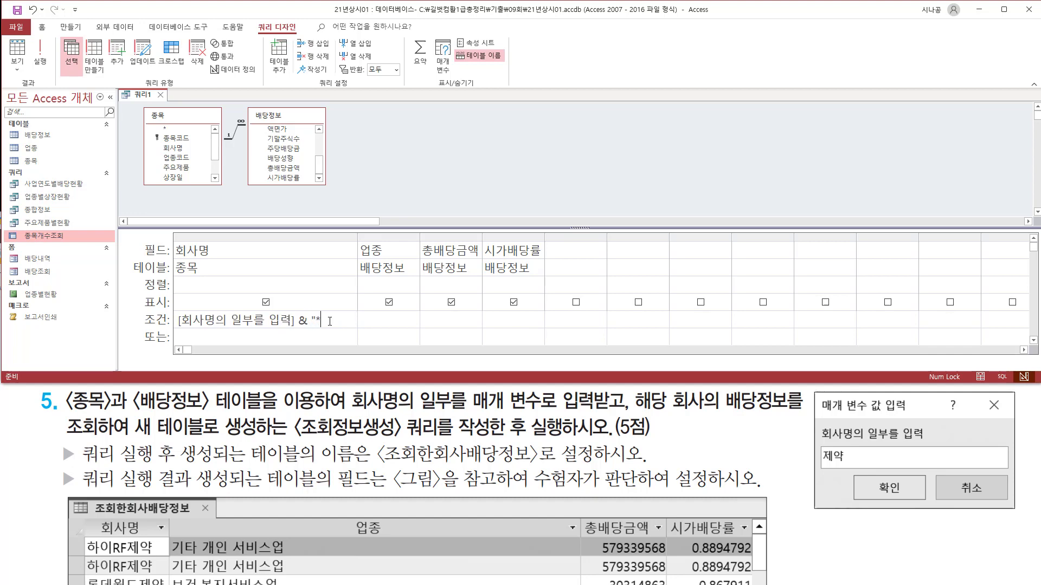
left_click(331, 251)
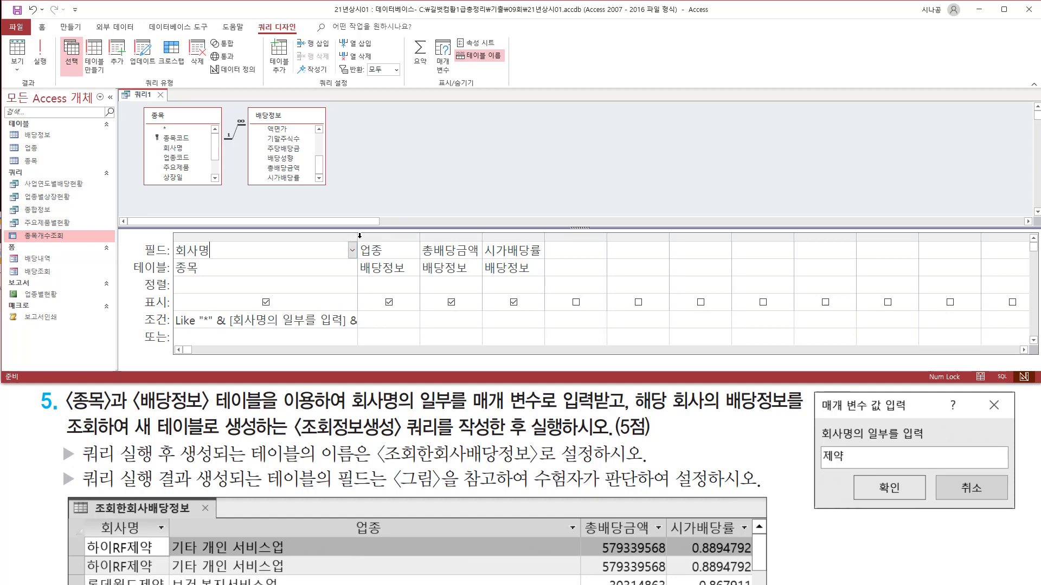
left_click_drag(358, 235, 394, 235)
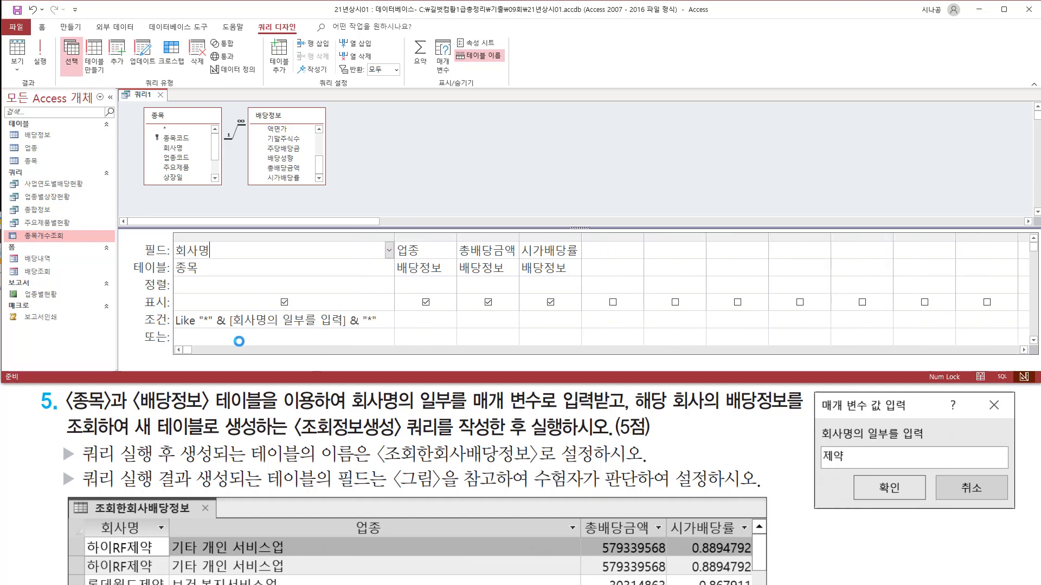
left_click_drag(174, 329, 380, 330)
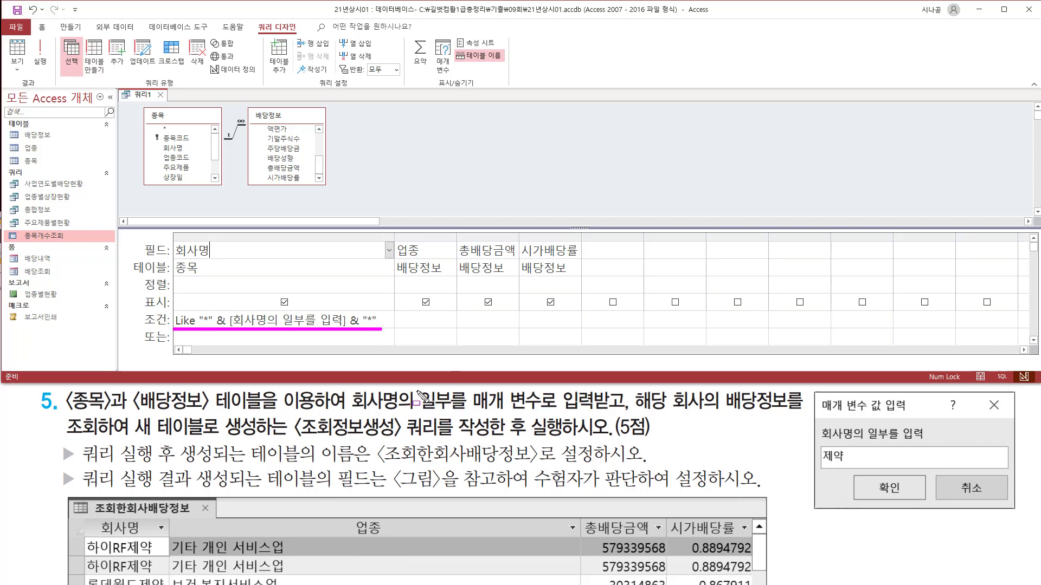
mouse_move(417, 387)
left_mouse_down()
mouse_move(470, 416)
mouse_move(590, 410)
left_mouse_up()
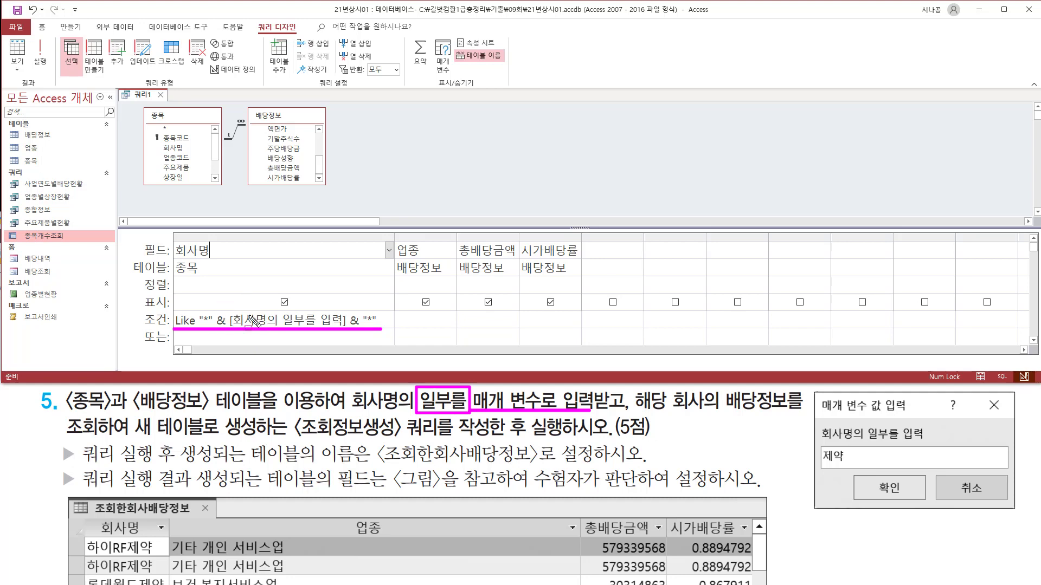
key("Escape")
left_click(363, 149)
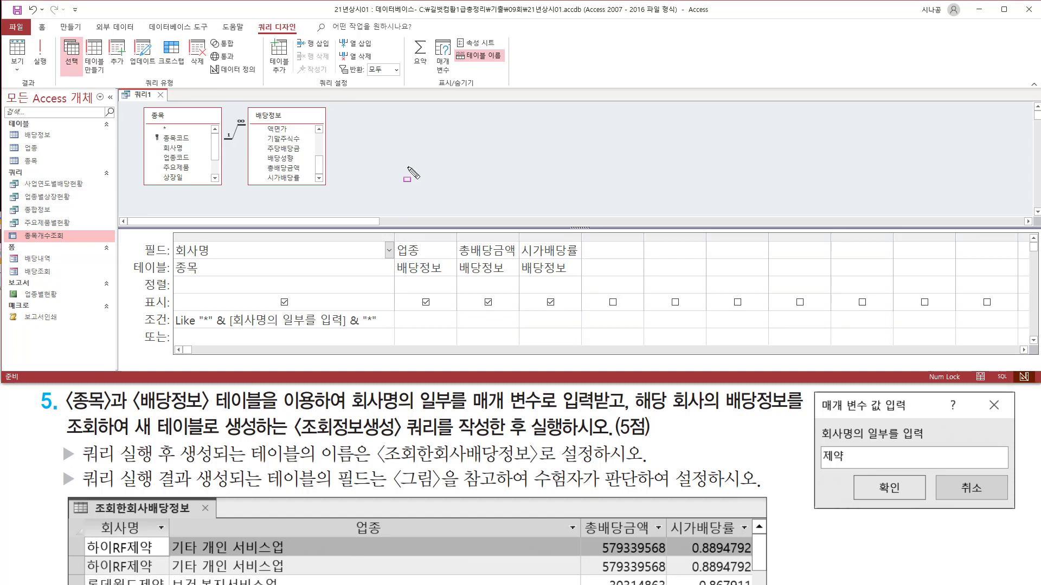
left_click_drag(252, 18, 304, 38)
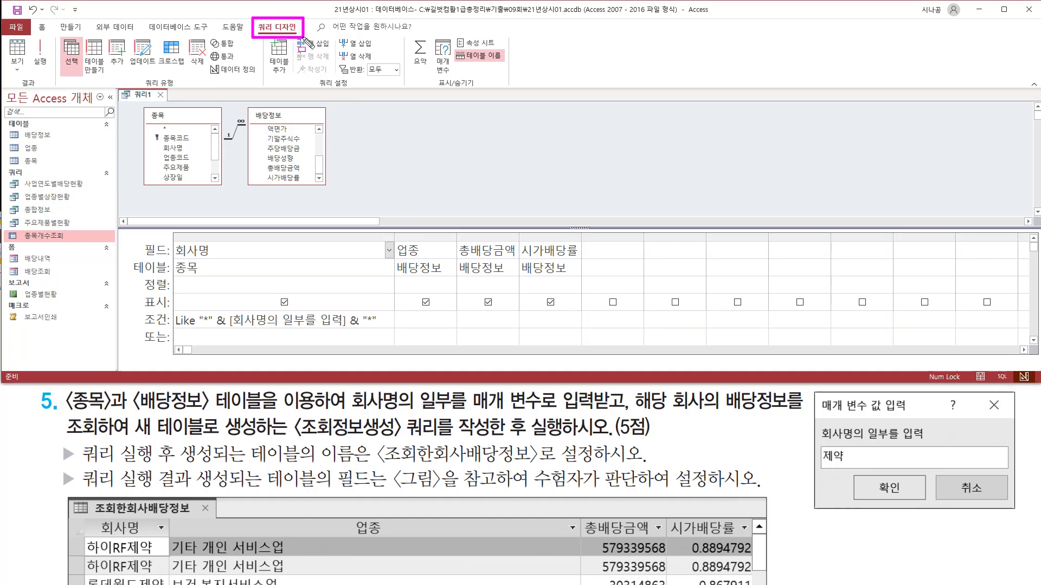
left_click_drag(11, 90, 44, 90)
left_click_drag(31, 37, 43, 71)
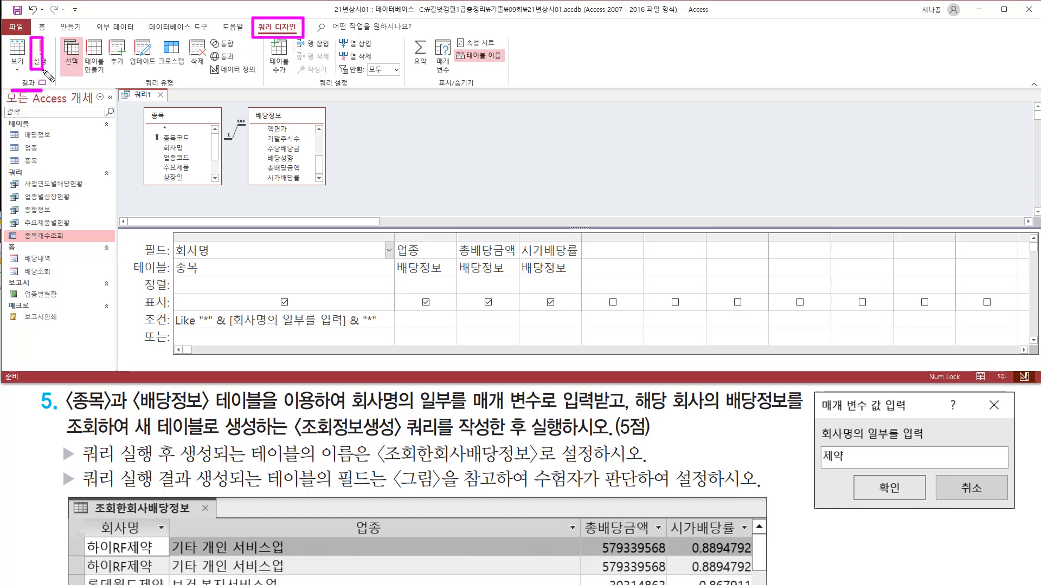
key("Escape")
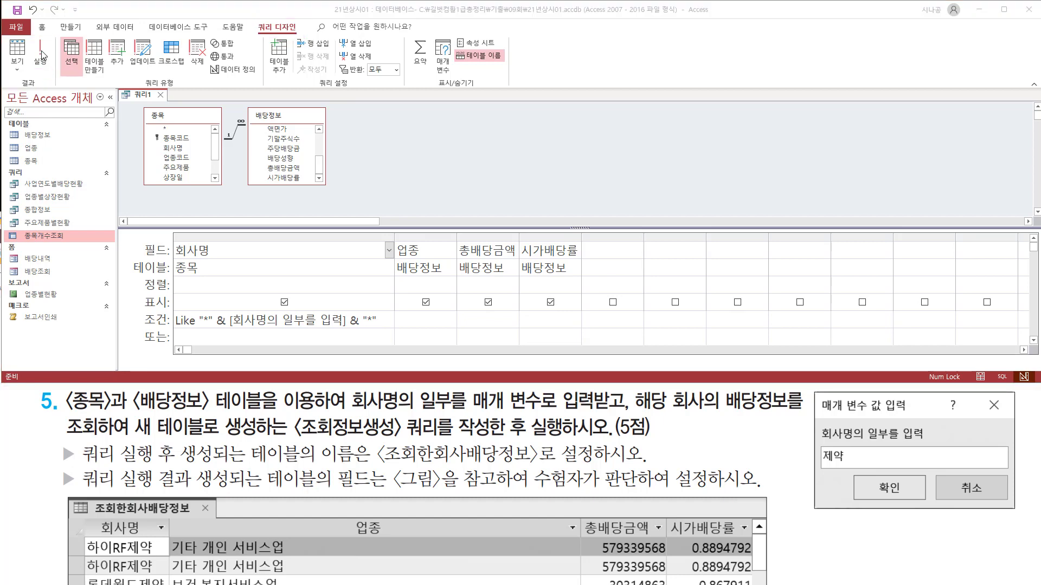
Run the query with 제약 as the partial company name parameter
left_click(40, 54)
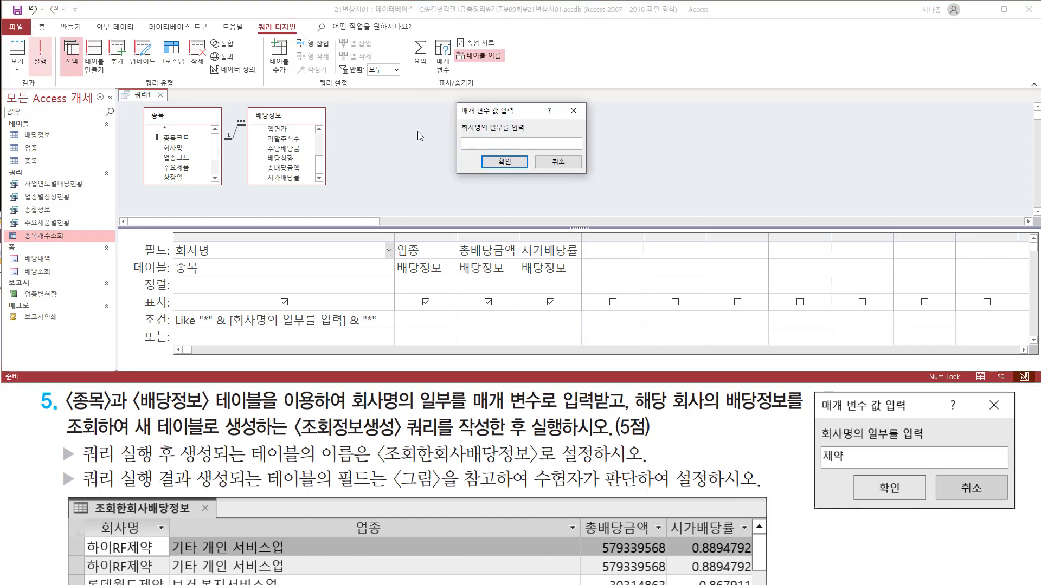
mouse_move(455, 100)
left_mouse_down()
mouse_move(577, 184)
mouse_move(596, 187)
mouse_move(590, 176)
left_mouse_up()
left_click_drag(462, 132, 525, 133)
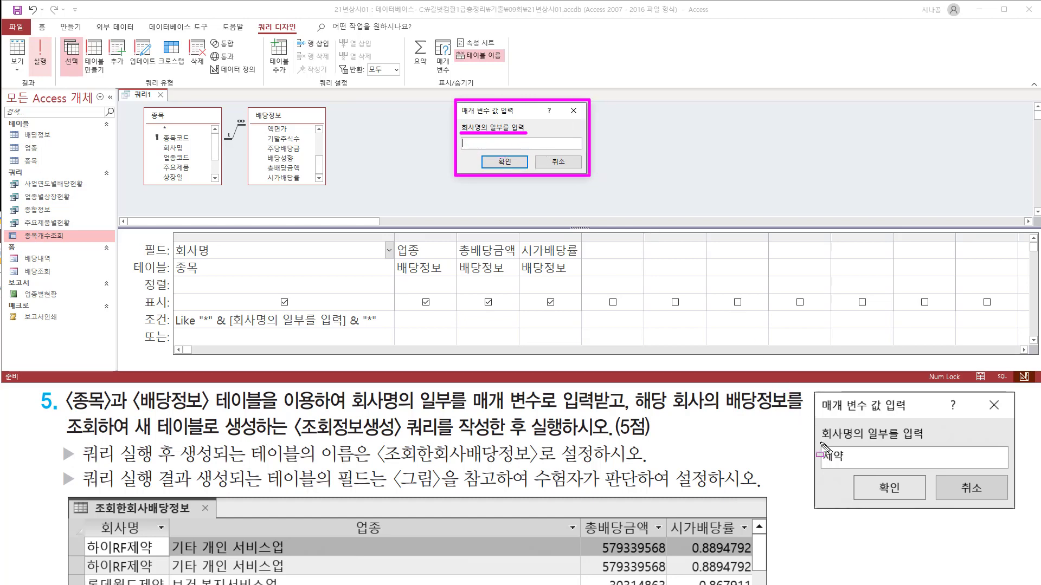
left_click_drag(821, 443, 944, 443)
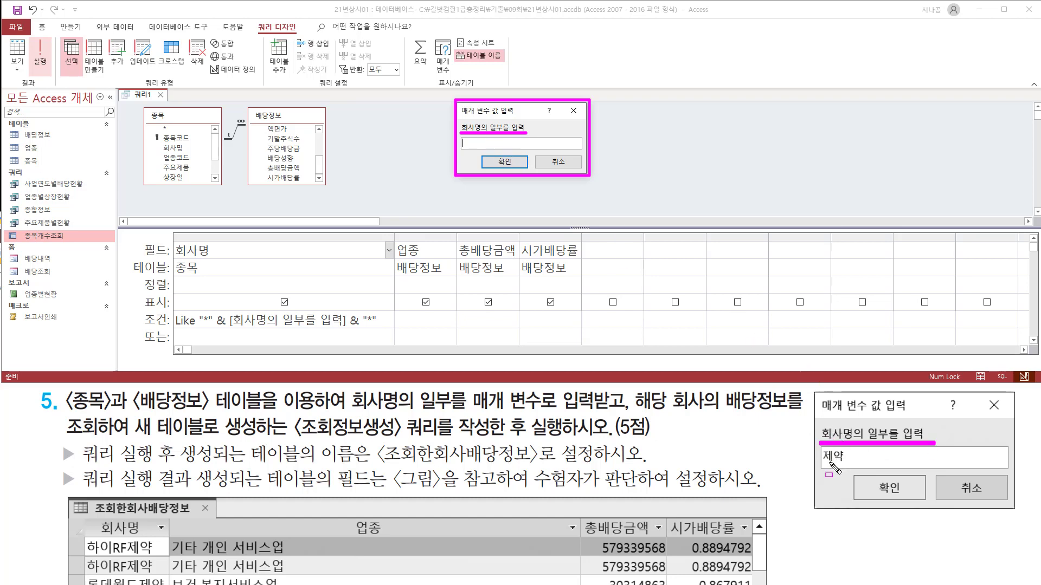
left_click_drag(820, 467, 847, 467)
key("Escape")
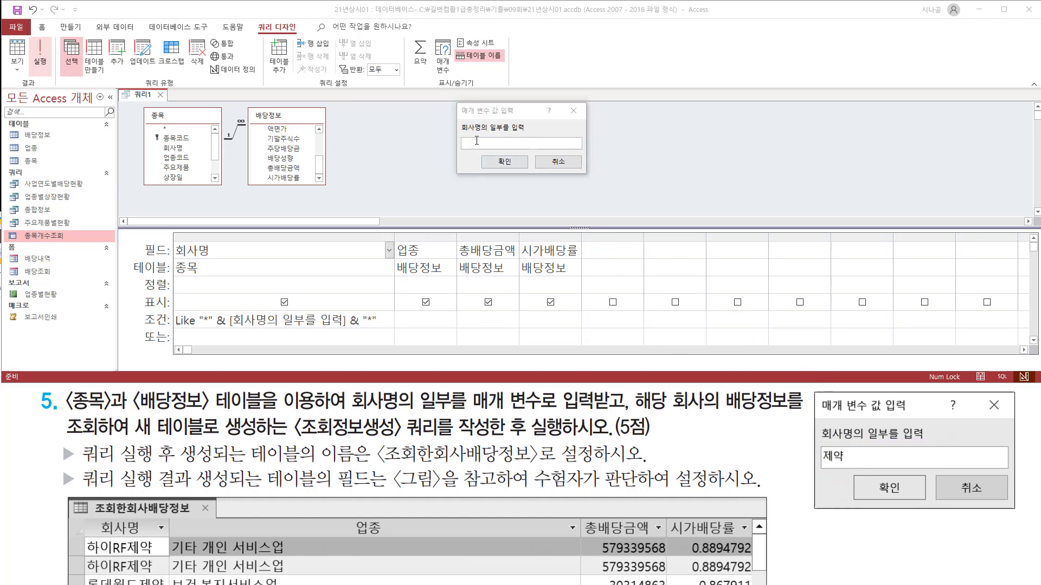
left_click(488, 144)
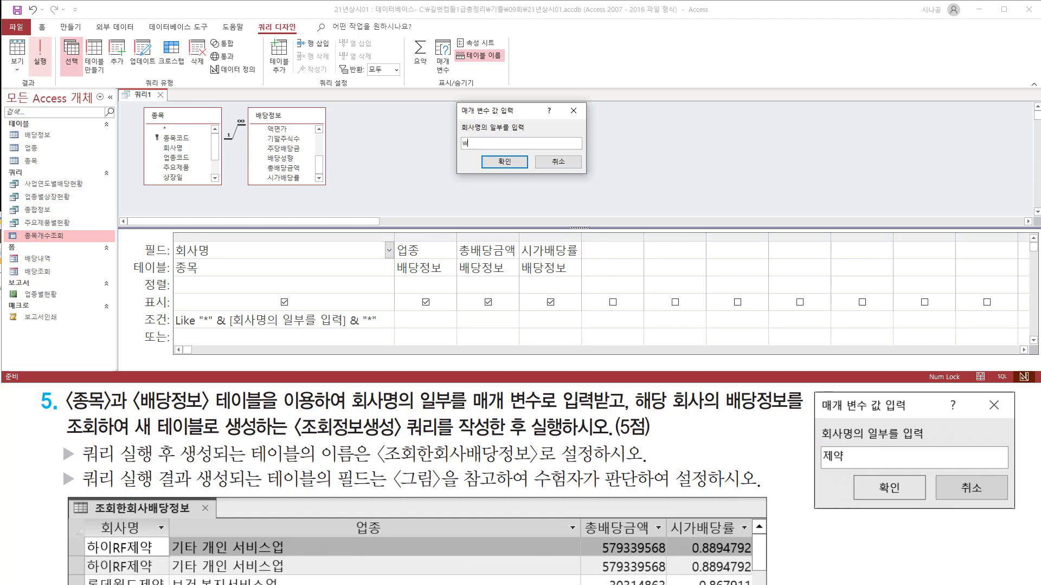
type("제약")
left_click_drag(478, 154, 529, 171)
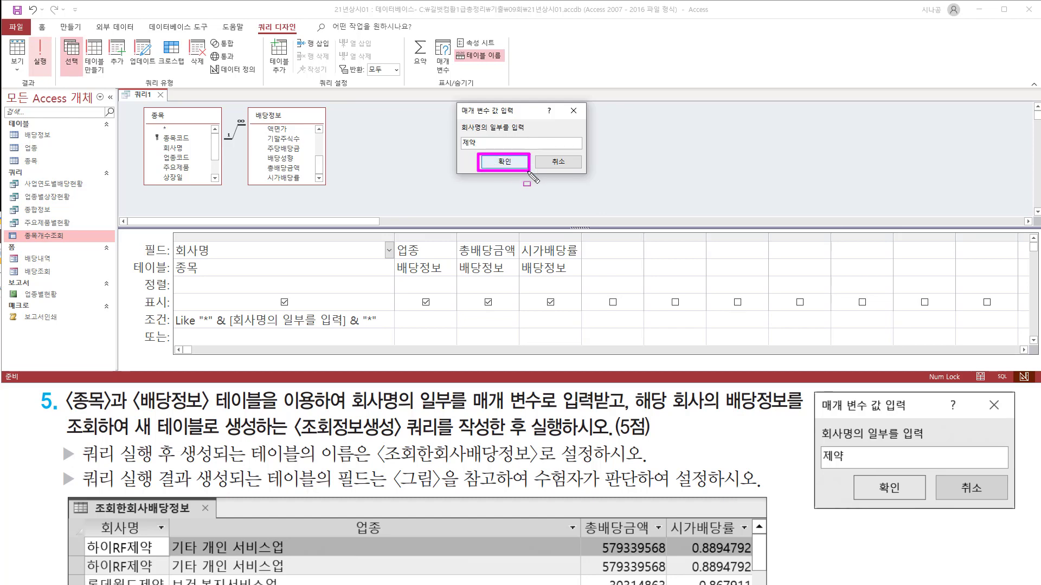
key("Return")
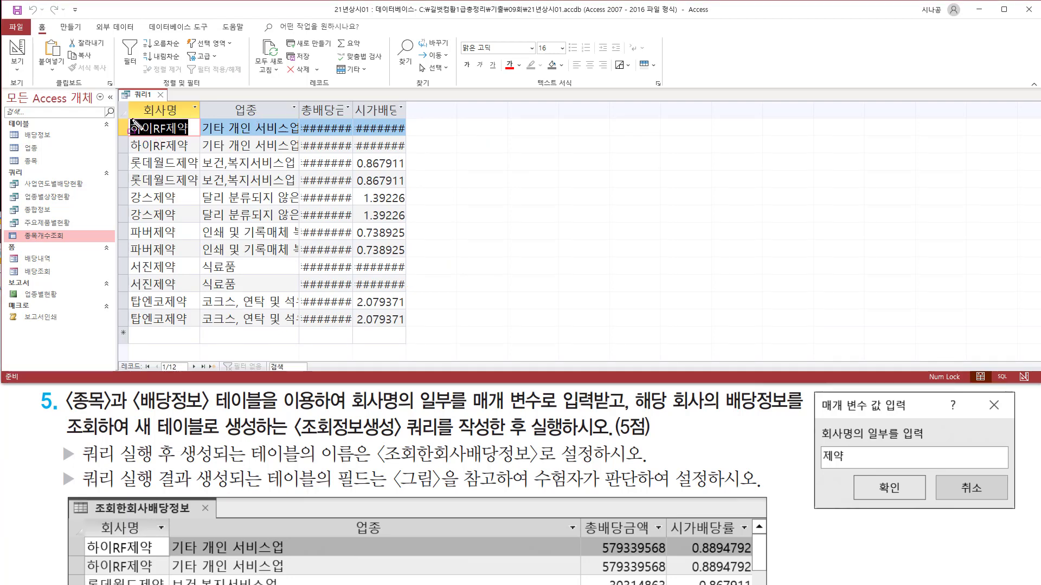
mouse_move(133, 124)
left_mouse_down()
mouse_move(346, 238)
mouse_move(408, 324)
left_mouse_up()
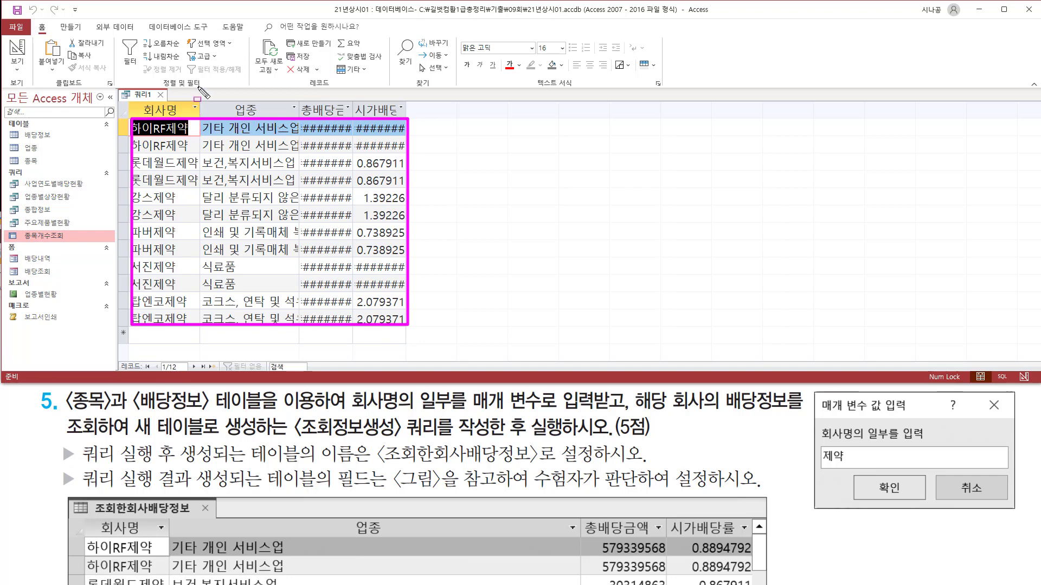
key("Escape")
key("ctrl+shift+d")
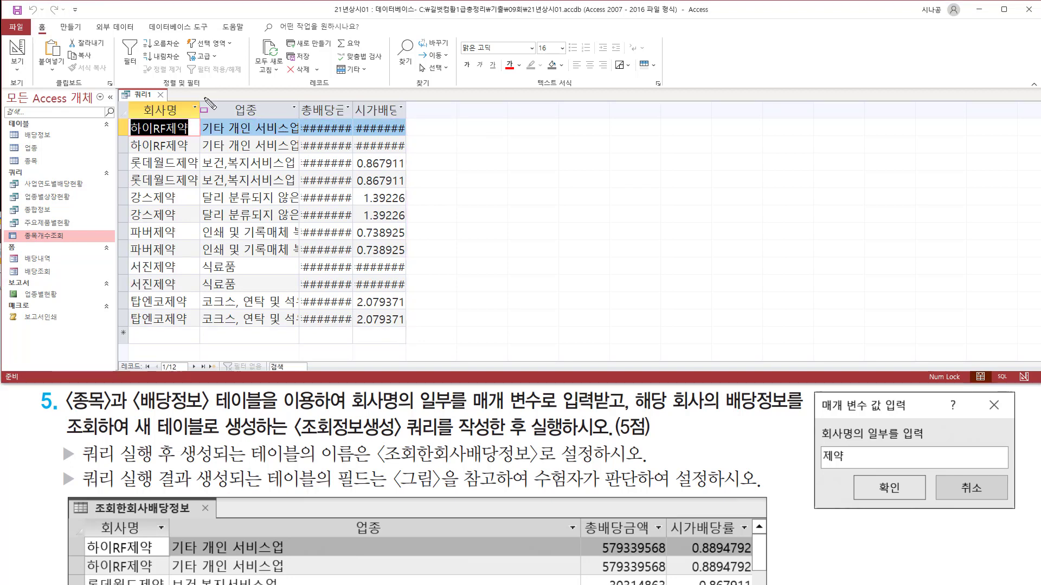
left_click_drag(199, 99, 200, 121)
mouse_move(313, 99)
left_mouse_down()
mouse_move(314, 120)
mouse_move(354, 122)
left_mouse_up()
left_click_drag(407, 100, 408, 122)
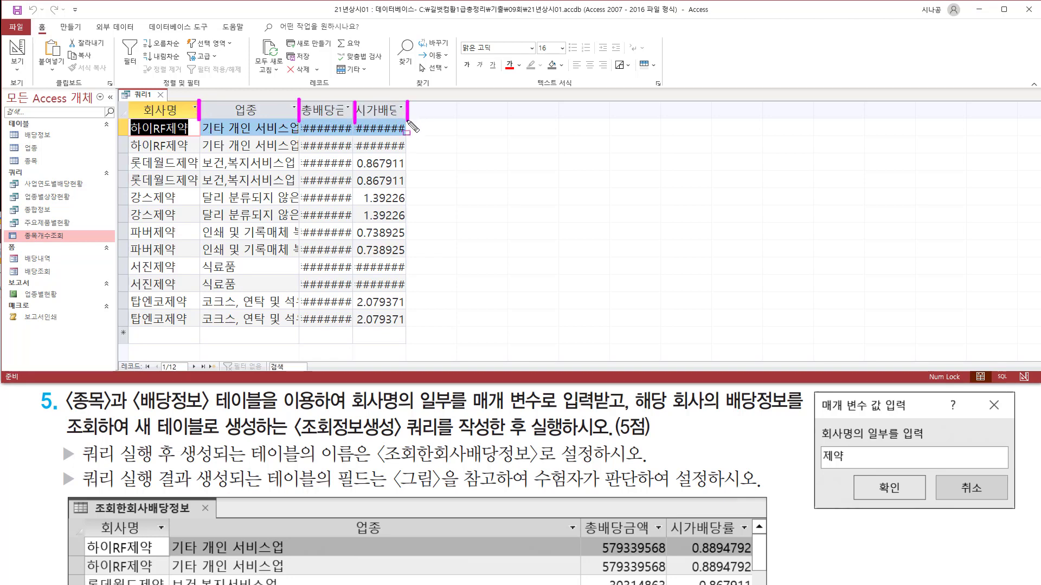
key("Escape")
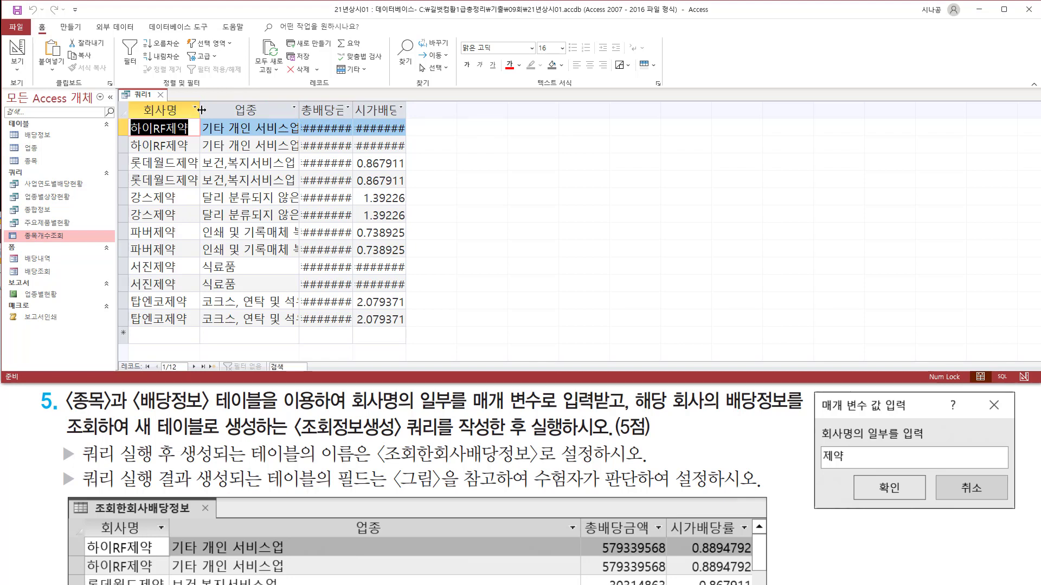
Fit the widths of the 회사명, 업종, 총배당금액 and 시가배당률 result columns to their contents
double_click(201, 110)
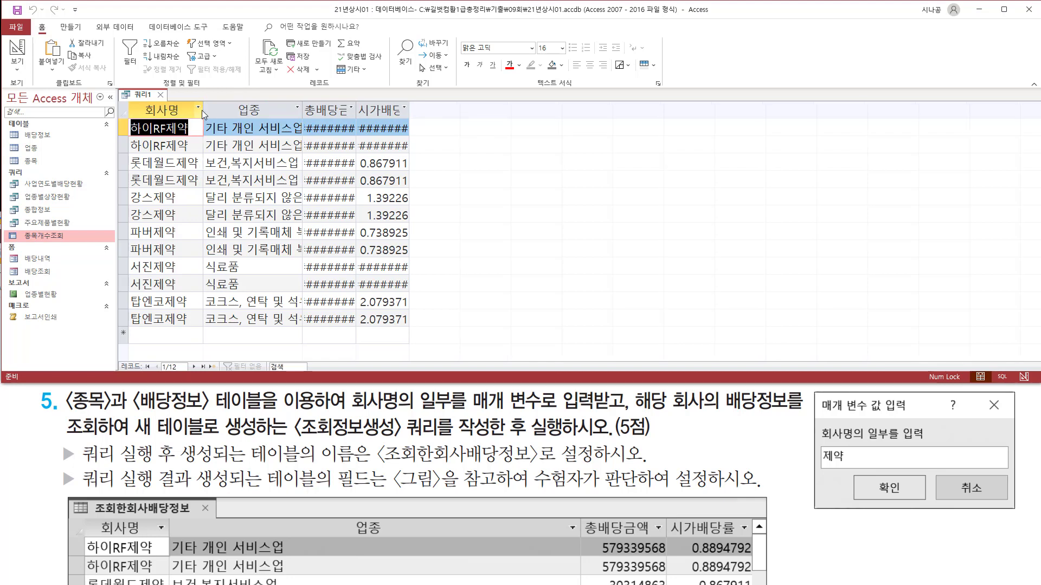
double_click(303, 110)
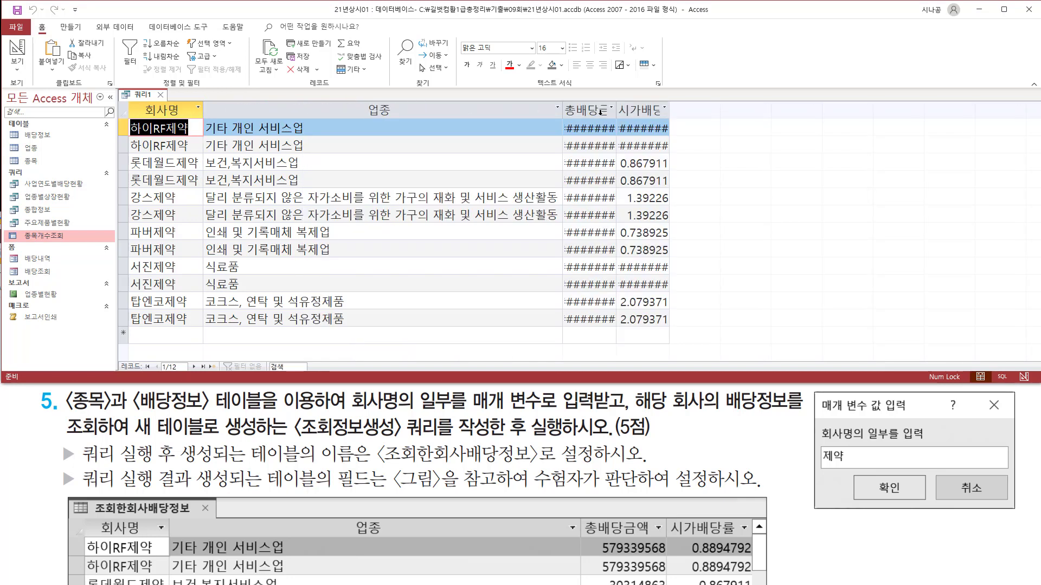
double_click(617, 110)
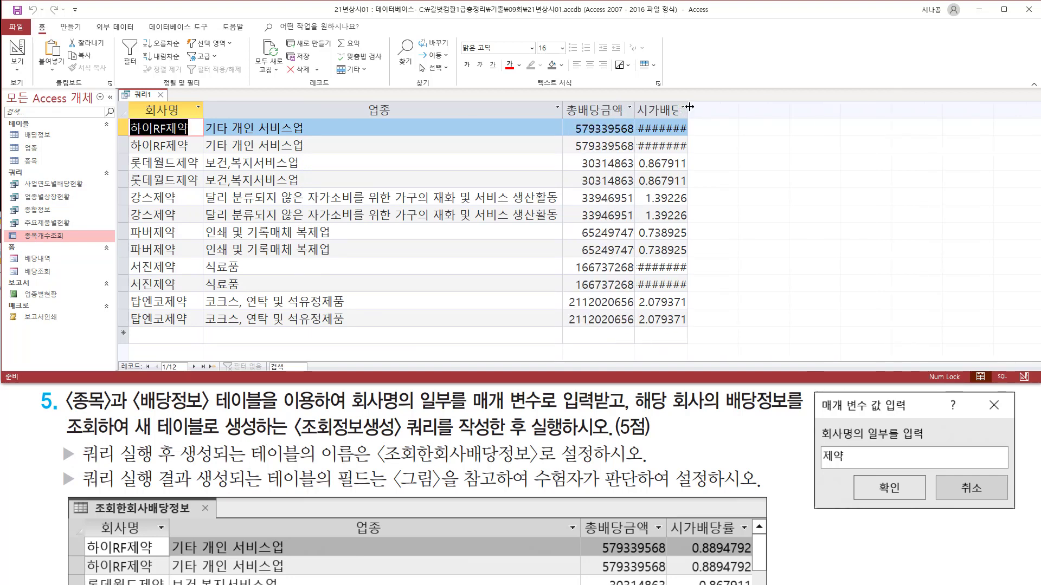
double_click(689, 110)
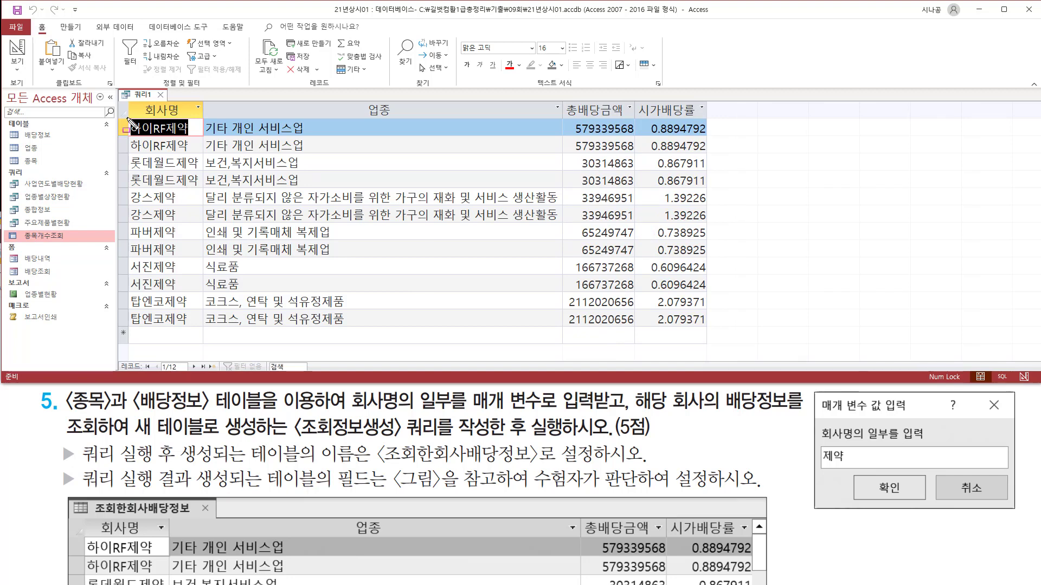
Compare the query's 회사명 values row by row with the expected 조회한회사배당정보 figure
left_click_drag(127, 115, 709, 325)
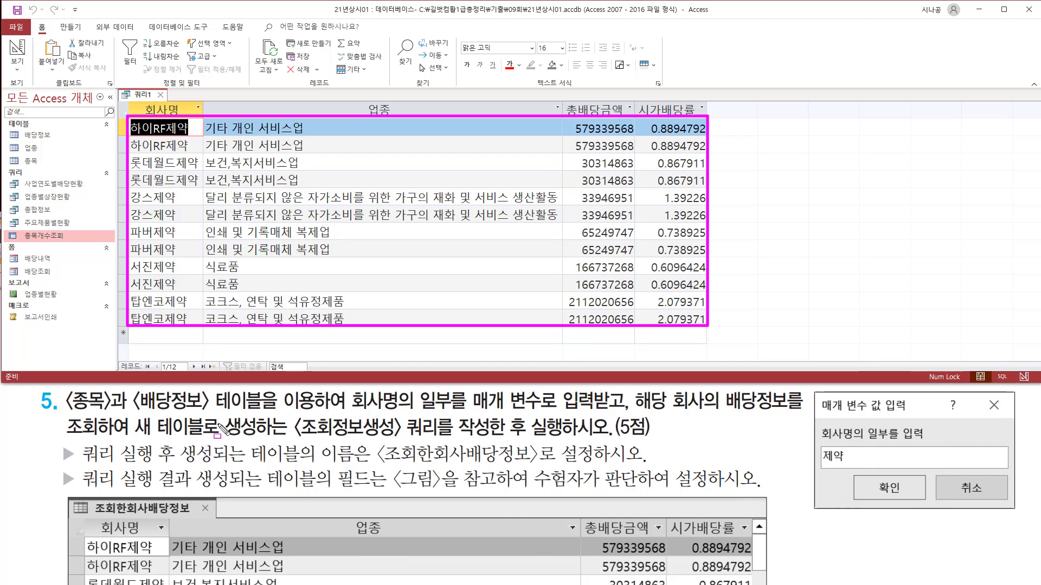
scroll(217, 429, "down", 2)
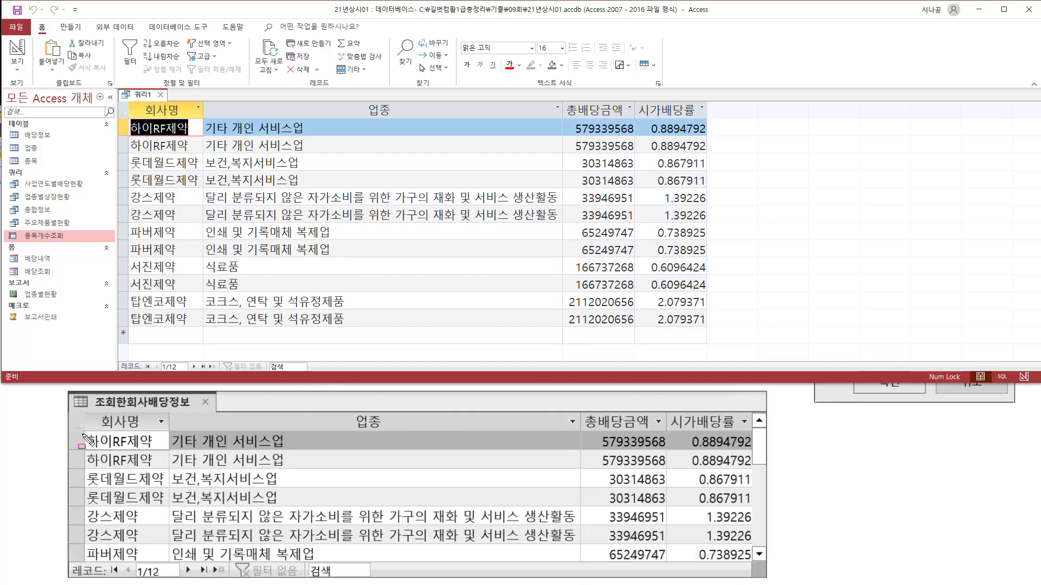
mouse_move(83, 434)
left_mouse_down()
mouse_move(103, 465)
mouse_move(164, 468)
left_mouse_up()
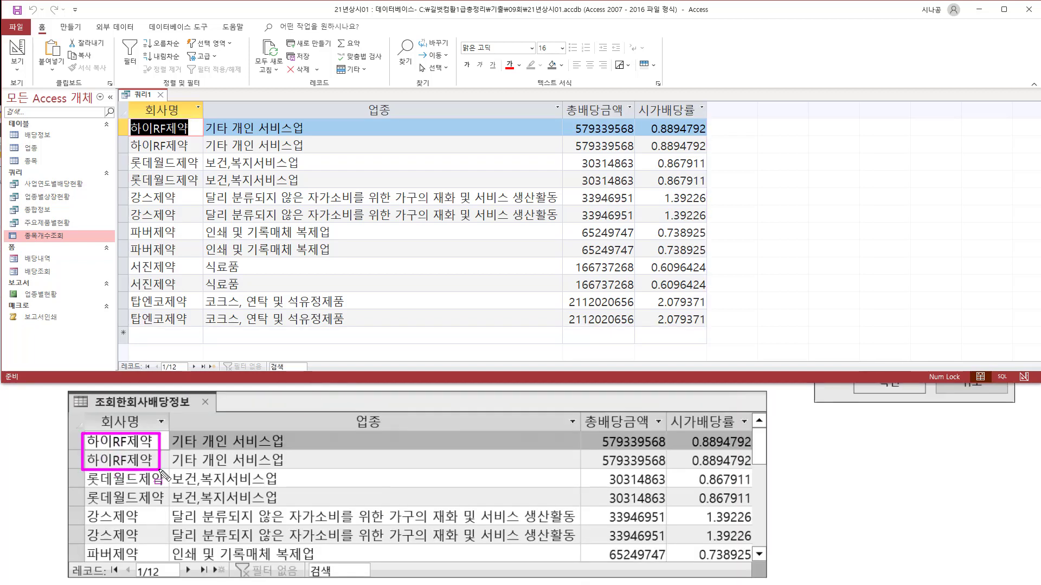
mouse_move(124, 112)
left_mouse_down()
mouse_move(130, 137)
mouse_move(190, 153)
left_mouse_up()
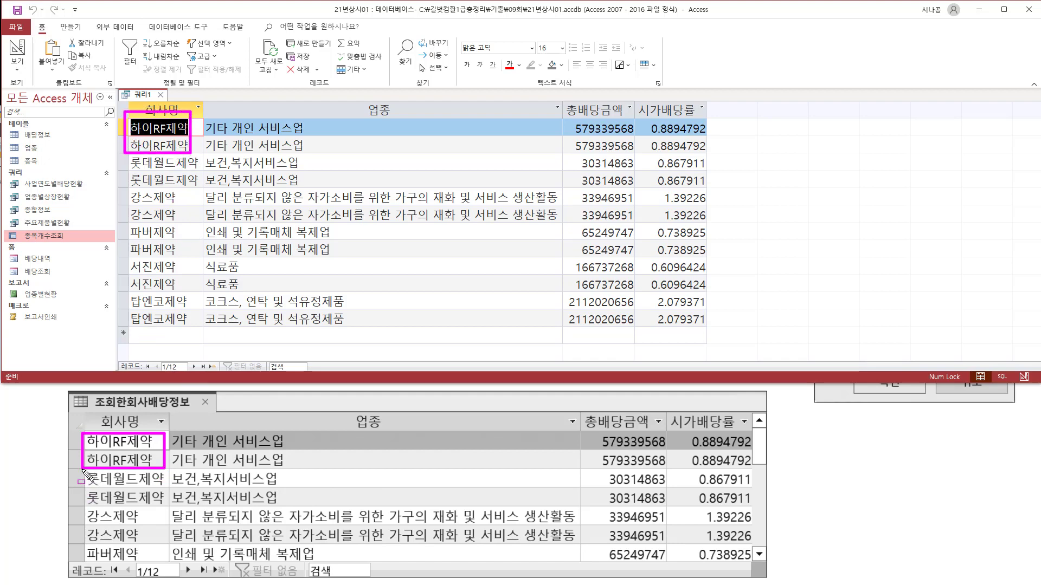
left_click_drag(83, 471, 168, 508)
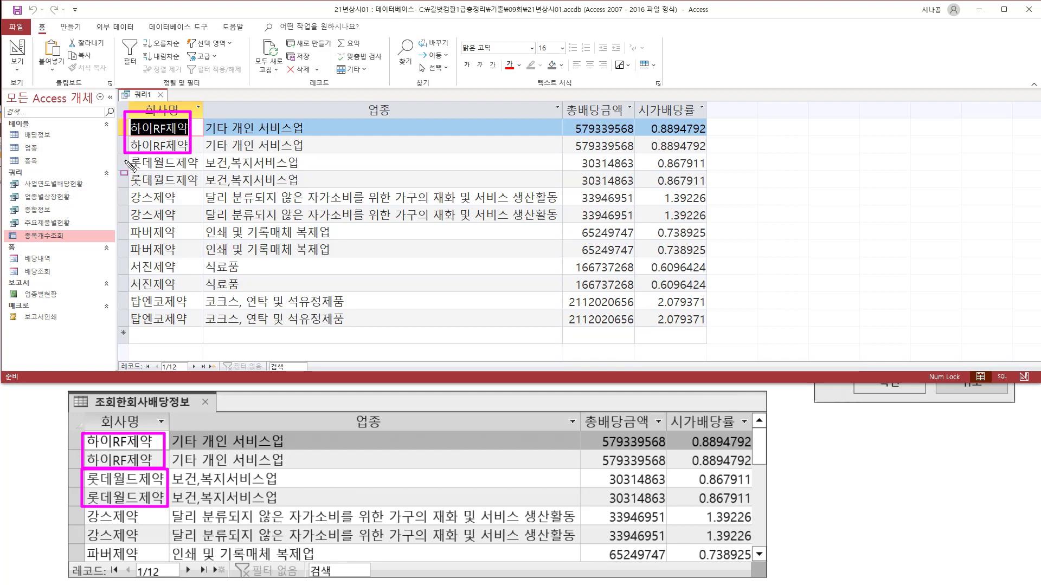
mouse_move(127, 156)
left_mouse_down()
mouse_move(142, 187)
mouse_move(206, 188)
left_mouse_up()
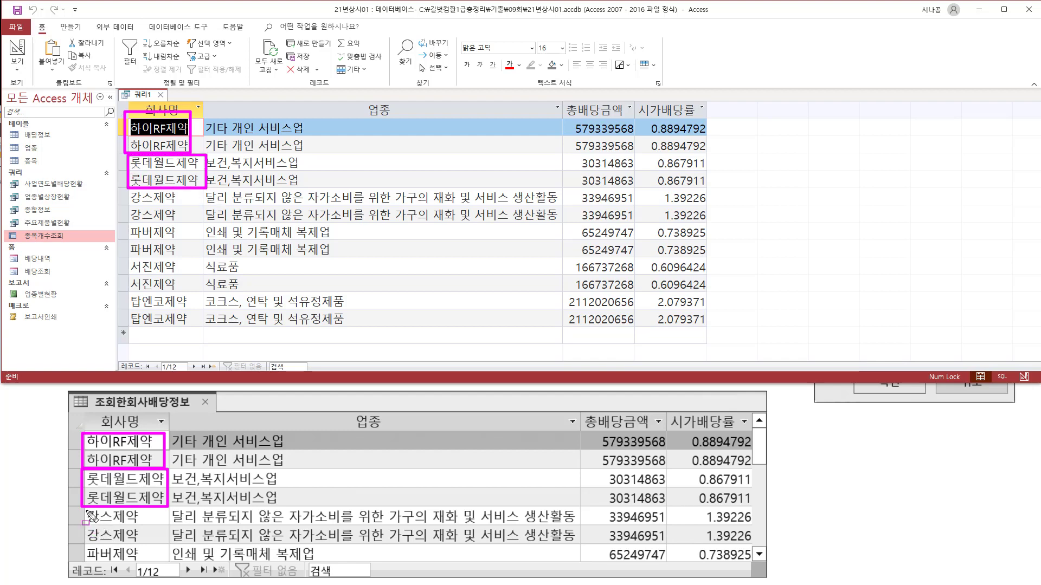
mouse_move(84, 509)
left_mouse_down()
mouse_move(163, 555)
mouse_move(168, 545)
left_mouse_up()
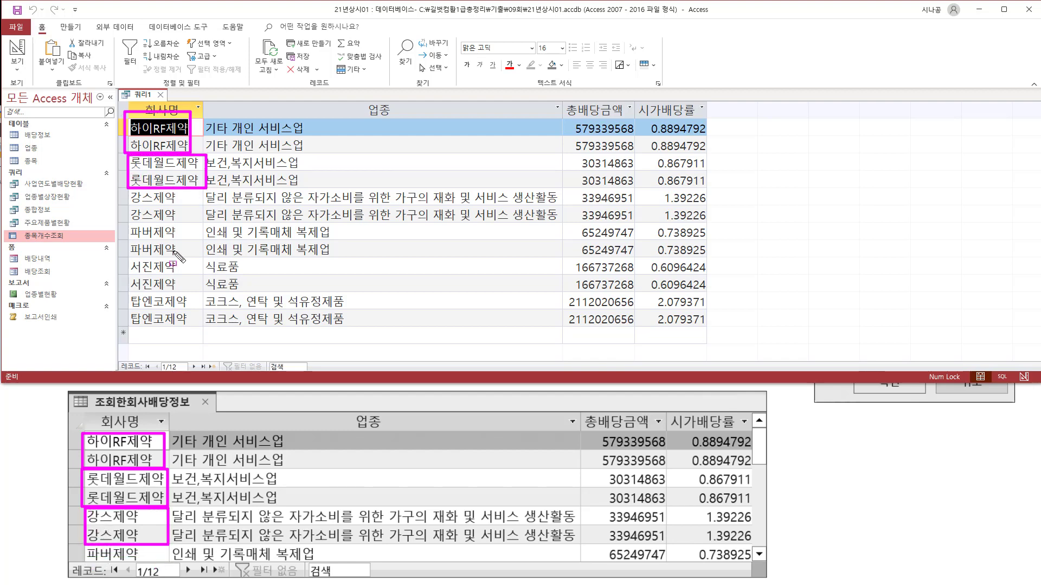
mouse_move(126, 192)
left_mouse_down()
mouse_move(146, 223)
mouse_move(207, 209)
mouse_move(128, 190)
left_mouse_up()
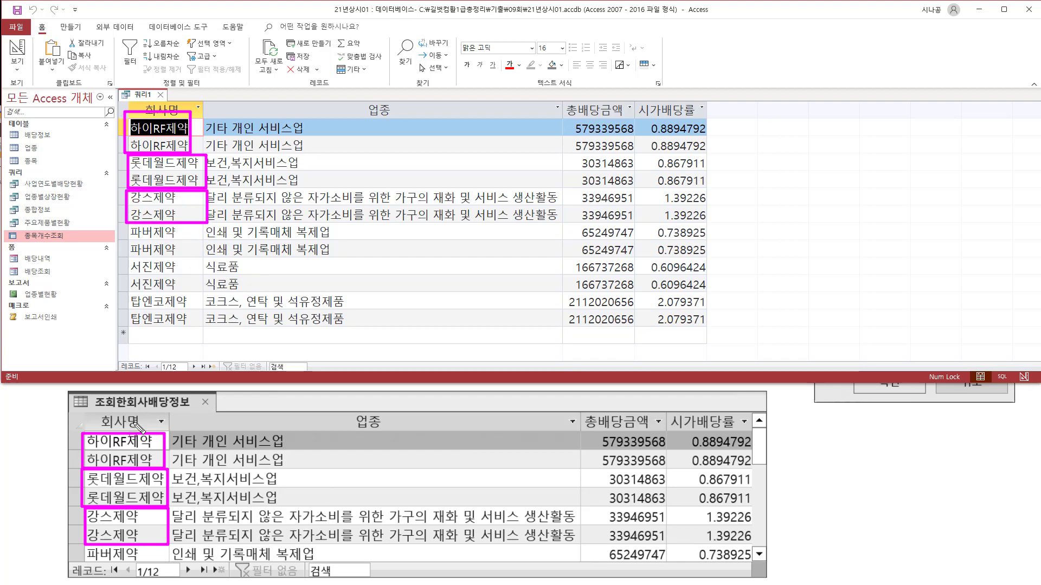
left_click_drag(81, 547, 156, 561)
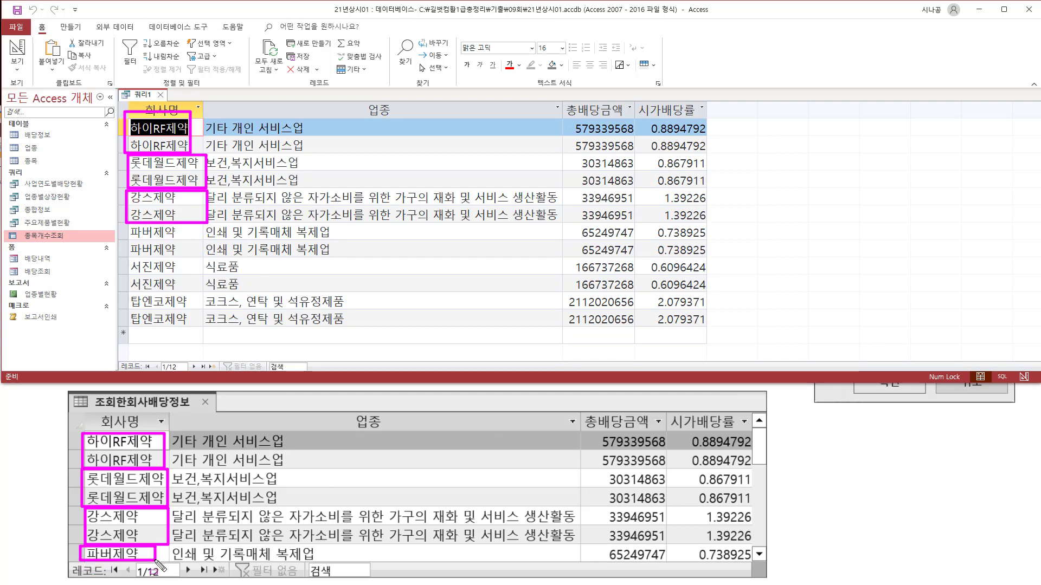
left_click_drag(125, 227, 187, 236)
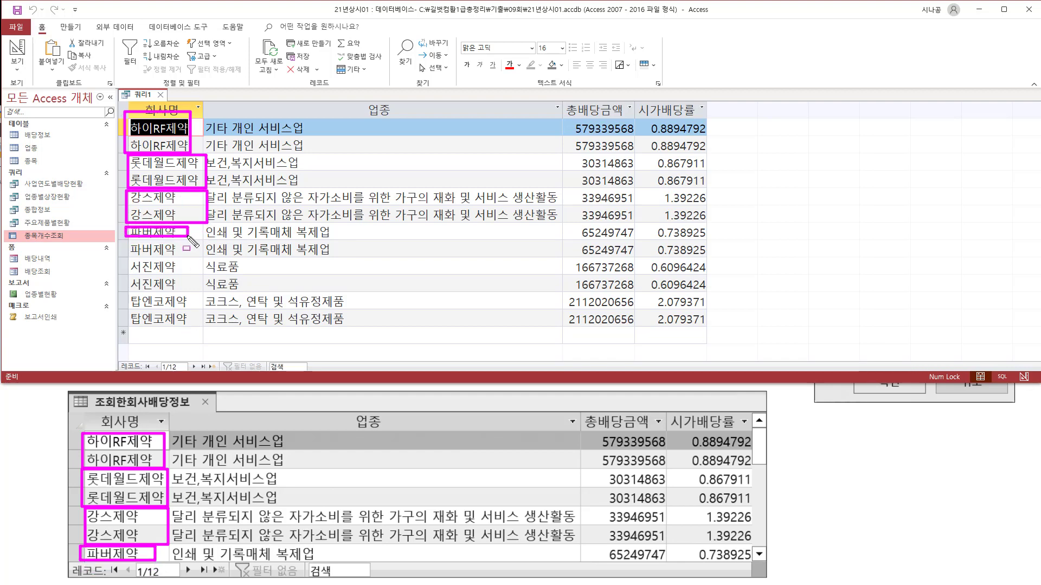
Compare the 업종, 총배당금액 and 시가배당률 columns of the query result with those in the expected figure
mouse_move(204, 118)
left_mouse_down()
mouse_move(239, 210)
mouse_move(304, 238)
mouse_move(488, 248)
mouse_move(565, 236)
left_mouse_up()
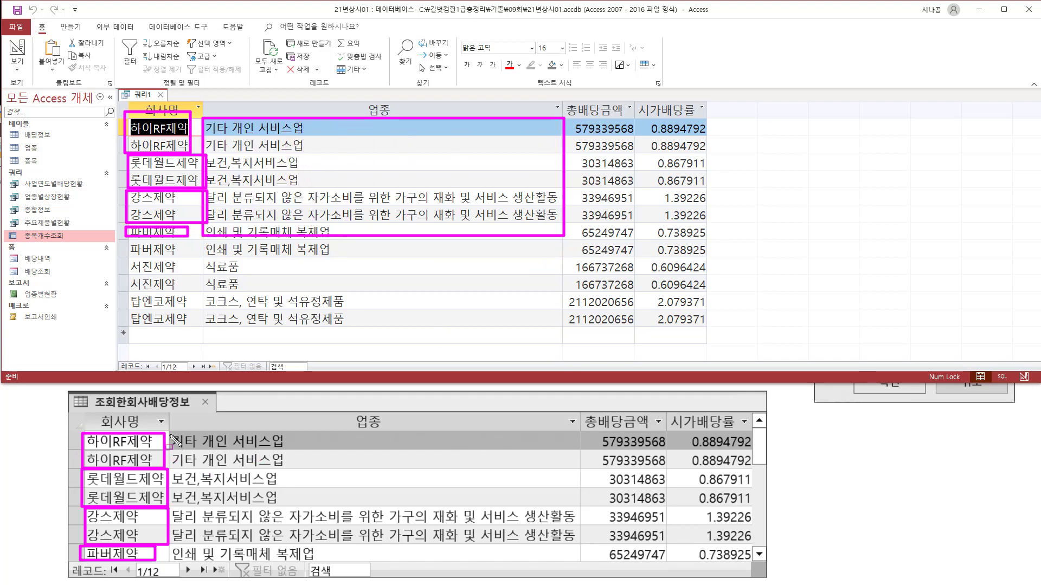
mouse_move(168, 431)
left_mouse_down()
mouse_move(182, 488)
mouse_move(564, 548)
mouse_move(594, 569)
mouse_move(584, 556)
left_mouse_up()
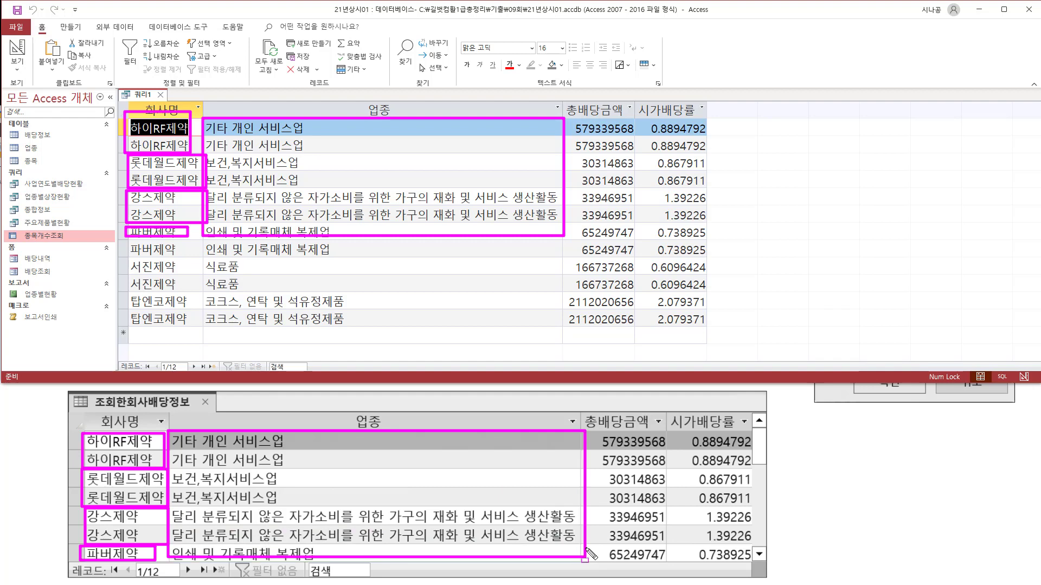
mouse_move(565, 115)
left_mouse_down()
mouse_move(583, 157)
mouse_move(650, 235)
mouse_move(635, 234)
mouse_move(643, 241)
mouse_move(726, 251)
mouse_move(718, 246)
left_mouse_up()
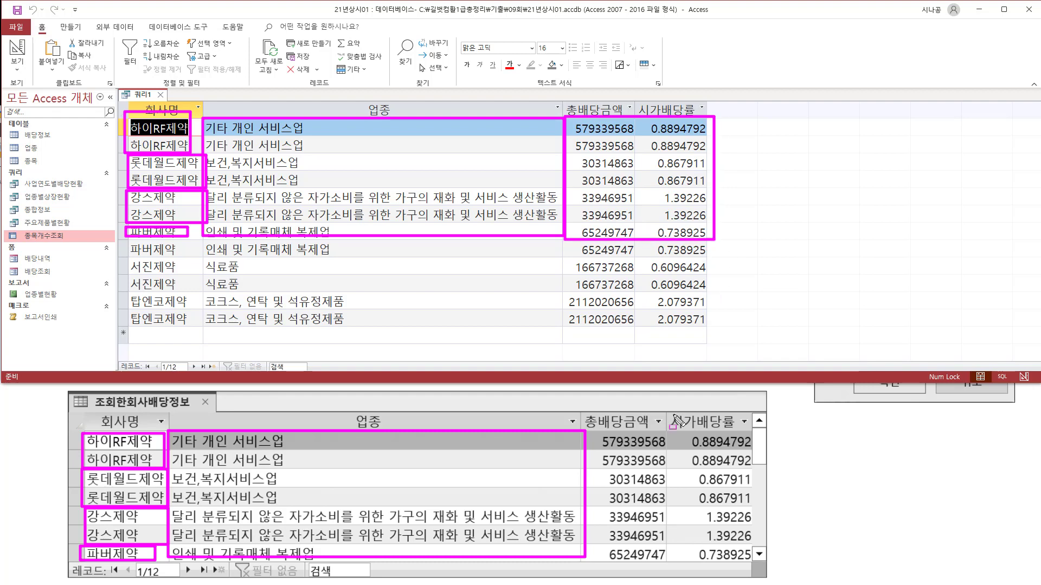
mouse_move(591, 432)
left_mouse_down()
mouse_move(613, 512)
mouse_move(755, 570)
left_mouse_up()
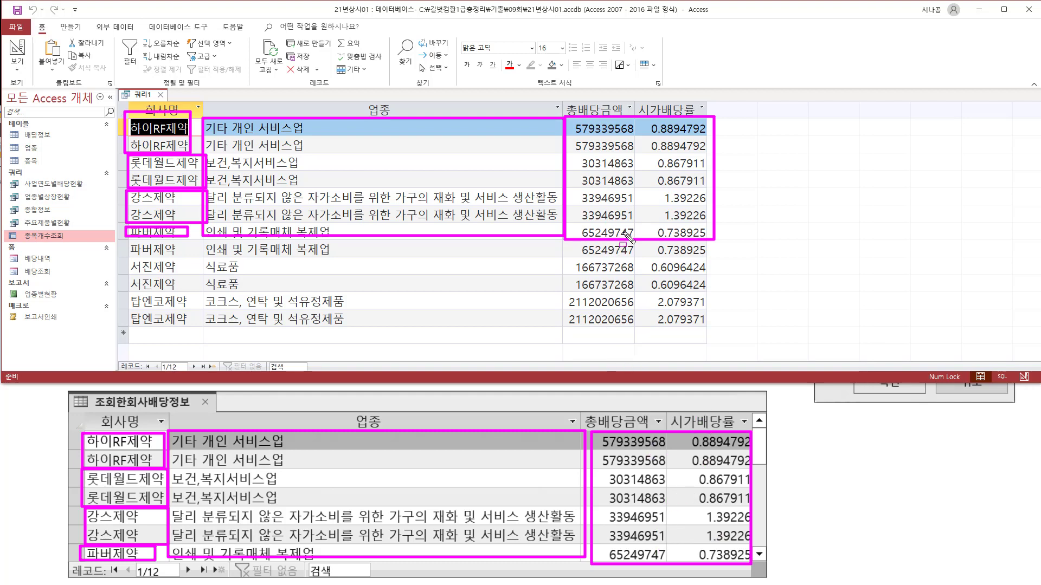
key("Escape")
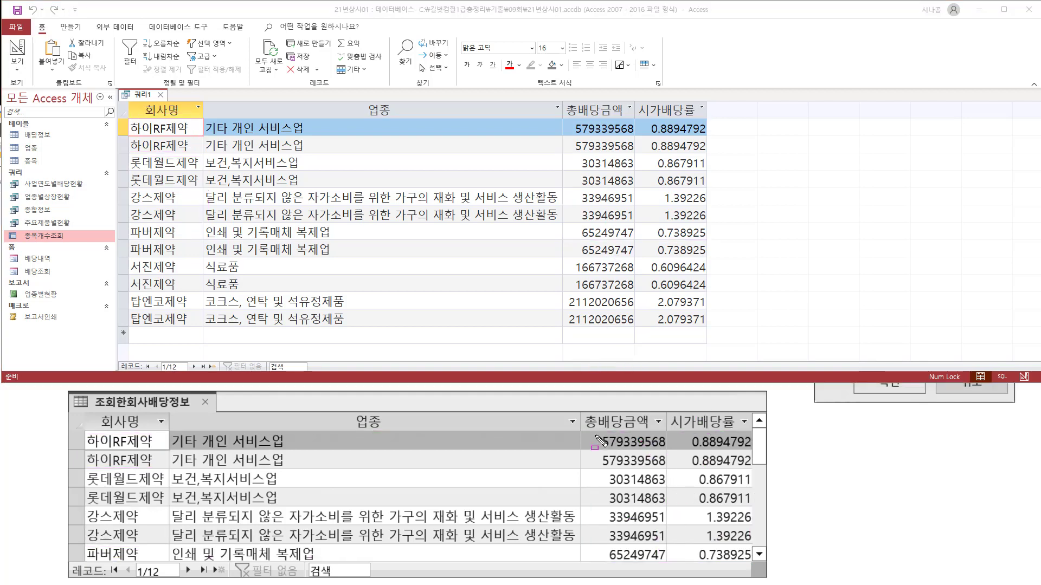
left_click_drag(590, 433, 755, 565)
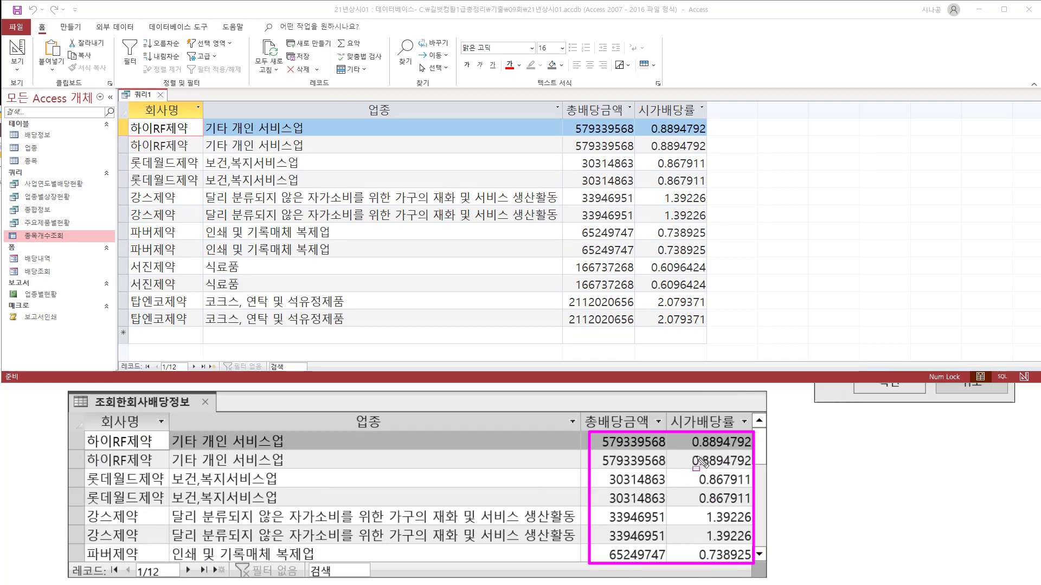
mouse_move(563, 117)
left_mouse_down()
mouse_move(678, 231)
mouse_move(705, 242)
left_mouse_up()
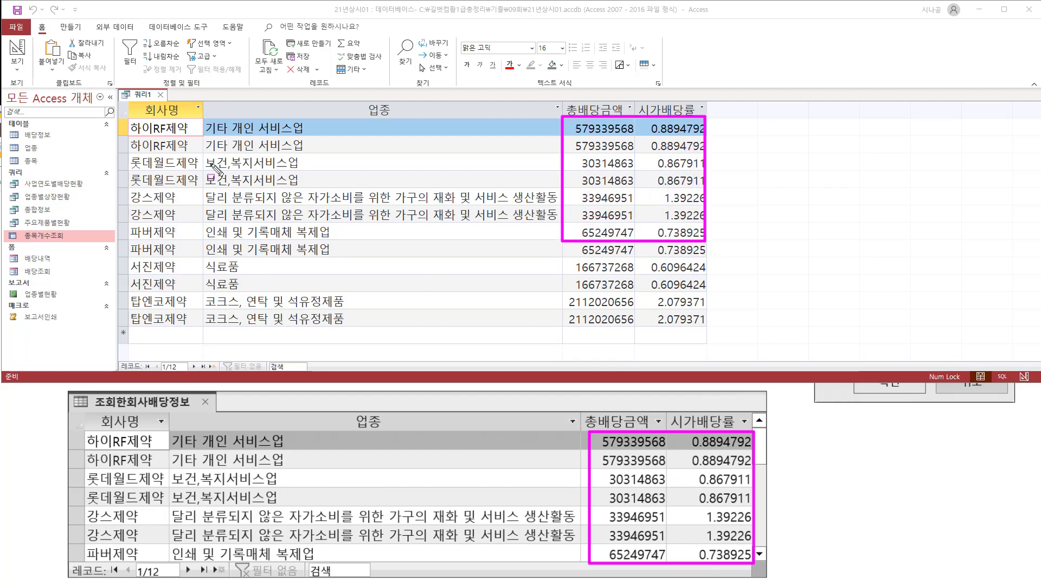
key("Escape")
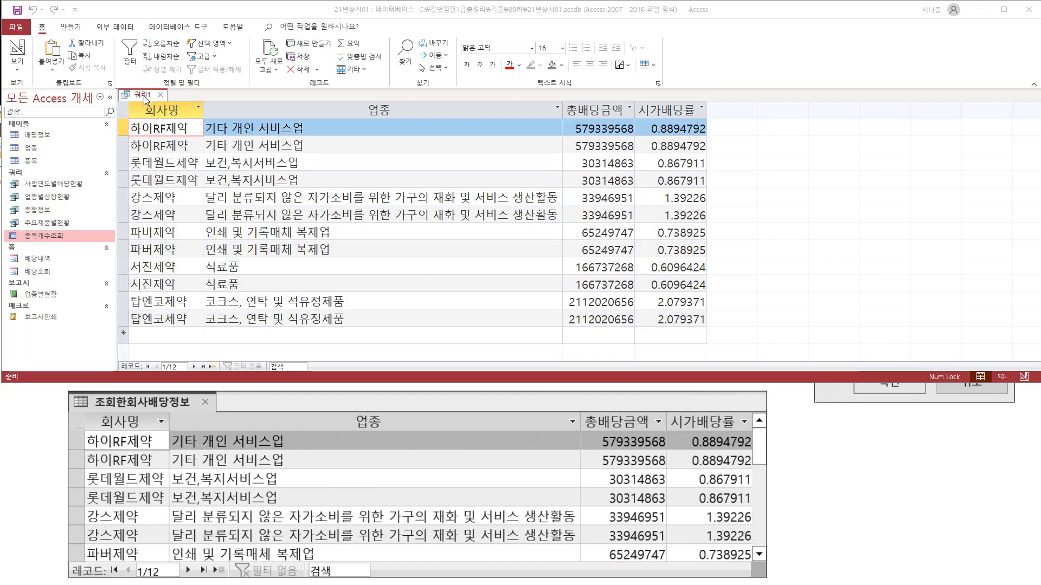
Return the query to Design view and review the requirement about generating a new table
right_click(146, 100)
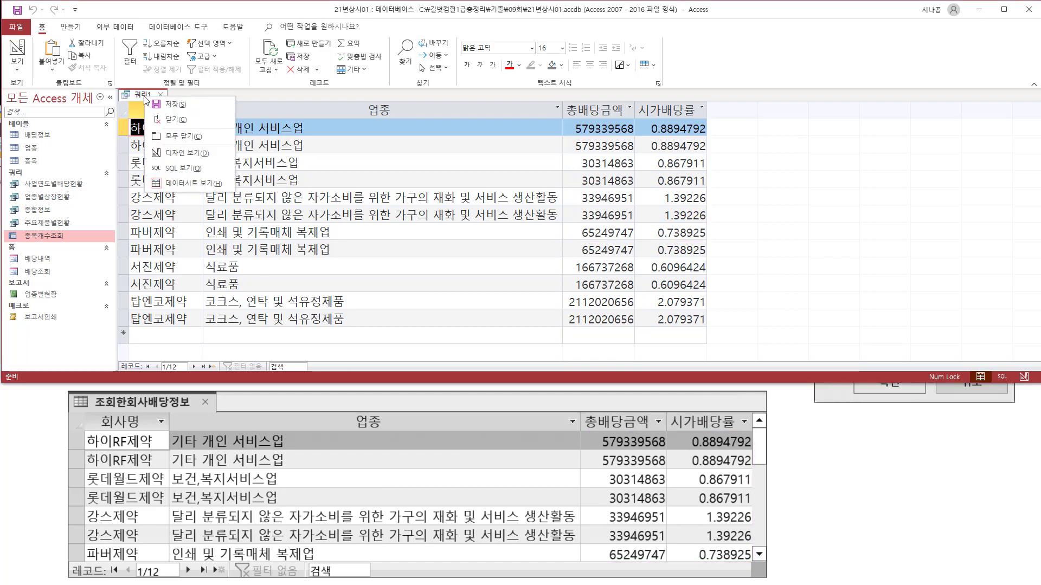
left_click(172, 154)
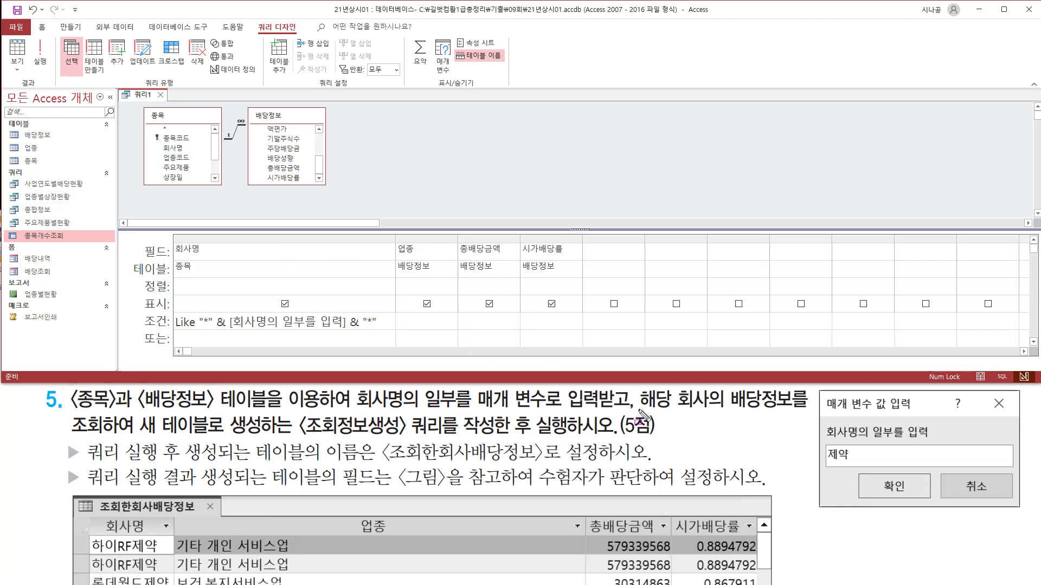
left_click_drag(640, 409, 796, 411)
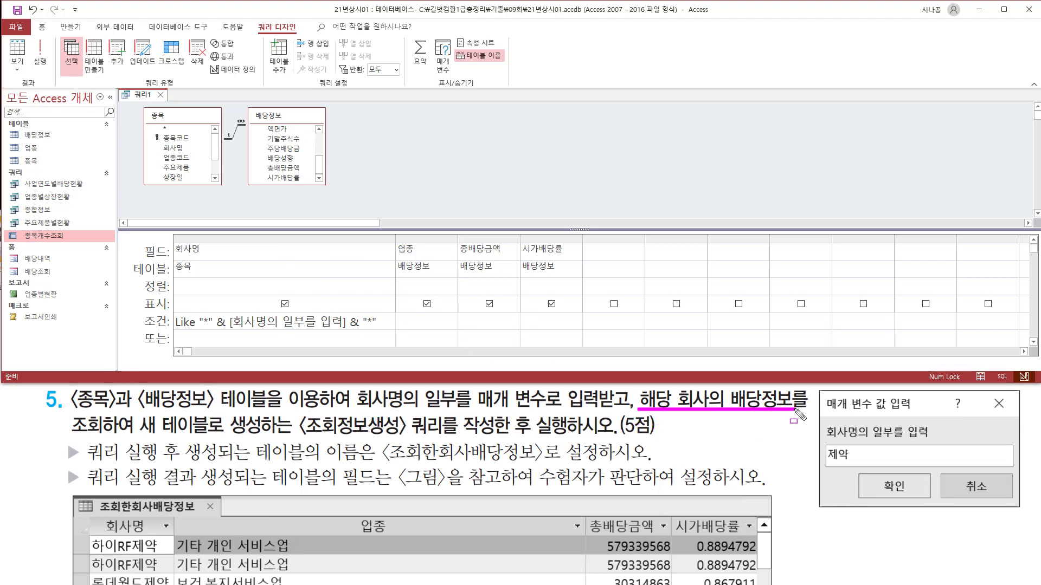
mouse_move(134, 410)
left_mouse_down()
mouse_move(140, 431)
mouse_move(264, 438)
left_mouse_up()
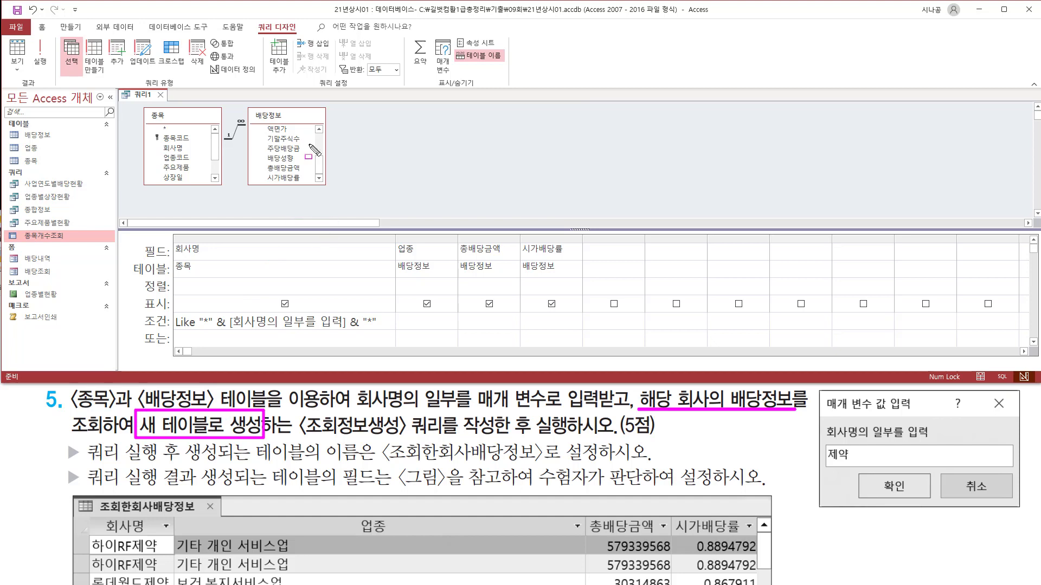
Convert the query to a make-table query that creates 조회한회사배당정보 in the current database
mouse_move(256, 20)
left_mouse_down()
mouse_move(276, 36)
mouse_move(308, 36)
left_mouse_up()
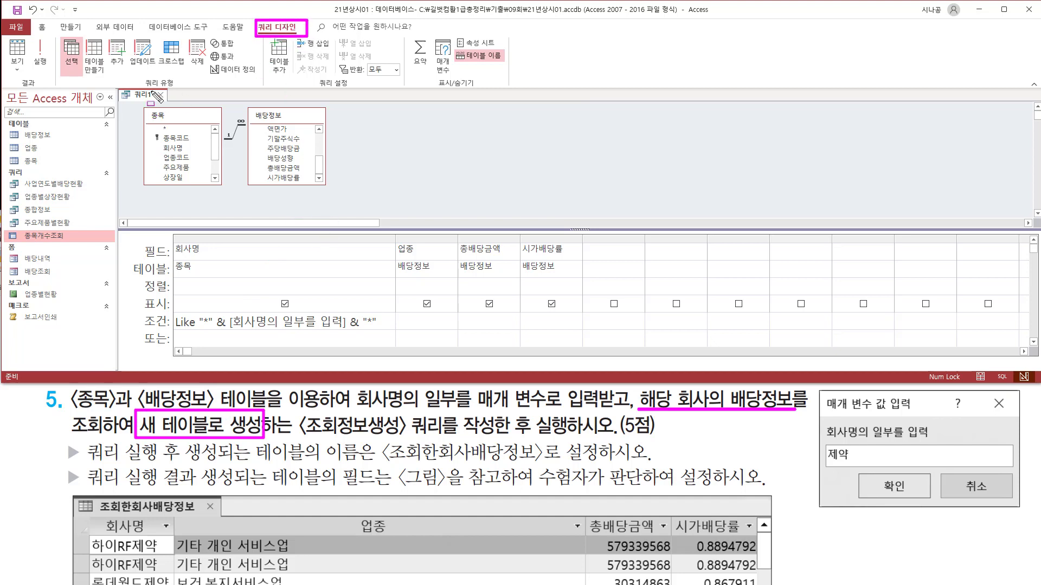
left_click_drag(139, 77, 177, 88)
left_click_drag(83, 35, 110, 78)
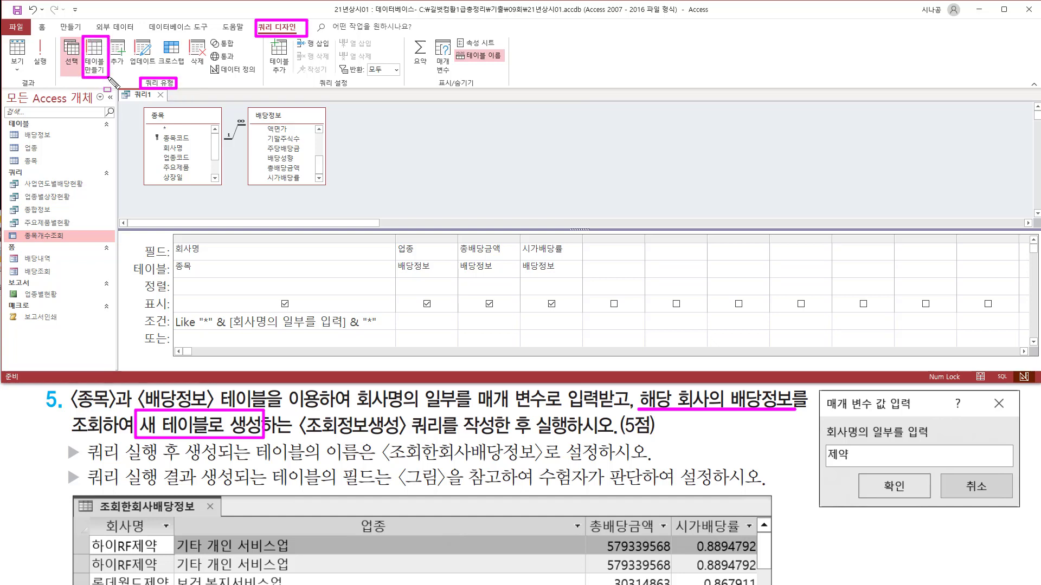
key("Escape")
left_click(94, 56)
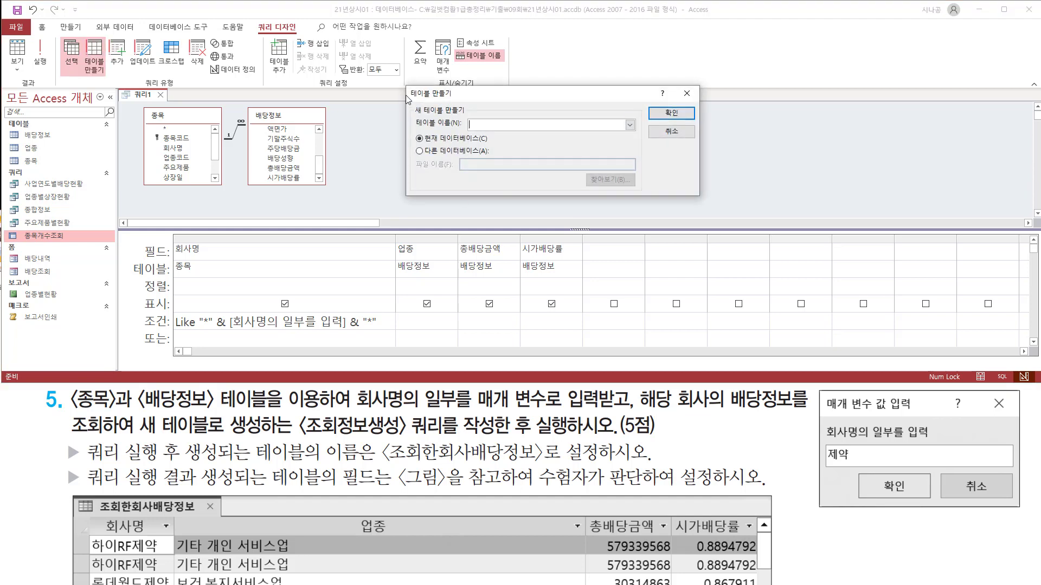
mouse_move(406, 85)
left_mouse_down()
mouse_move(484, 182)
mouse_move(704, 206)
mouse_move(702, 195)
left_mouse_up()
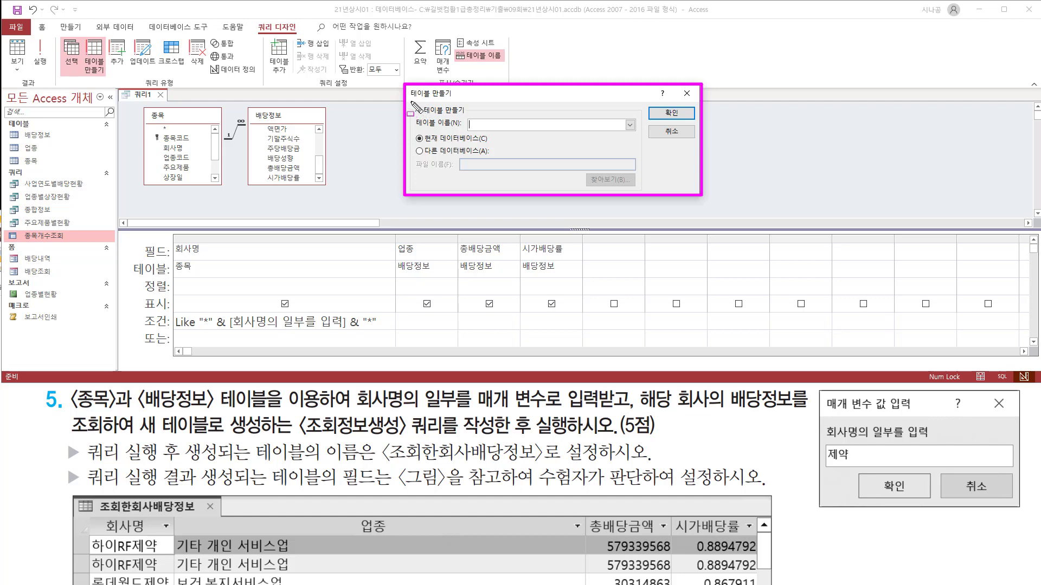
mouse_move(409, 101)
left_mouse_down()
mouse_move(473, 115)
mouse_move(482, 136)
mouse_move(621, 142)
mouse_move(636, 130)
left_mouse_up()
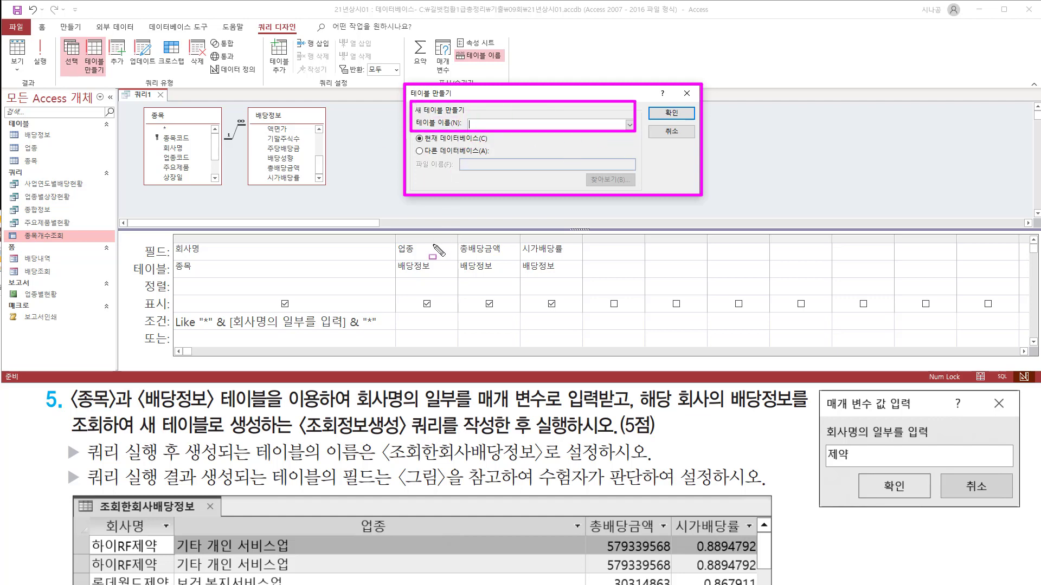
left_click_drag(89, 461, 179, 461)
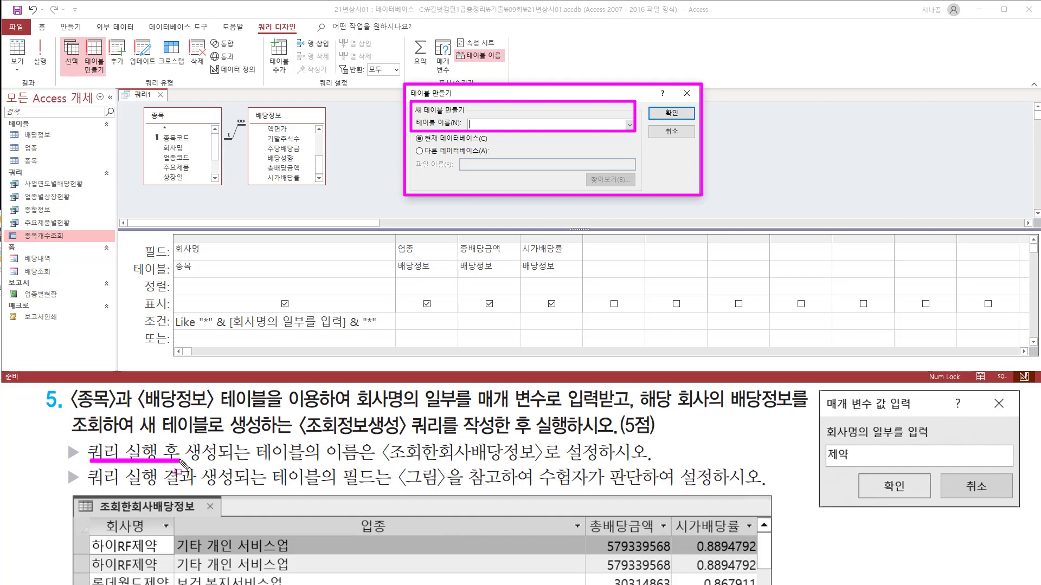
mouse_move(251, 462)
left_mouse_down()
mouse_move(553, 465)
mouse_move(542, 464)
left_mouse_up()
key("Escape")
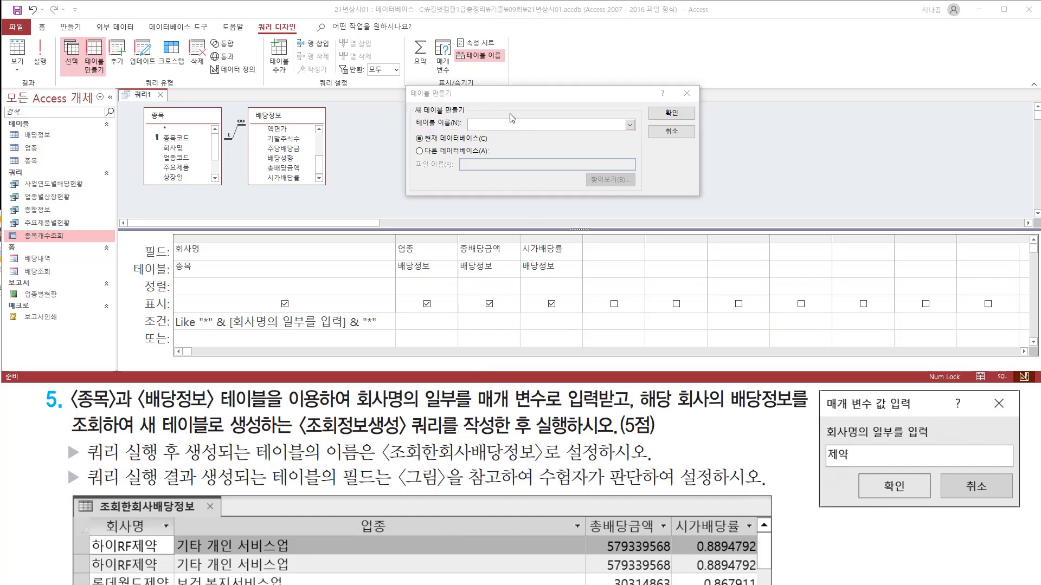
left_click(510, 114)
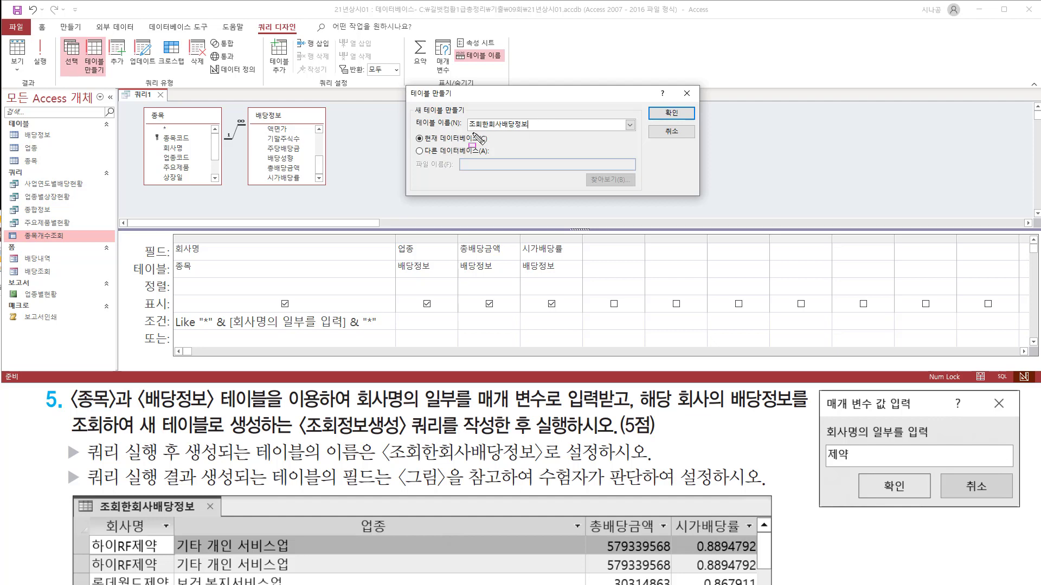
left_click_drag(466, 131, 533, 132)
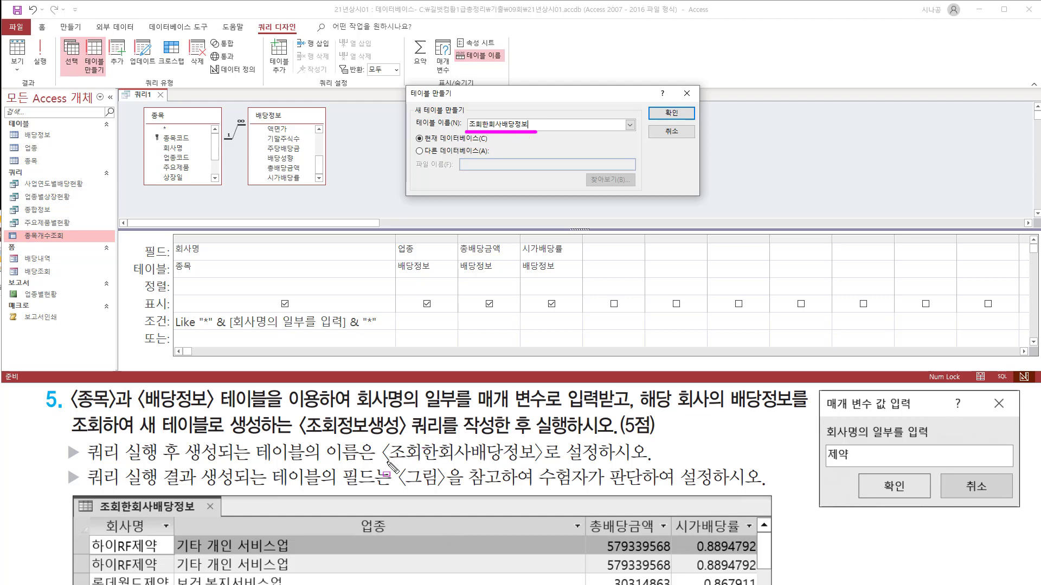
left_click_drag(386, 464, 542, 463)
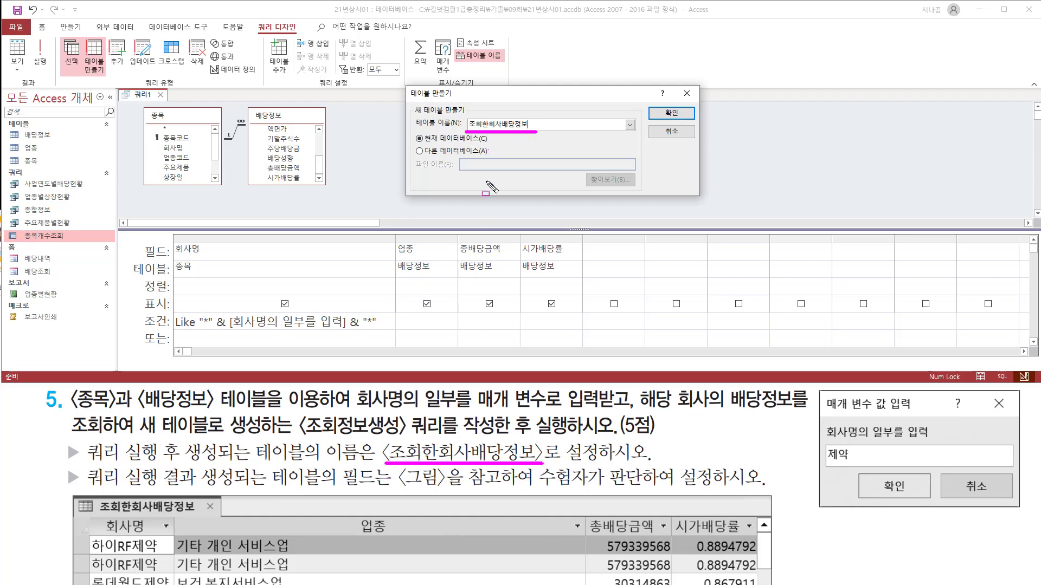
mouse_move(657, 103)
left_mouse_down()
mouse_move(685, 120)
mouse_move(657, 118)
left_mouse_up()
key("Escape")
left_click(672, 113)
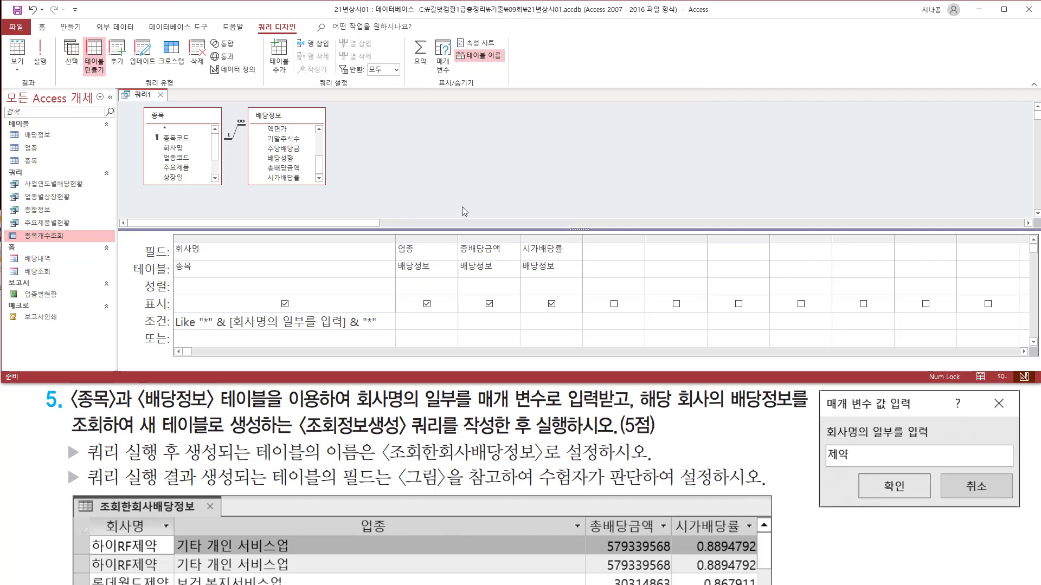
Run the make-table query with 제약 as the partial 회사명 value and approve creating the 조회한회사배당정보 table
mouse_move(30, 36)
left_mouse_down()
mouse_move(45, 71)
mouse_move(55, 70)
left_mouse_up()
key("Escape")
left_click(46, 61)
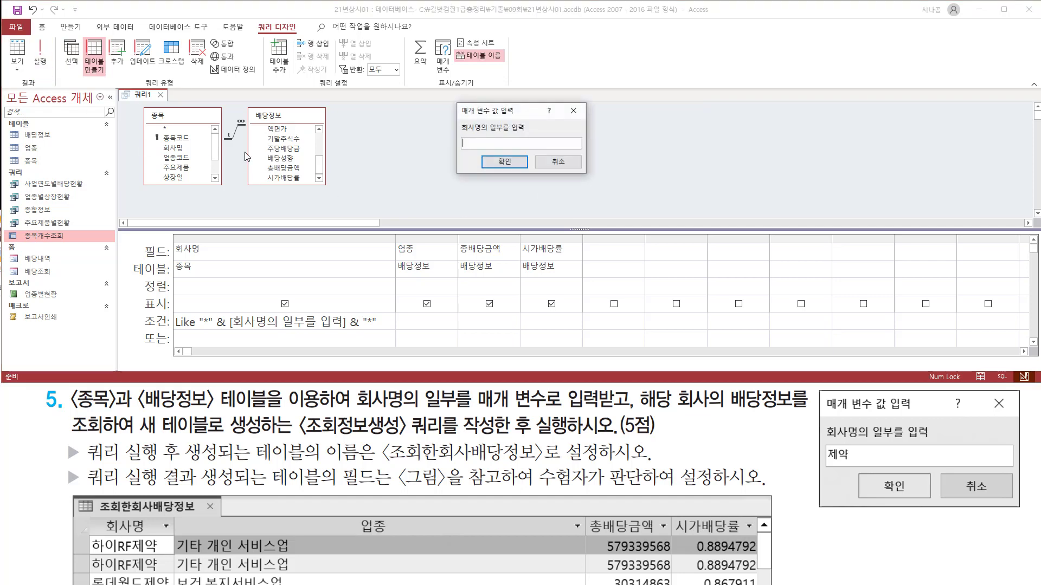
mouse_move(455, 99)
left_mouse_down()
mouse_move(569, 177)
mouse_move(596, 184)
mouse_move(591, 176)
left_mouse_up()
key("Escape")
left_click_drag(494, 154, 519, 170)
key("Escape")
left_click(510, 167)
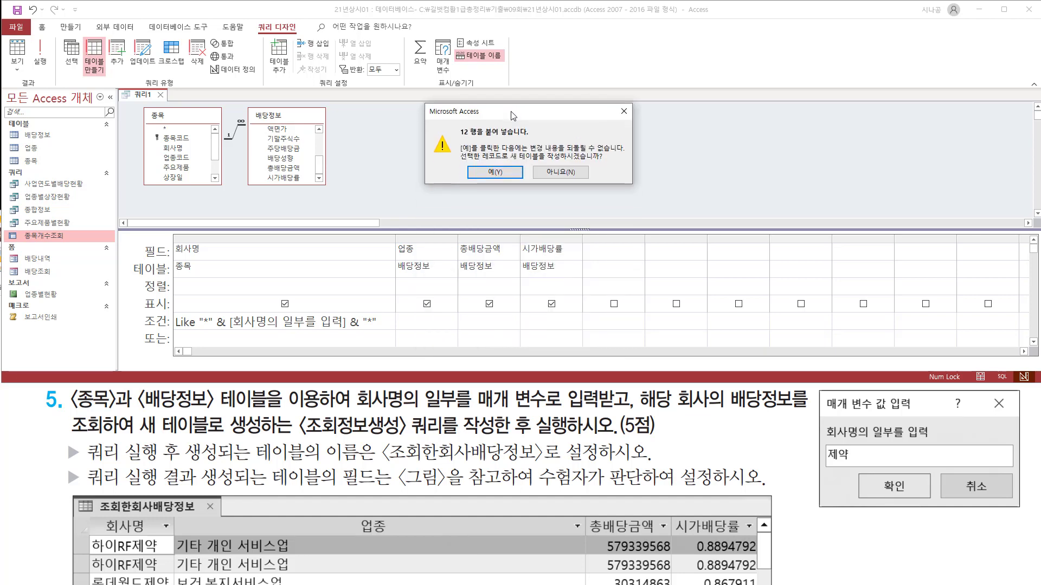
mouse_move(460, 142)
left_mouse_down()
mouse_move(530, 142)
mouse_move(600, 169)
left_mouse_up()
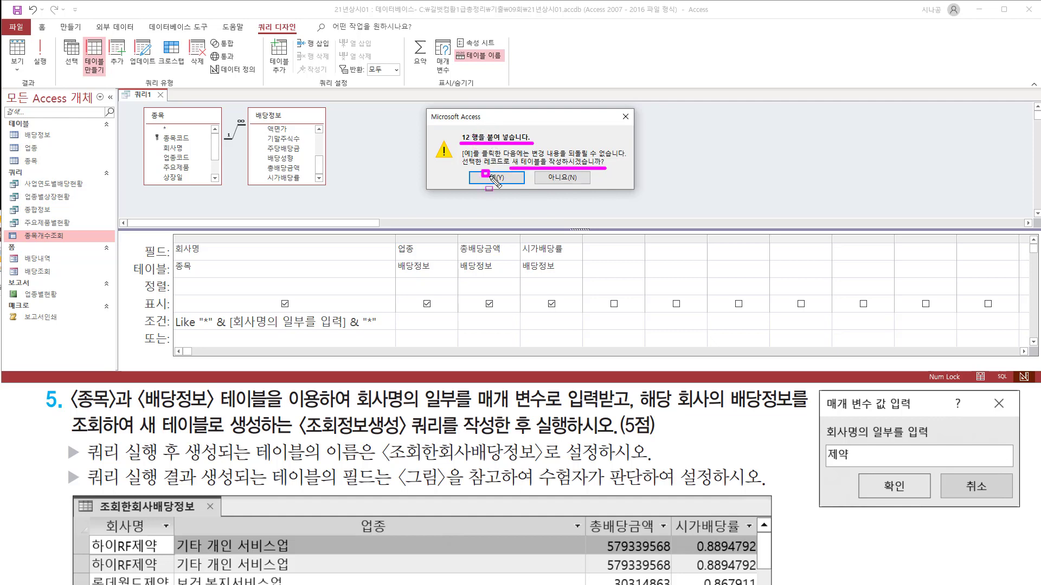
left_click_drag(482, 171, 517, 187)
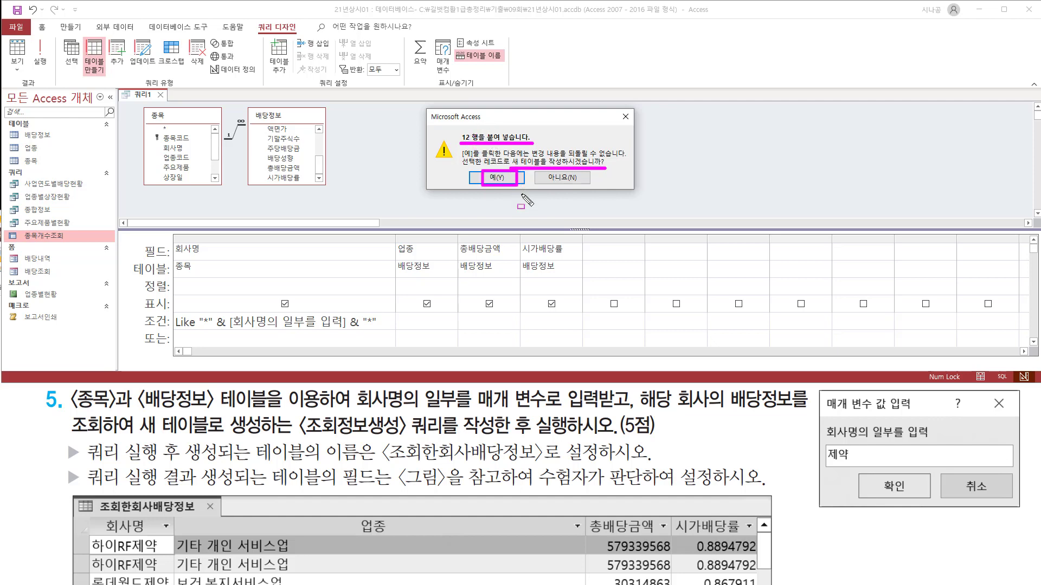
left_click(497, 177)
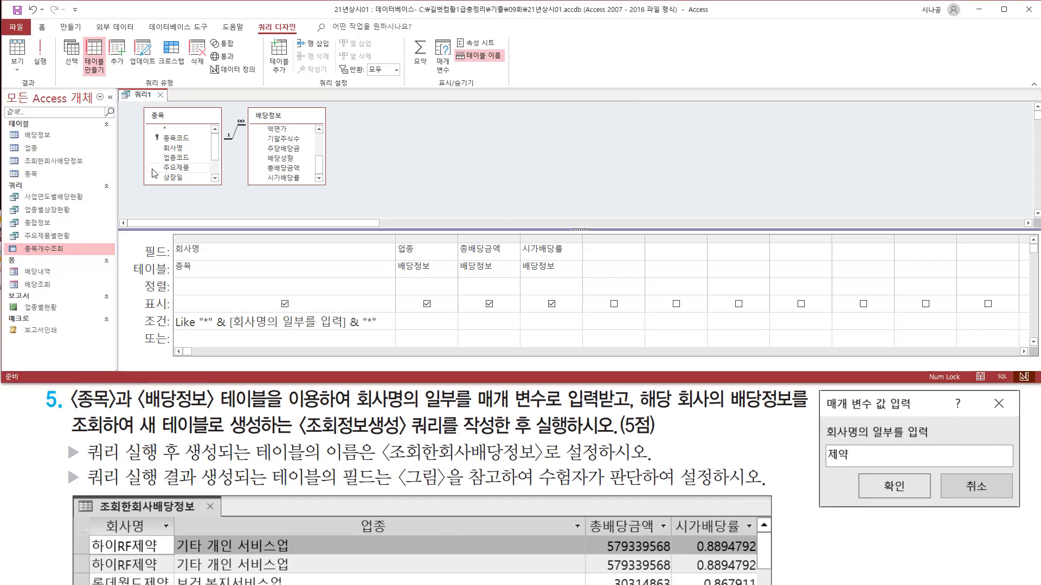
left_click_drag(13, 166, 91, 168)
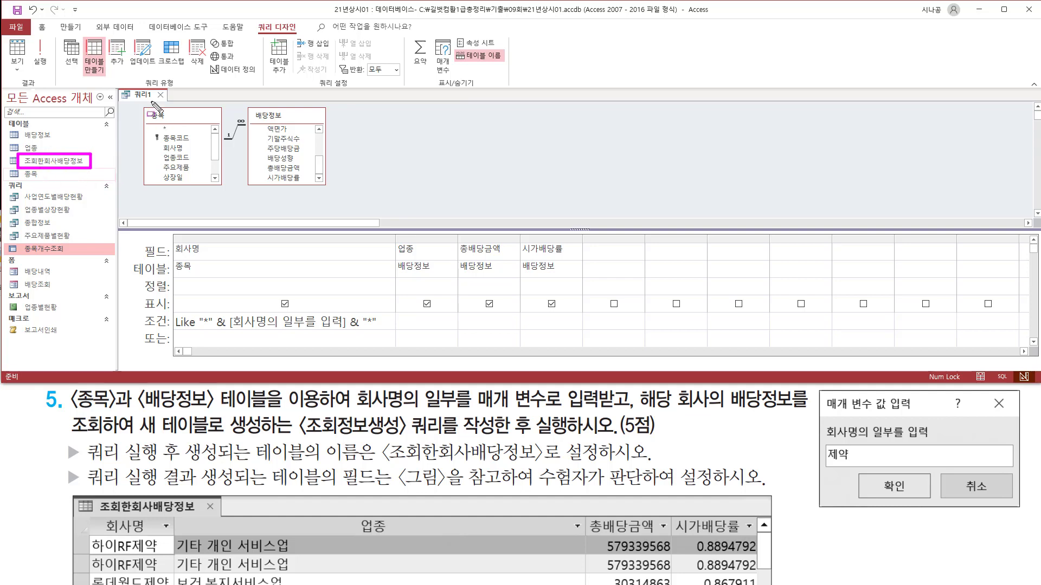
Close the make-table query's design and choose to save its changes
left_click_drag(154, 87, 174, 104)
left_click(161, 96)
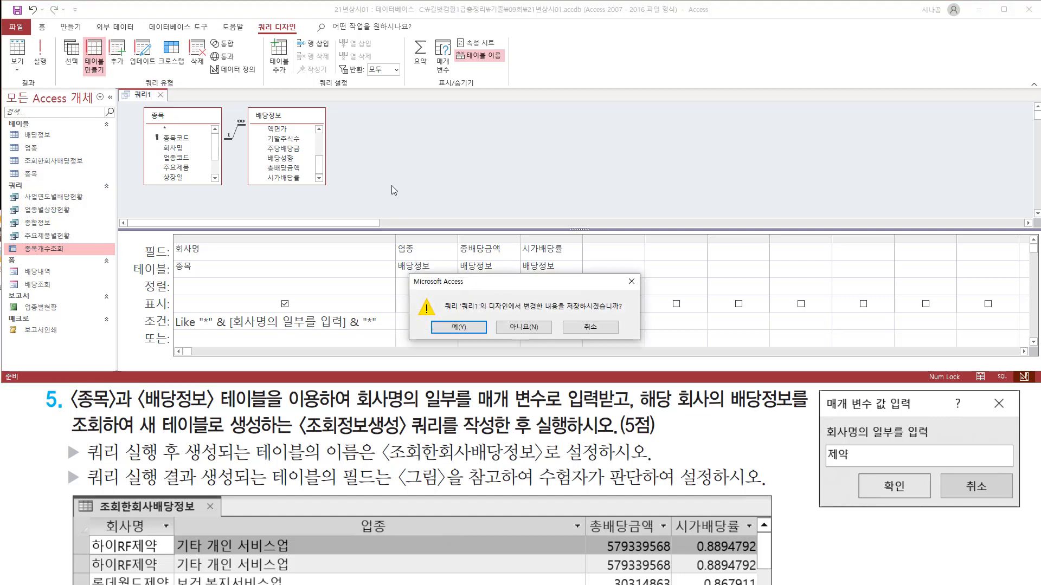
left_click_drag(467, 287, 471, 154)
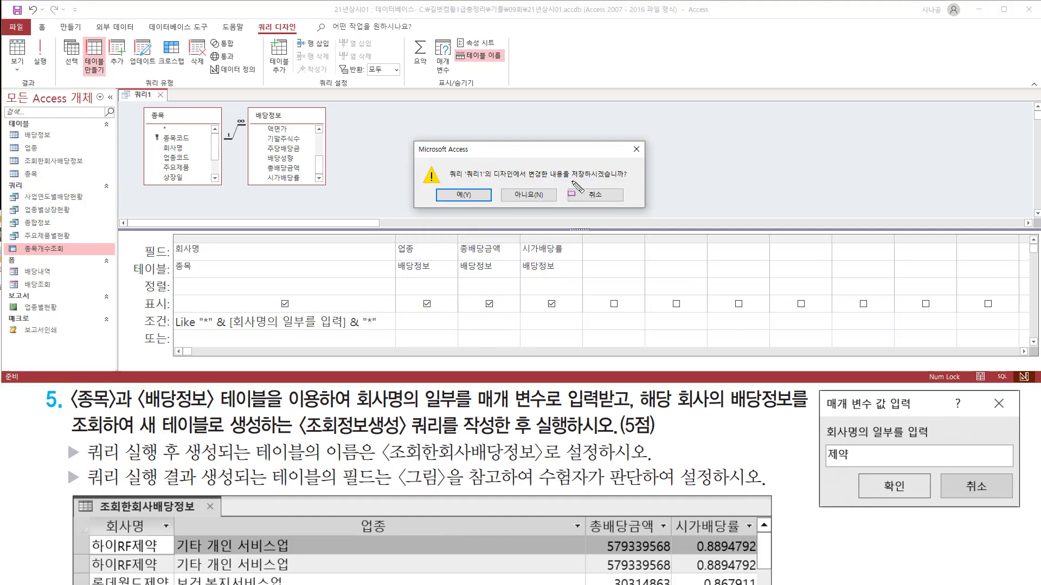
left_click_drag(569, 181, 629, 181)
mouse_move(440, 183)
left_mouse_down()
mouse_move(454, 204)
mouse_move(485, 207)
left_mouse_up()
left_click(479, 196)
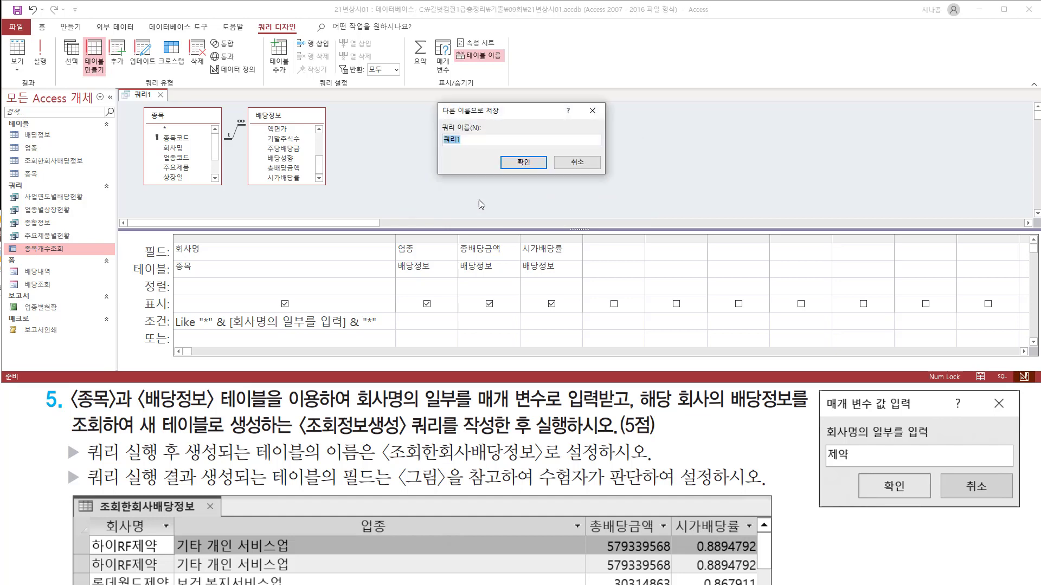
Name the saved query 조회정보생성, as the task requires
mouse_move(439, 117)
left_mouse_down()
mouse_move(444, 142)
mouse_move(487, 151)
left_mouse_up()
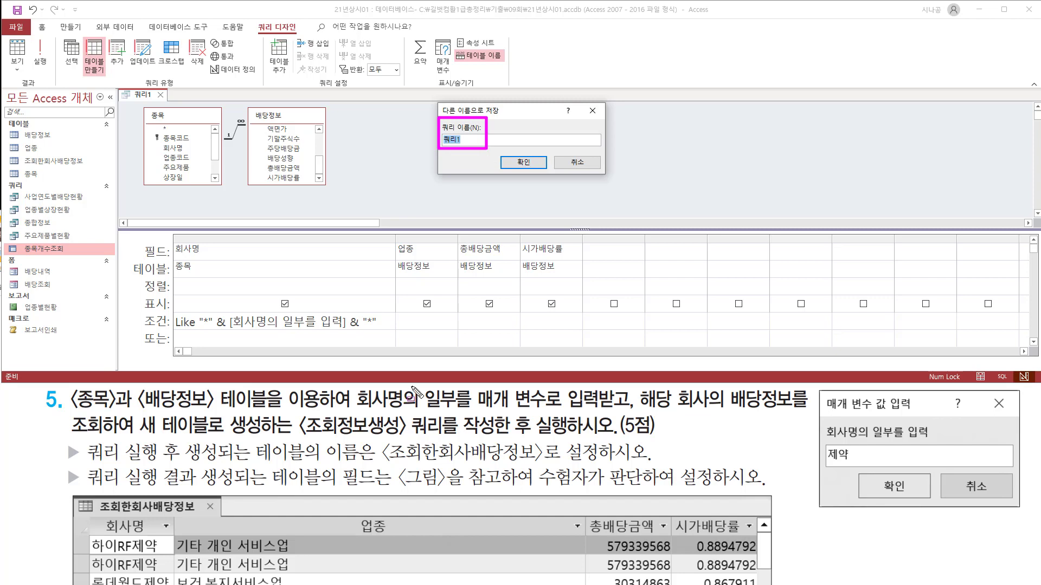
left_click_drag(300, 436, 498, 435)
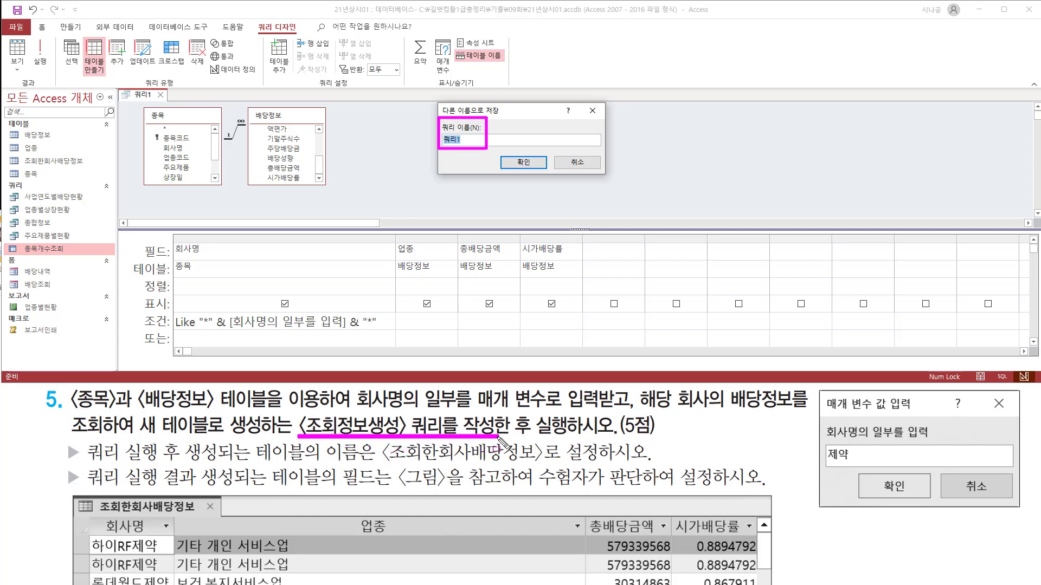
key("Escape")
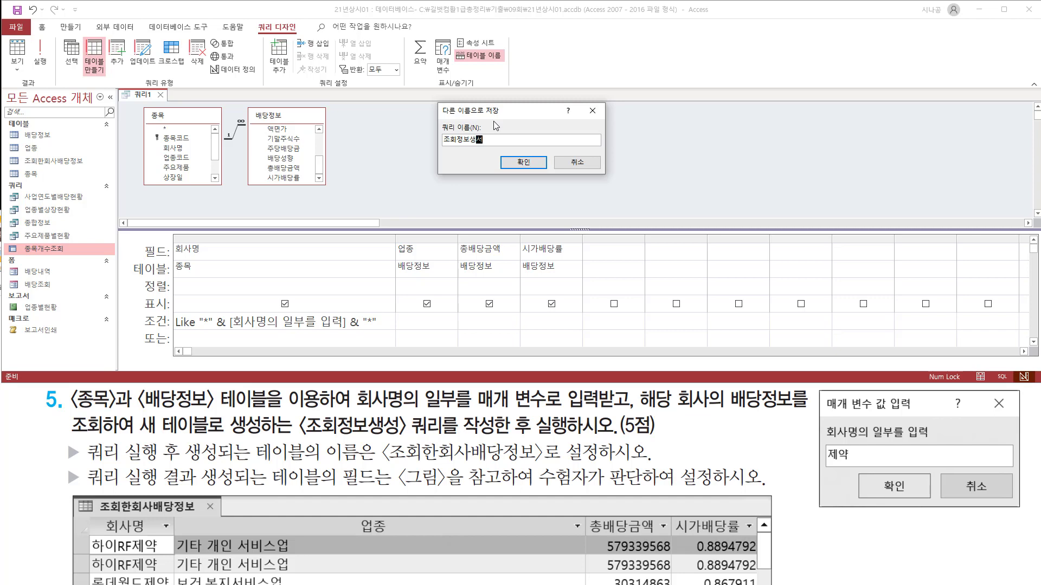
key("ctrl+2")
left_click_drag(440, 147, 487, 147)
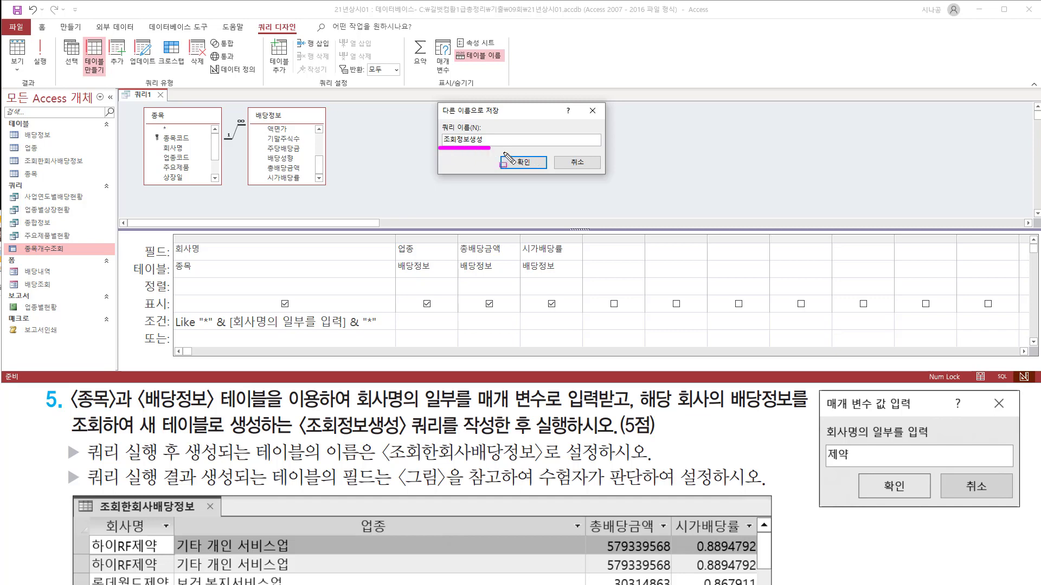
left_click_drag(504, 153, 538, 171)
key("Escape")
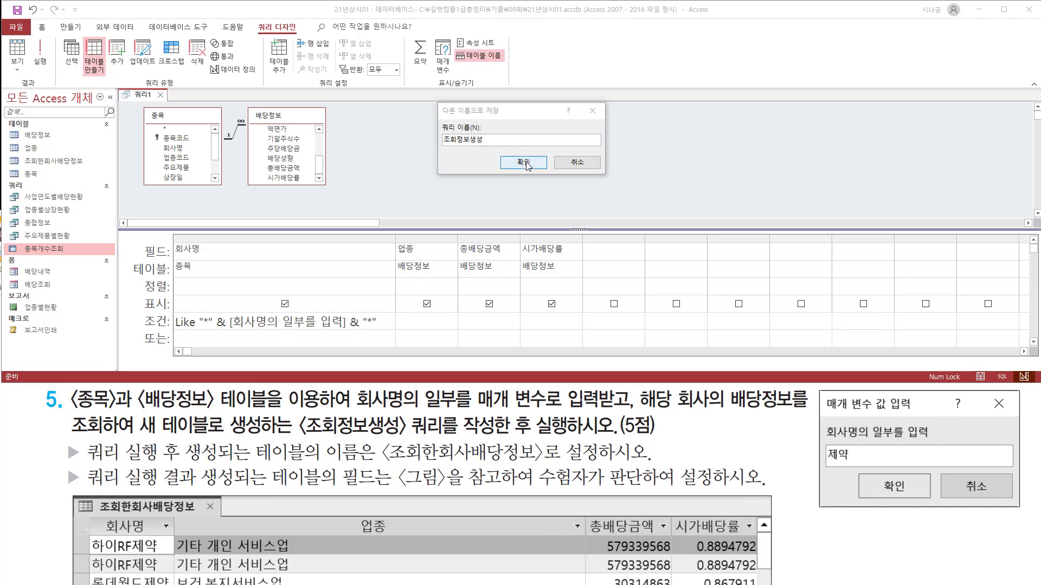
left_click(526, 162)
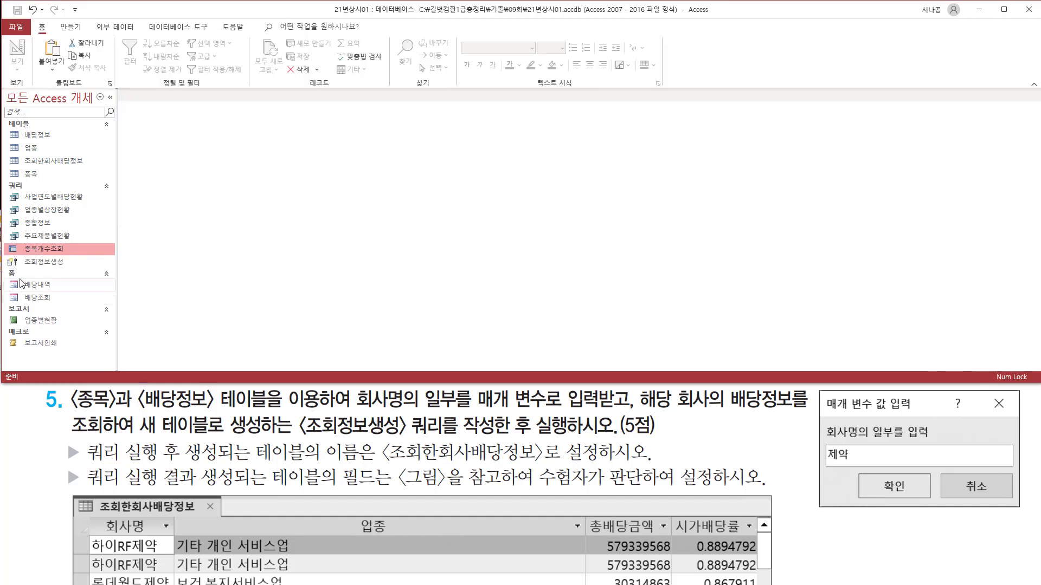
mouse_move(18, 270)
left_mouse_down()
mouse_move(17, 259)
mouse_move(69, 269)
left_mouse_up()
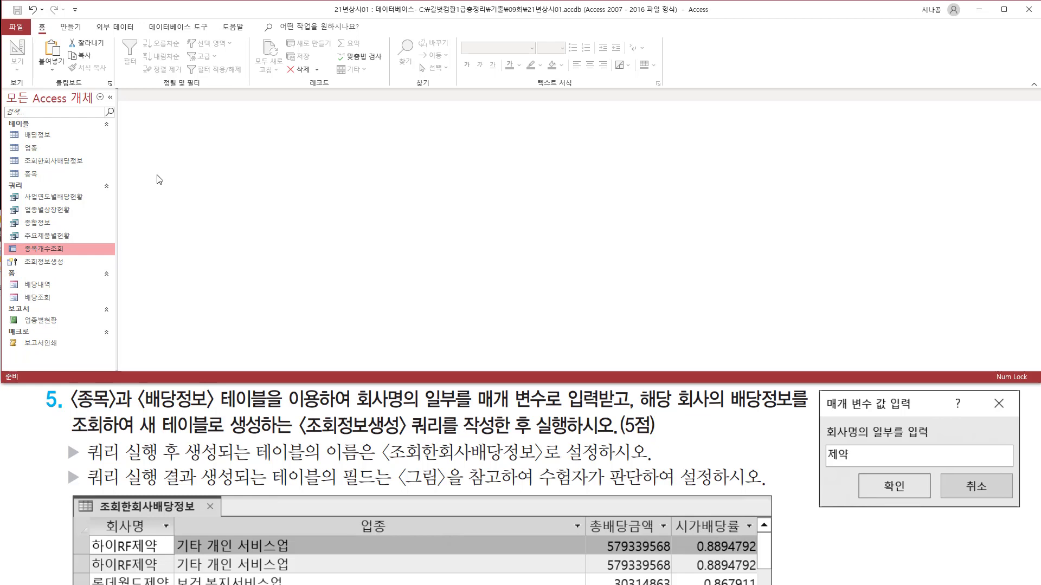
Open the newly generated 조회한회사배당정보 table in Datasheet view
key("ctrl+2")
left_click_drag(20, 157, 94, 170)
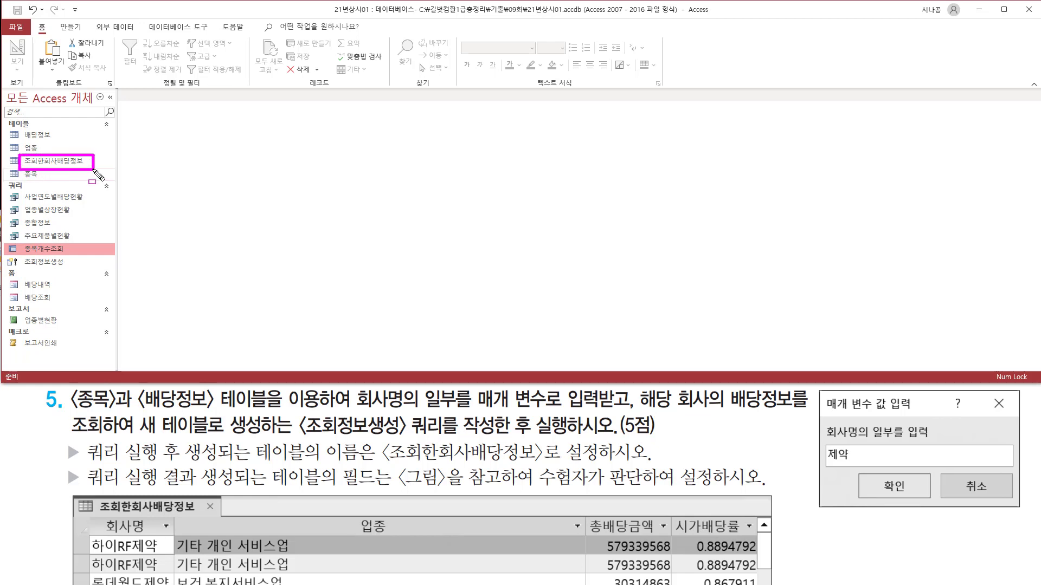
key("ctrl+2")
left_click(77, 162)
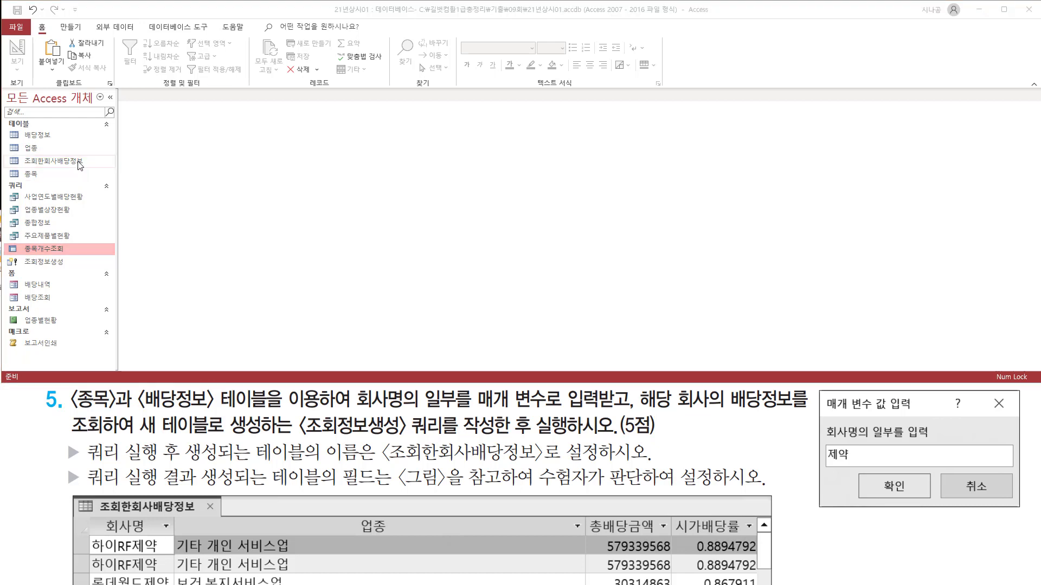
double_click(74, 163)
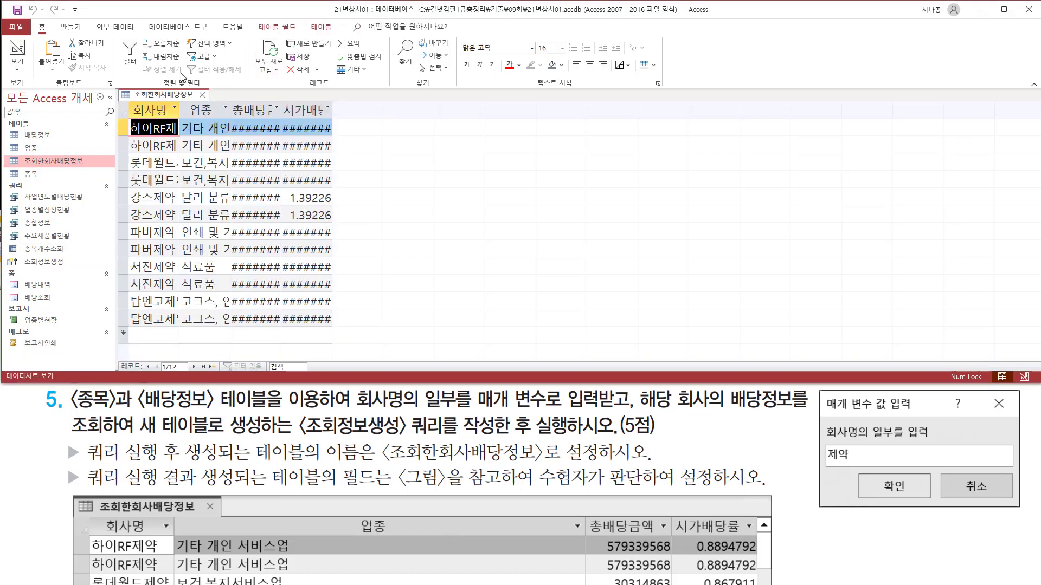
Fit the widths of the 회사명, 업종, 총배당금액 and 시가배당률 columns to their contents
double_click(180, 110)
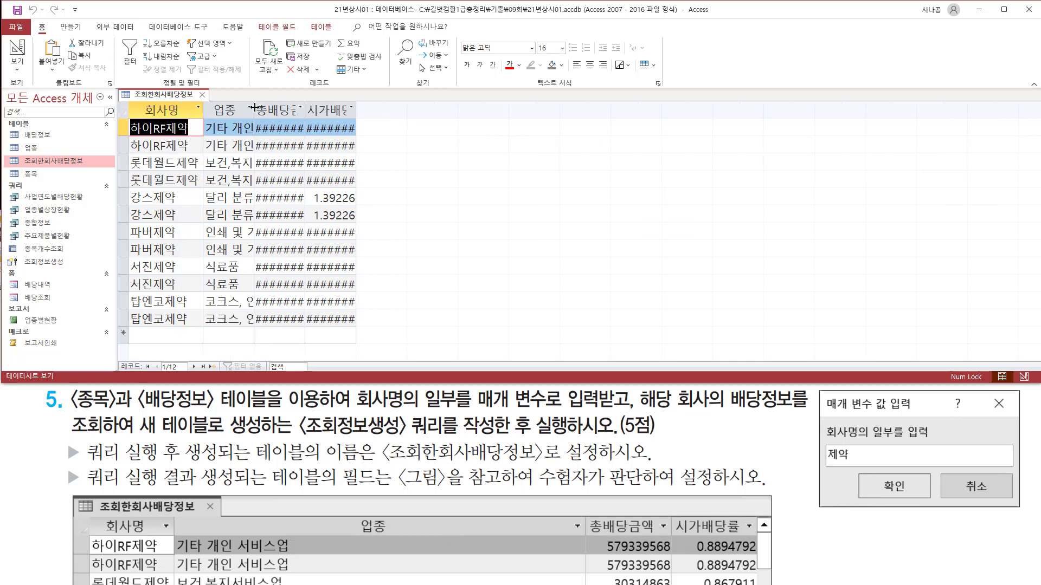
double_click(255, 108)
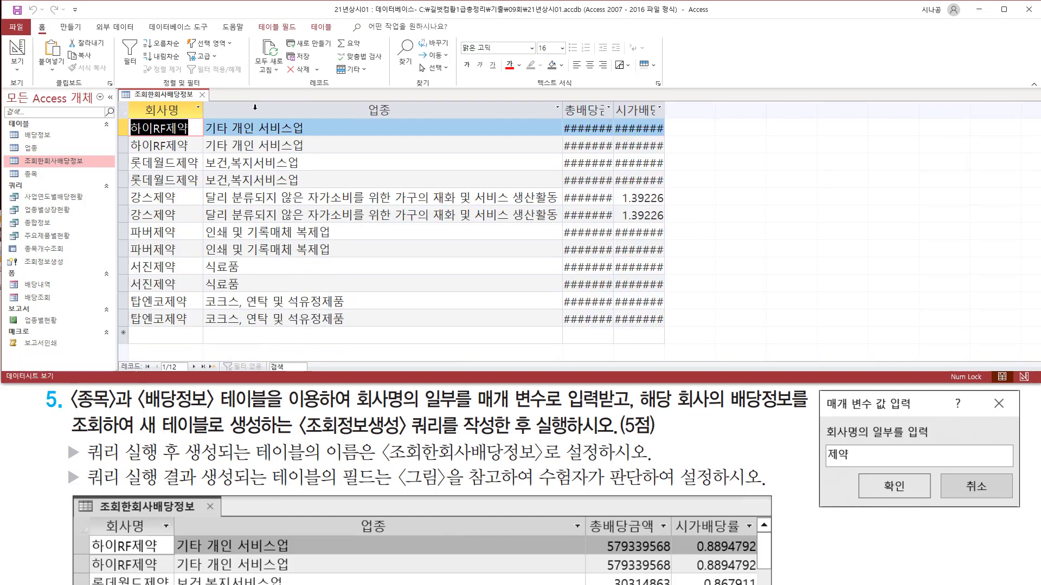
double_click(613, 110)
left_click(683, 110)
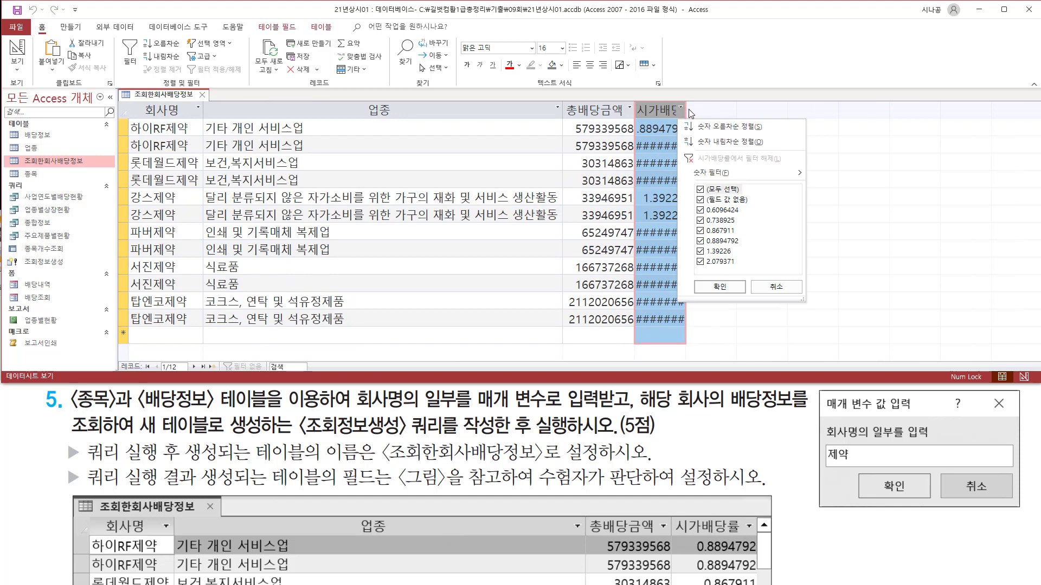
left_click(687, 111)
double_click(685, 110)
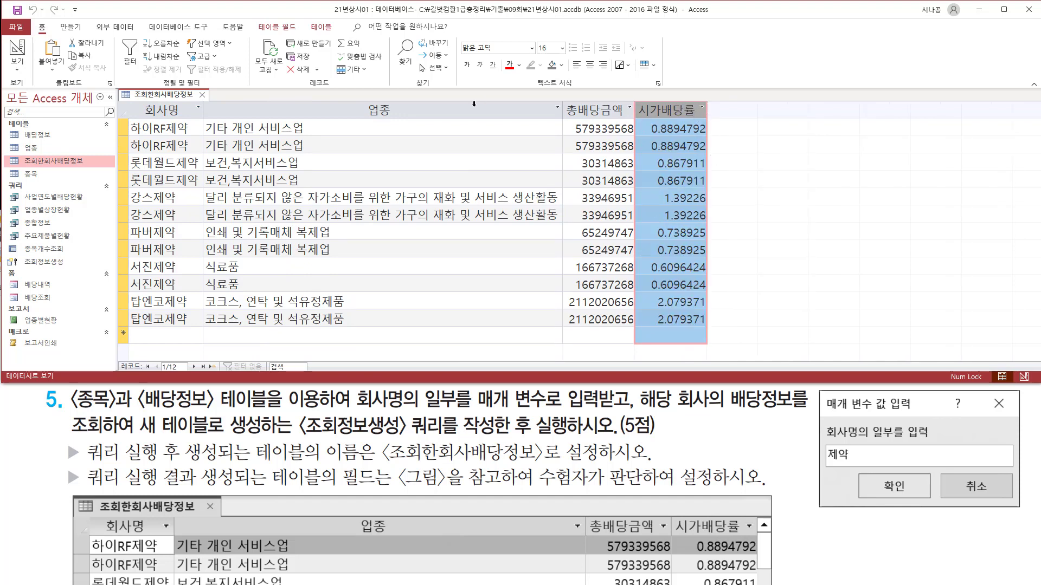
left_click(431, 126)
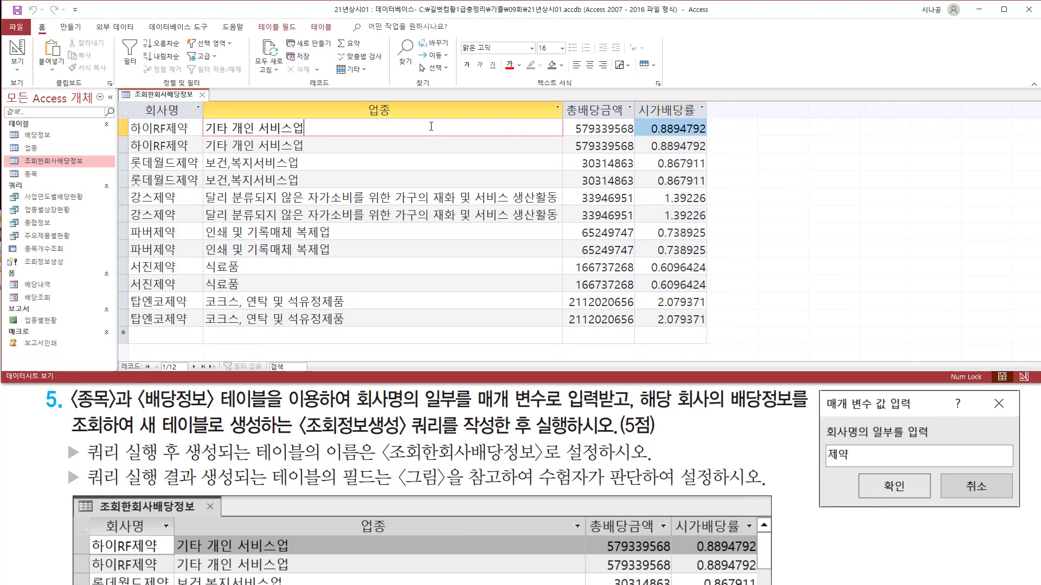
Review the generated records, and close the 조회한회사배당정보 table, saving its layout changes
mouse_move(118, 87)
left_mouse_down()
mouse_move(248, 292)
mouse_move(708, 350)
mouse_move(714, 334)
left_mouse_up()
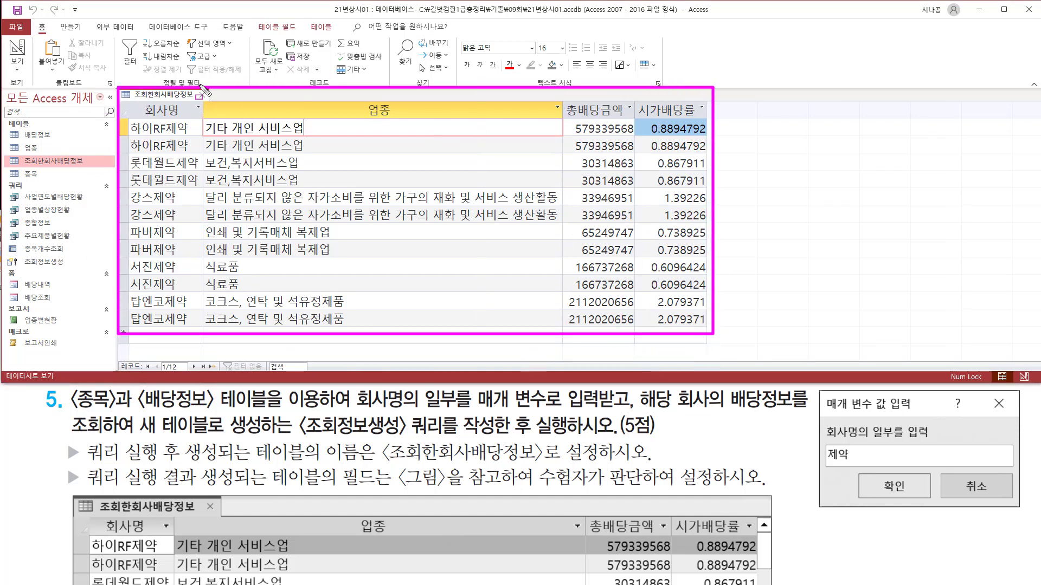
key("Escape")
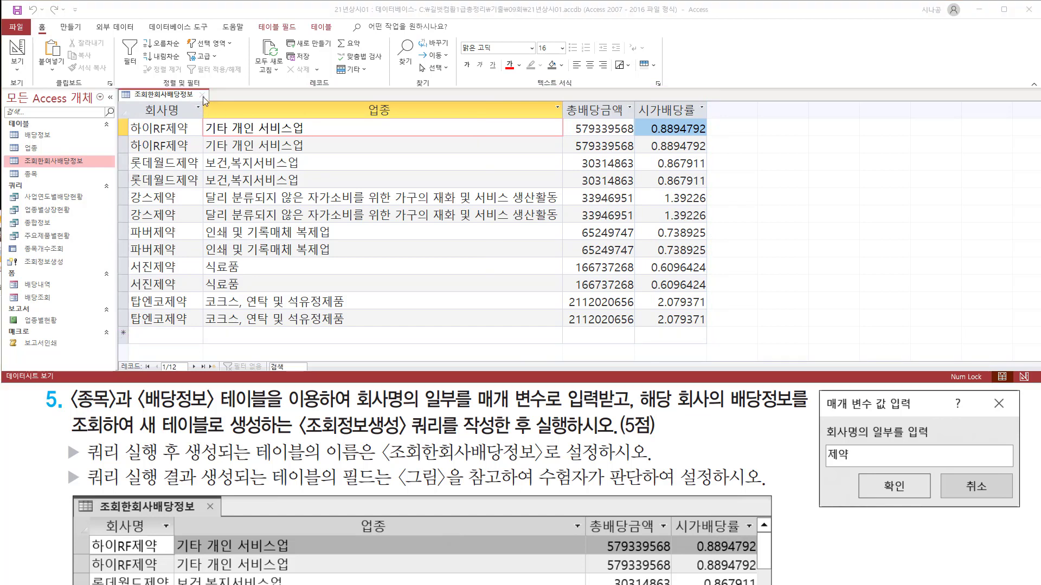
left_click(202, 94)
left_click_drag(490, 282, 433, 188)
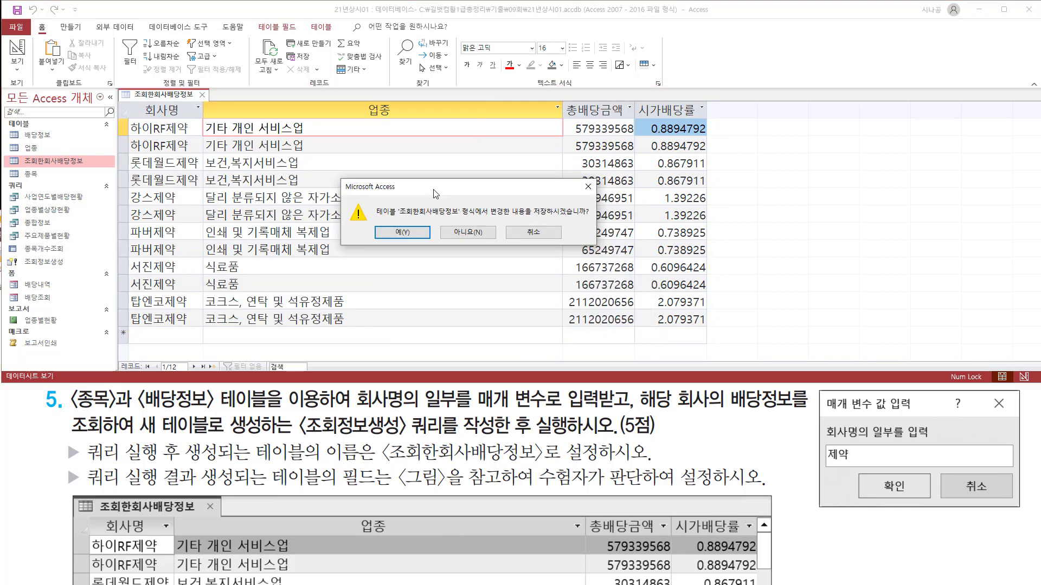
left_click_drag(384, 224, 441, 240)
key("Escape")
left_click(404, 234)
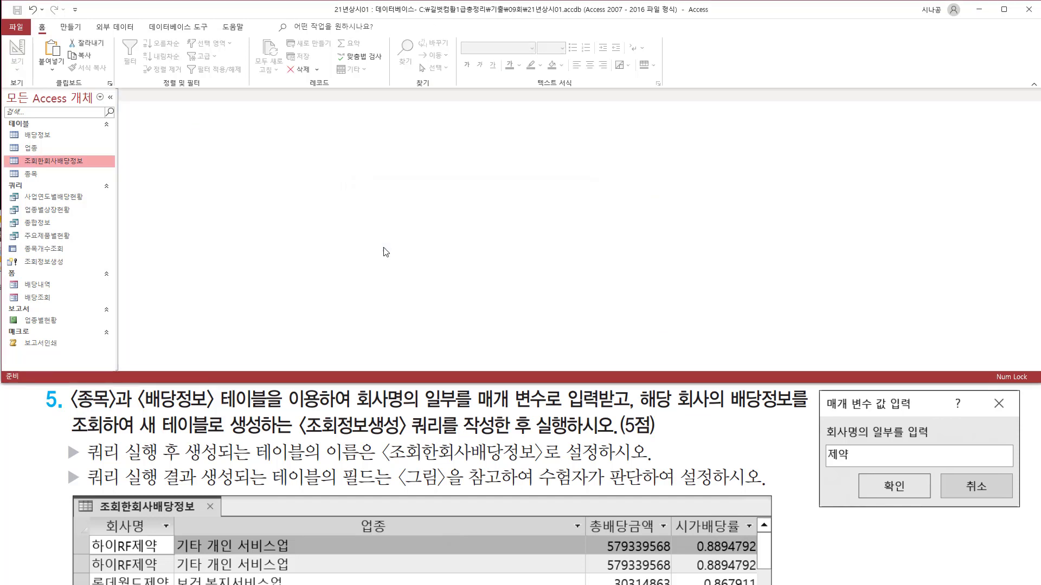